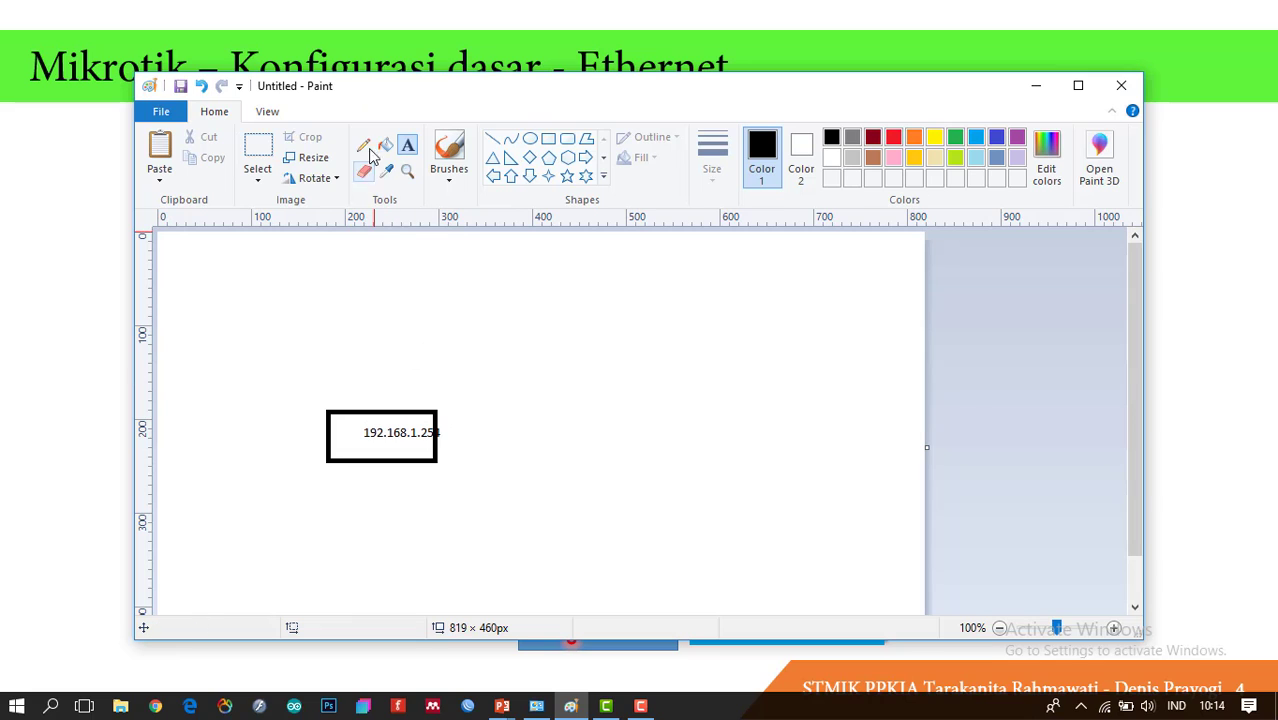
Draw a second box right of the first and label it 192.168.1.253
{"action": "left_click", "coordinate": [363, 145]}
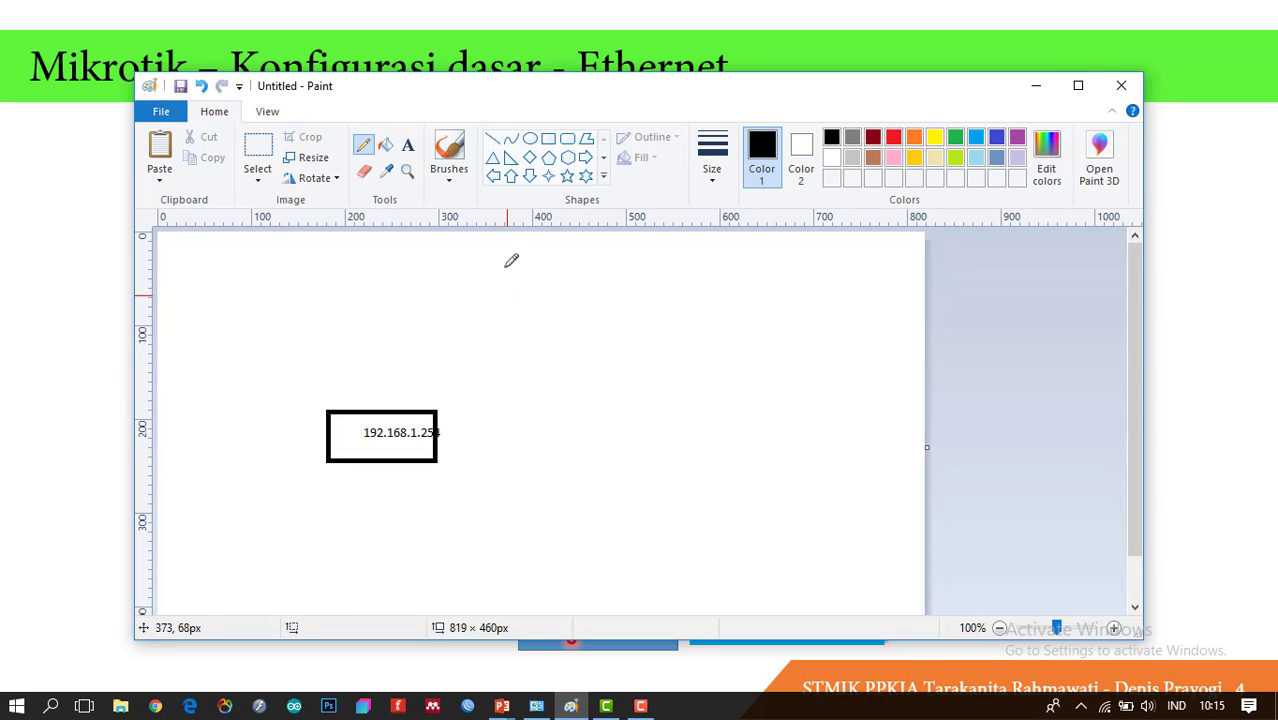
{"action": "left_click", "coordinate": [548, 138]}
{"action": "mouse_move", "coordinate": [514, 416]}
{"action": "left_mouse_down"}
{"action": "mouse_move", "coordinate": [630, 450]}
{"action": "mouse_move", "coordinate": [649, 474]}
{"action": "left_mouse_up"}
{"action": "left_click", "coordinate": [408, 148]}
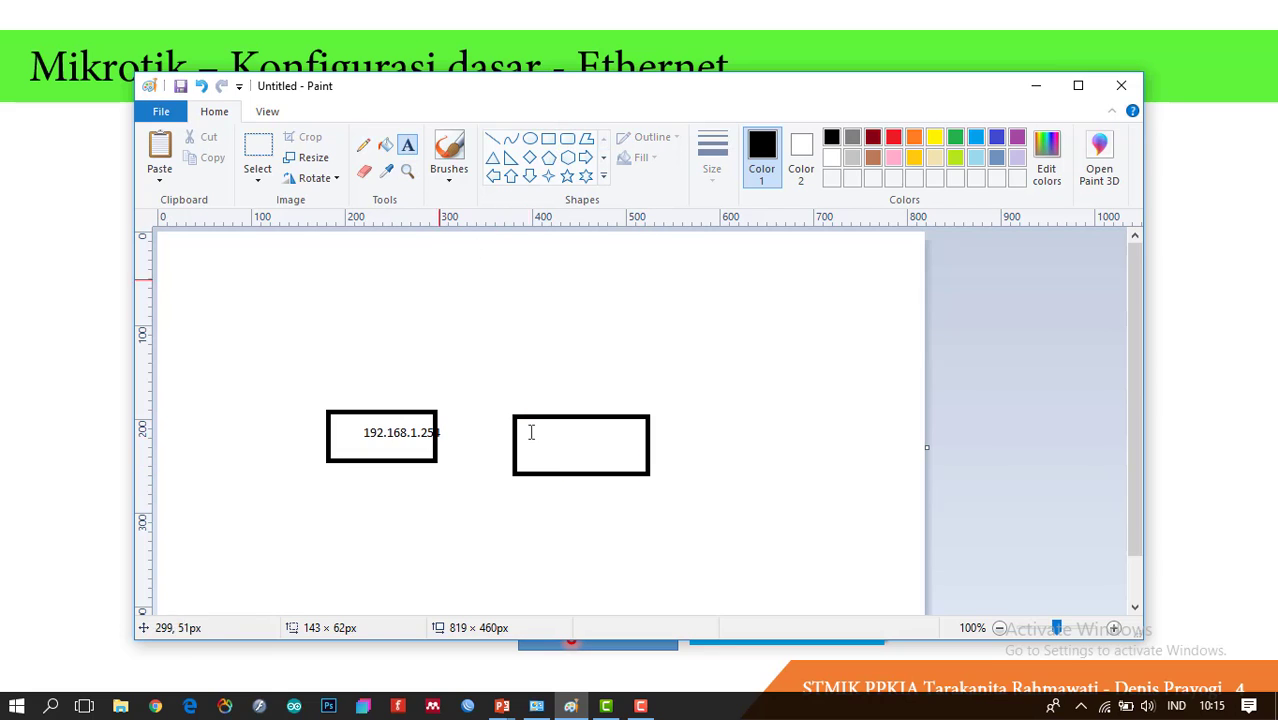
{"action": "left_click", "coordinate": [522, 437]}
{"action": "type", "text": "1"}
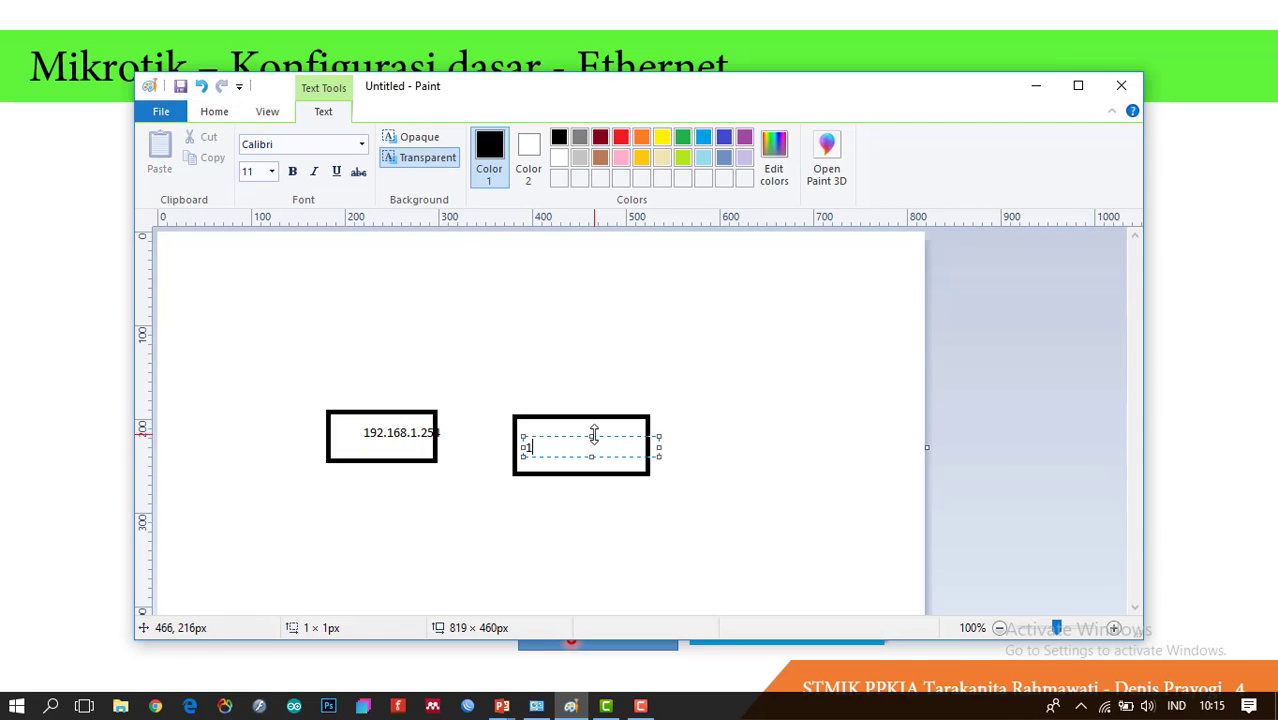
{"action": "type", "text": "92.168.1.253"}
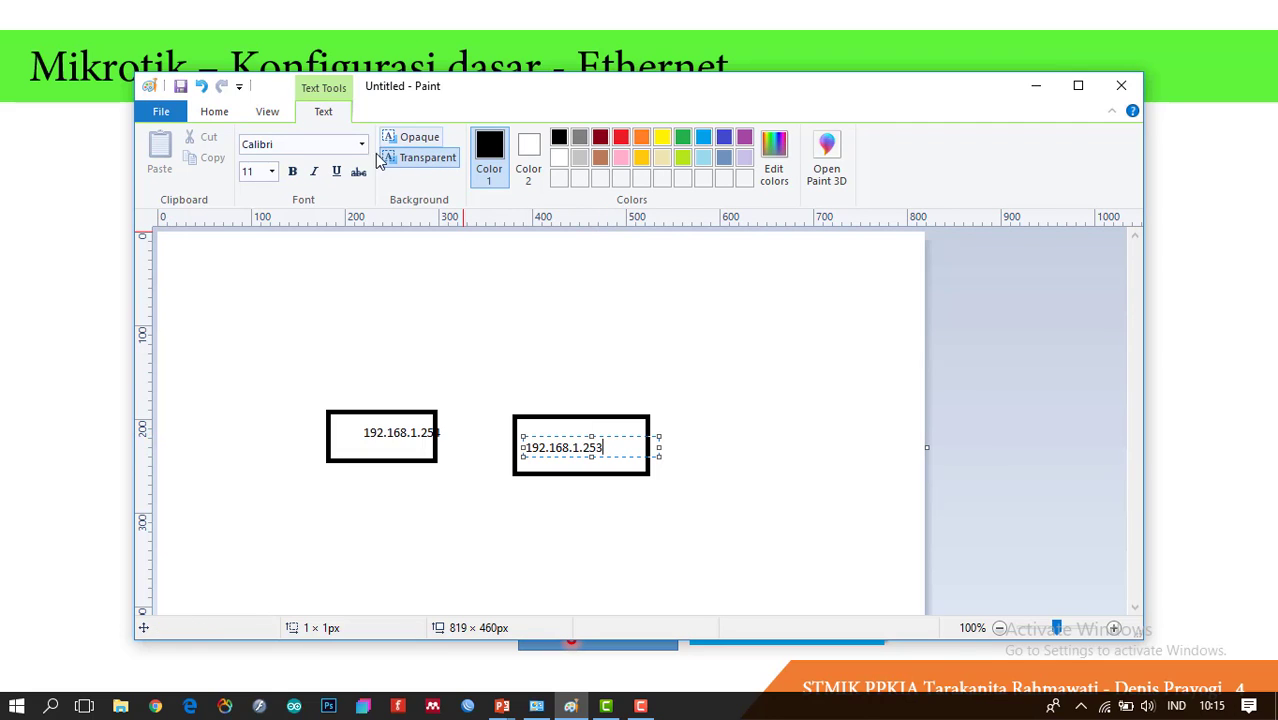
Draw an ellipse above the two boxes and link it to each box with a line
{"action": "left_click", "coordinate": [215, 112]}
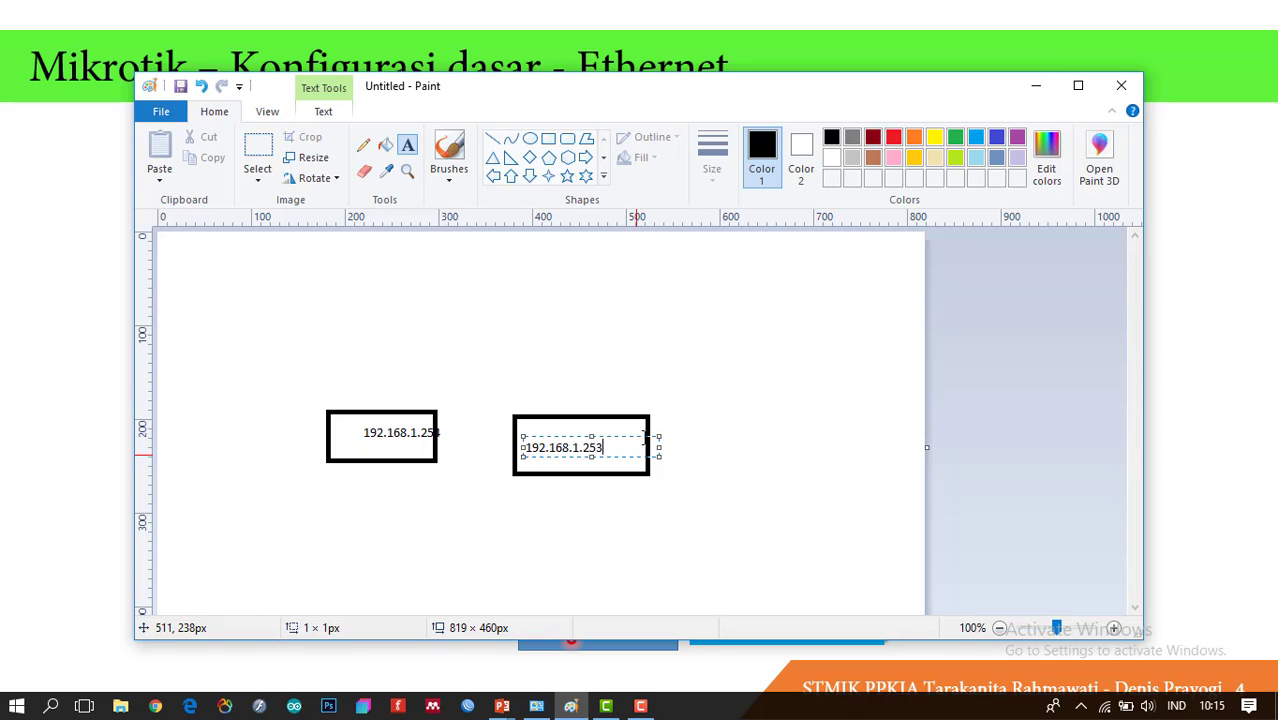
{"action": "left_click", "coordinate": [267, 111]}
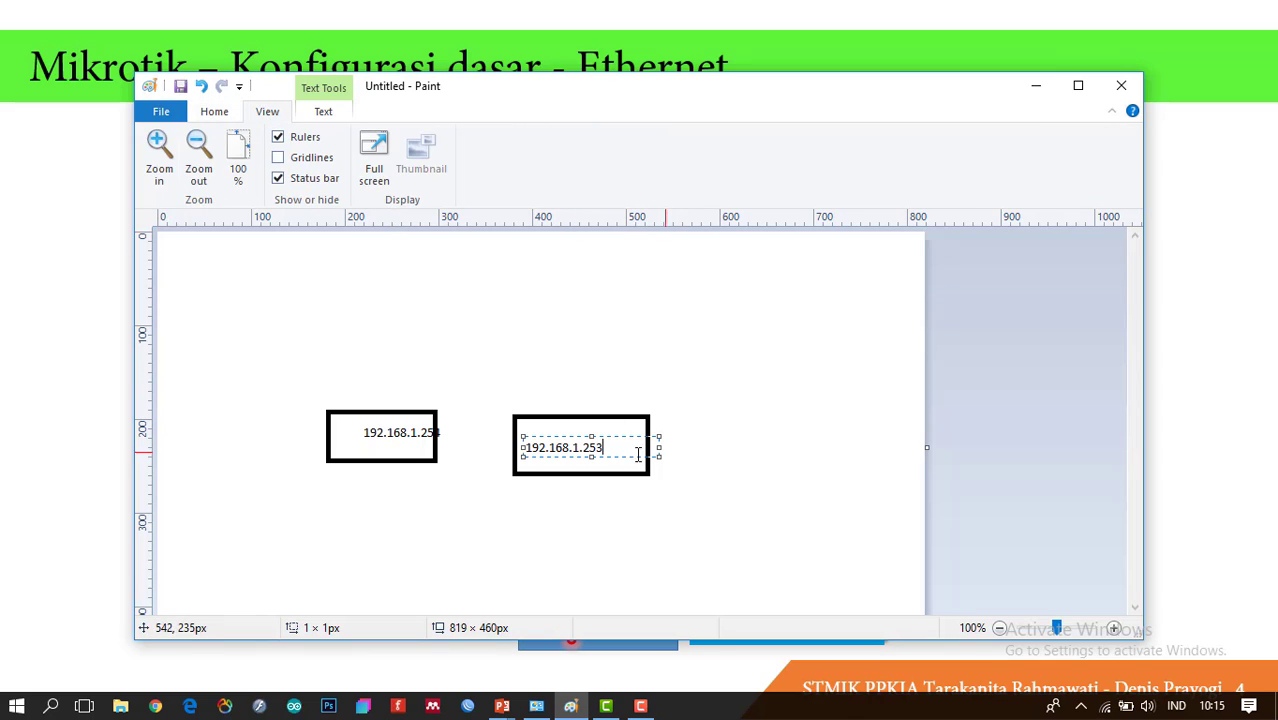
{"action": "left_click", "coordinate": [214, 111]}
{"action": "left_click", "coordinate": [530, 138]}
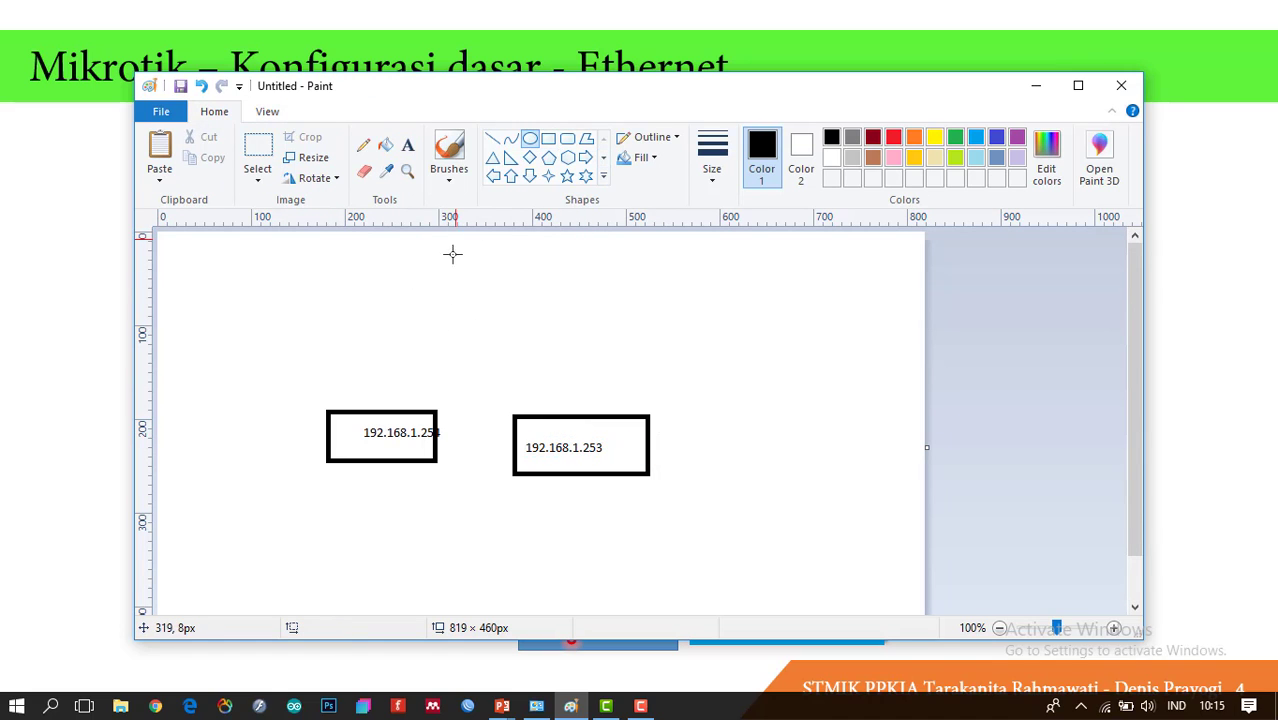
{"action": "left_click_drag", "start_coordinate": [421, 292], "coordinate": [604, 346]}
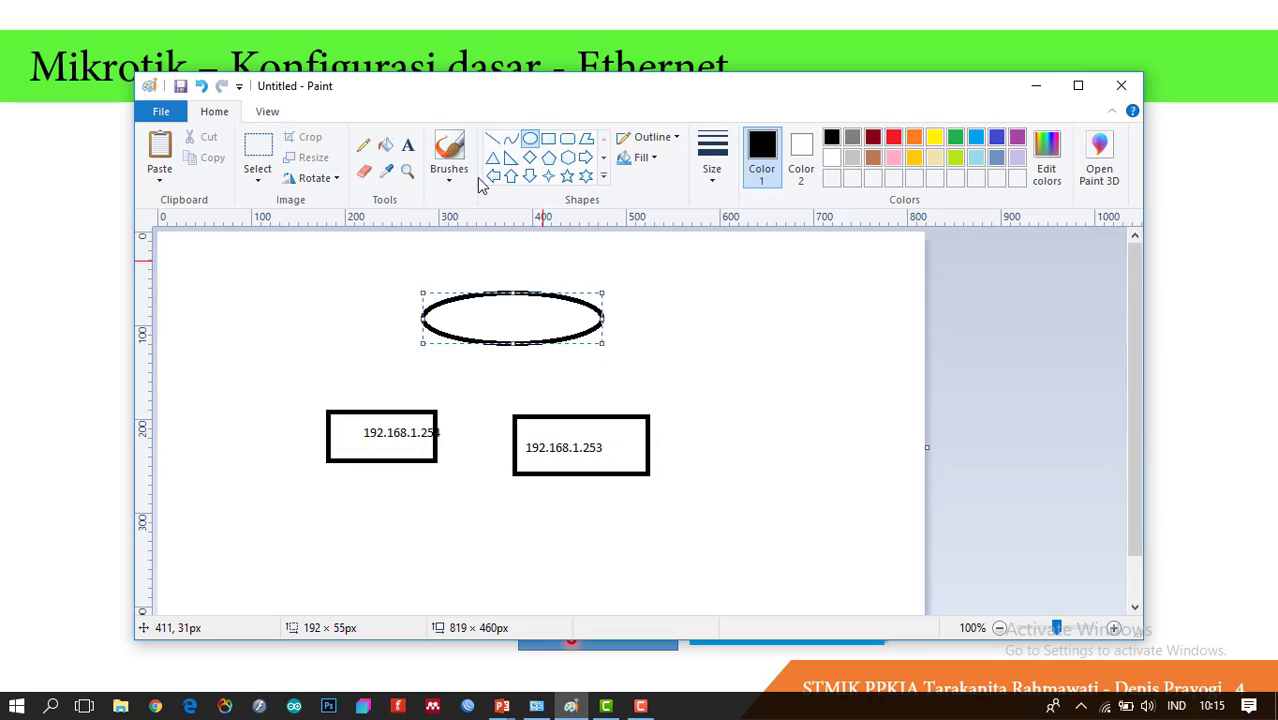
{"action": "left_click", "coordinate": [511, 138]}
{"action": "left_click_drag", "start_coordinate": [460, 340], "coordinate": [360, 410]}
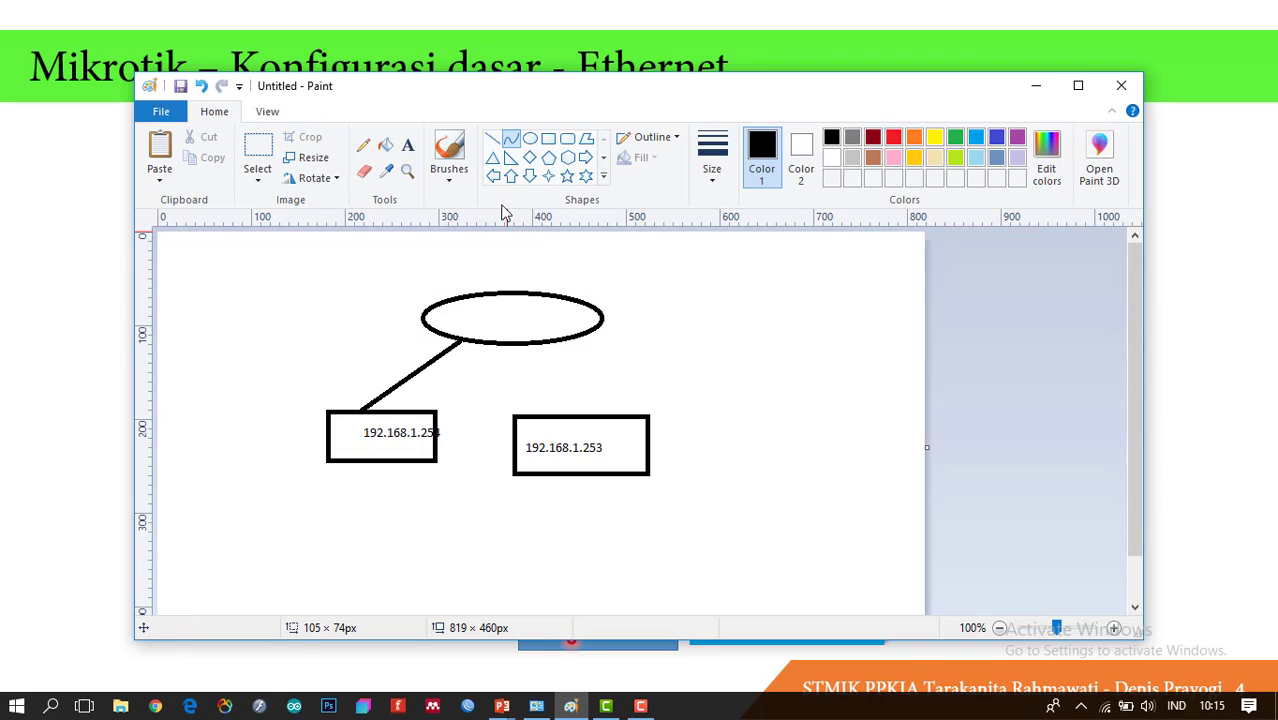
{"action": "left_click", "coordinate": [492, 138]}
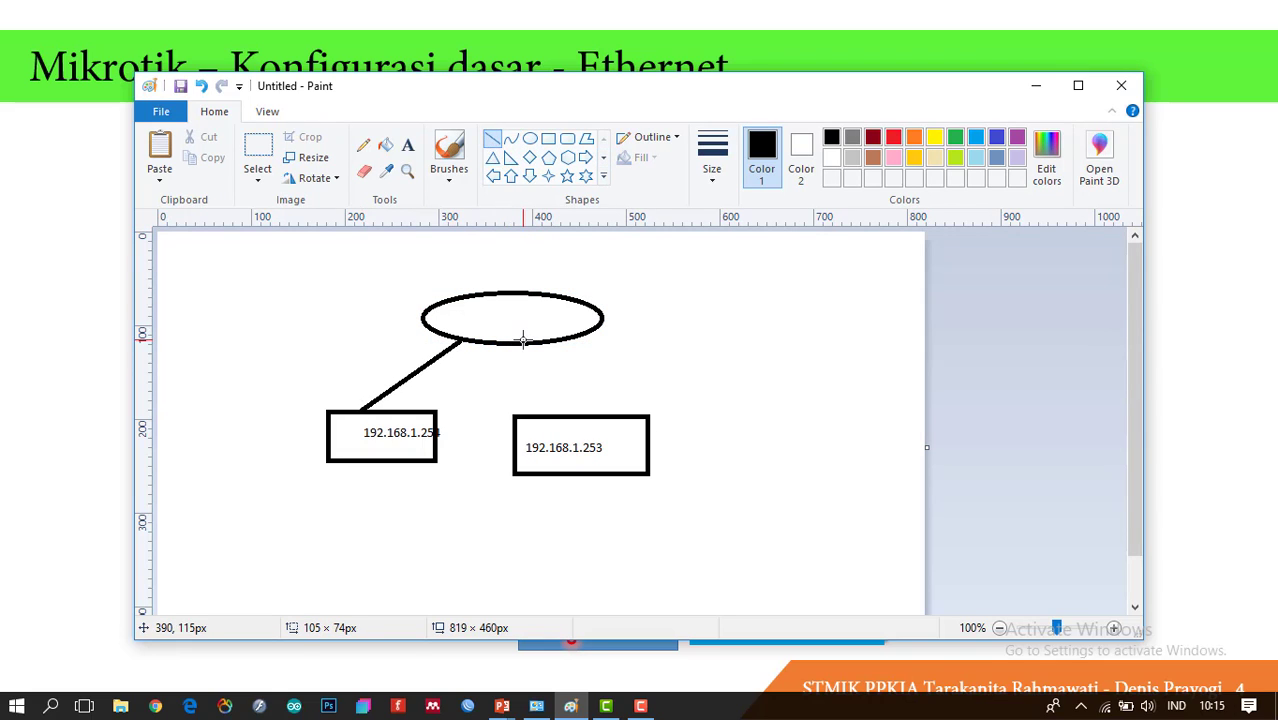
{"action": "left_click_drag", "start_coordinate": [522, 340], "coordinate": [585, 411]}
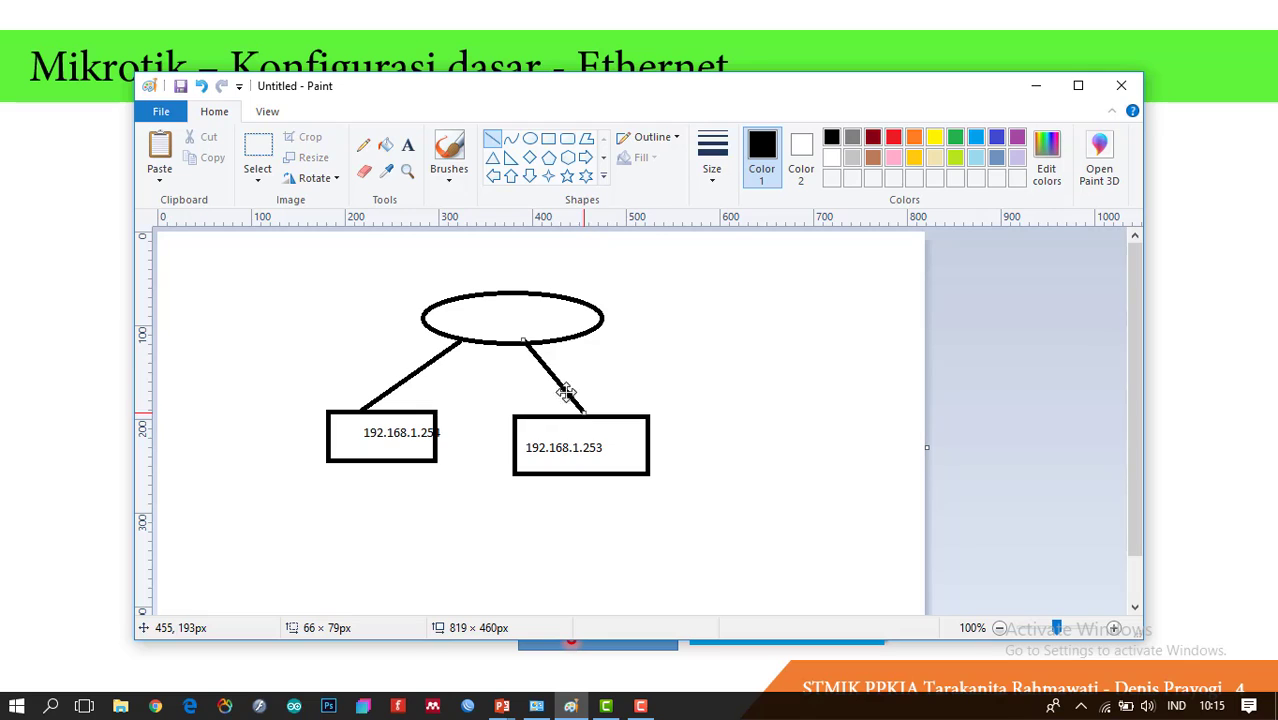
Label the ellipse 'Mikrotik' and minimize Paint to reveal the slide
{"action": "left_click", "coordinate": [407, 146]}
{"action": "left_click", "coordinate": [463, 305]}
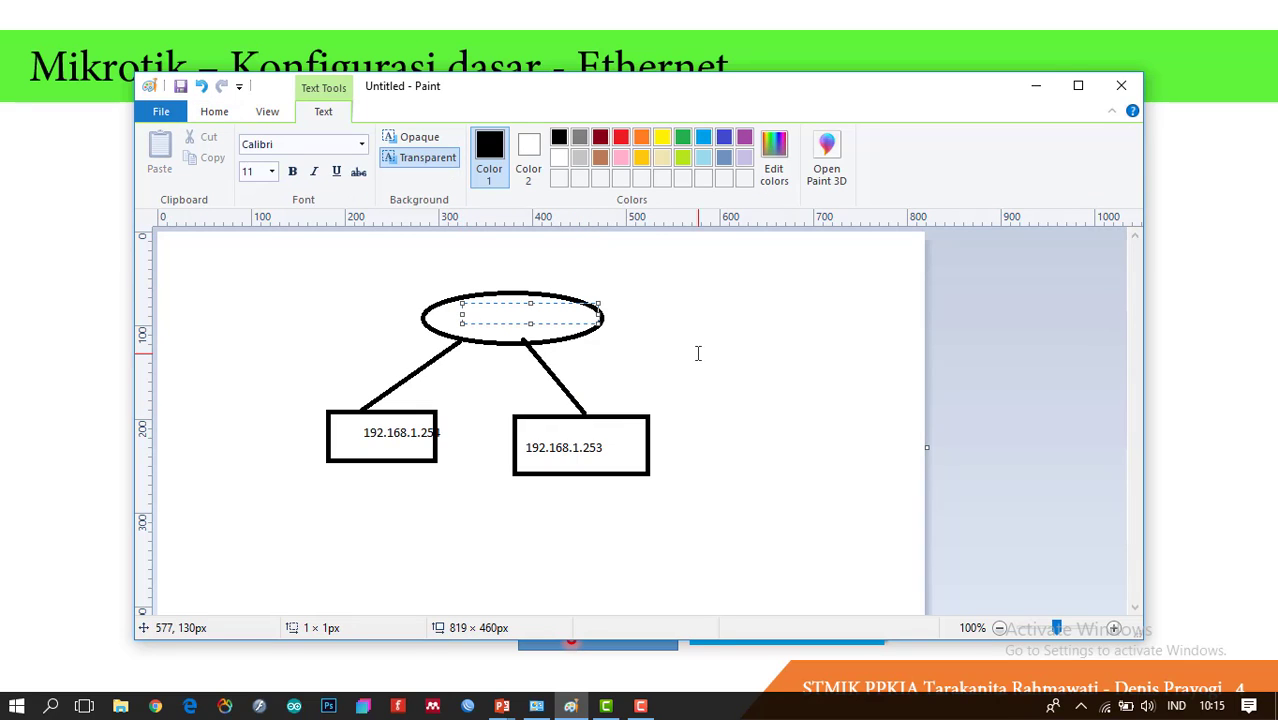
{"action": "type", "text": "Mikrotik"}
{"action": "left_click", "coordinate": [1035, 90]}
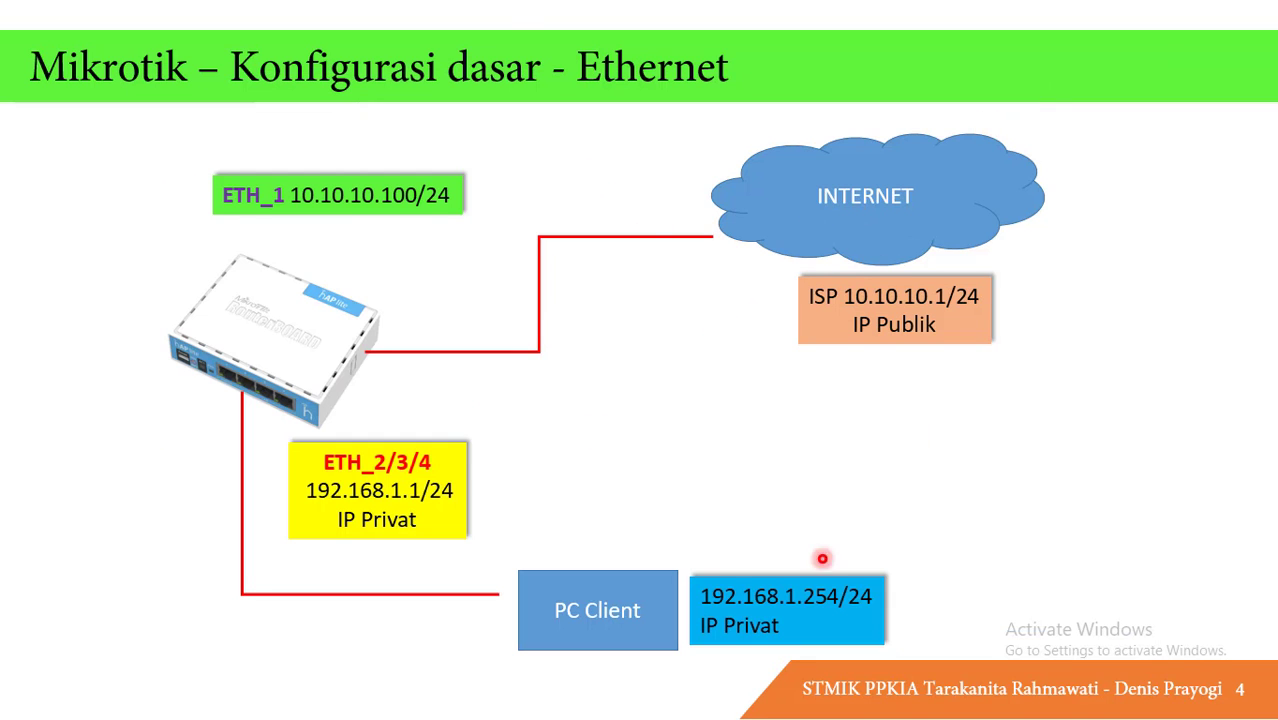
Advance to slide 5, 'Login Mac', and open the Start menu
{"action": "left_click", "coordinate": [609, 285]}
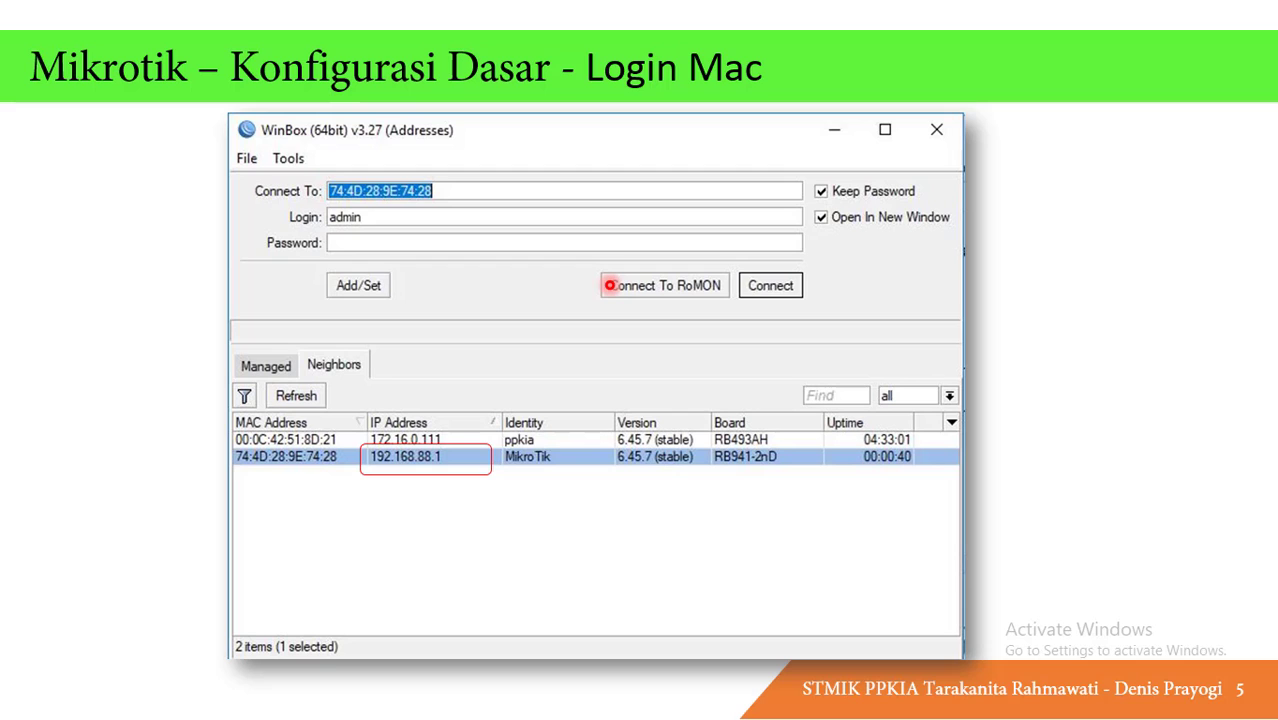
{"action": "key", "text": "super"}
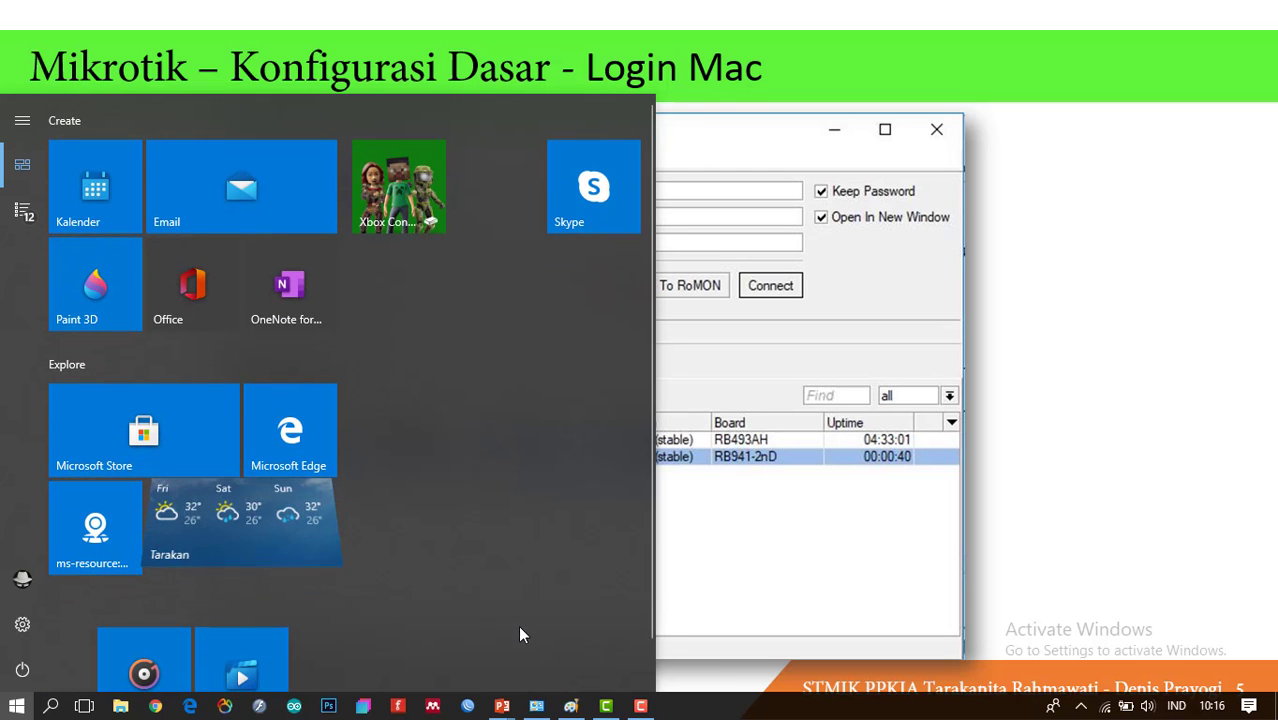
Open the WinBox login window and pick the RB952Ui-5ac2nD neighbour at 192.168.88.1
{"action": "left_click", "coordinate": [468, 706]}
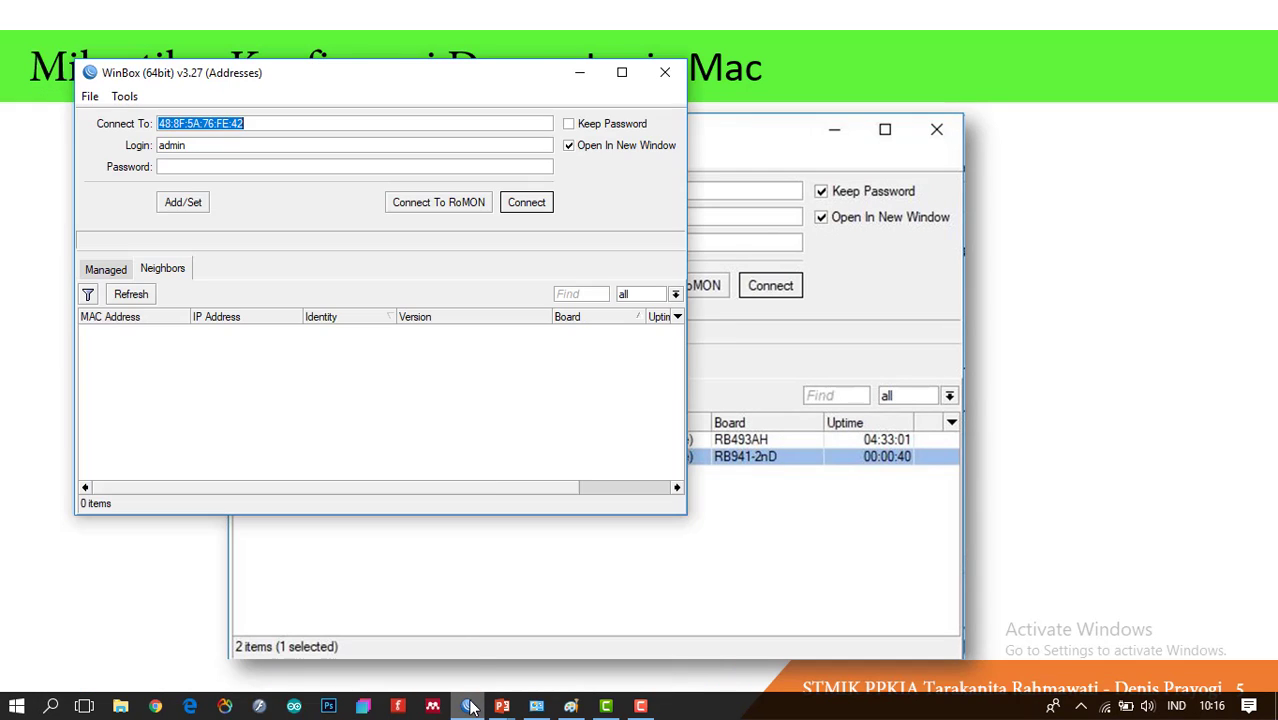
{"action": "left_click_drag", "start_coordinate": [522, 82], "coordinate": [644, 98]}
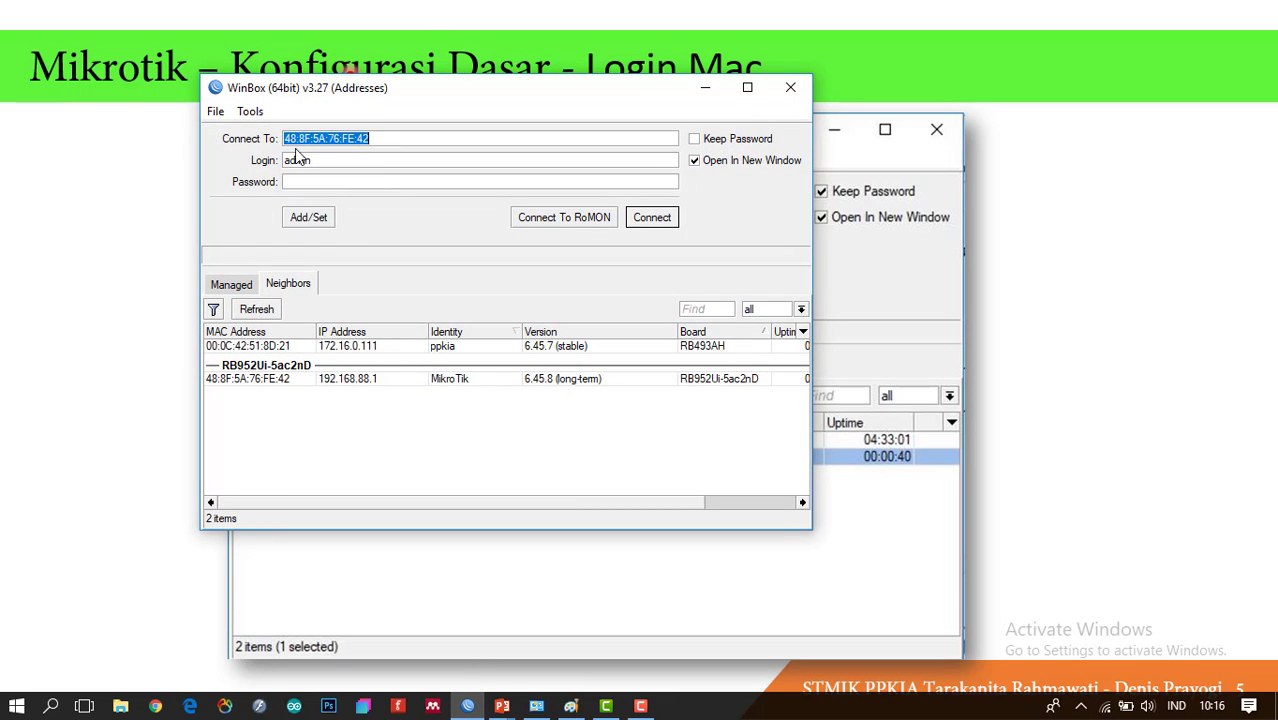
{"action": "left_click", "coordinate": [383, 139]}
{"action": "left_click", "coordinate": [383, 139]}
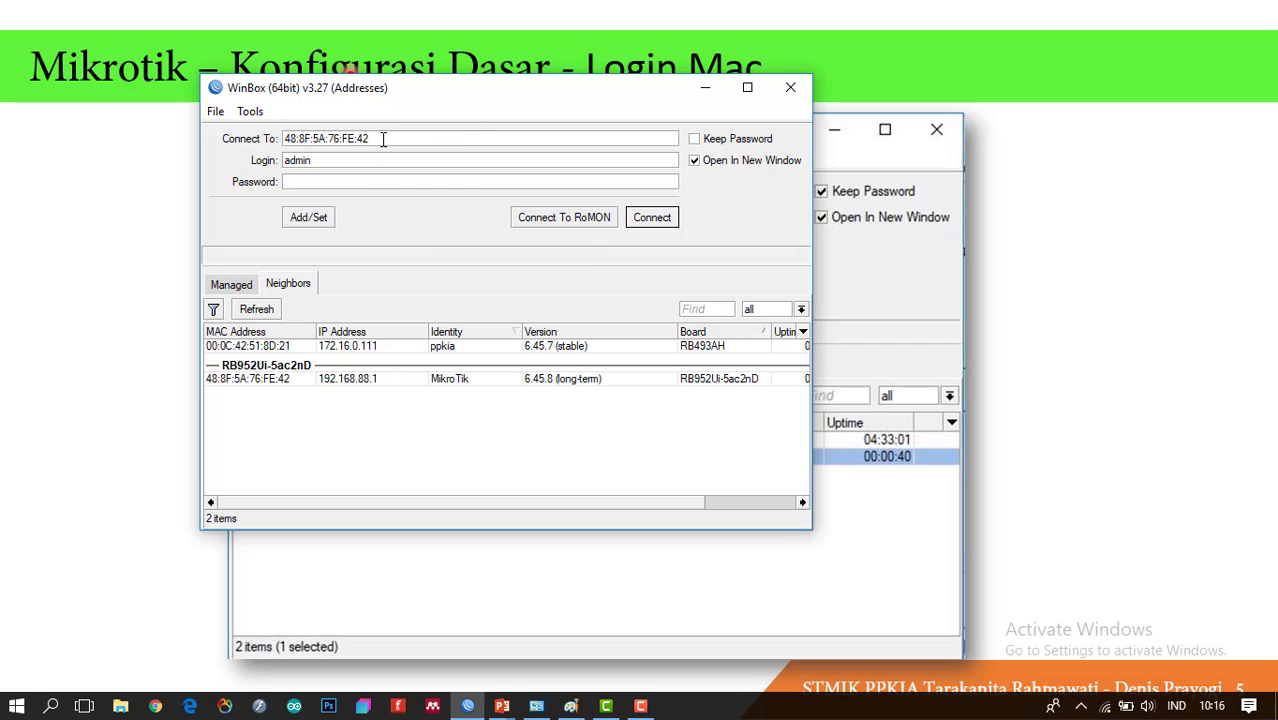
{"action": "left_click", "coordinate": [283, 386]}
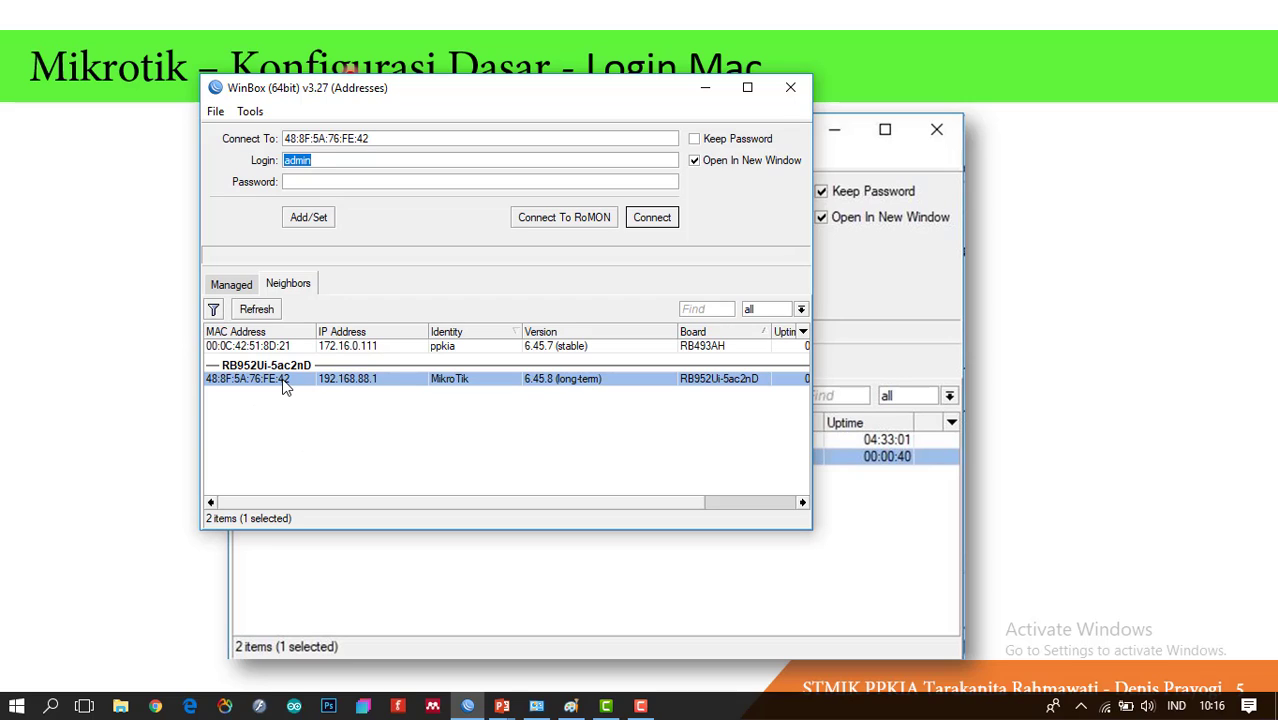
{"action": "key", "text": "ctrl"}
{"action": "left_click", "coordinate": [380, 381]}
{"action": "left_click", "coordinate": [385, 143]}
{"action": "double_click", "coordinate": [304, 130]}
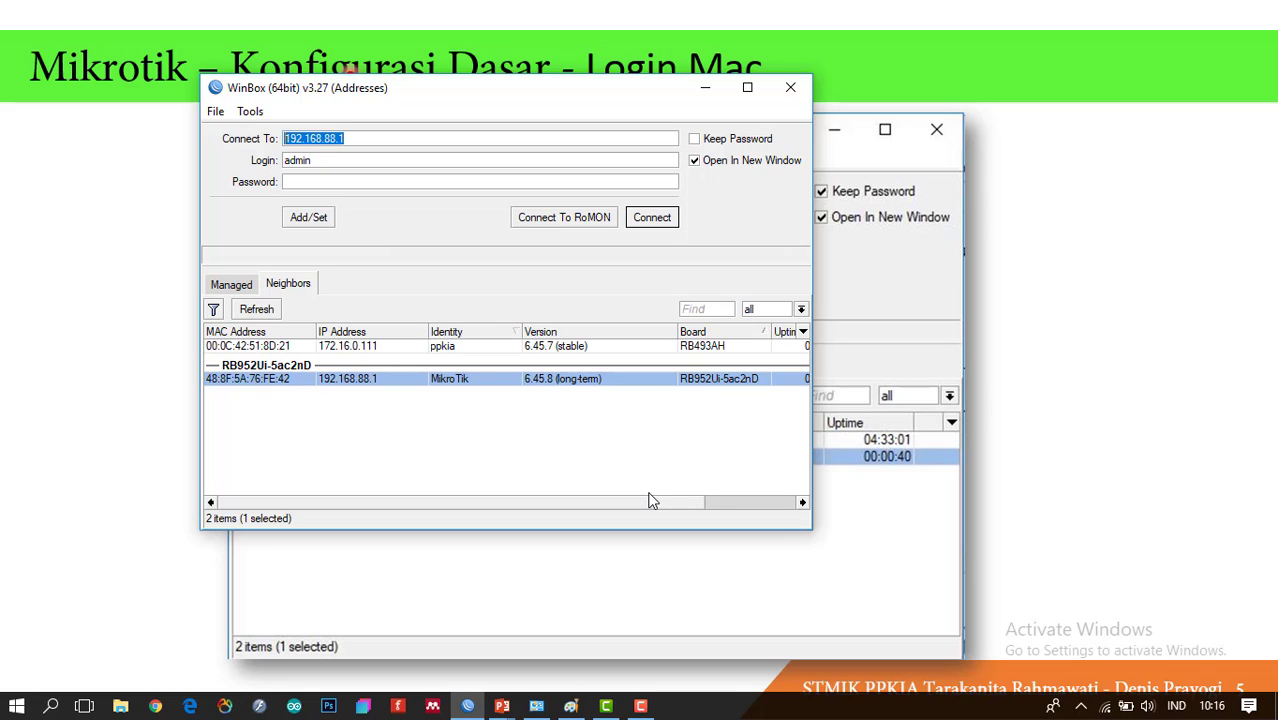
Connect to the router by MAC address, exit, then connect again via 192.168.88.1
{"action": "left_click", "coordinate": [290, 388]}
{"action": "left_click", "coordinate": [372, 378]}
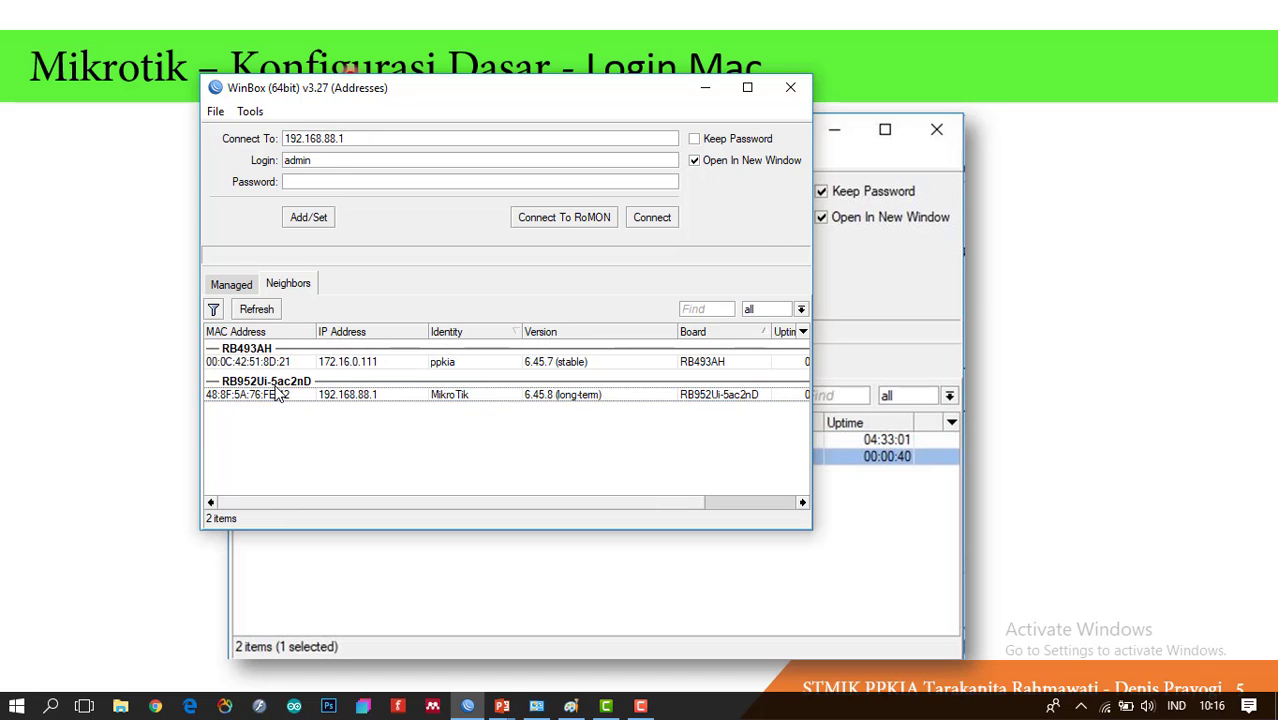
{"action": "left_click", "coordinate": [281, 395]}
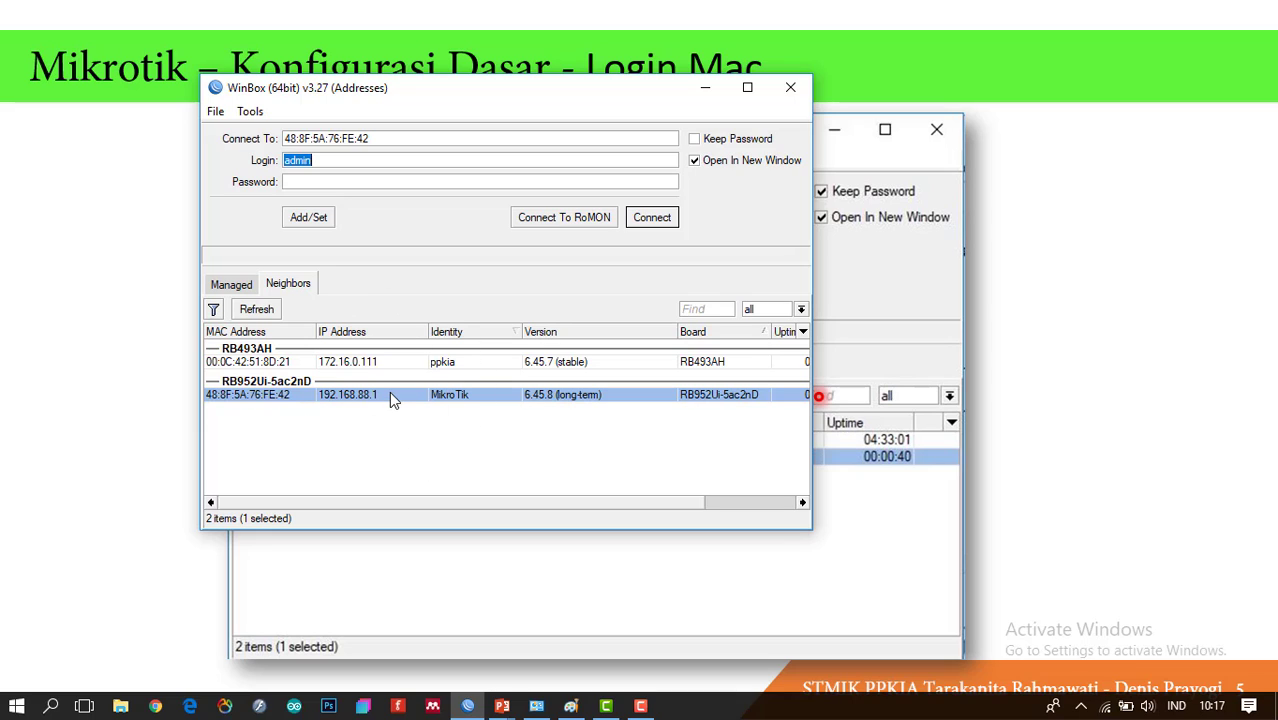
{"action": "left_click", "coordinate": [283, 394]}
{"action": "left_click", "coordinate": [274, 398]}
{"action": "left_click", "coordinate": [652, 218]}
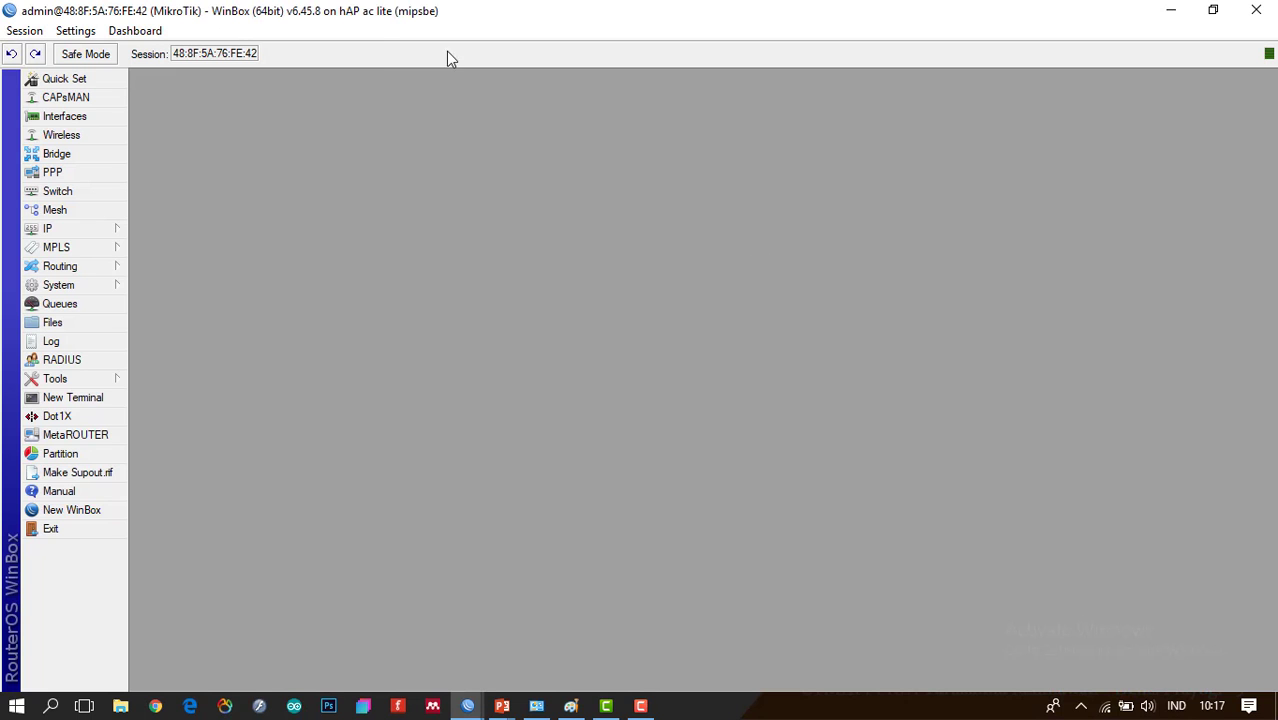
{"action": "left_click", "coordinate": [90, 530]}
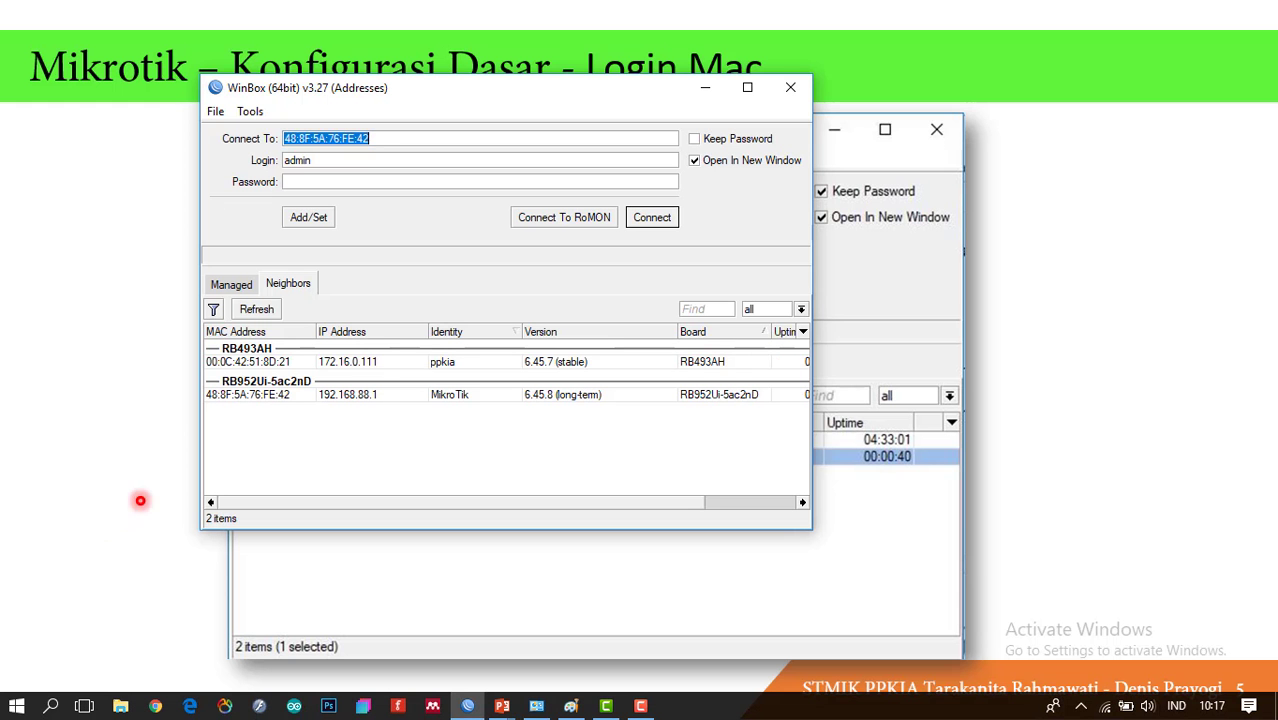
{"action": "left_click", "coordinate": [343, 399]}
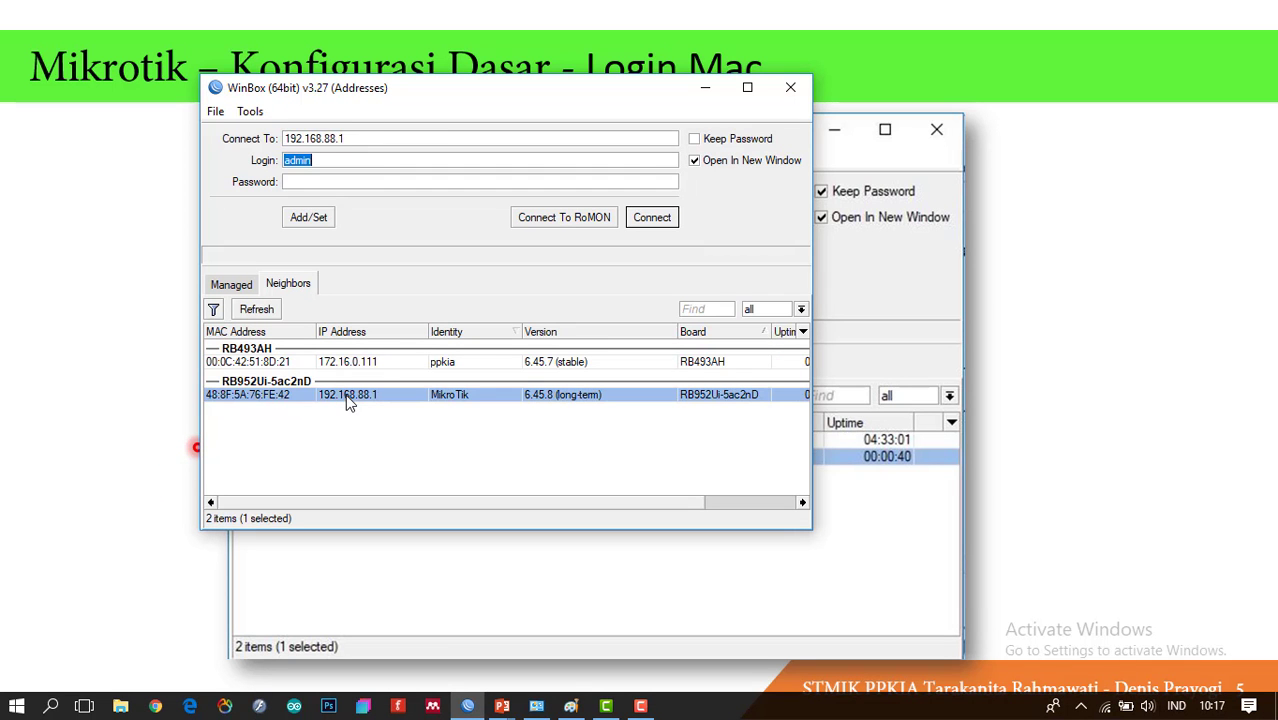
{"action": "left_click", "coordinate": [648, 222]}
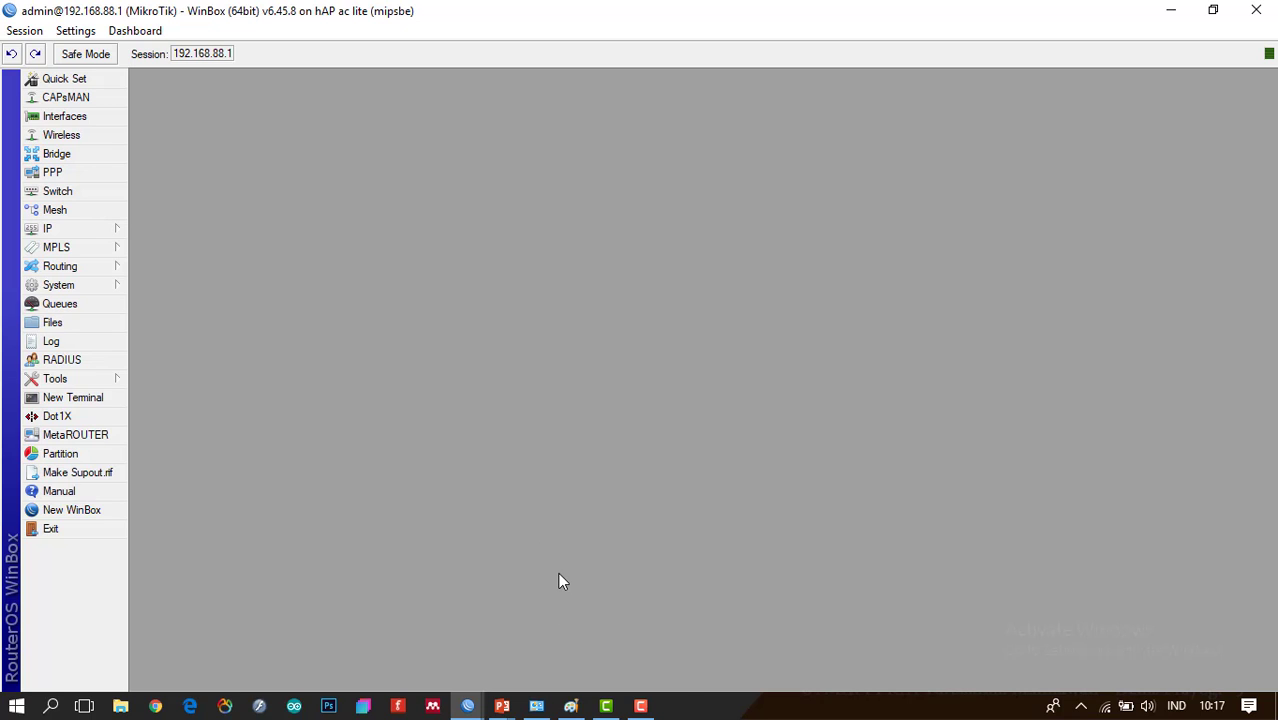
Launch Command Prompt from the Run dialog with 'cmd'
{"action": "key", "text": "super+r"}
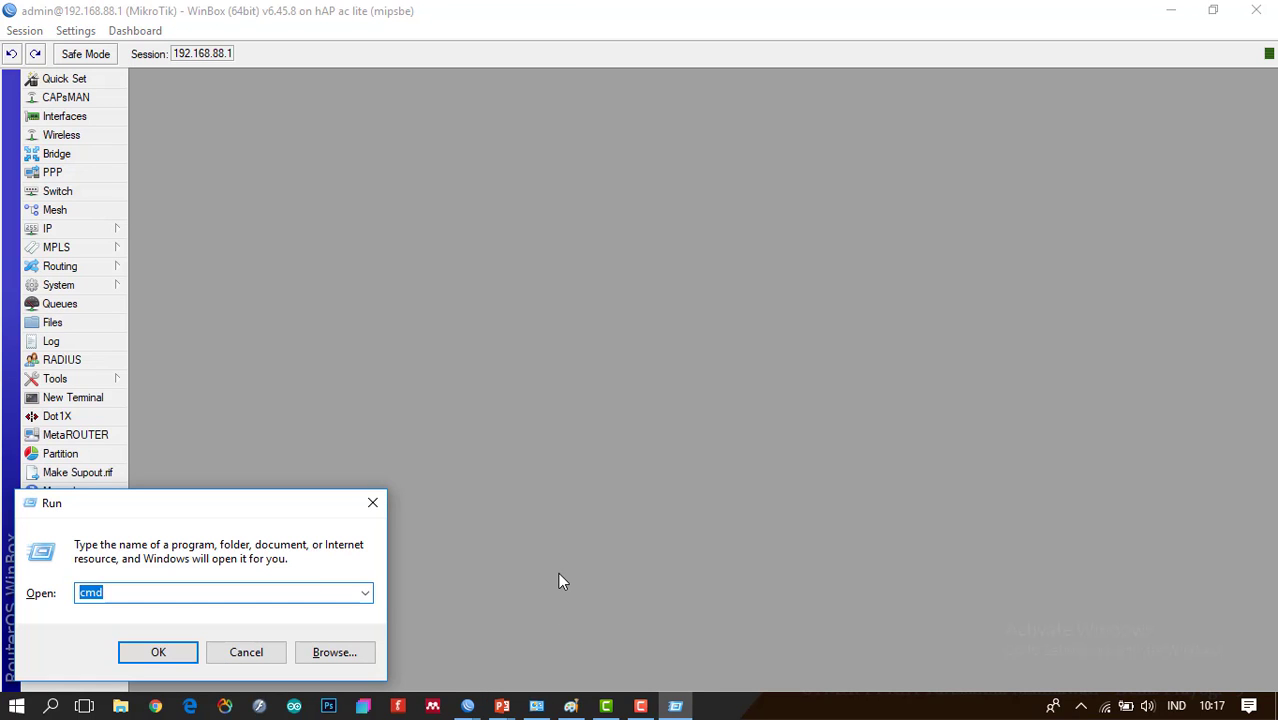
{"action": "type", "text": "i"}
{"action": "key", "text": "BackSpace"}
{"action": "key", "text": "BackSpace"}
{"action": "type", "text": "cm"}
{"action": "key", "text": "Return"}
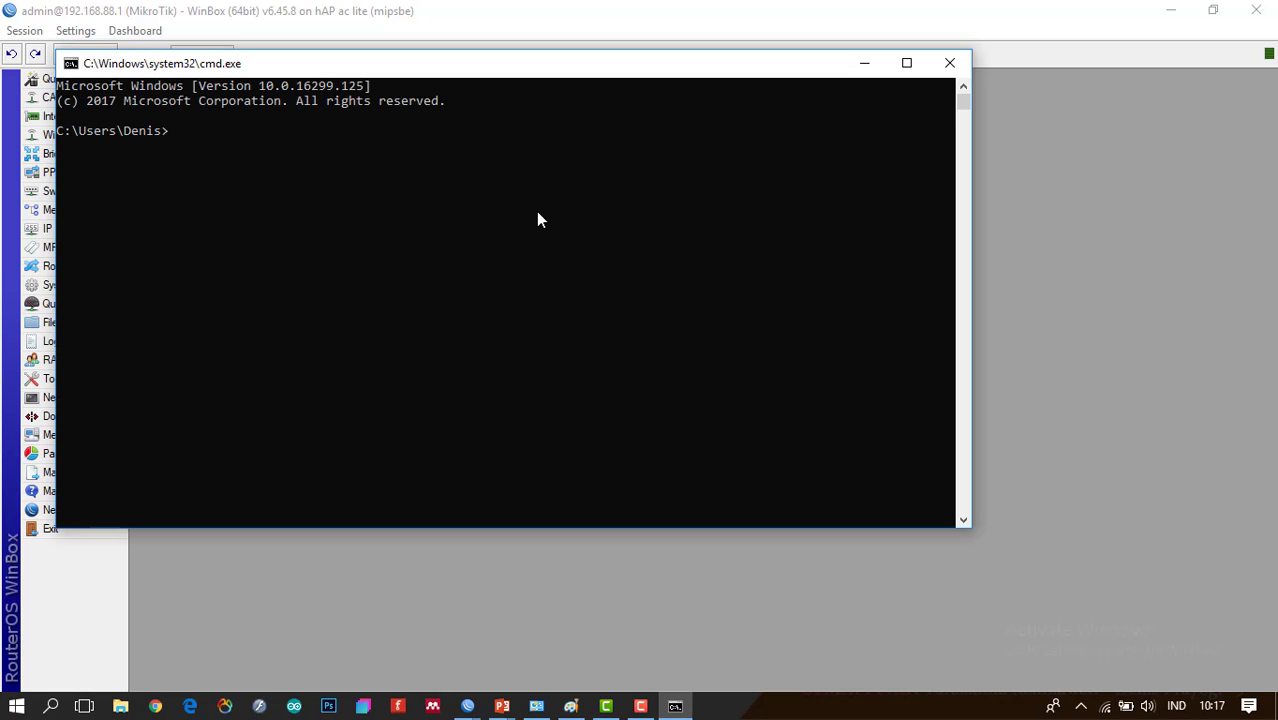
Run ipconfig, highlight the Ethernet IPv4 address 192.168.88.254, close the console, and reopen WinBox
{"action": "type", "text": "ipconfig"}
{"action": "key", "text": "Return"}
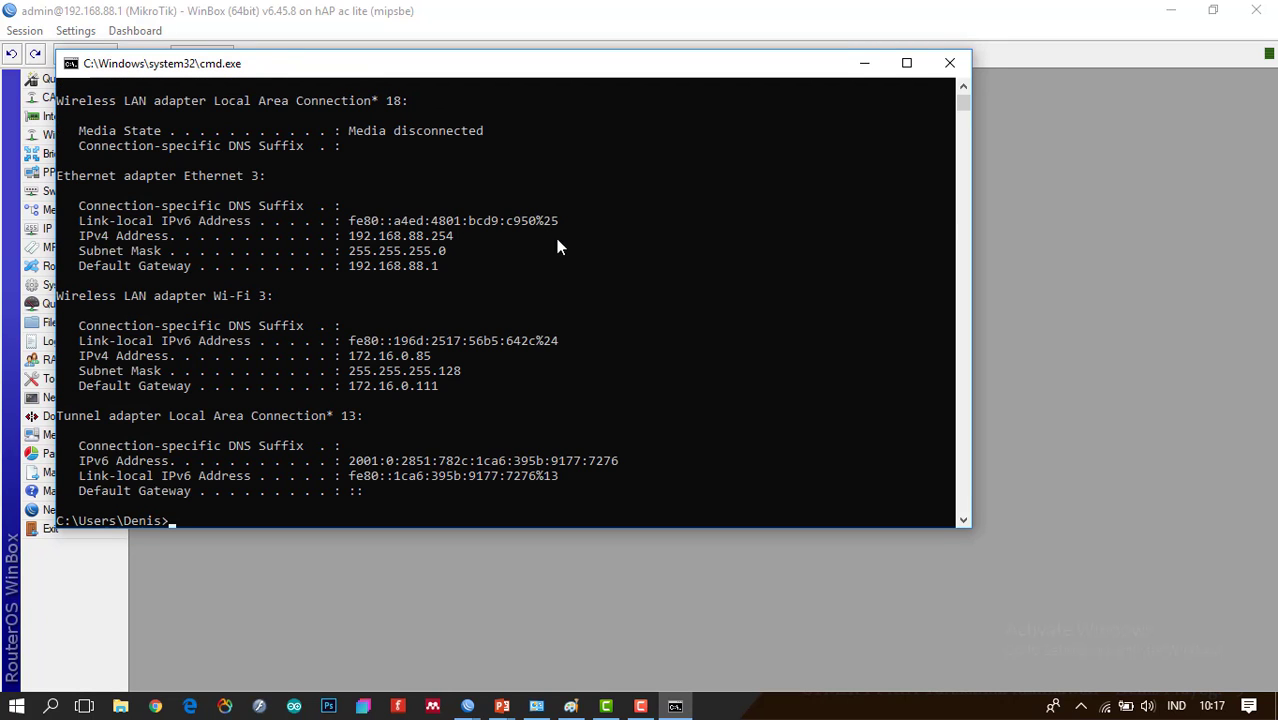
{"action": "left_click_drag", "start_coordinate": [453, 235], "coordinate": [402, 243]}
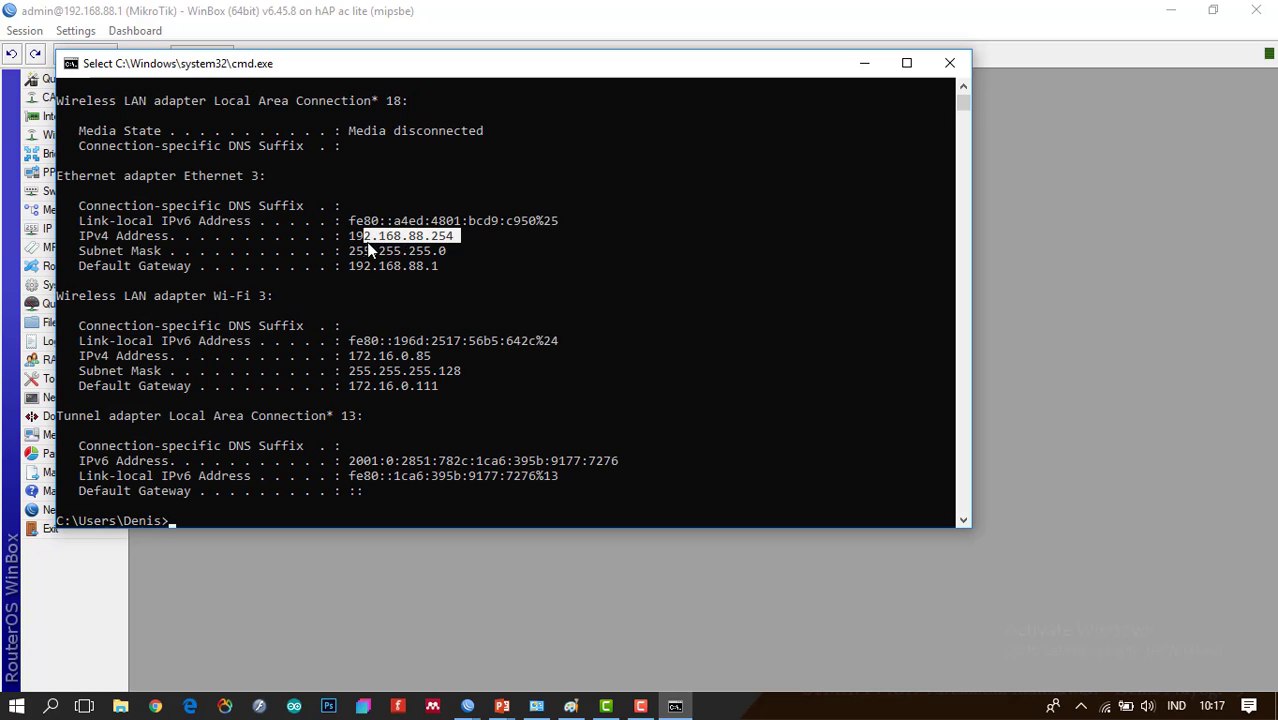
{"action": "left_click_drag", "start_coordinate": [409, 66], "coordinate": [591, 97]}
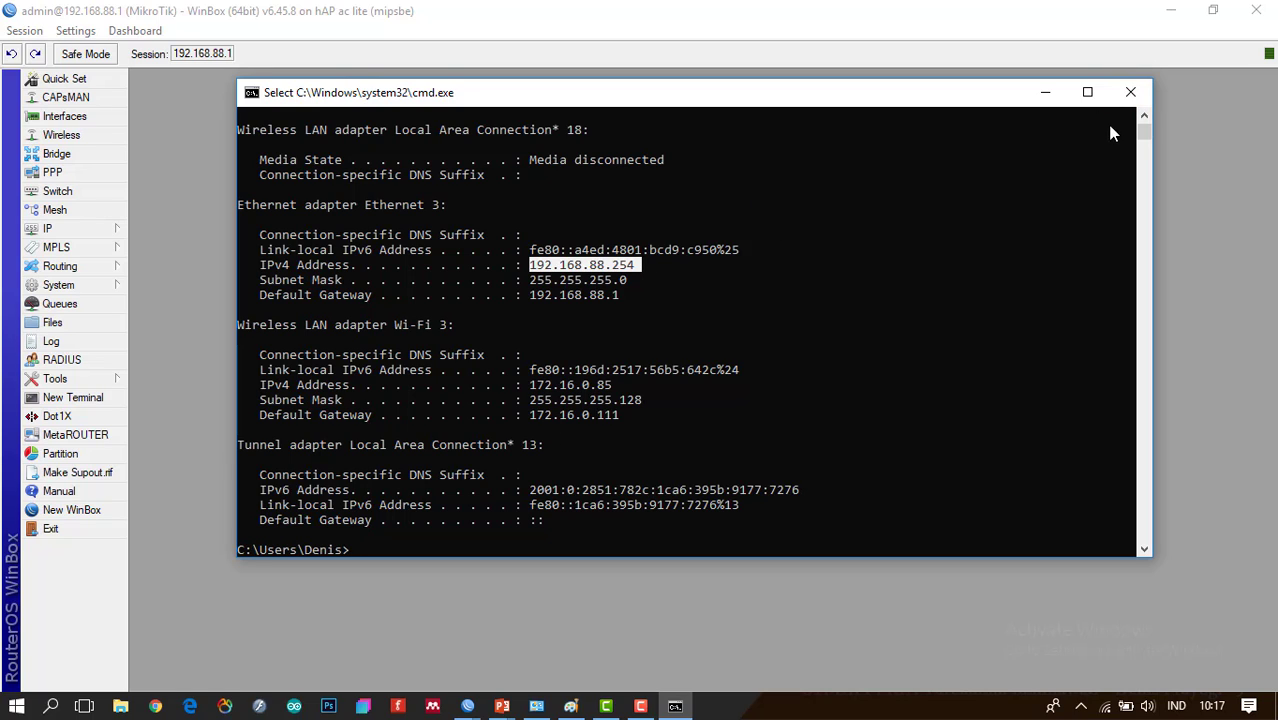
{"action": "left_click", "coordinate": [1130, 92]}
{"action": "left_click", "coordinate": [103, 515]}
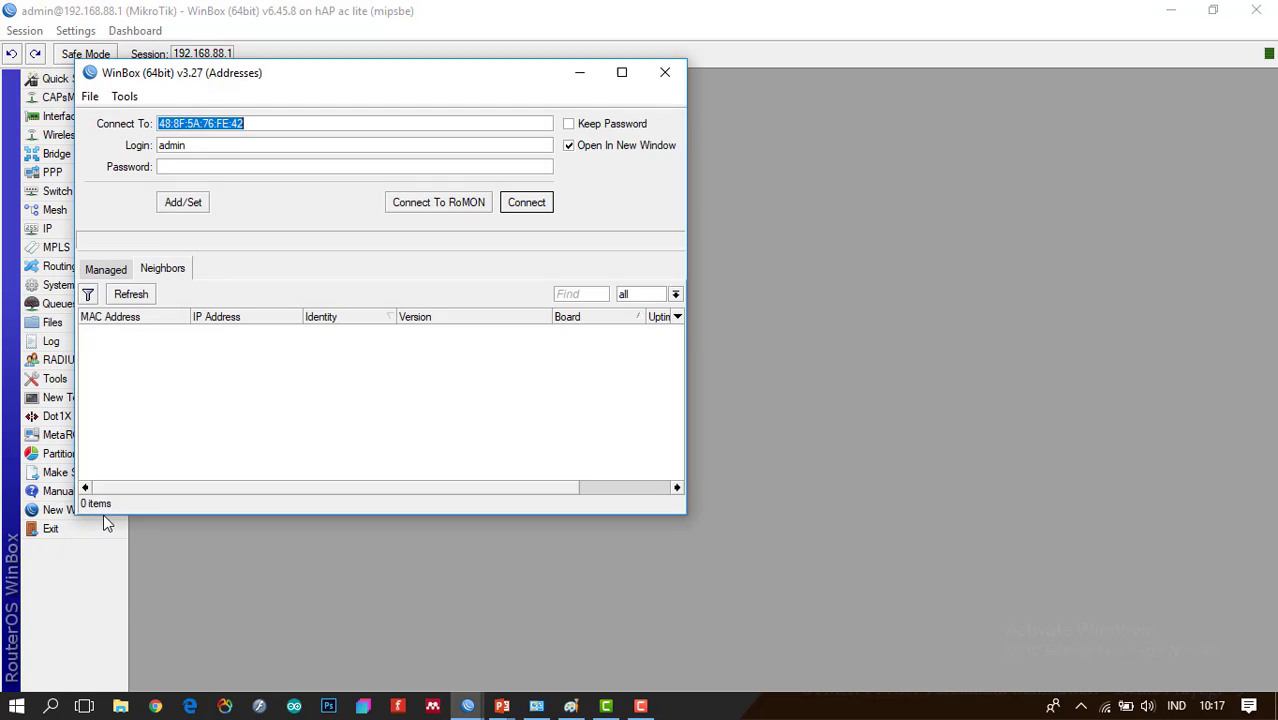
Close WinBox and advance the slideshow to slide 6, Default Configuration
{"action": "left_click", "coordinate": [665, 72]}
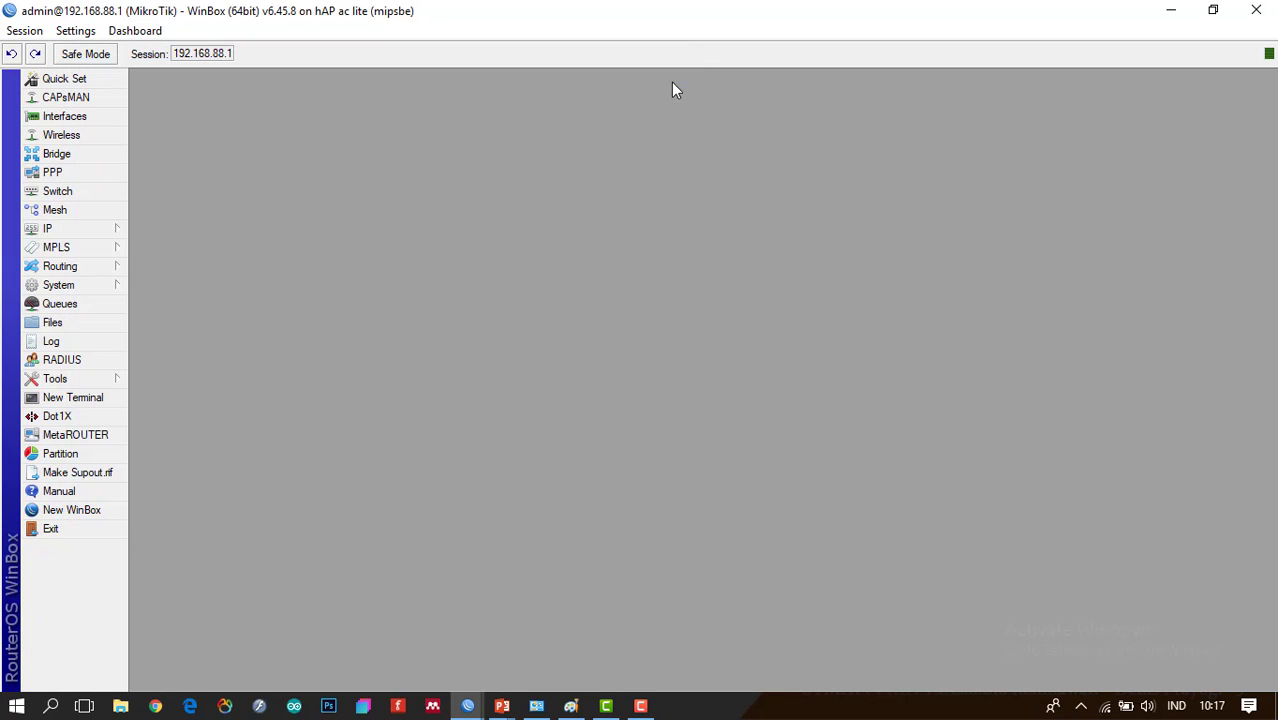
{"action": "left_click", "coordinate": [99, 526]}
{"action": "left_click", "coordinate": [985, 329]}
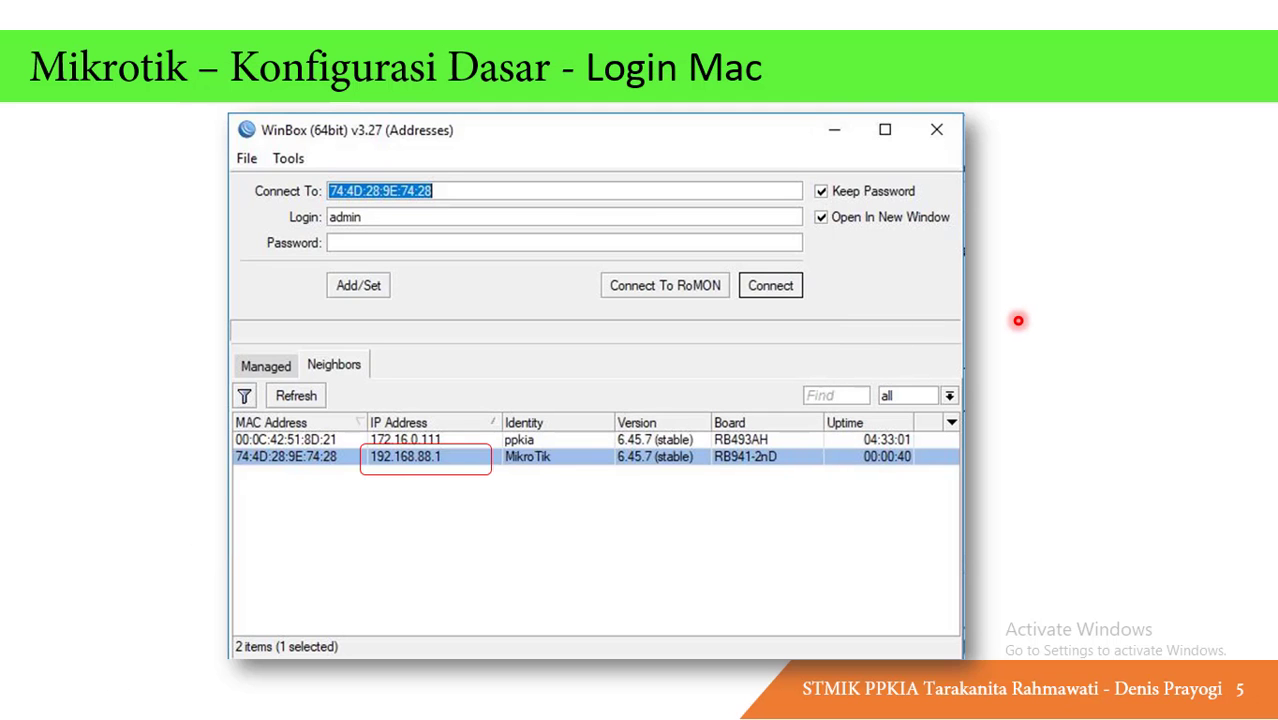
{"action": "key", "text": "Right"}
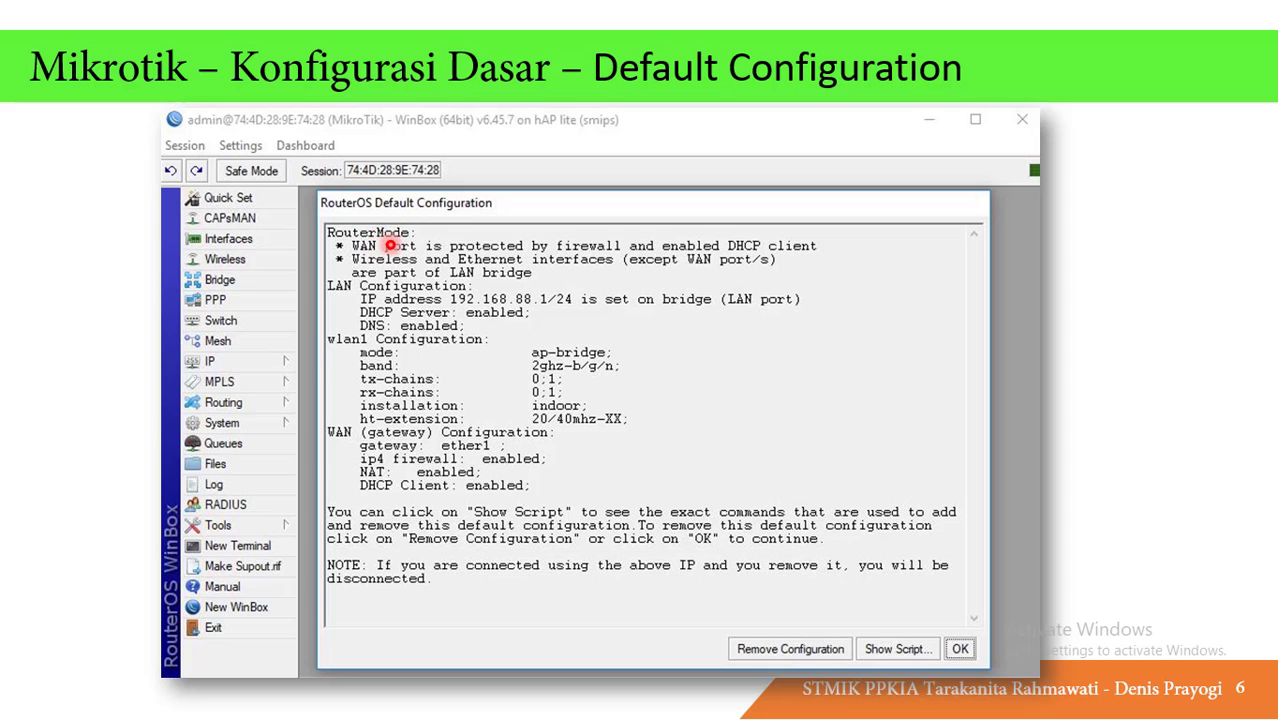
Launch Notepad from the Start menu search
{"action": "key", "text": "super"}
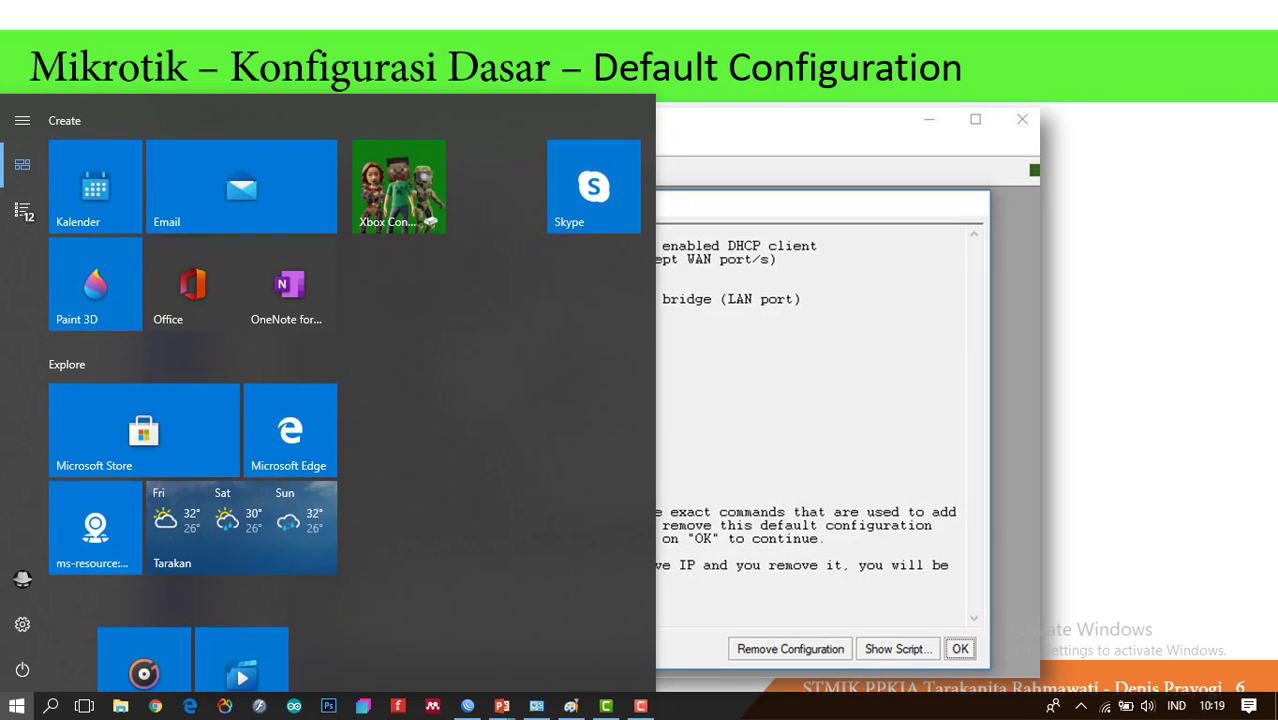
{"action": "type", "text": "notepad"}
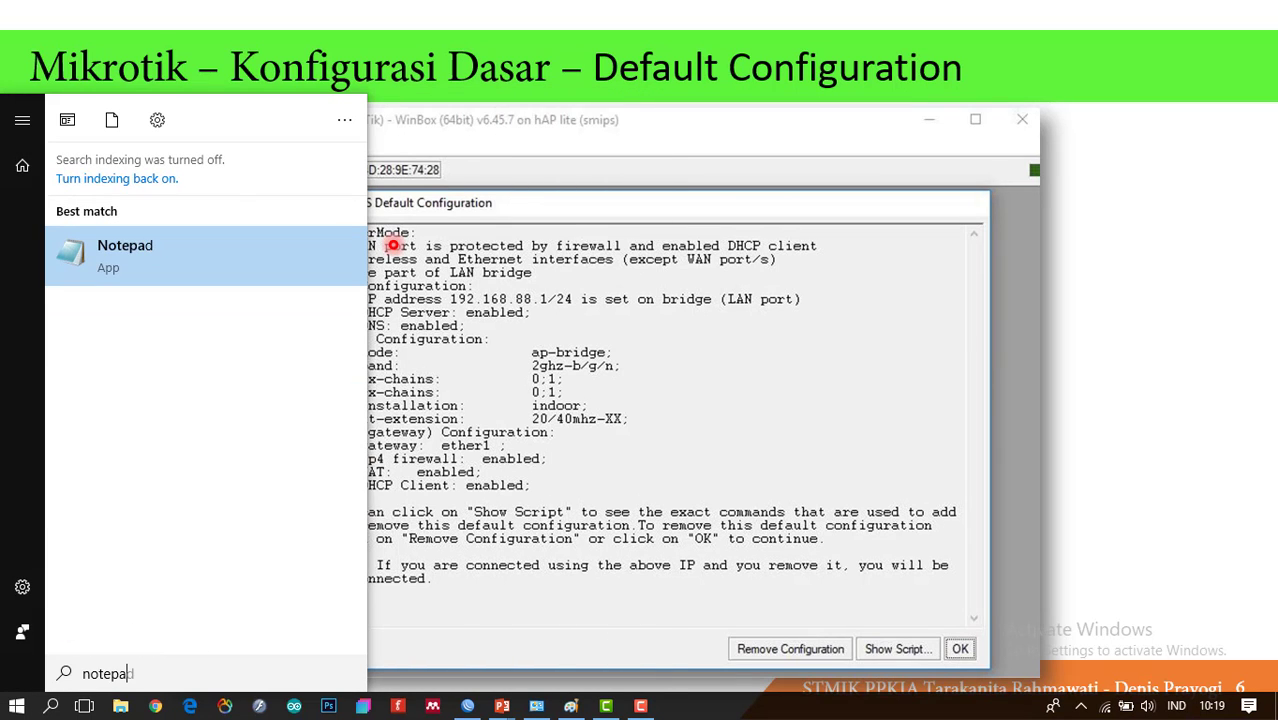
{"action": "key", "text": "Return"}
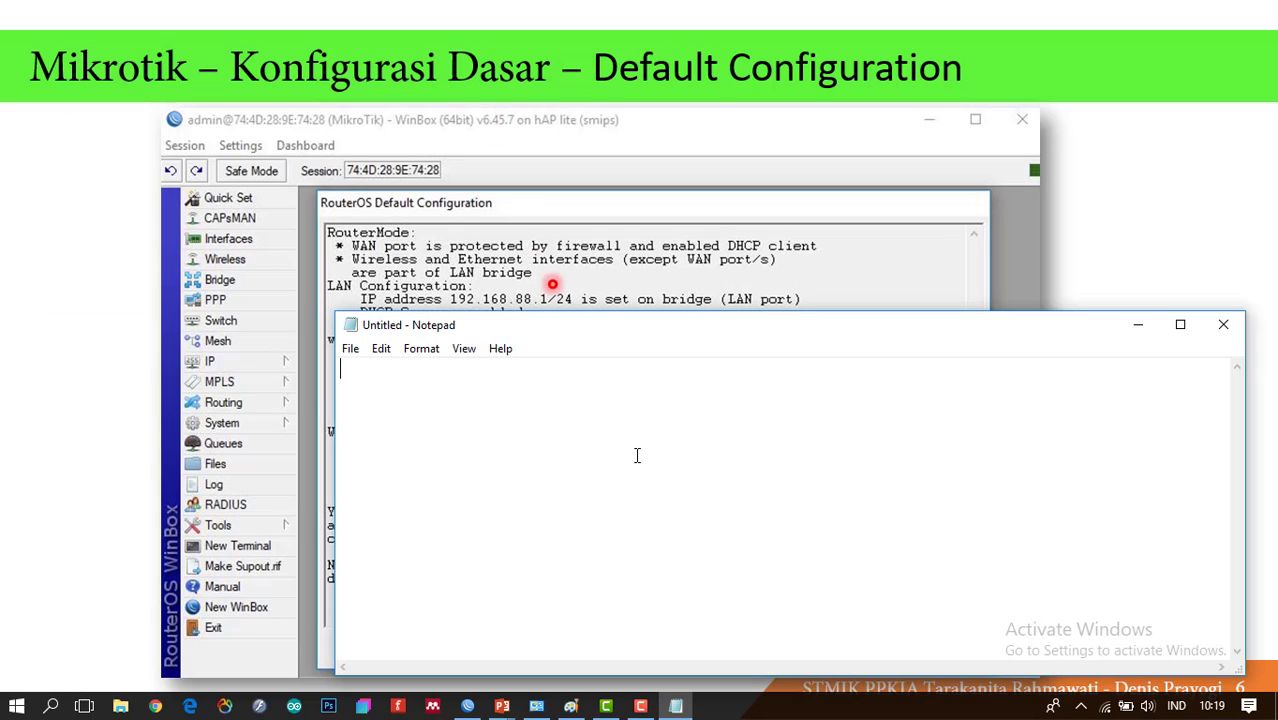
Note that port 1 is firewall-blocked for WAN so remote login is impossible, then return to the slide
{"action": "type", "text": "port"}
{"action": "left_click_drag", "start_coordinate": [708, 337], "coordinate": [735, 394]}
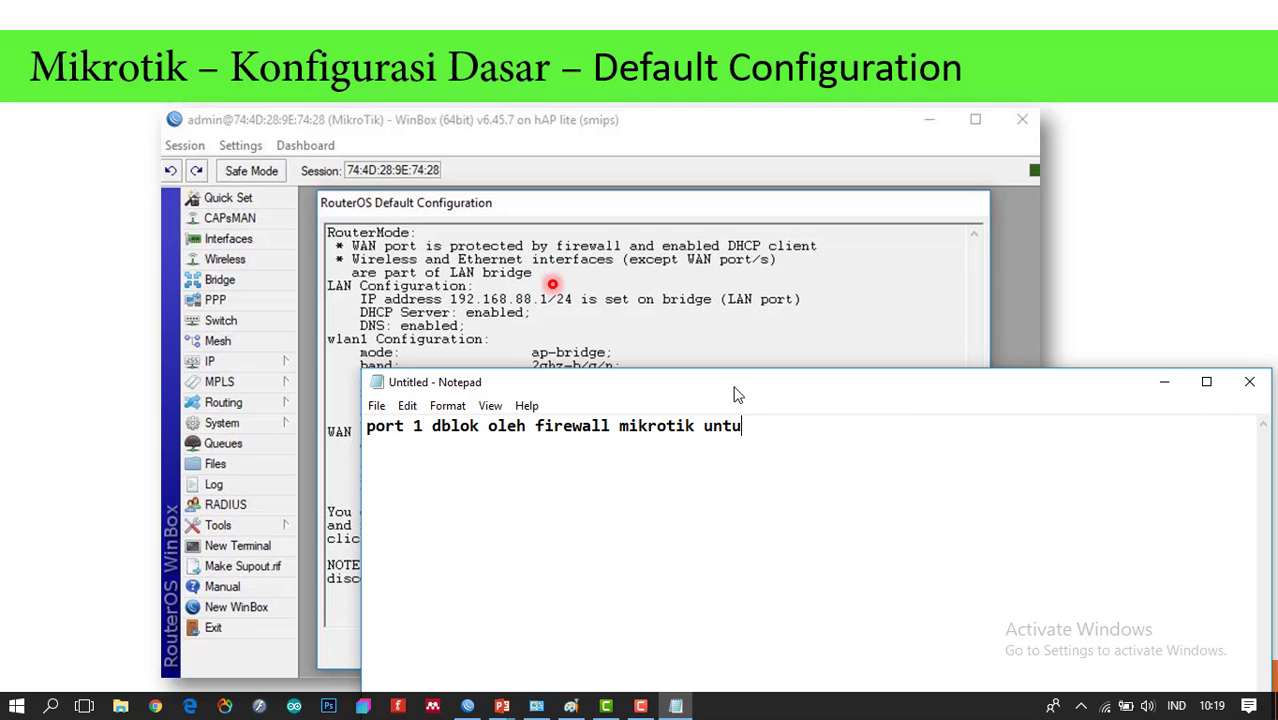
{"action": "type", "text": "jaringan WAN (Internet"}
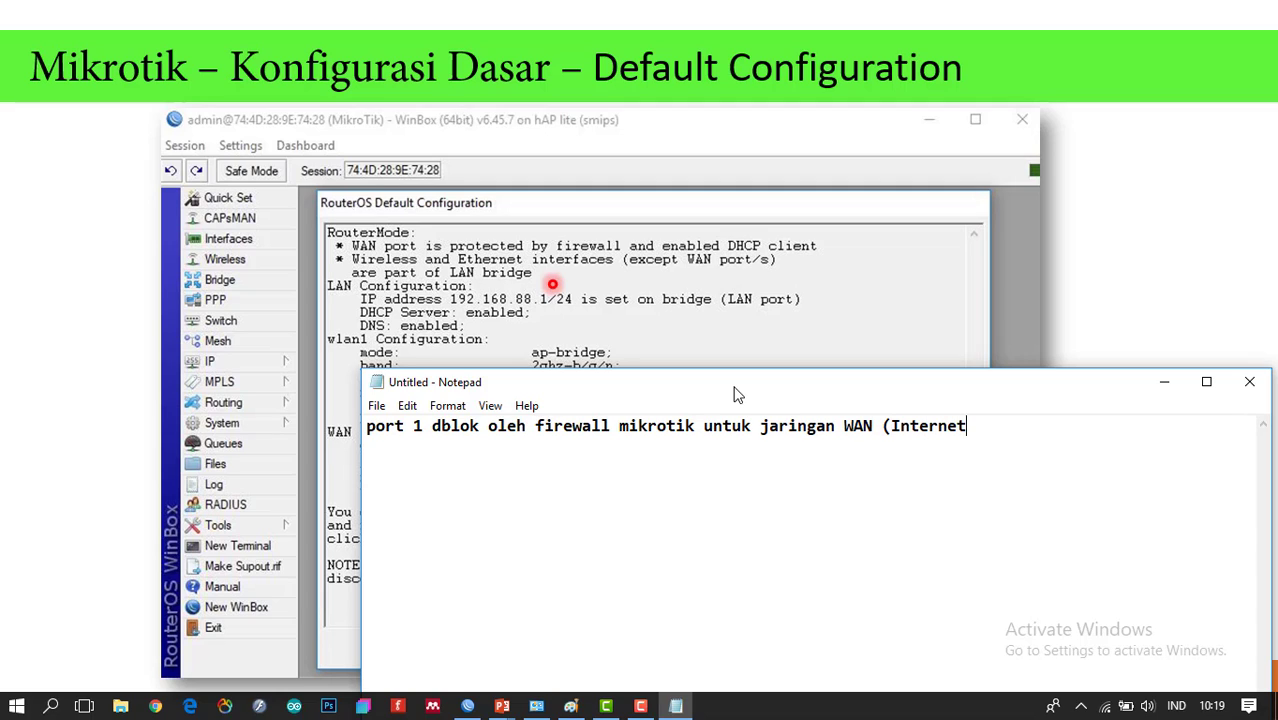
{"action": "type", "text": ") sehingga tidak bisa diremote"}
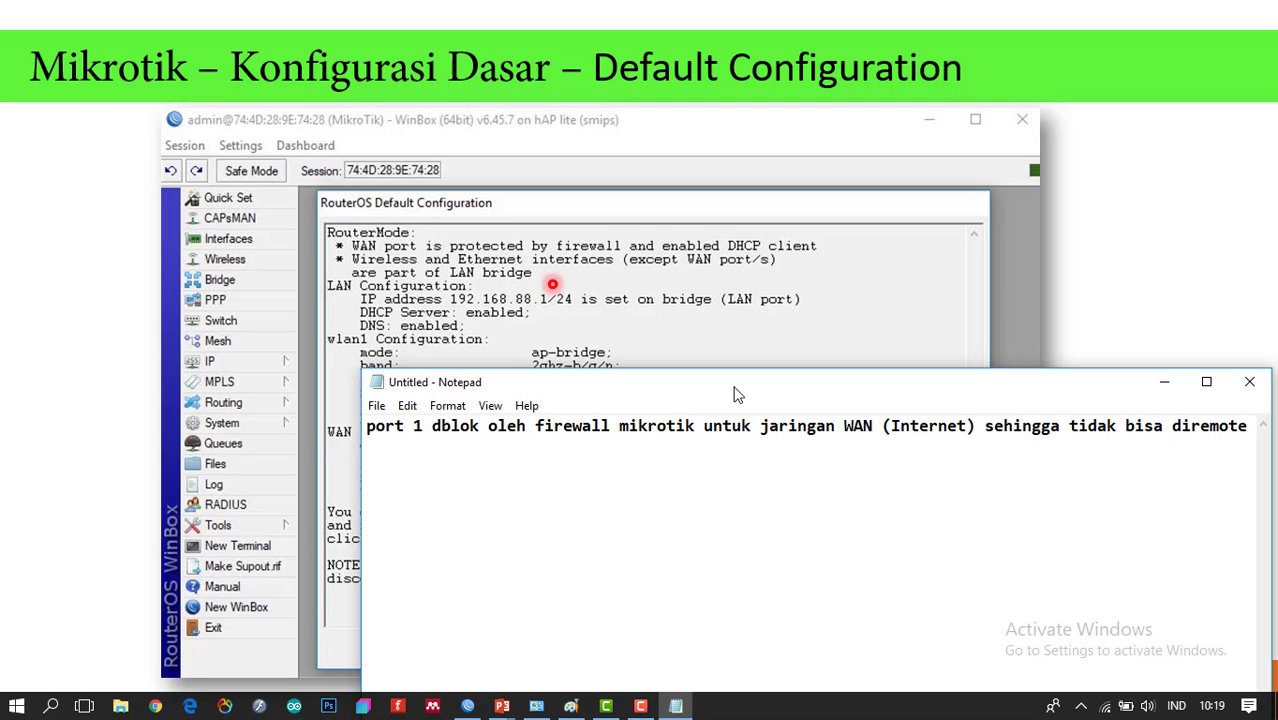
{"action": "type", "text": "/login"}
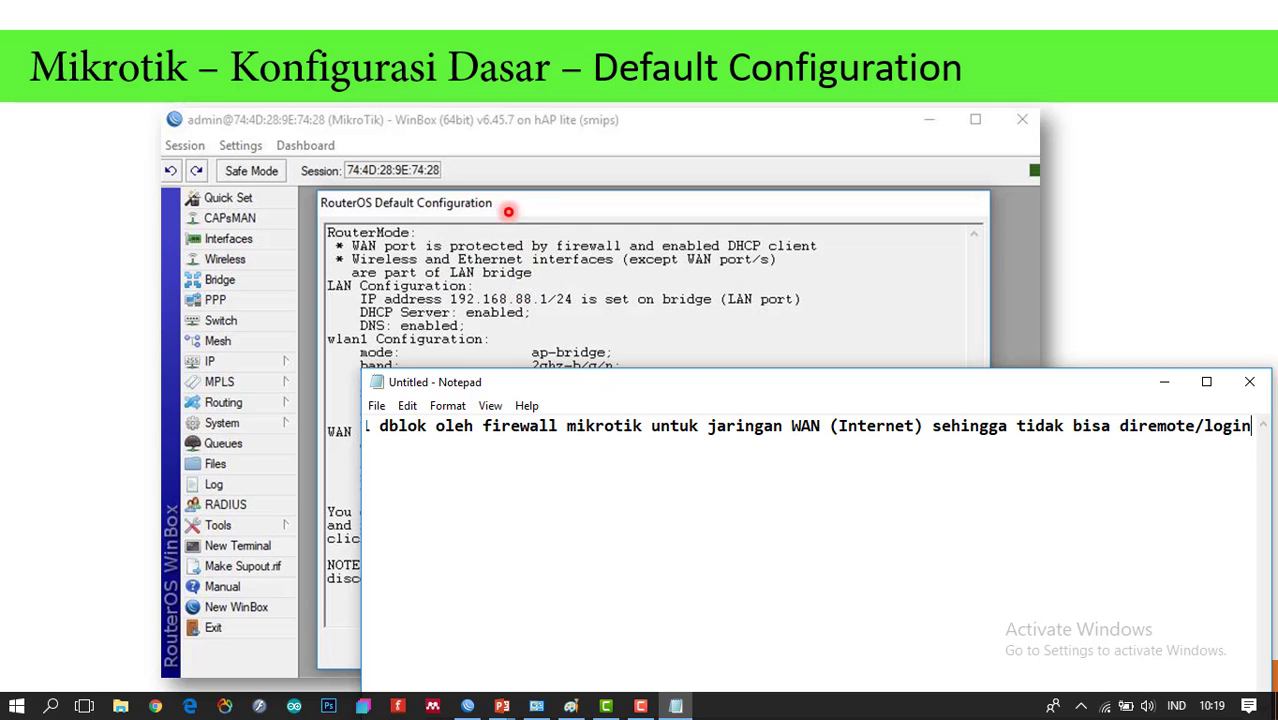
{"action": "left_click", "coordinate": [720, 185]}
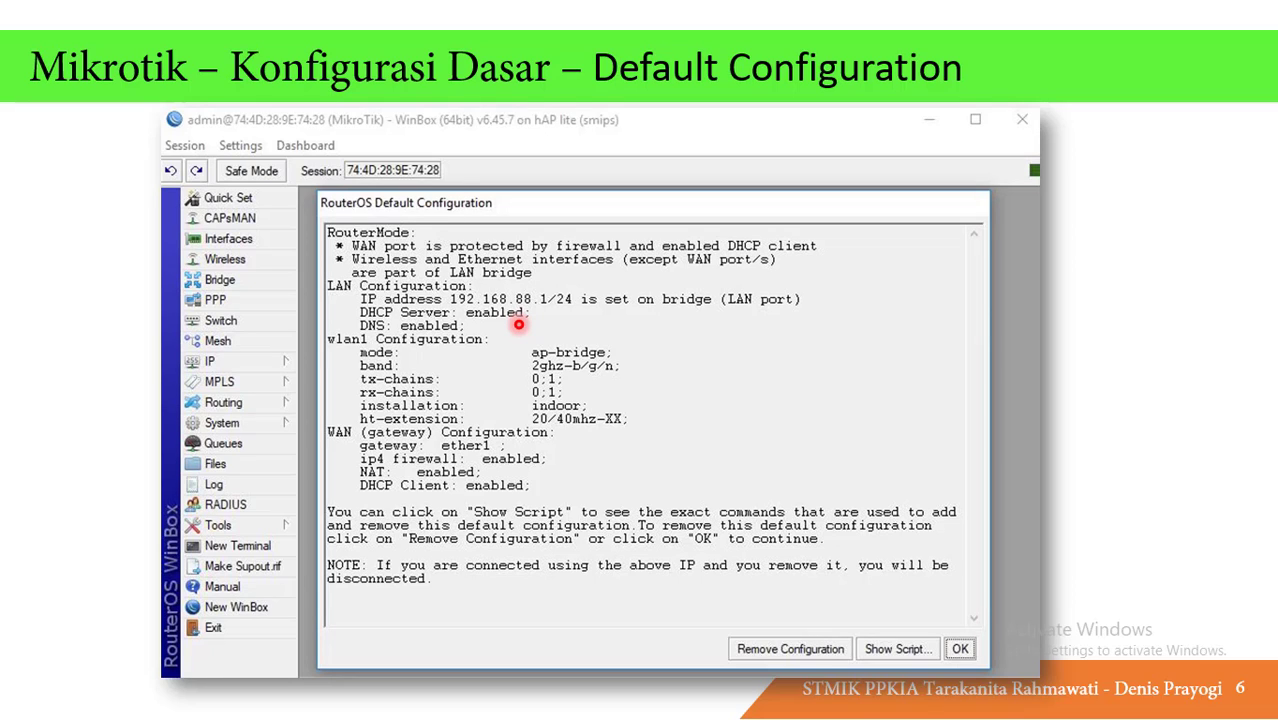
{"action": "key", "text": "super"}
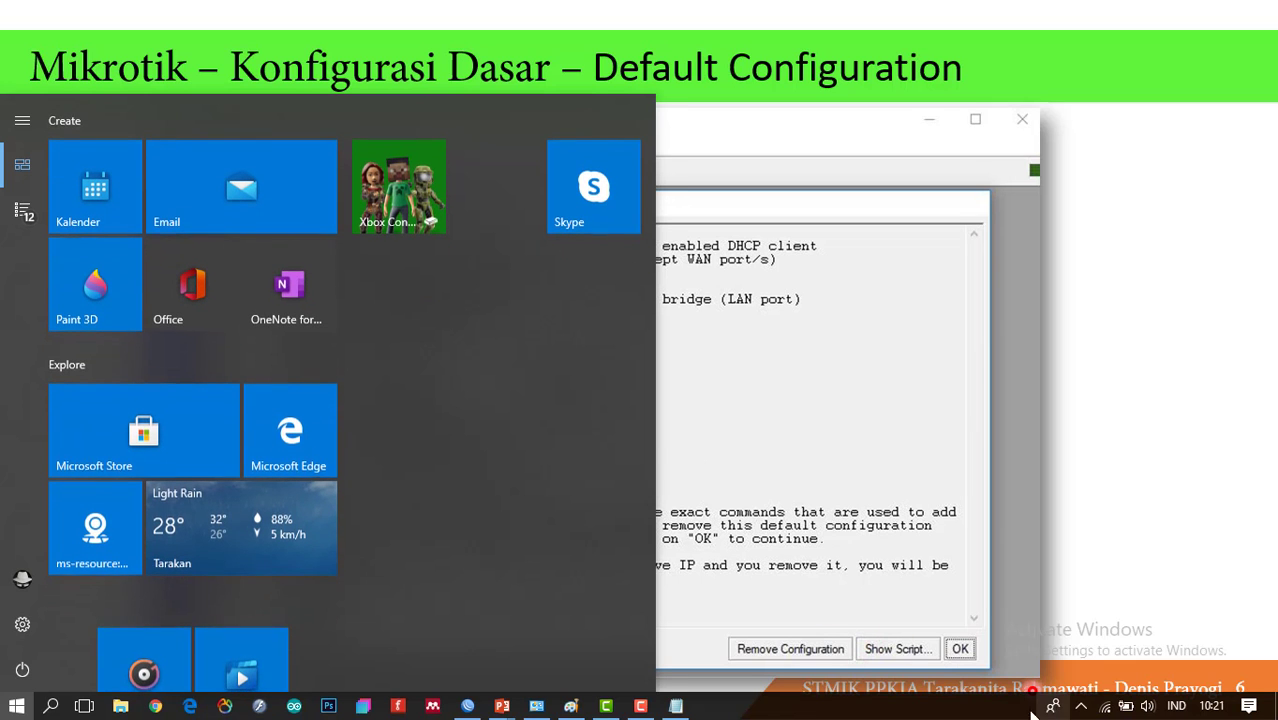
Check Ethernet 3's IPv4 properties to confirm automatic addressing, then cancel out
{"action": "left_click", "coordinate": [536, 706]}
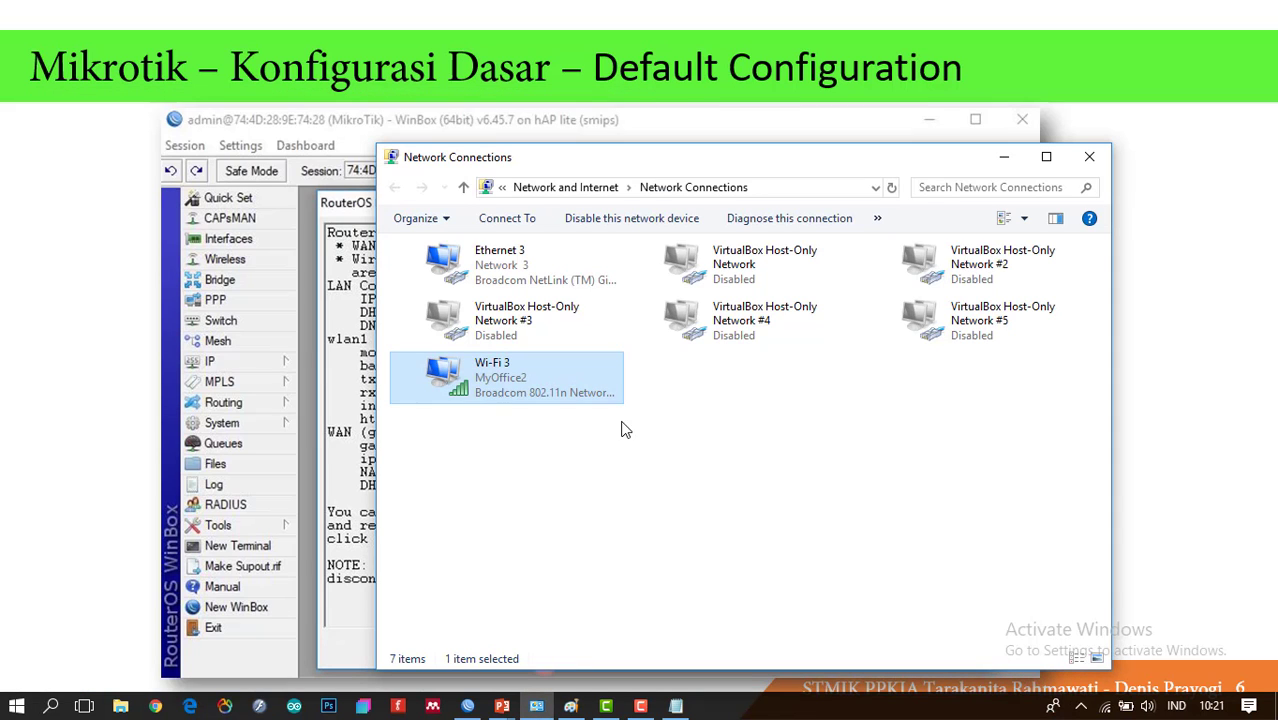
{"action": "left_click", "coordinate": [680, 406]}
{"action": "left_click_drag", "start_coordinate": [690, 158], "coordinate": [807, 155]}
{"action": "left_click", "coordinate": [608, 262]}
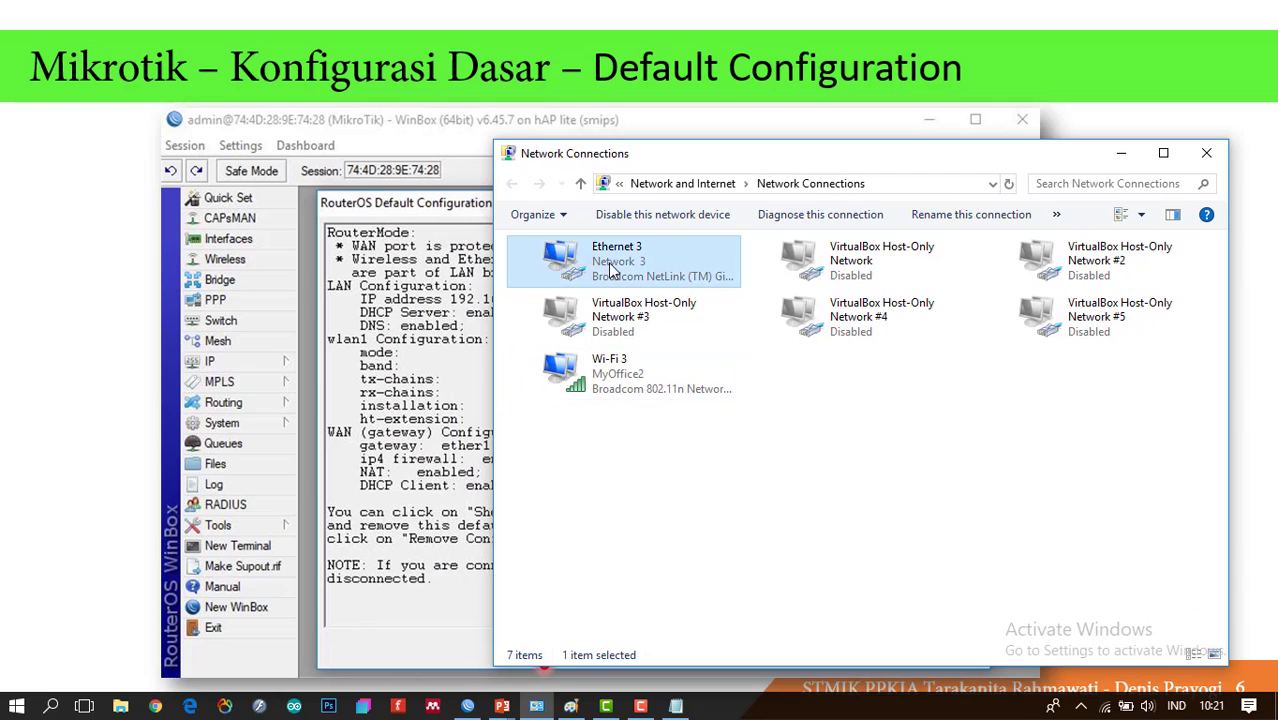
{"action": "double_click", "coordinate": [608, 262]}
{"action": "left_click", "coordinate": [536, 507]}
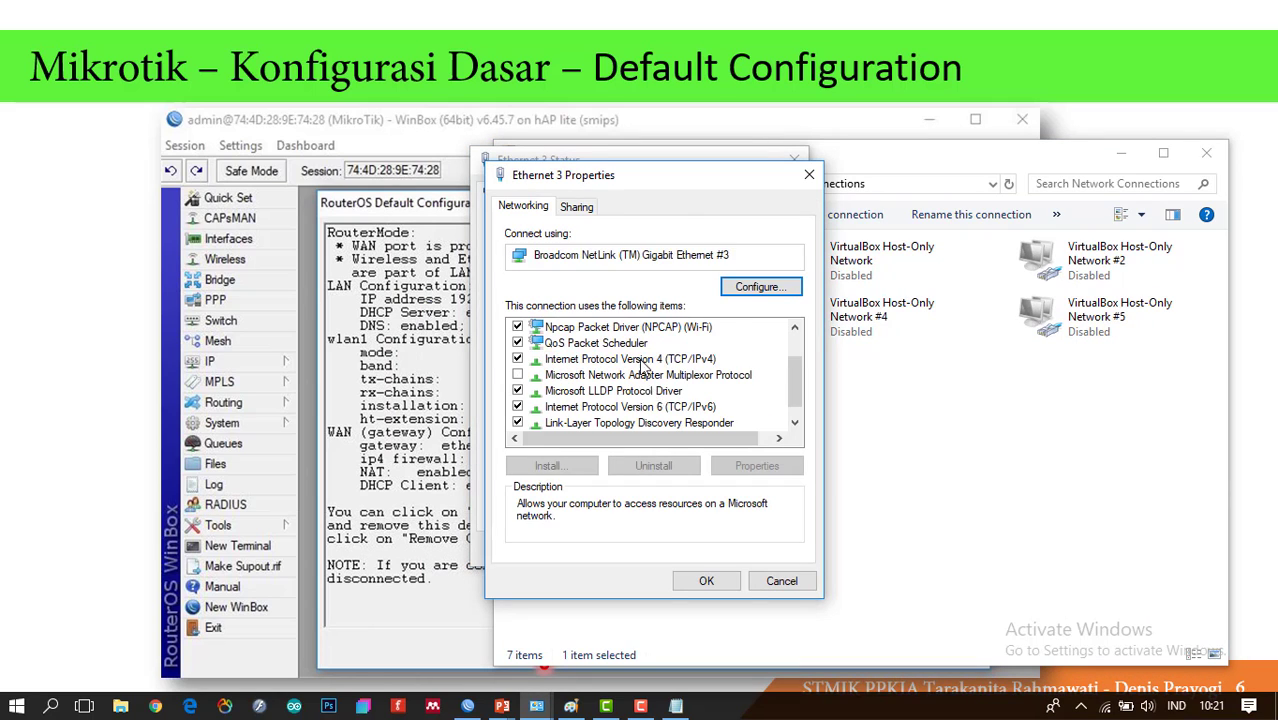
{"action": "double_click", "coordinate": [673, 359]}
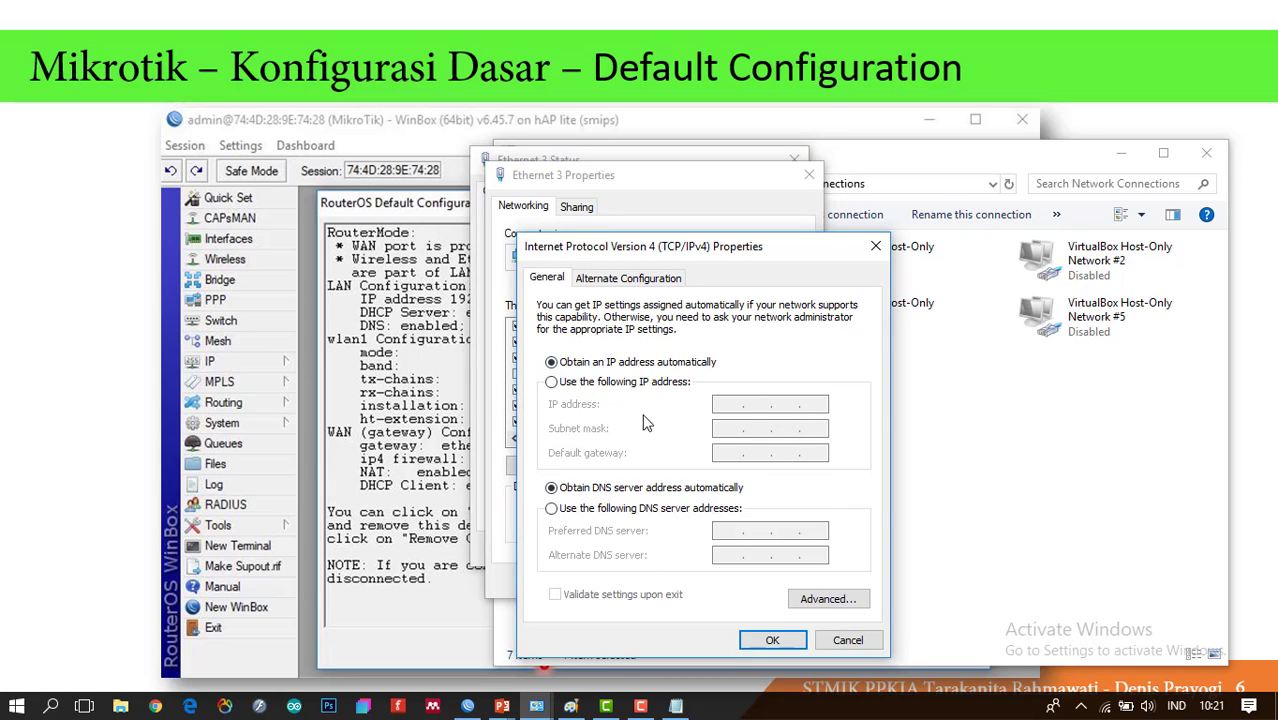
{"action": "left_click", "coordinate": [848, 640]}
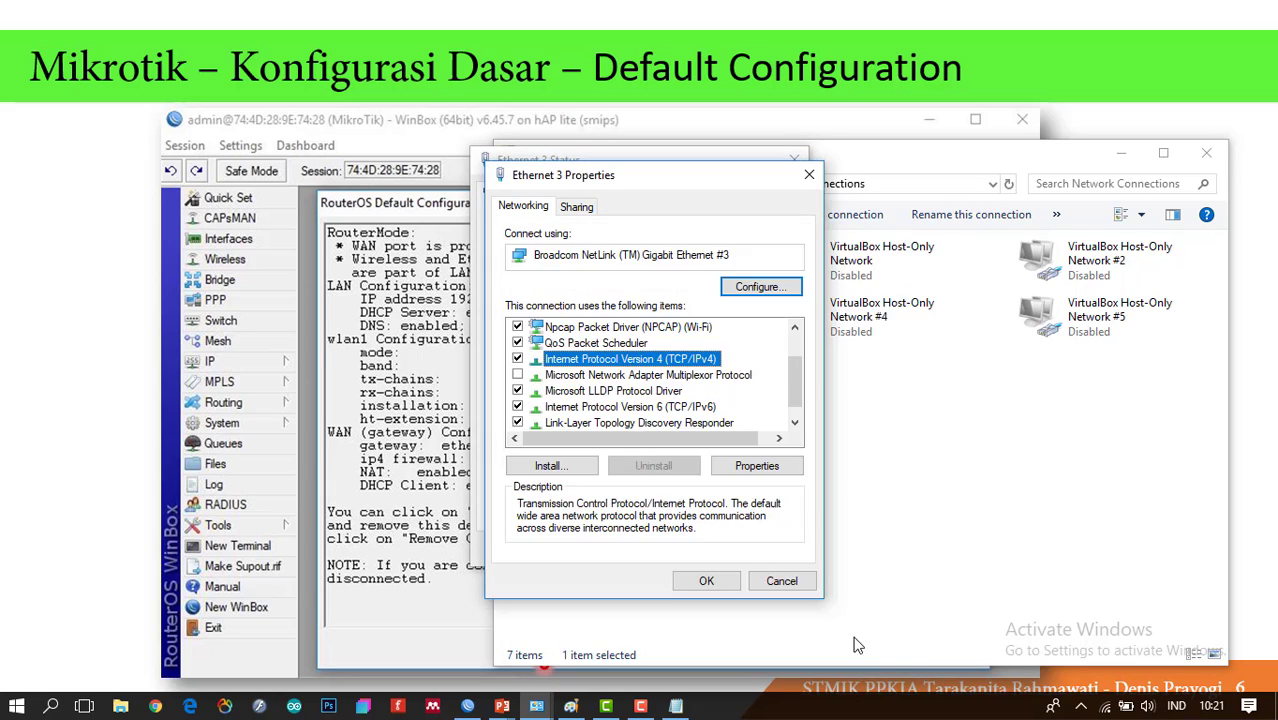
{"action": "left_click", "coordinate": [782, 583]}
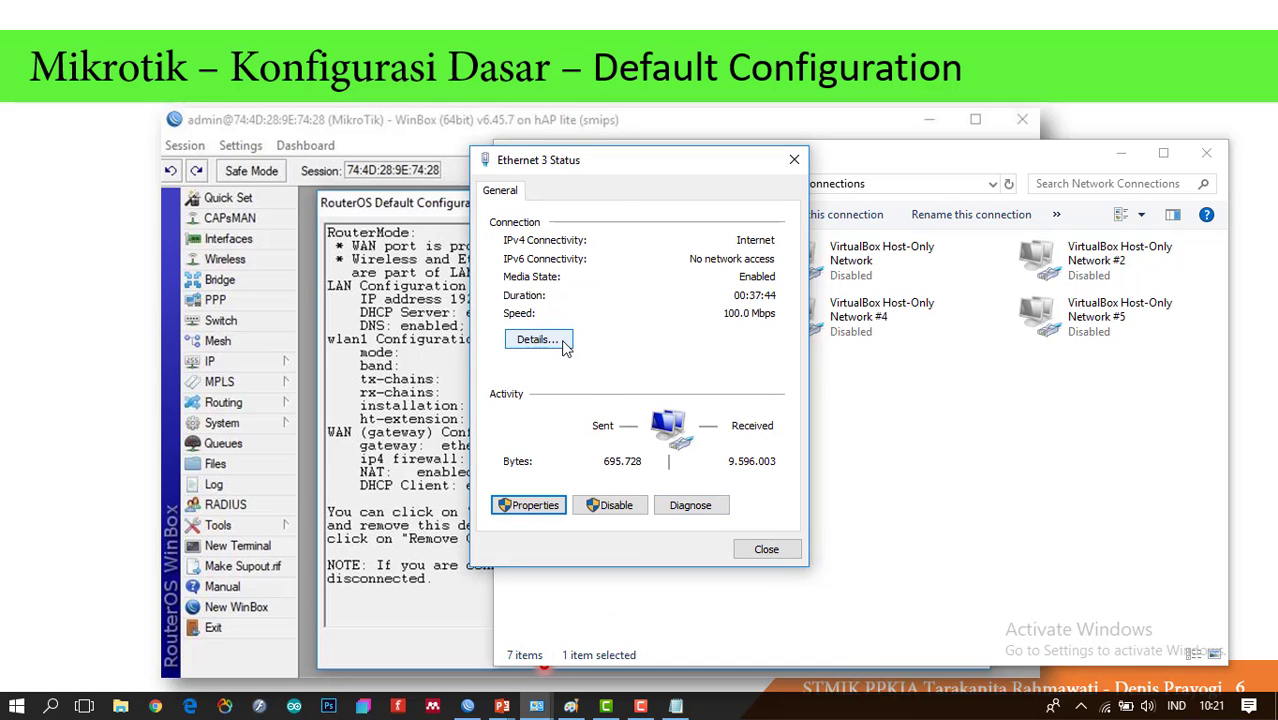
Show Ethernet 3's details, pointing out IPv4 address 192.168.88.254, then return to the slide
{"action": "left_click", "coordinate": [560, 340]}
{"action": "left_click", "coordinate": [678, 328]}
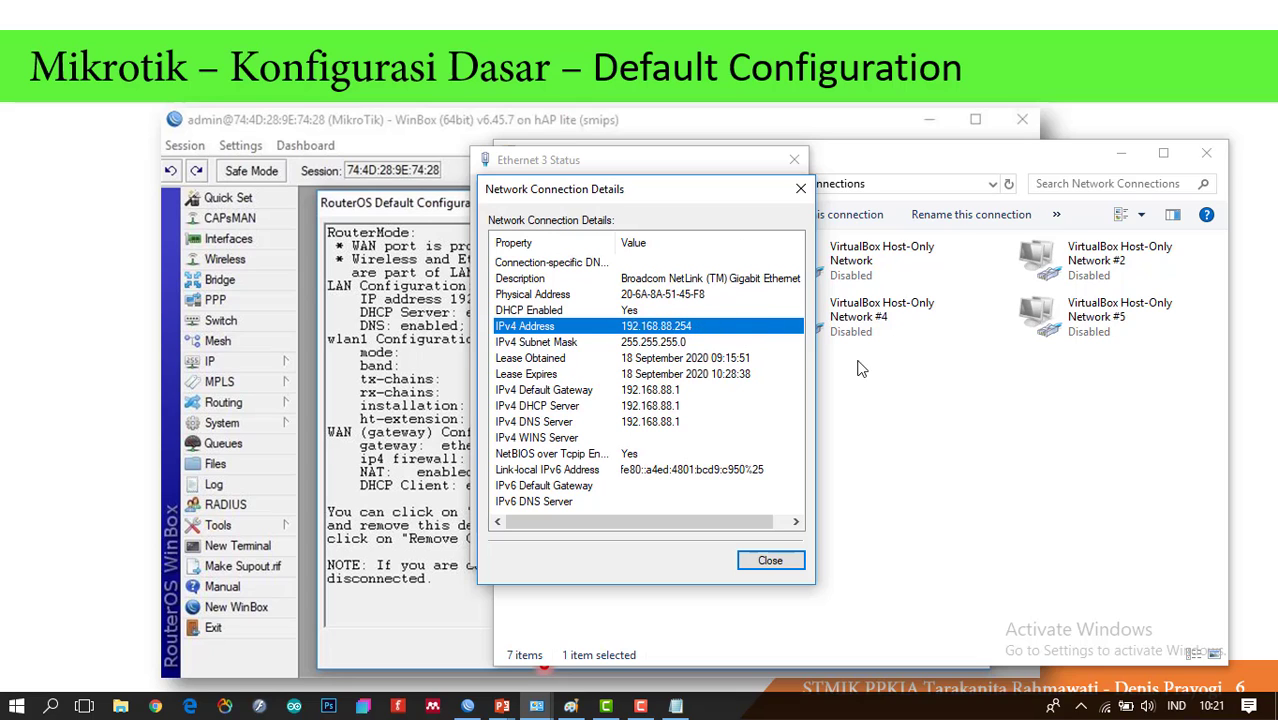
{"action": "left_click", "coordinate": [434, 206]}
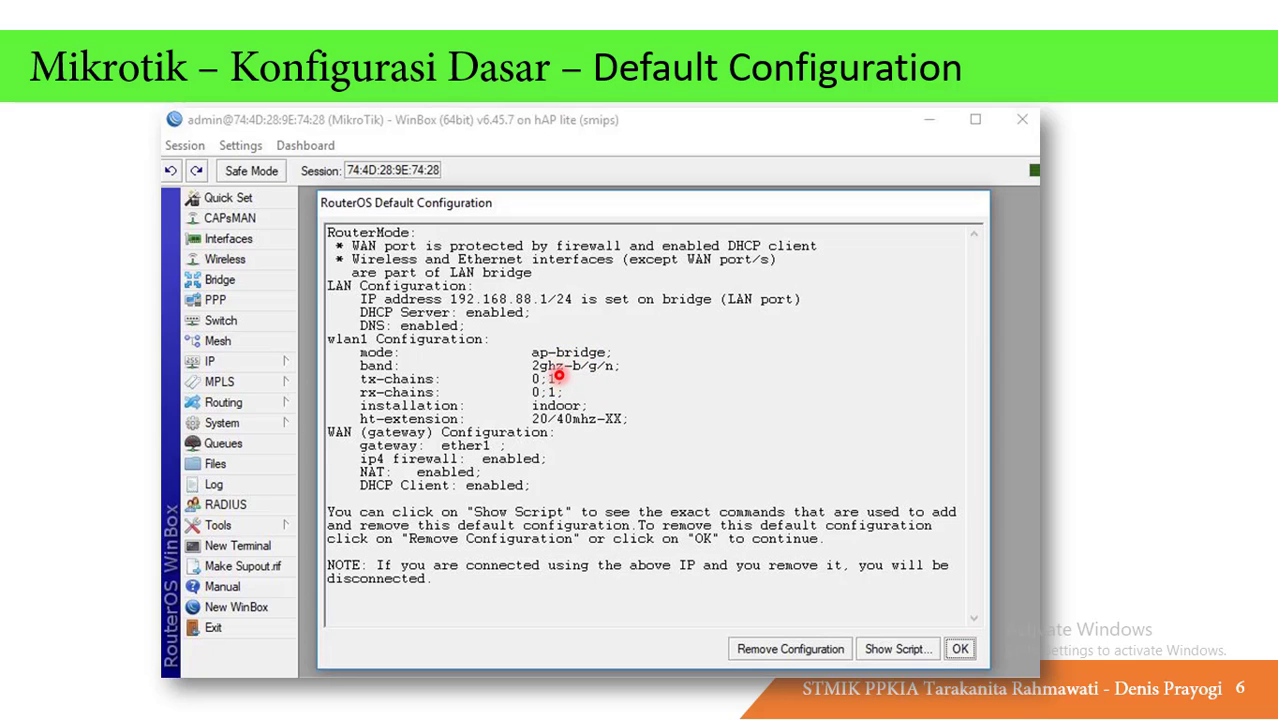
Add the line 'wlan frekeuensi 2.4GHz' to the note and close the Ethernet 3 status and details windows
{"action": "key", "text": "alt+Tab"}
{"action": "key", "text": "alt+Tab"}
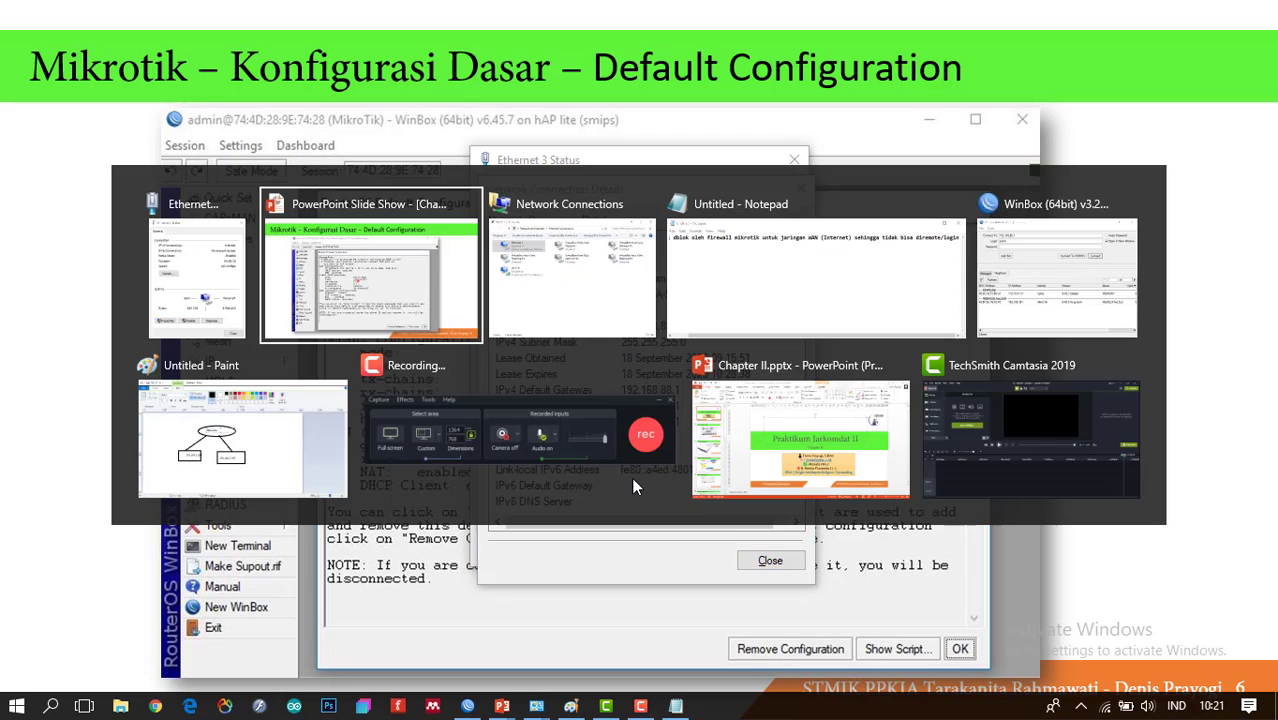
{"action": "key", "text": "alt+Tab"}
{"action": "key", "text": "alt+Tab"}
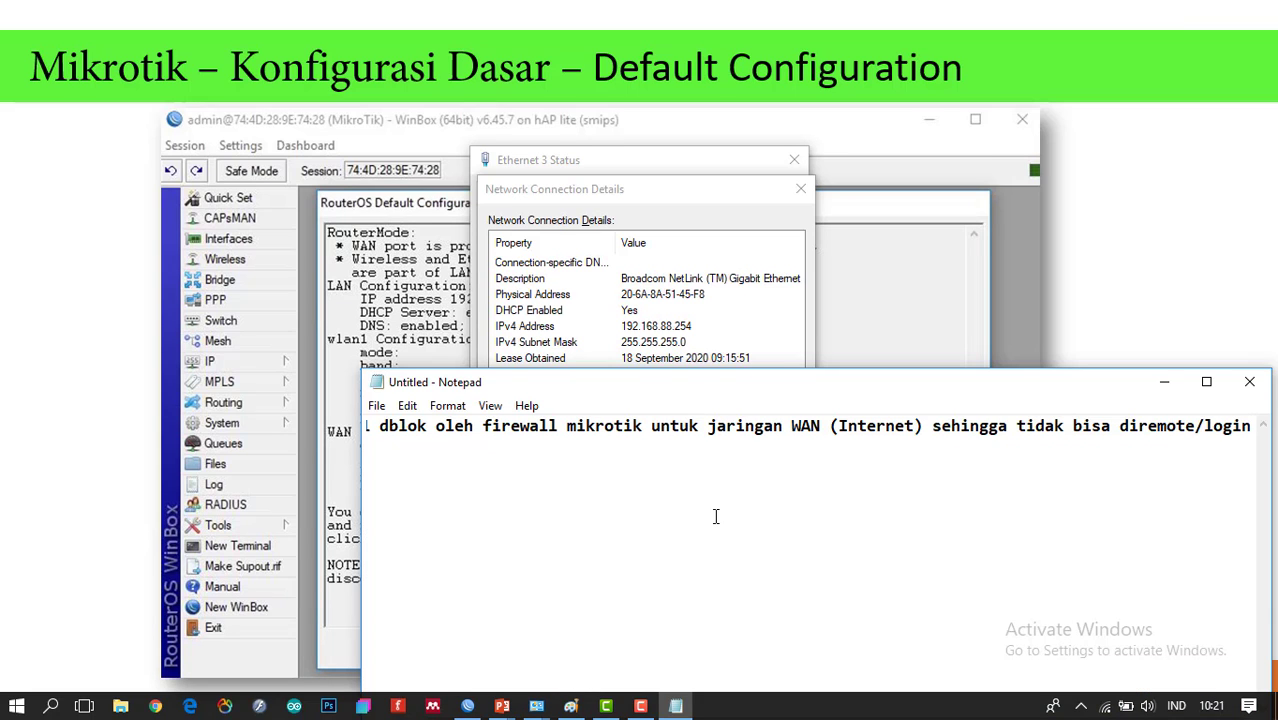
{"action": "key", "text": "Return"}
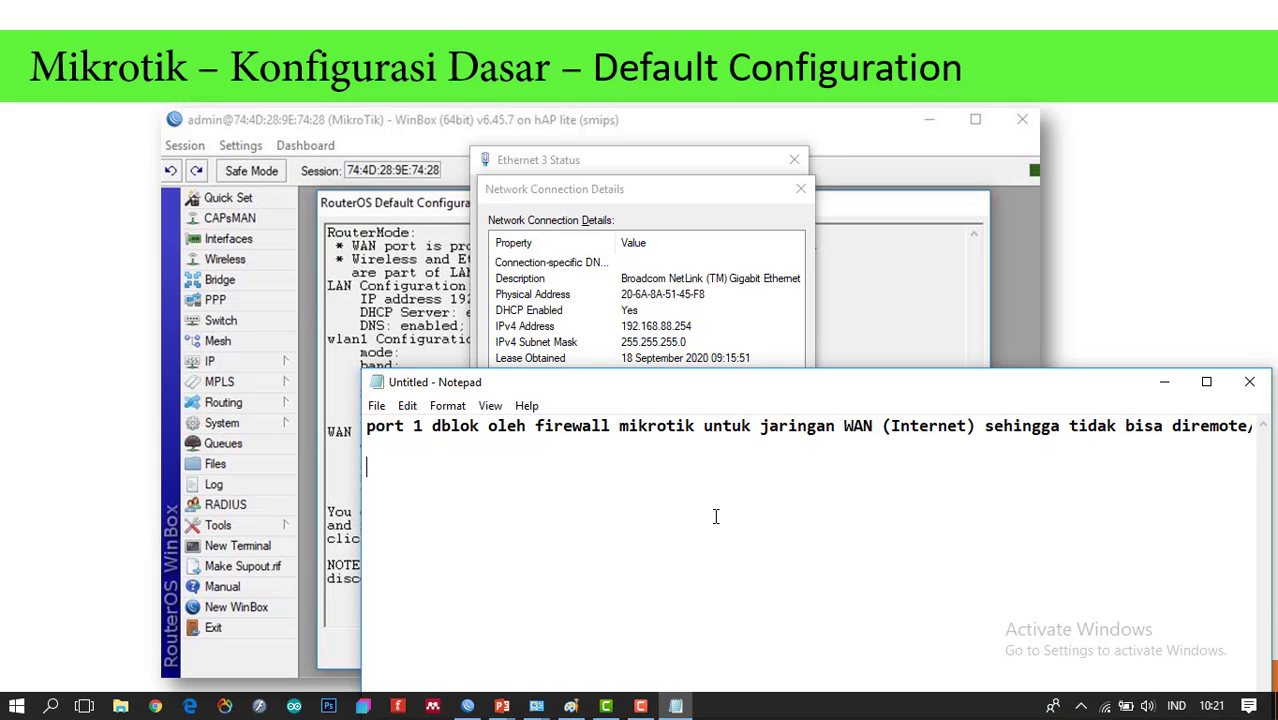
{"action": "type", "text": "wlan frek"}
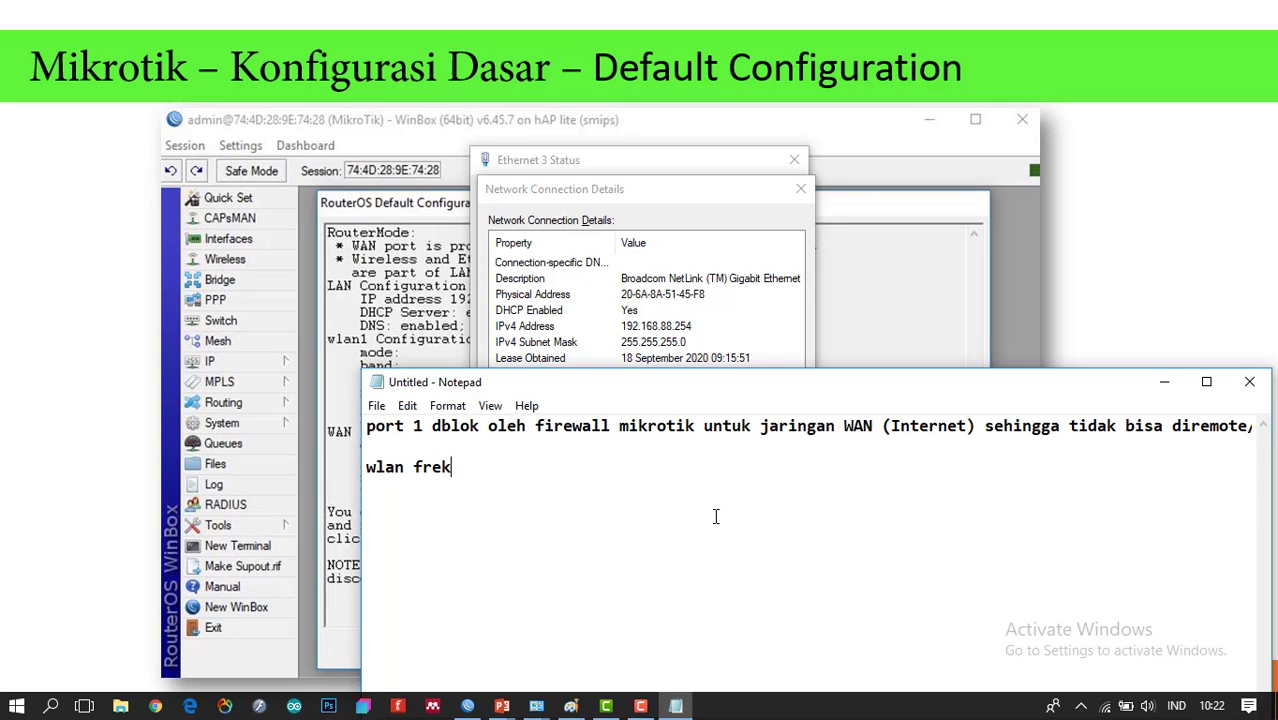
{"action": "type", "text": "enus"}
{"action": "key", "text": "BackSpace"}
{"action": "key", "text": "BackSpace"}
{"action": "key", "text": "BackSpace"}
{"action": "type", "text": "ensi 2.4"}
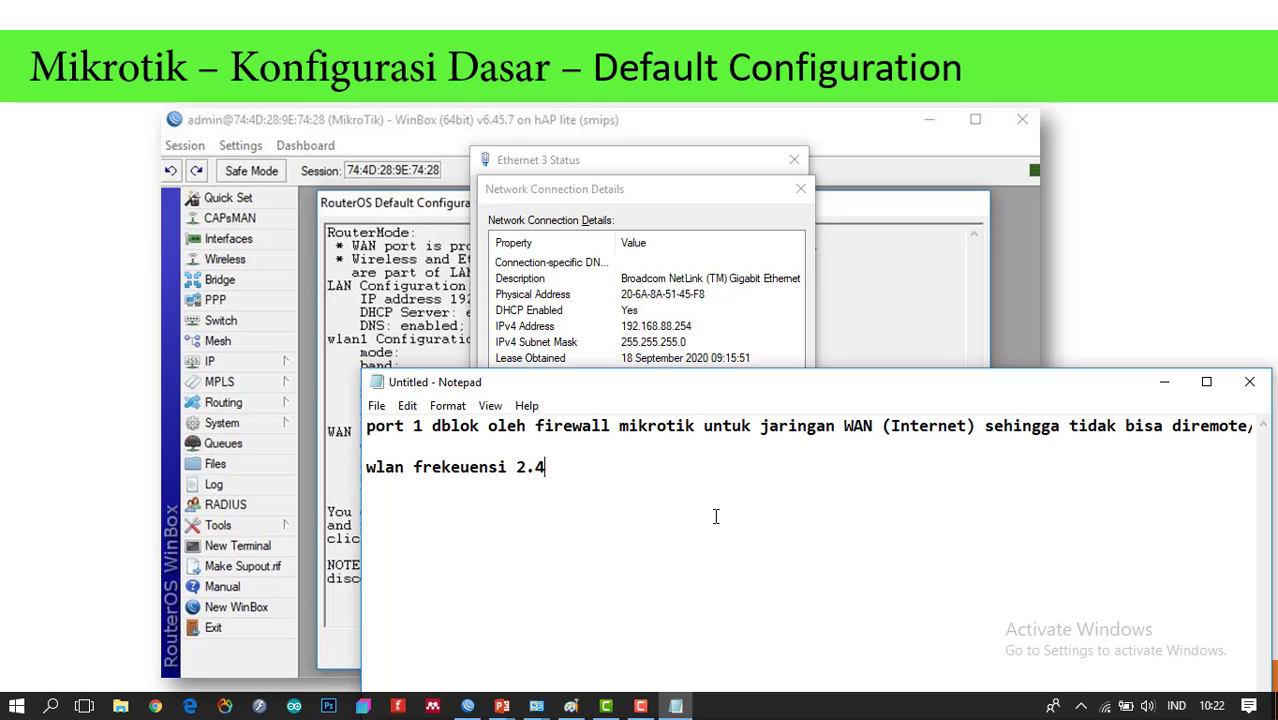
{"action": "type", "text": "GHz"}
{"action": "left_click", "coordinate": [799, 189]}
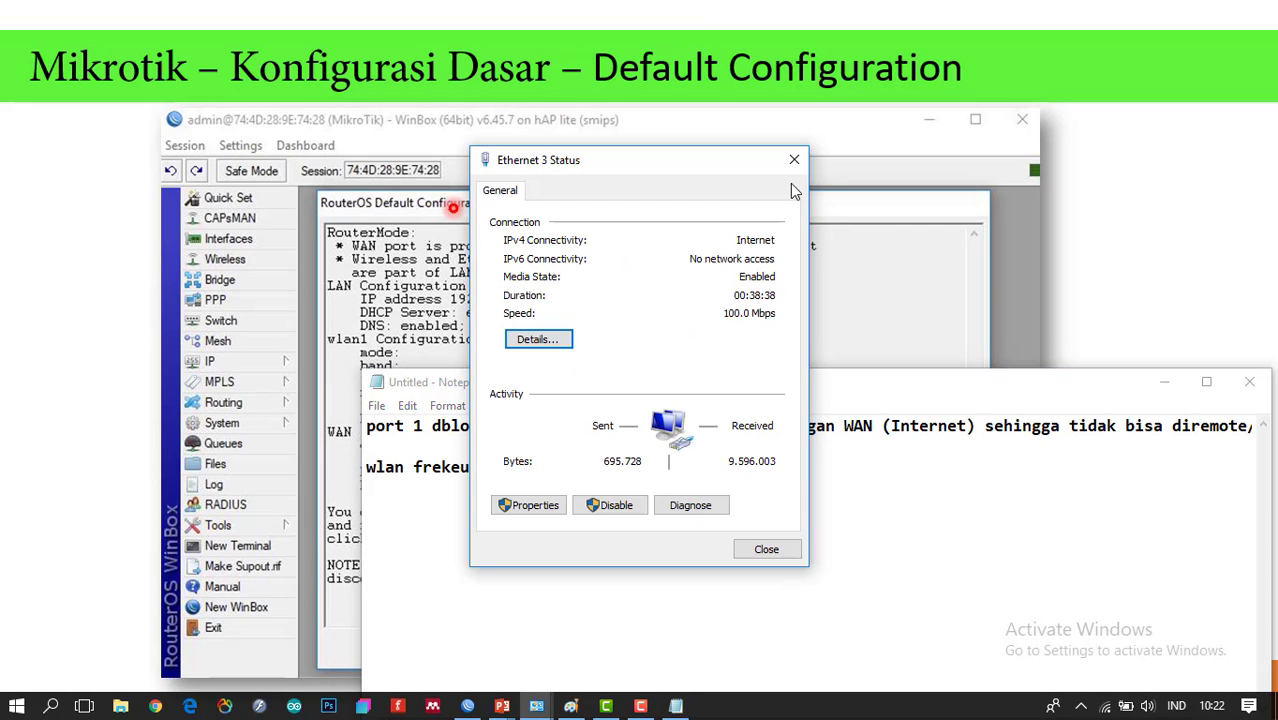
{"action": "left_click", "coordinate": [793, 160]}
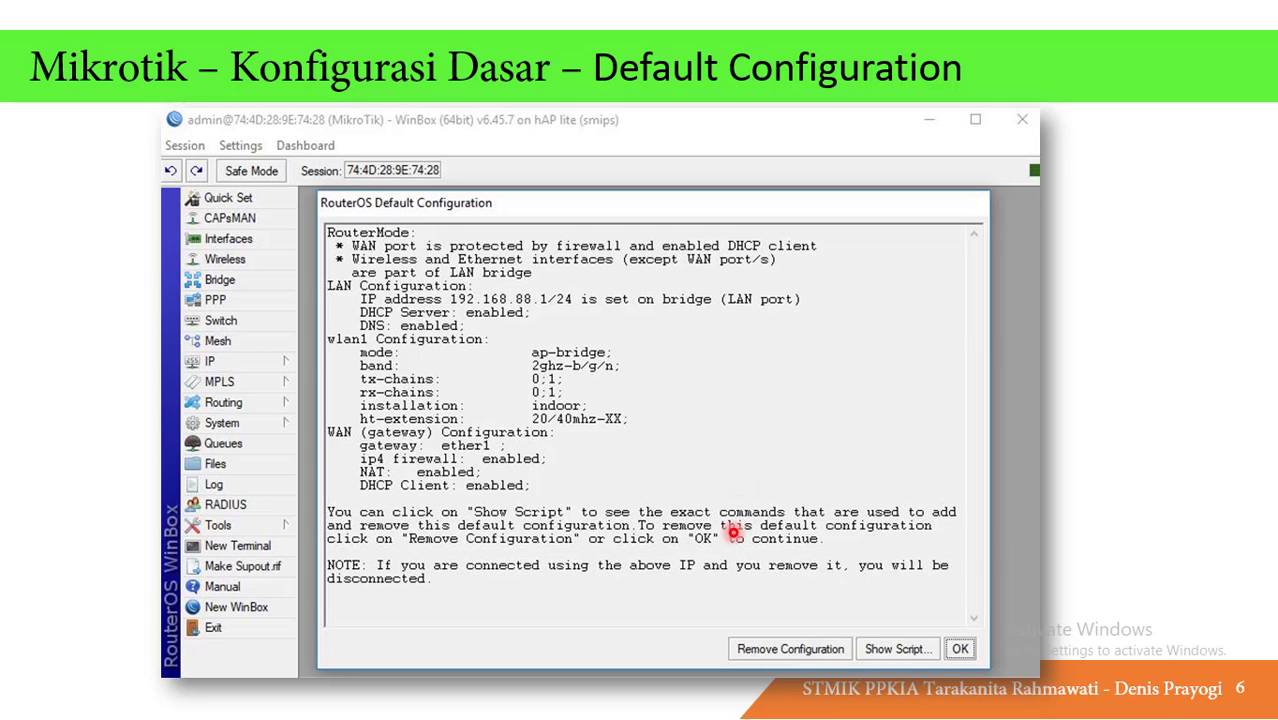
Bring back the running slide show from the taskbar and advance to slide 7, the Ethernet diagram
{"action": "key", "text": "alt+Tab"}
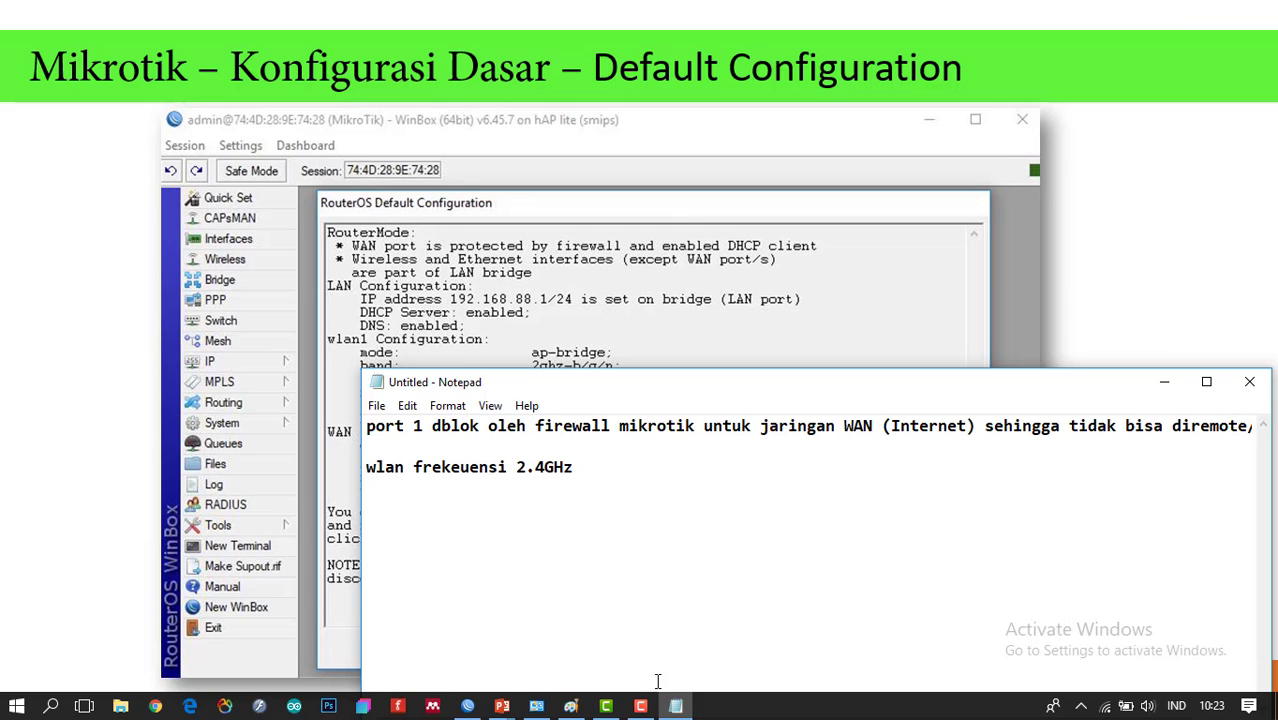
{"action": "left_click", "coordinate": [502, 706]}
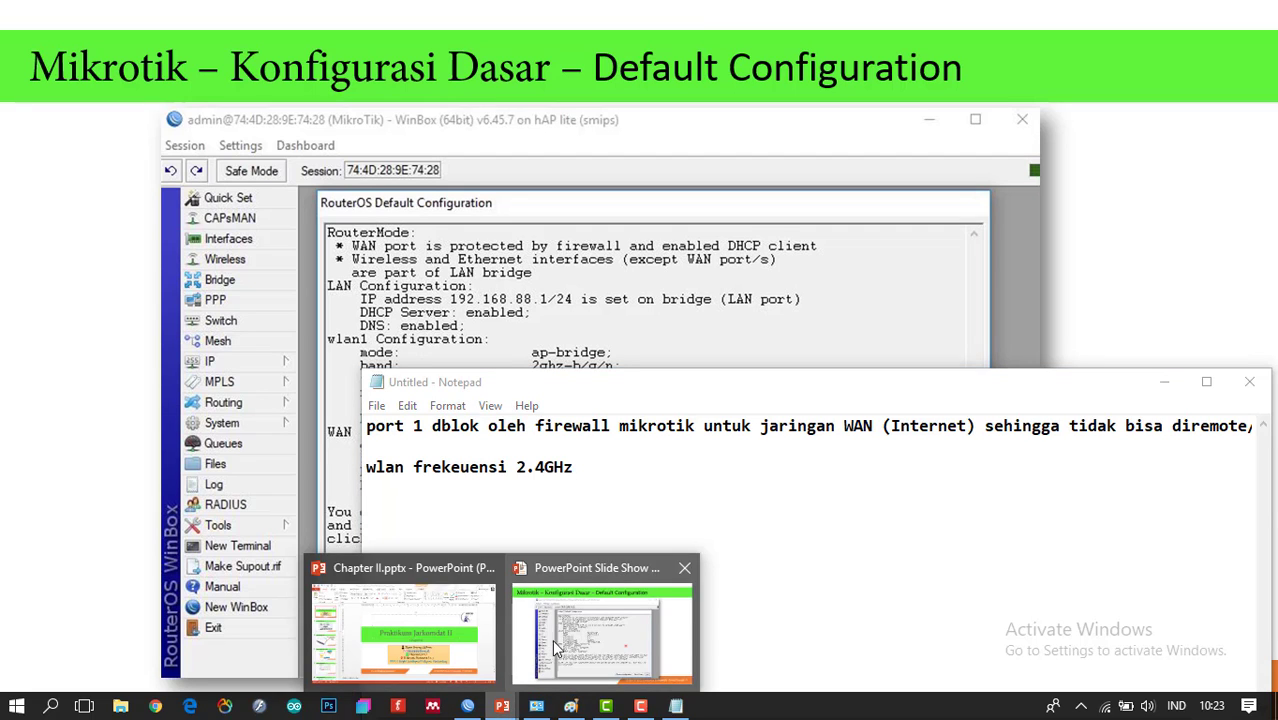
{"action": "left_click", "coordinate": [557, 618]}
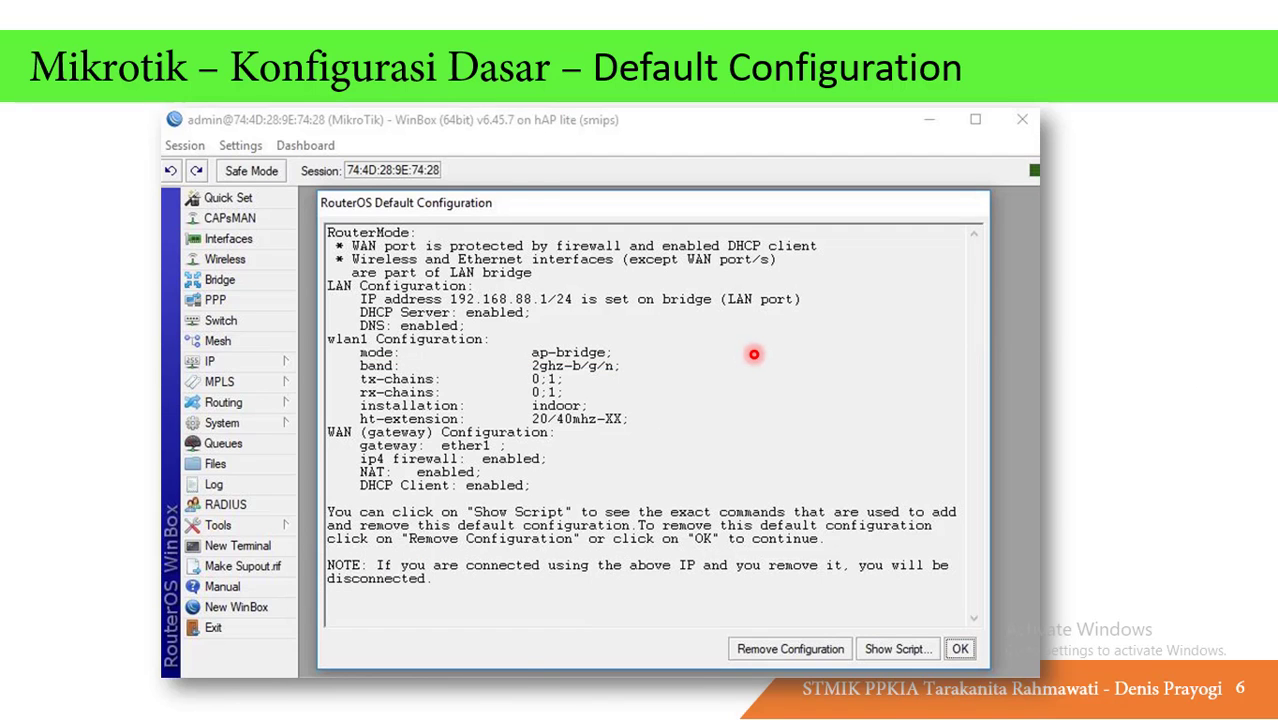
{"action": "key", "text": "Right"}
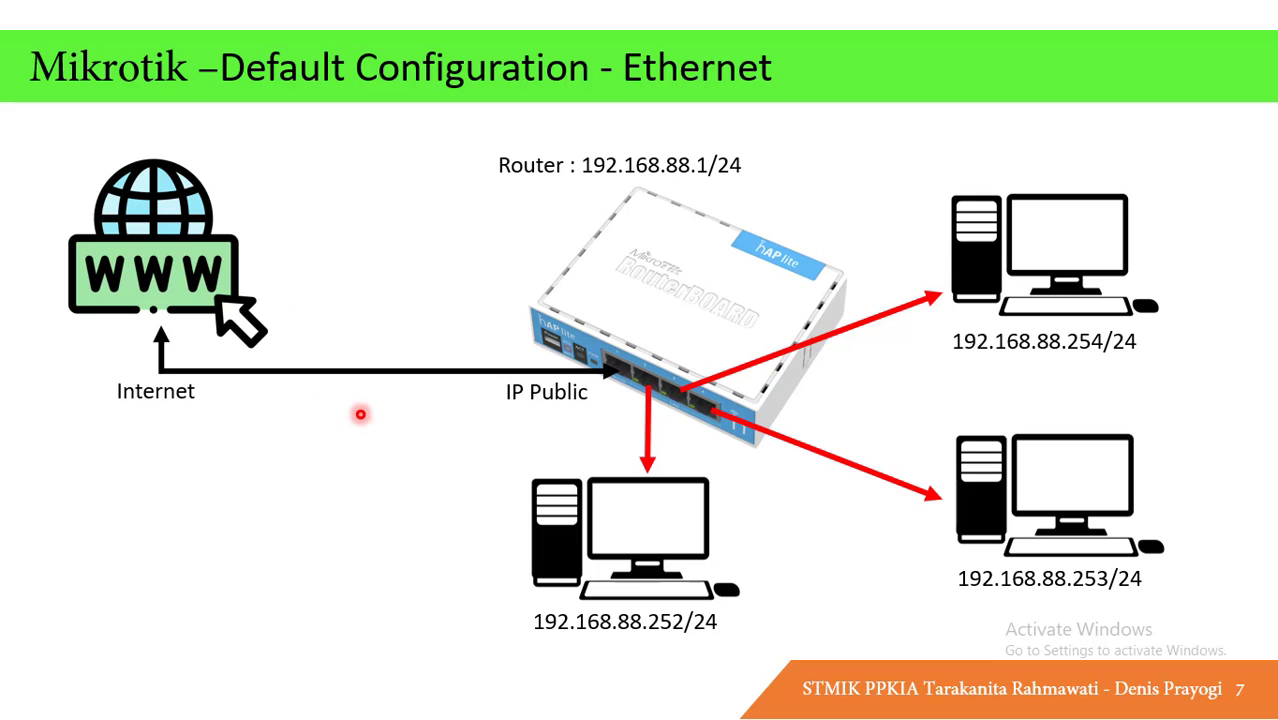
Glance at slides 6 and 8, settle back on Ethernet diagram slide 7, then Alt+Tab
{"action": "key", "text": "Left"}
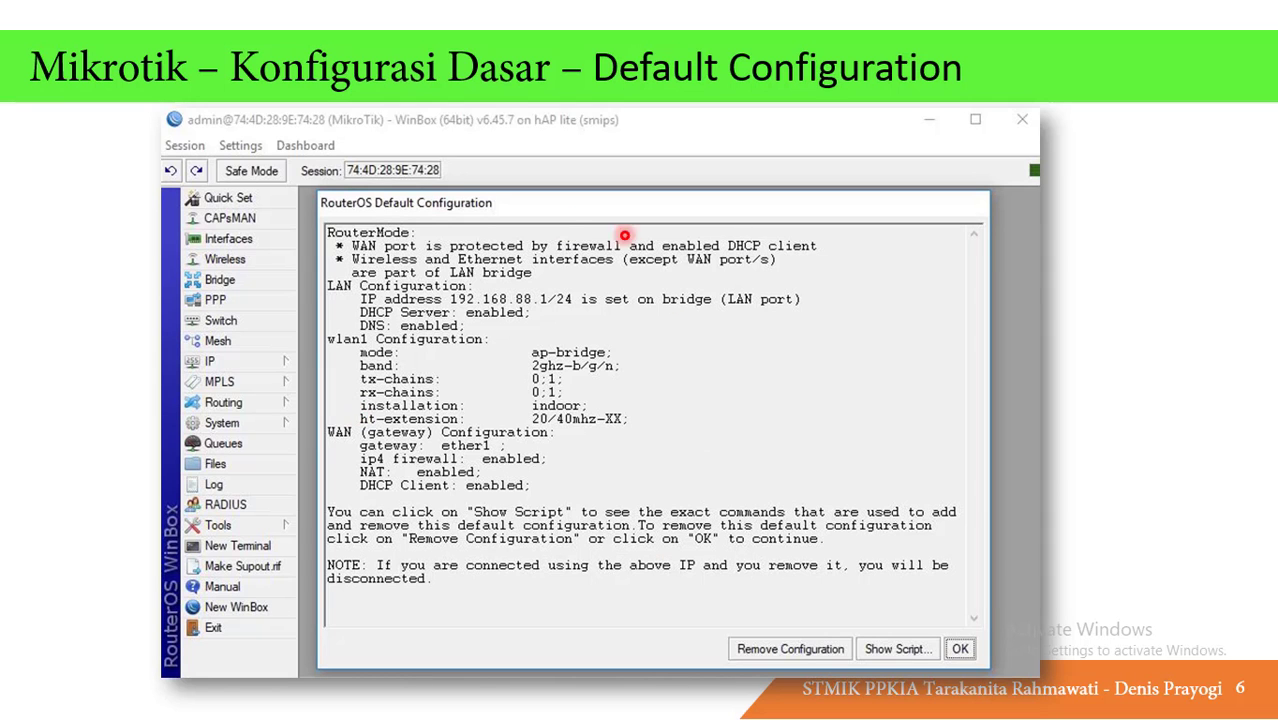
{"action": "key", "text": "Right"}
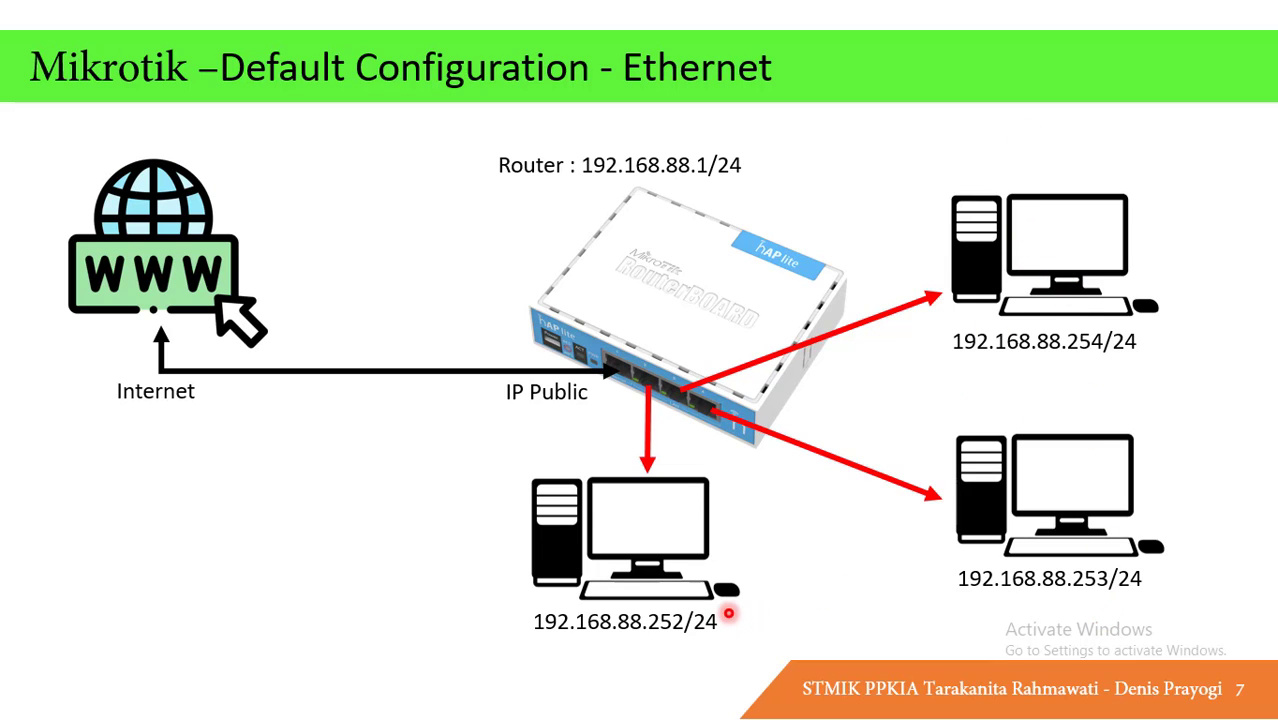
{"action": "left_click", "coordinate": [703, 157]}
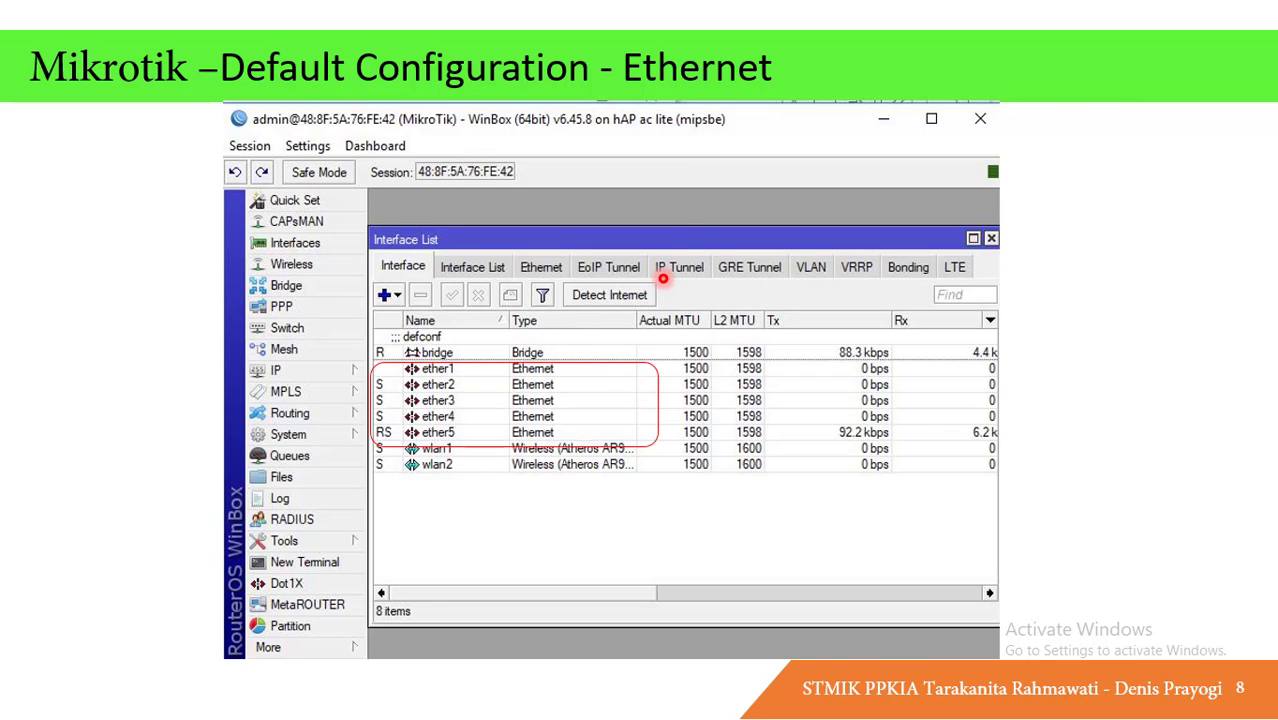
{"action": "key", "text": "Left"}
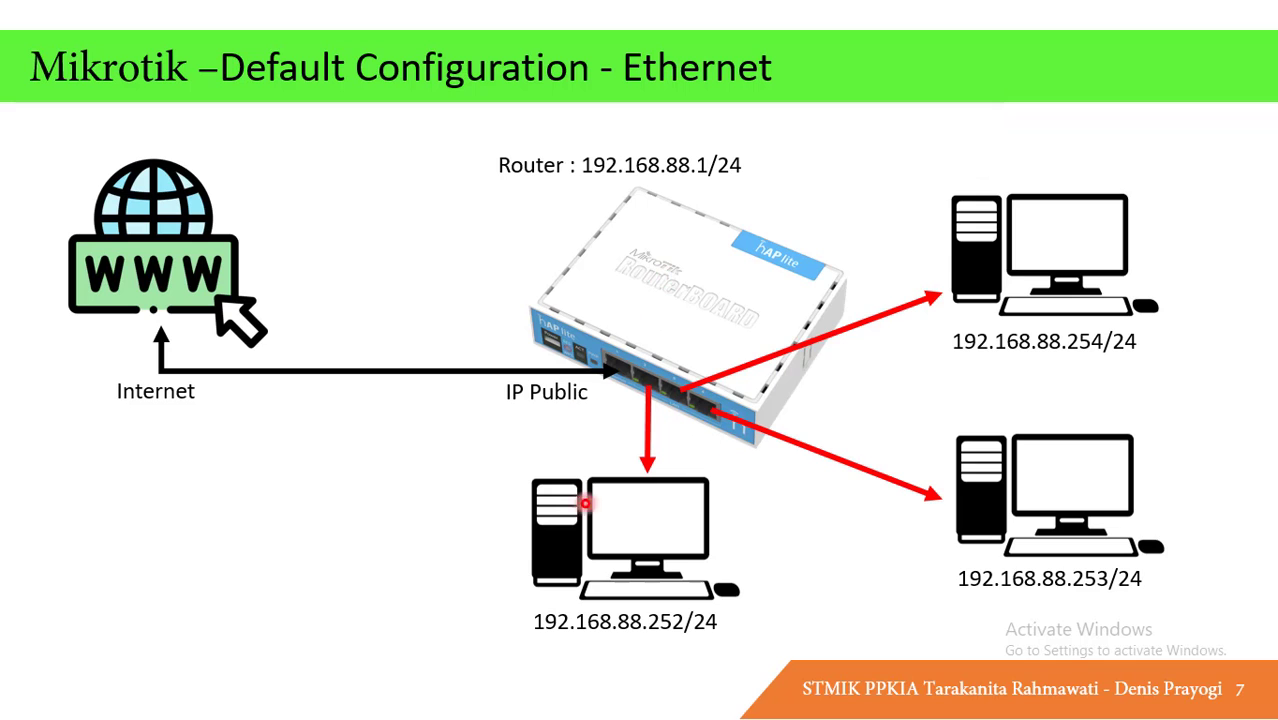
{"action": "key", "text": "alt+Tab"}
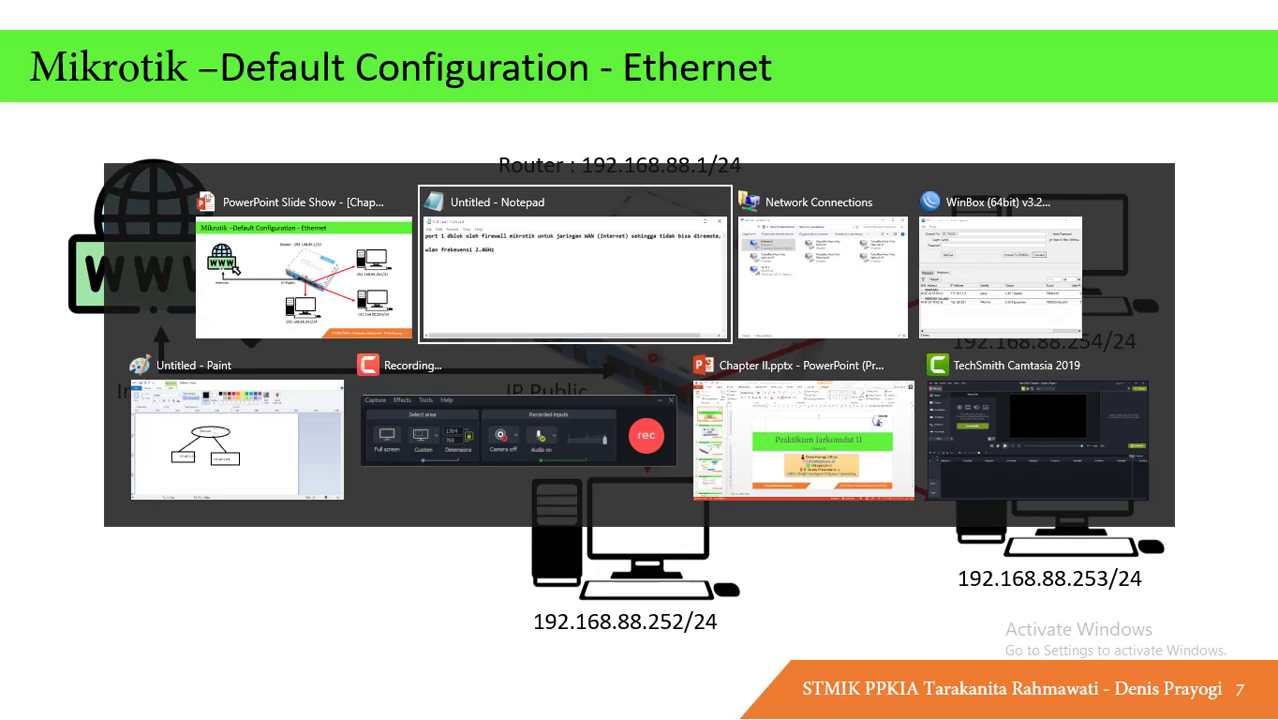
Connect to the RB952Ui-5ac2nD router by its MAC address from the neighbour list
{"action": "left_click", "coordinate": [933, 296]}
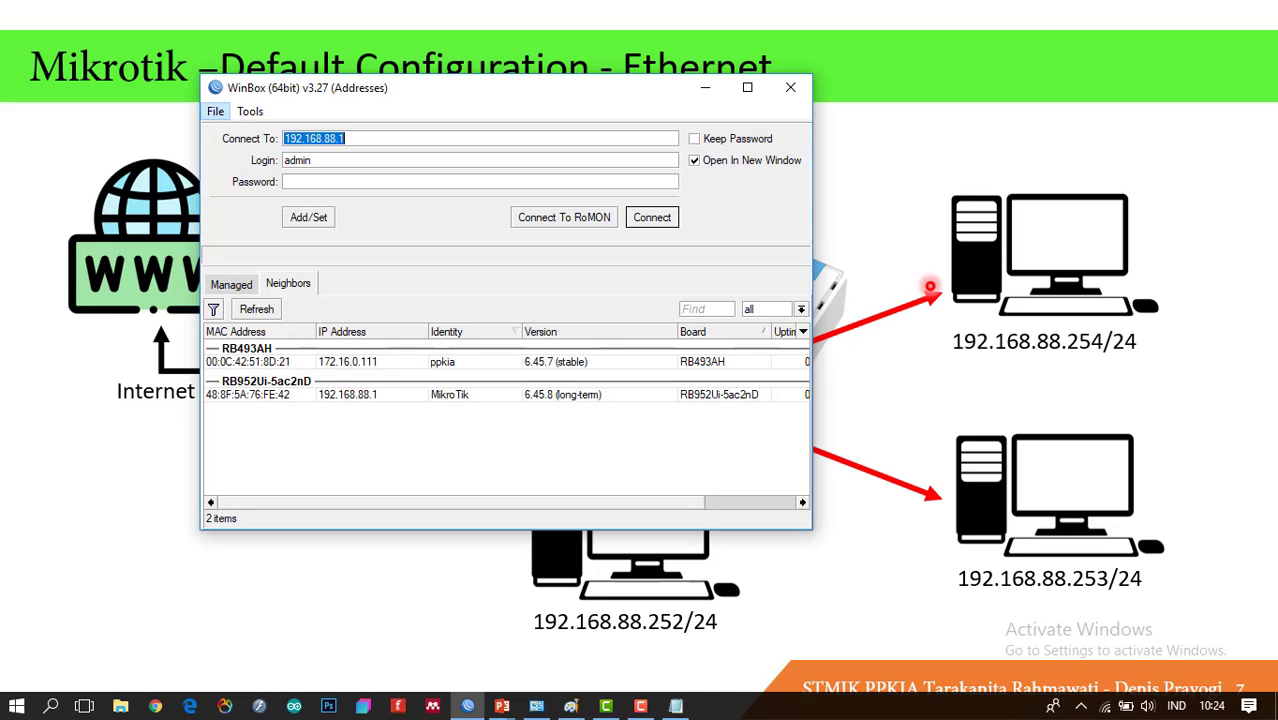
{"action": "left_click", "coordinate": [280, 395]}
{"action": "double_click", "coordinate": [348, 160]}
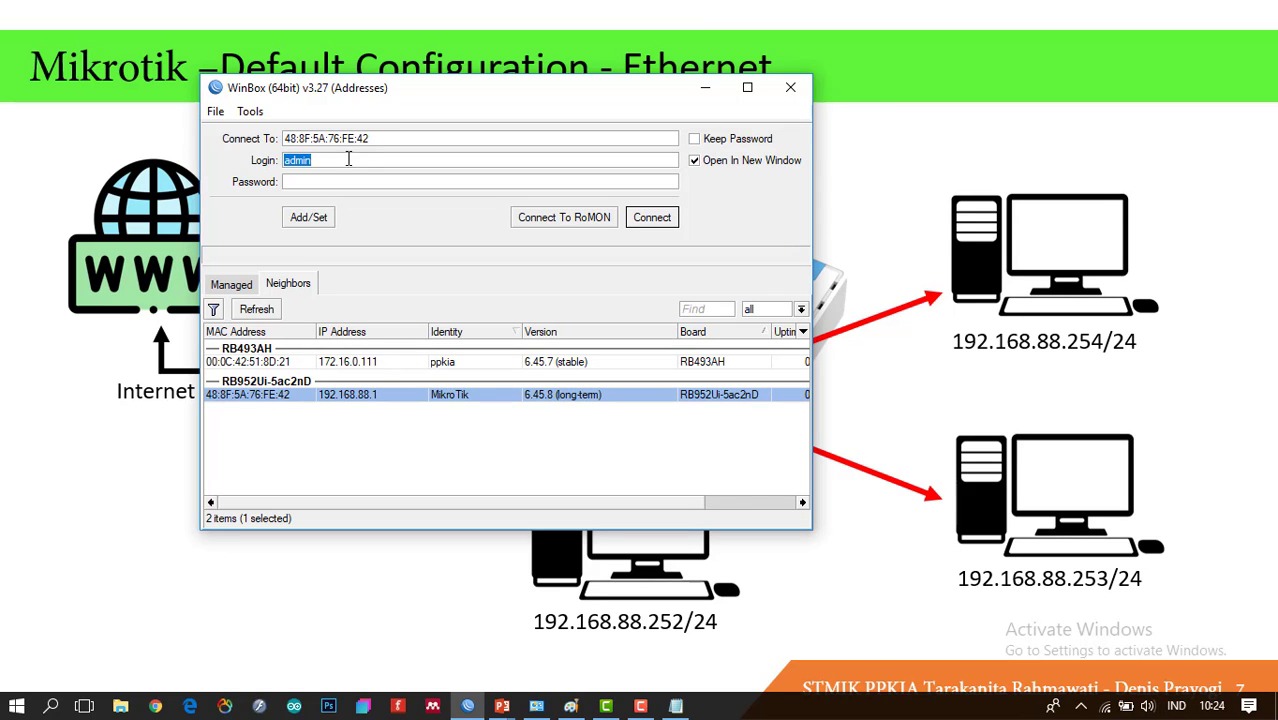
{"action": "double_click", "coordinate": [390, 143]}
{"action": "left_click", "coordinate": [636, 216]}
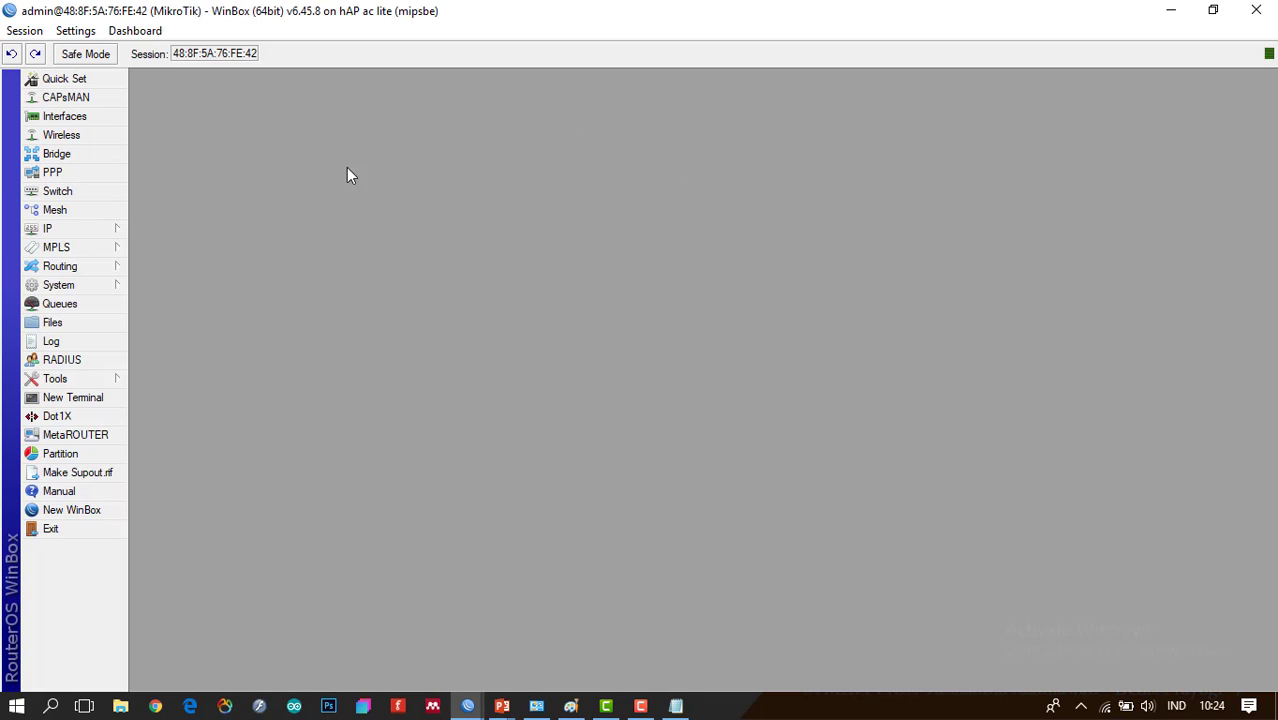
Review the Interface List with ether1 selected, then close it and exit the session
{"action": "left_click", "coordinate": [102, 127]}
{"action": "left_click", "coordinate": [104, 128]}
{"action": "left_click", "coordinate": [102, 122]}
{"action": "left_click_drag", "start_coordinate": [388, 107], "coordinate": [750, 141]}
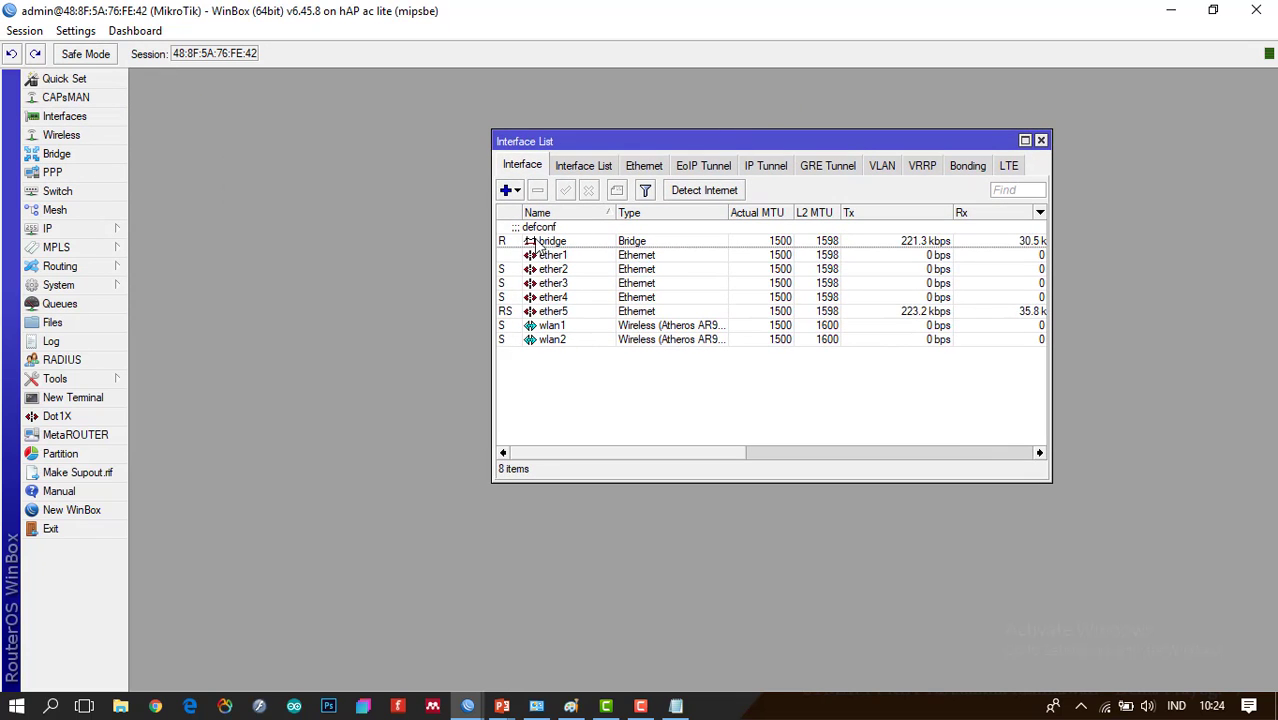
{"action": "left_click", "coordinate": [581, 256]}
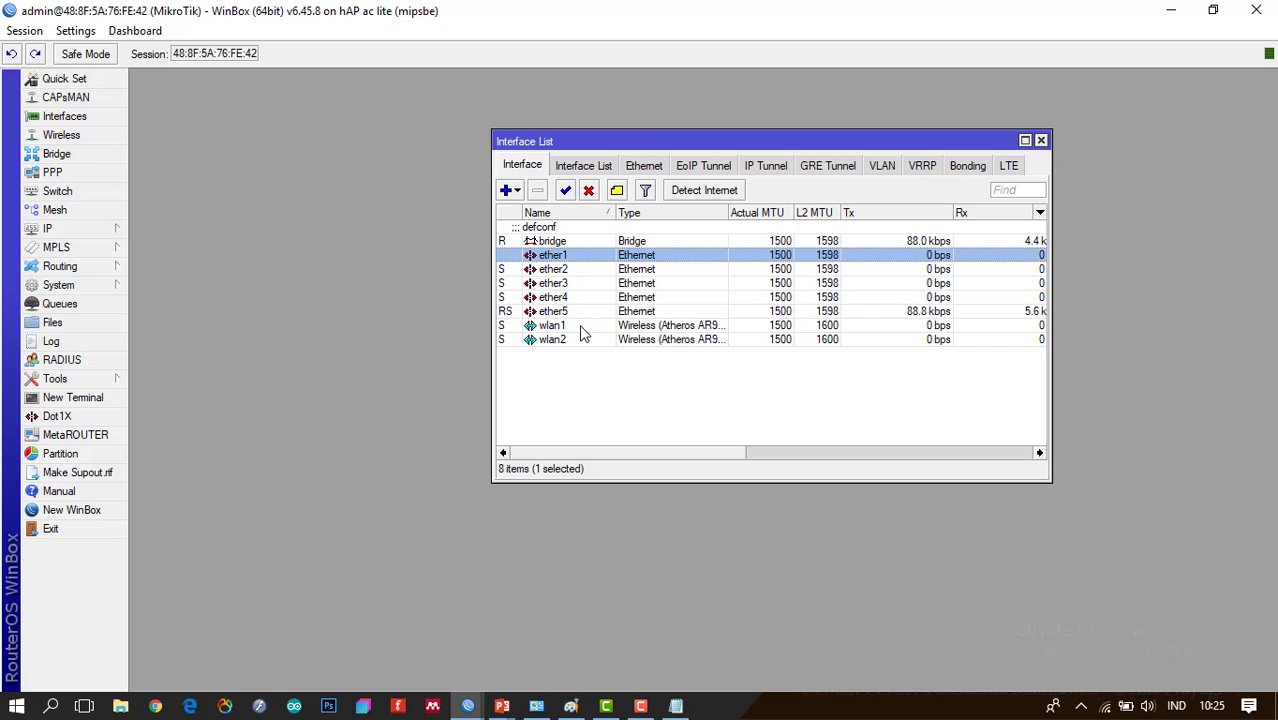
{"action": "left_click", "coordinate": [1041, 140]}
{"action": "left_click", "coordinate": [62, 528]}
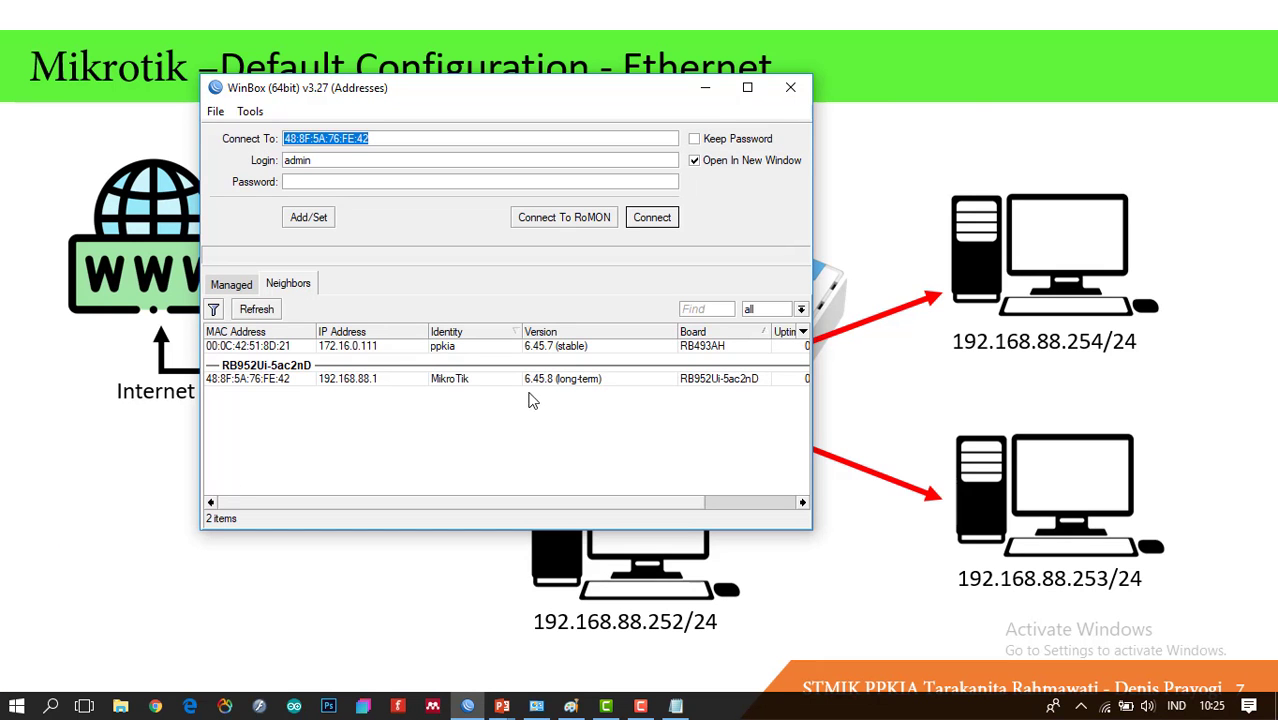
Try selecting the RB952Ui-5ac2nD router row in the neighbour list
{"action": "left_click", "coordinate": [706, 379]}
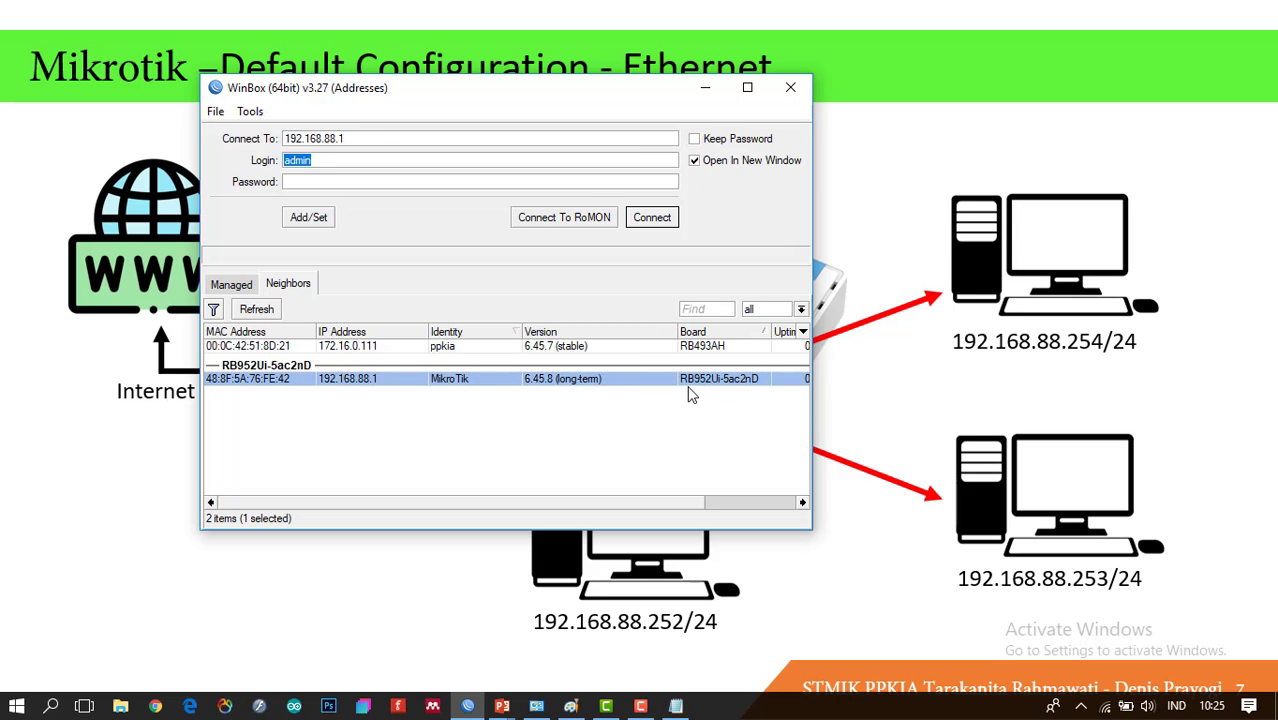
{"action": "left_click", "coordinate": [716, 391]}
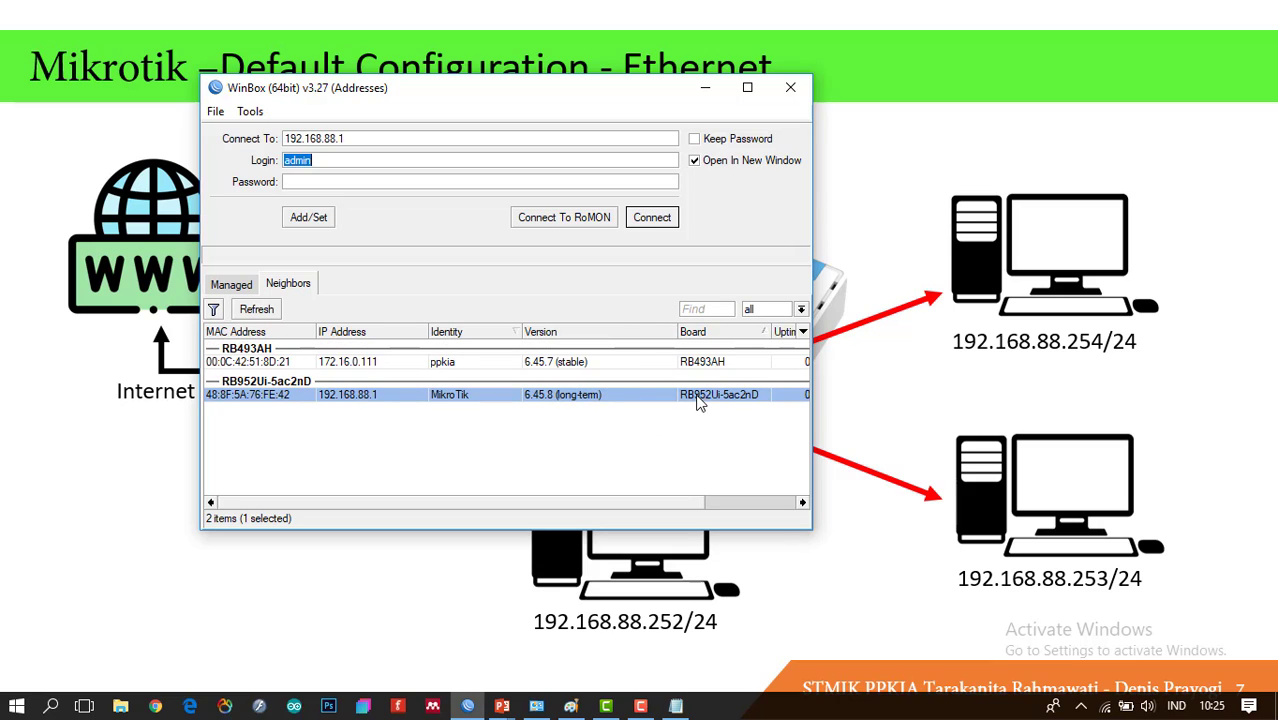
{"action": "left_click", "coordinate": [699, 398]}
{"action": "left_click", "coordinate": [708, 399]}
{"action": "left_click", "coordinate": [707, 400]}
{"action": "left_click", "coordinate": [713, 400]}
{"action": "left_click", "coordinate": [713, 401]}
{"action": "left_click", "coordinate": [711, 399]}
Refresh the neighbours and connect to RB952Ui-5ac2nD using its MAC address
{"action": "left_click", "coordinate": [255, 311]}
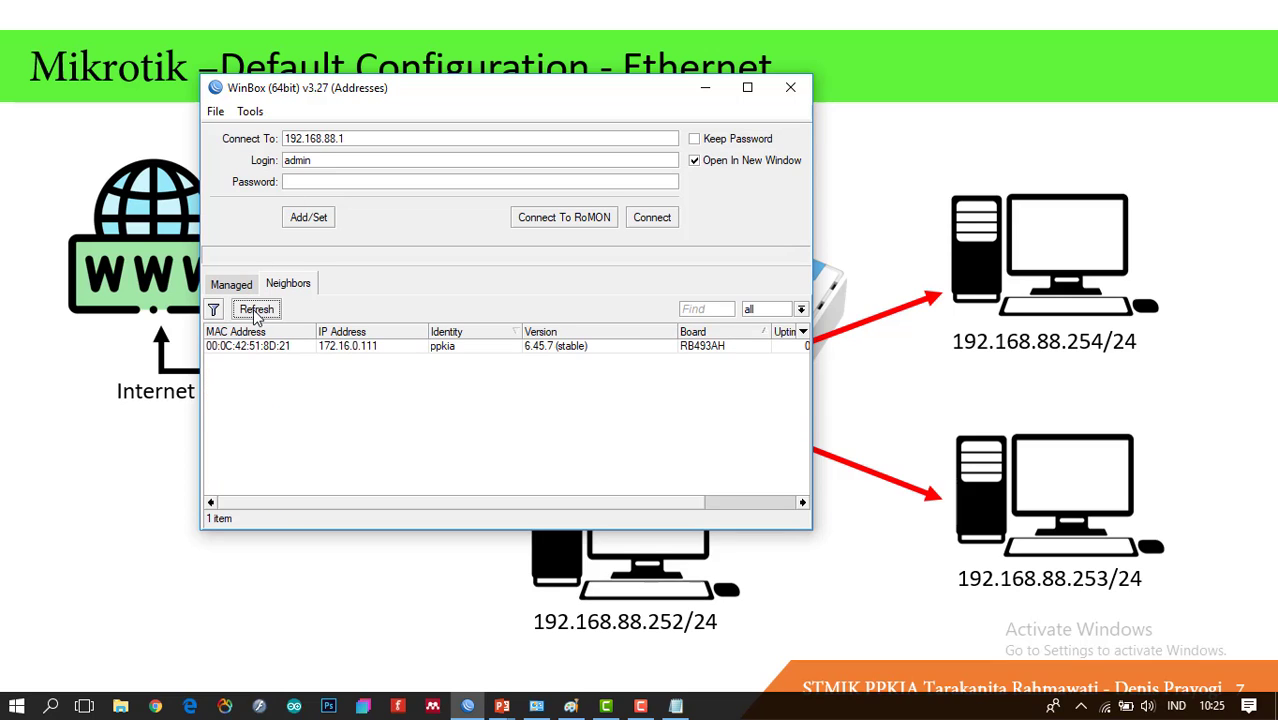
{"action": "left_click", "coordinate": [261, 381]}
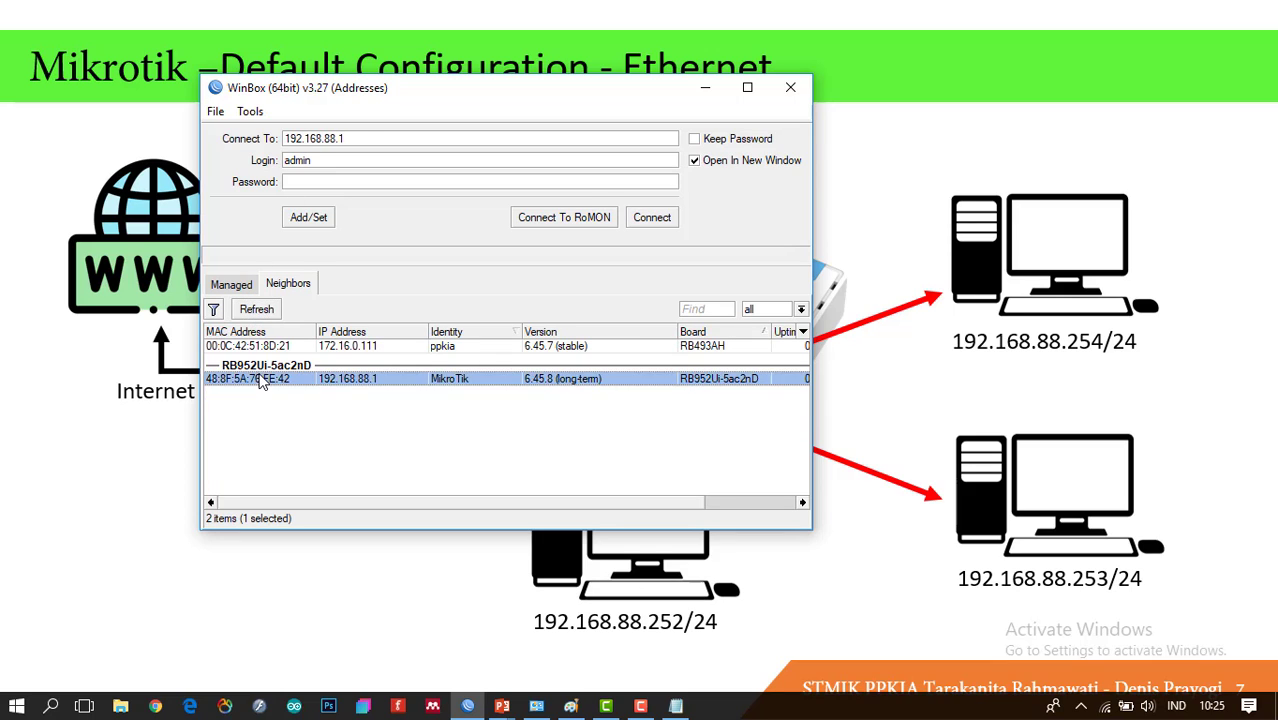
{"action": "left_click", "coordinate": [261, 380]}
{"action": "left_click", "coordinate": [651, 217]}
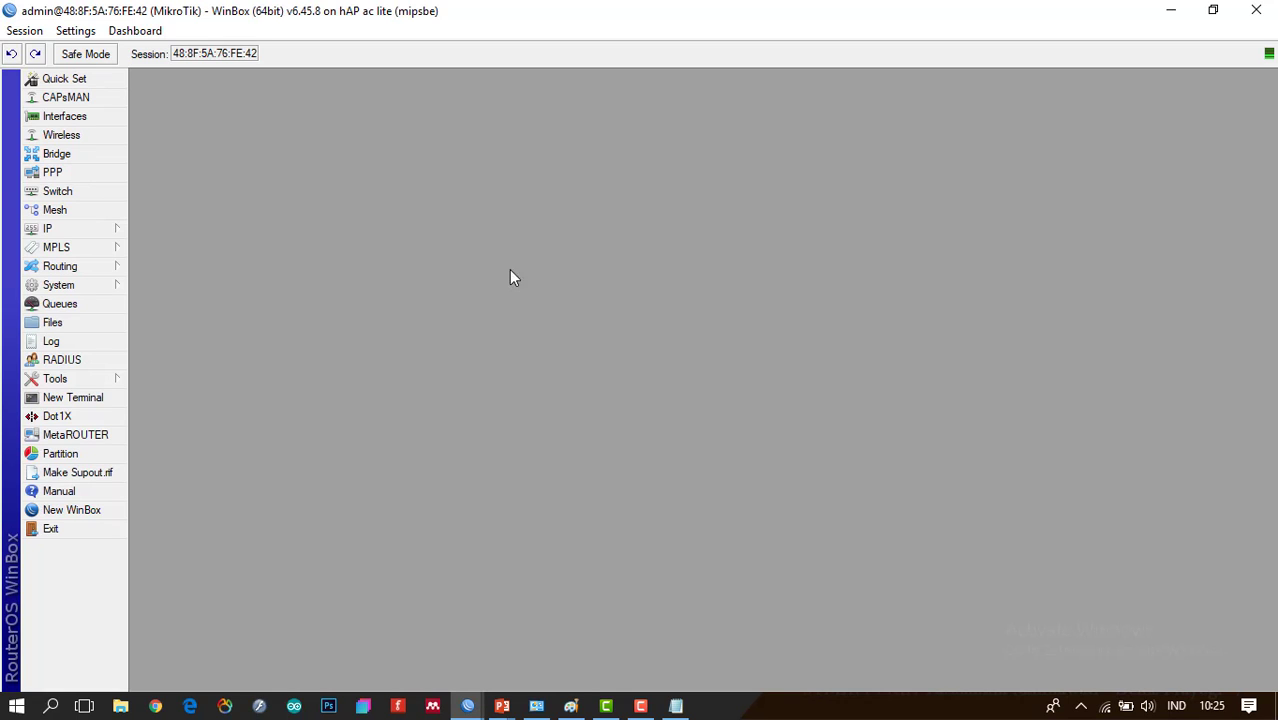
Open the Interface List and step through ether1 to ether5
{"action": "left_click", "coordinate": [102, 119]}
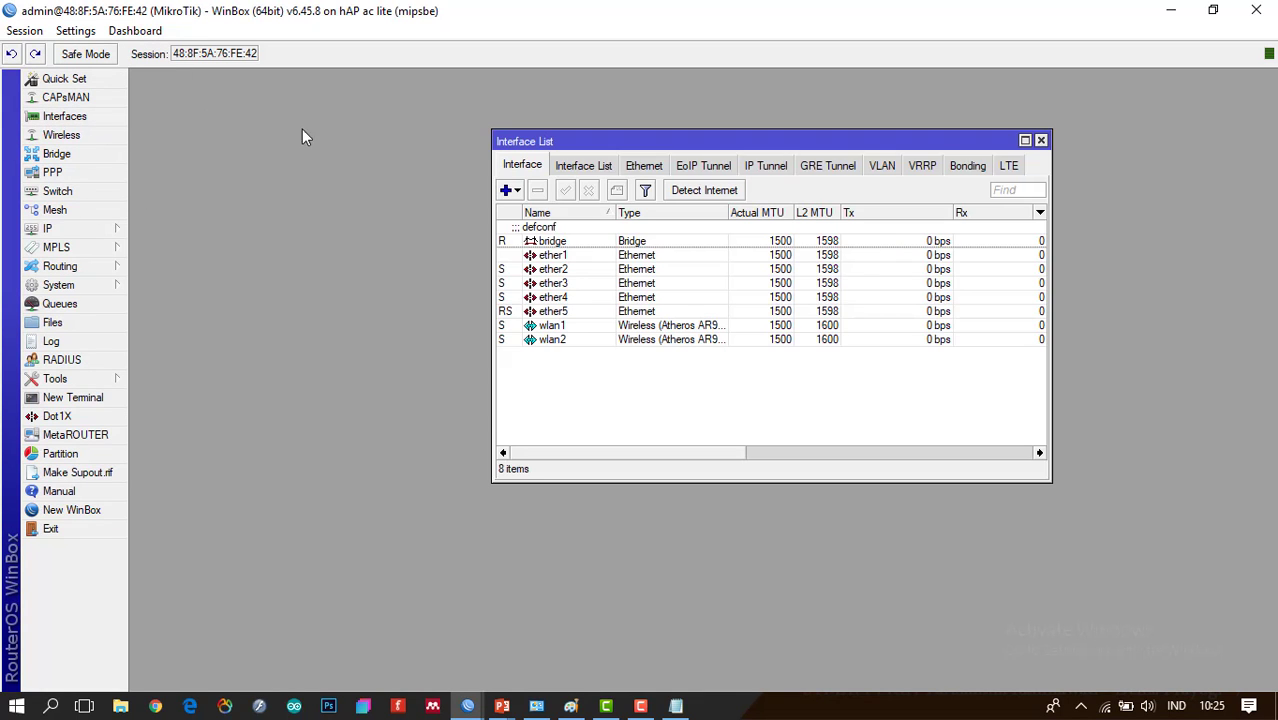
{"action": "left_click", "coordinate": [587, 256]}
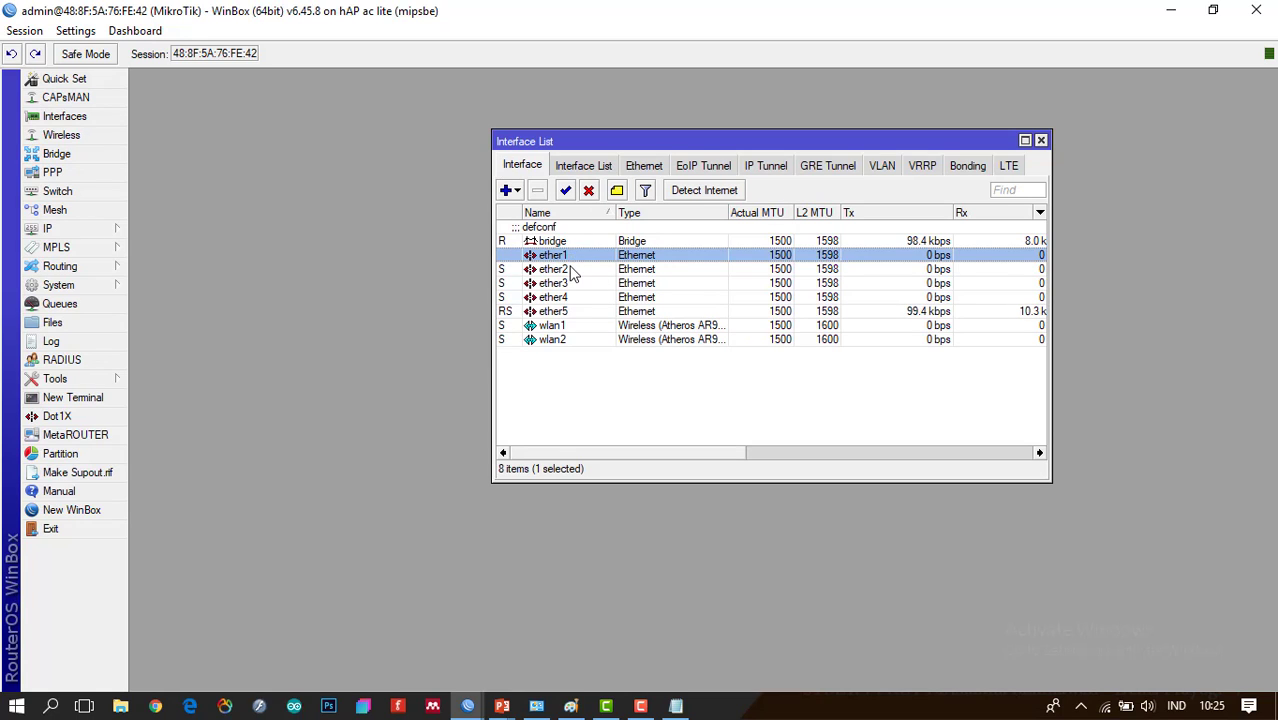
{"action": "left_click", "coordinate": [568, 270]}
{"action": "left_click", "coordinate": [572, 284]}
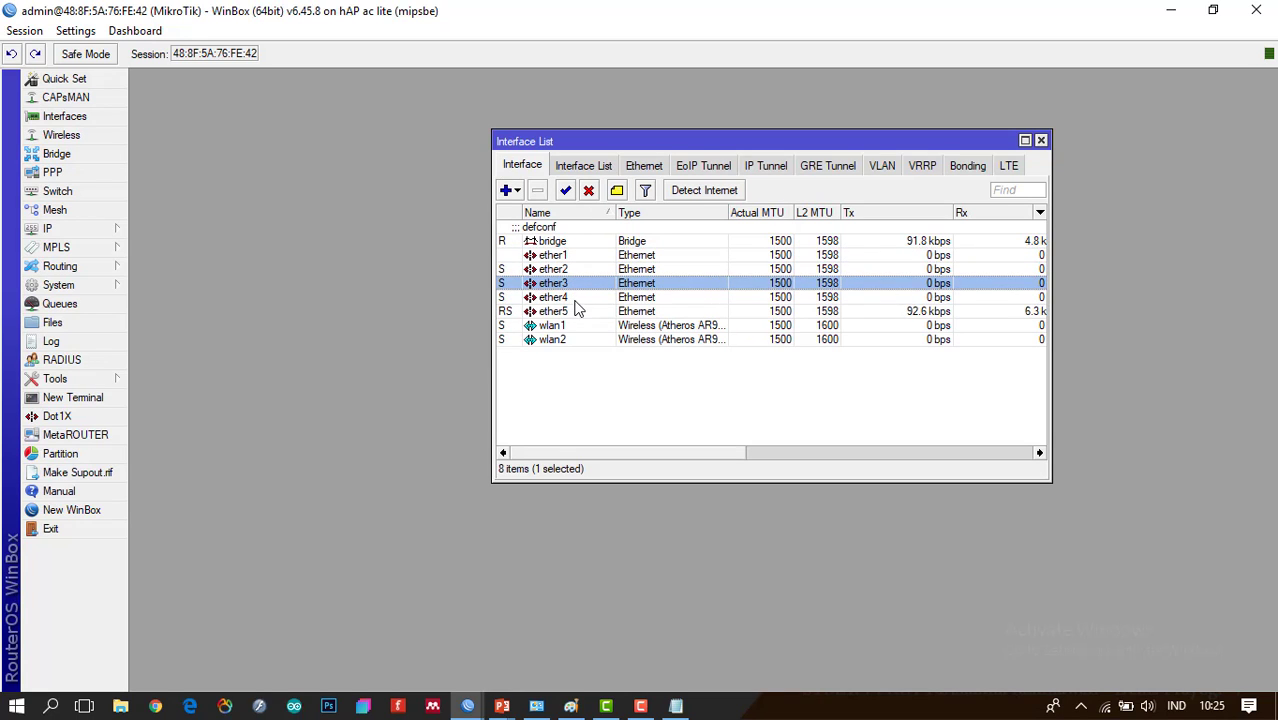
{"action": "left_click", "coordinate": [576, 298]}
{"action": "left_click", "coordinate": [576, 313]}
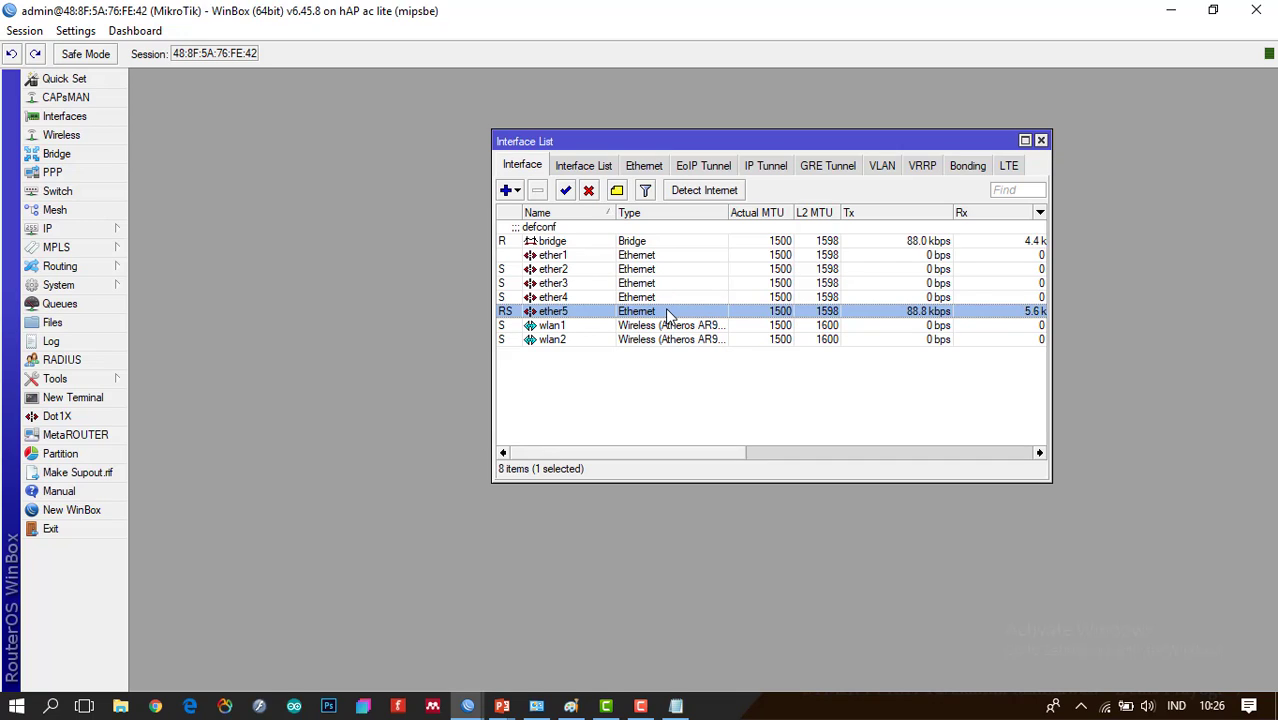
Select bridge, ether1–ether4 together, ether5, then wlan1 and wlan2, ending on wlan2
{"action": "left_click", "coordinate": [638, 242]}
{"action": "left_click", "coordinate": [633, 258]}
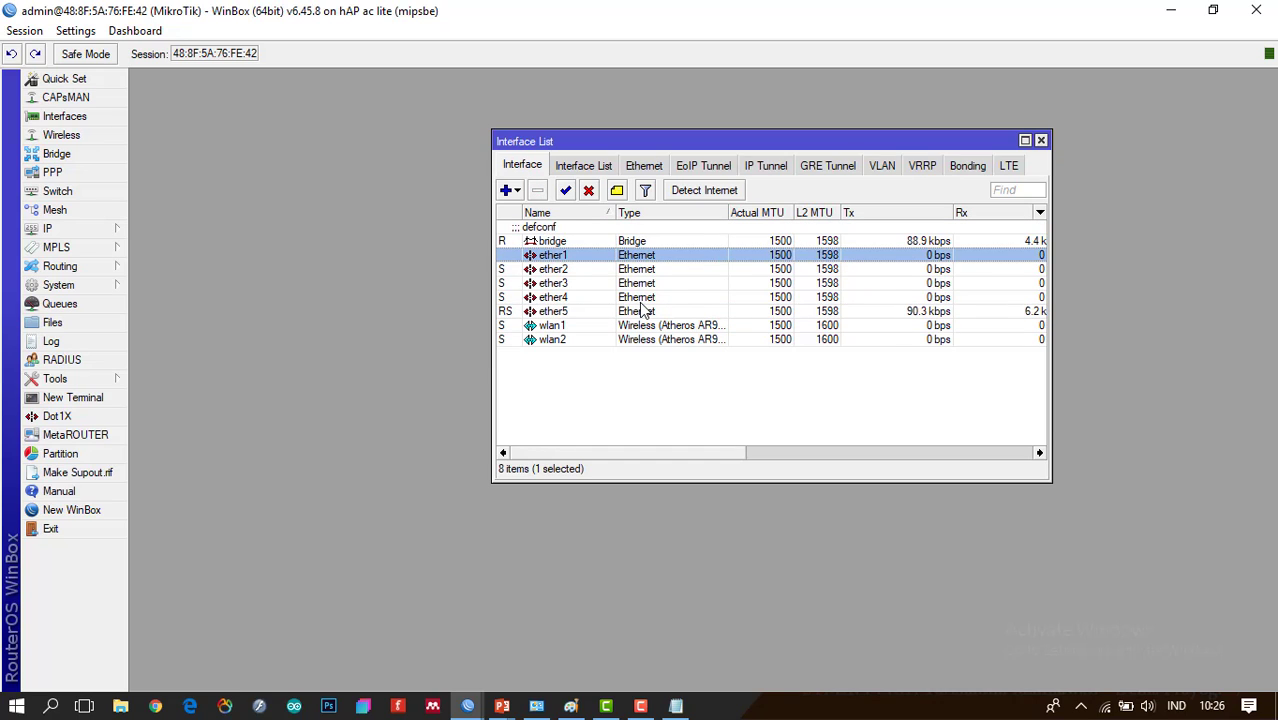
{"action": "left_click", "coordinate": [640, 300], "text": "shift"}
{"action": "left_click", "coordinate": [644, 313]}
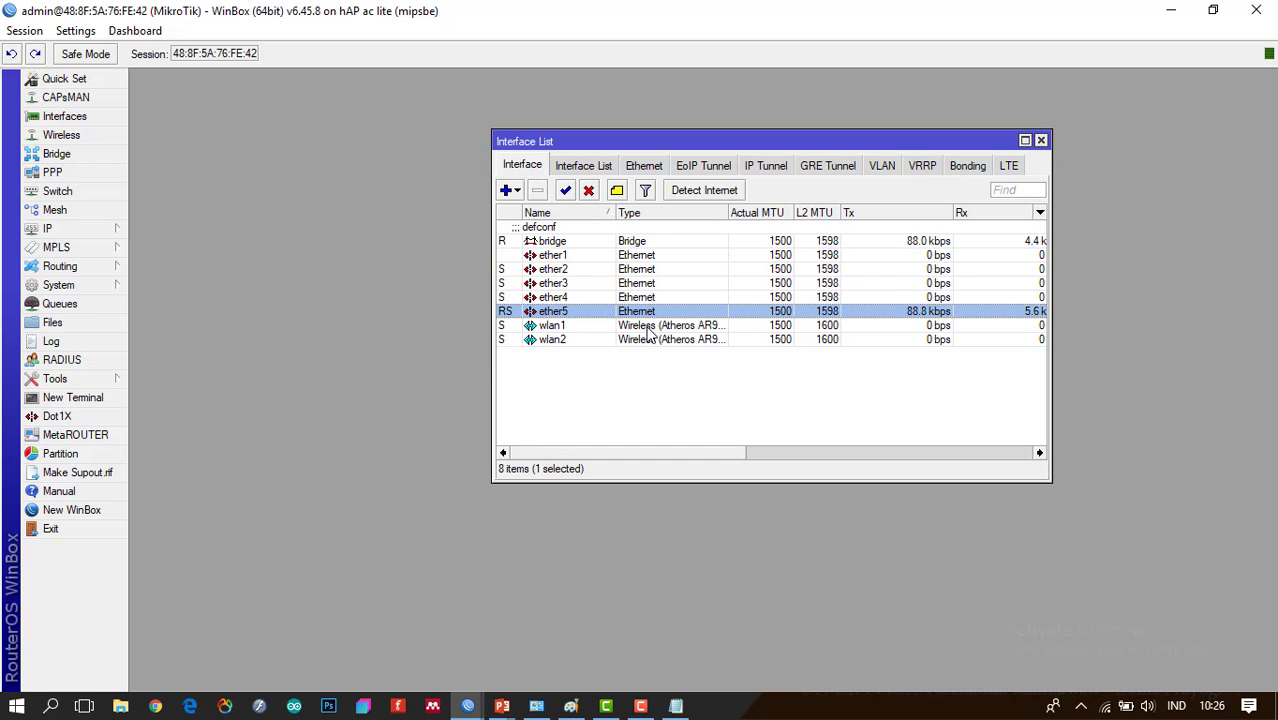
{"action": "left_click", "coordinate": [648, 327]}
{"action": "left_click", "coordinate": [652, 341], "text": "shift"}
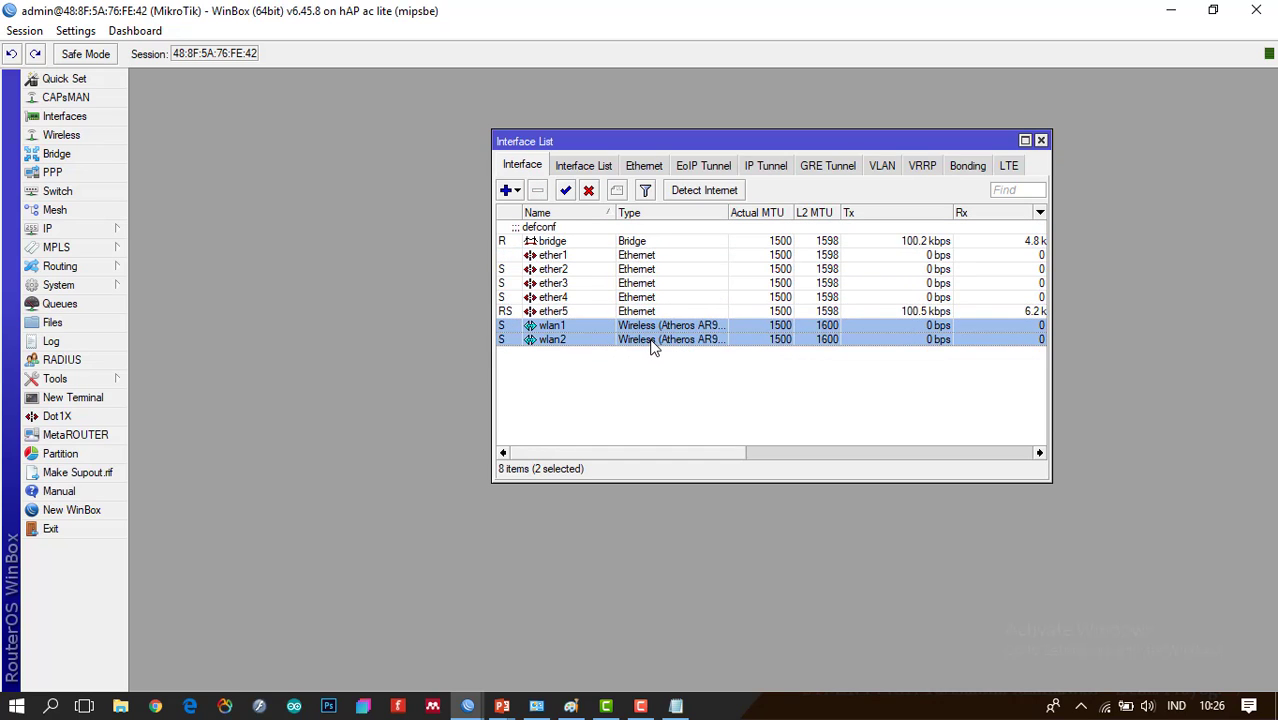
{"action": "left_click", "coordinate": [556, 341]}
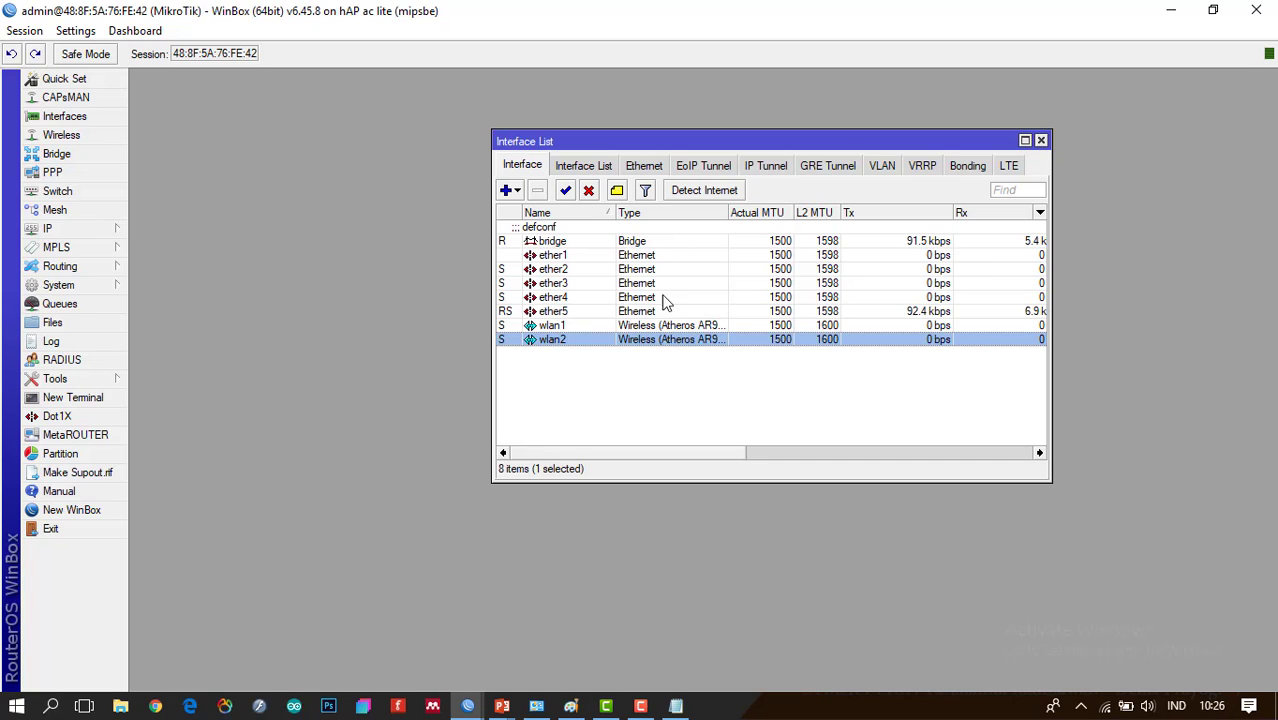
Widen the Interface List to reveal the Tx Packet column and view the add-interface types
{"action": "left_click", "coordinate": [920, 314]}
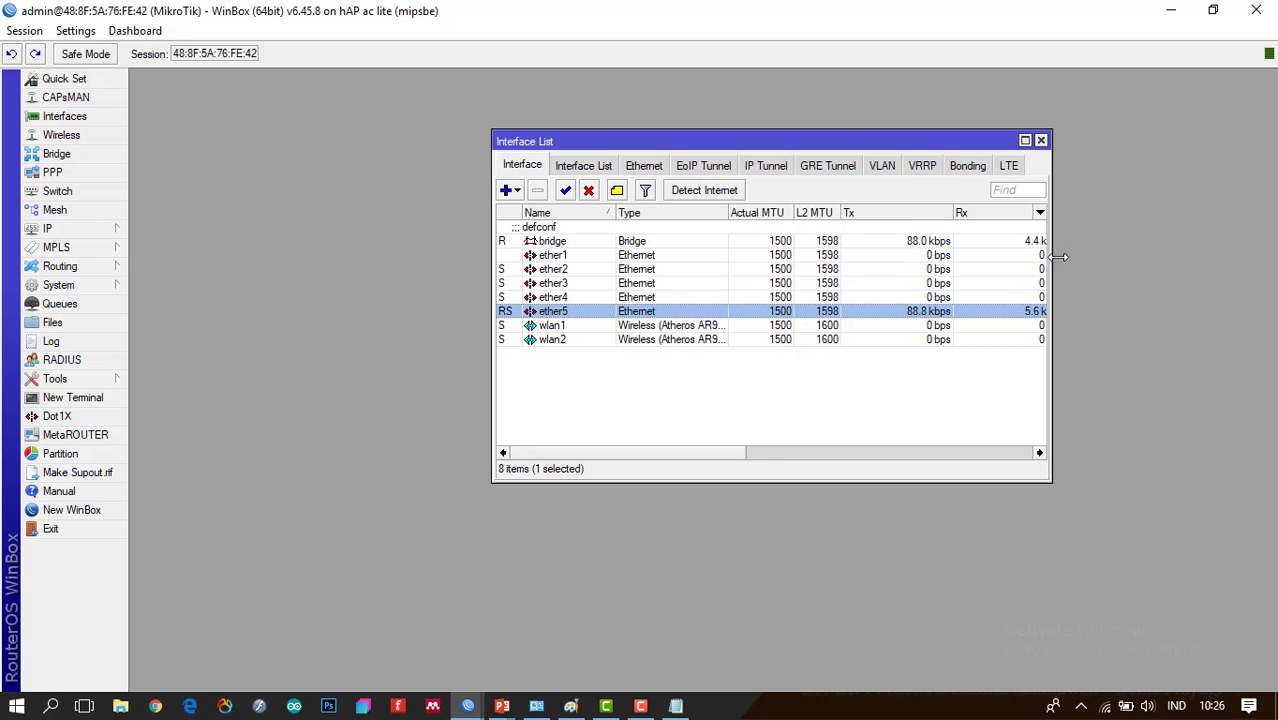
{"action": "left_click_drag", "start_coordinate": [1051, 260], "coordinate": [1148, 265]}
{"action": "left_click", "coordinate": [938, 313]}
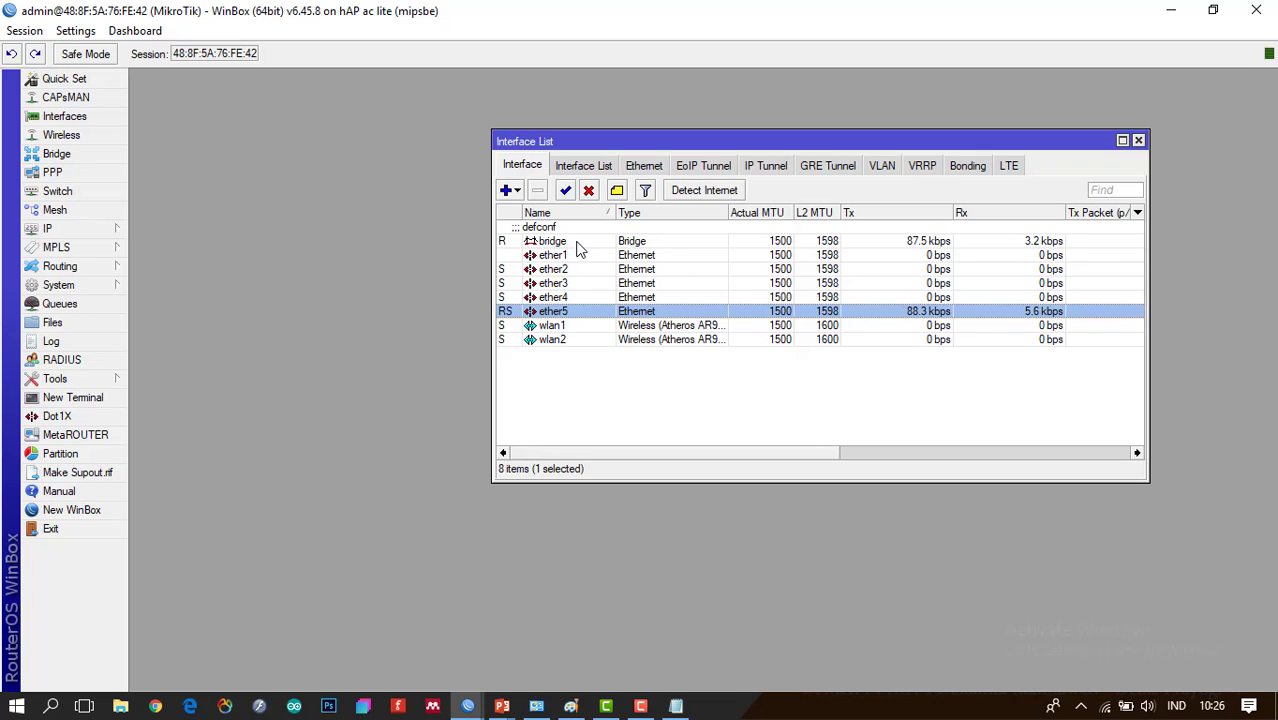
{"action": "left_click", "coordinate": [940, 243]}
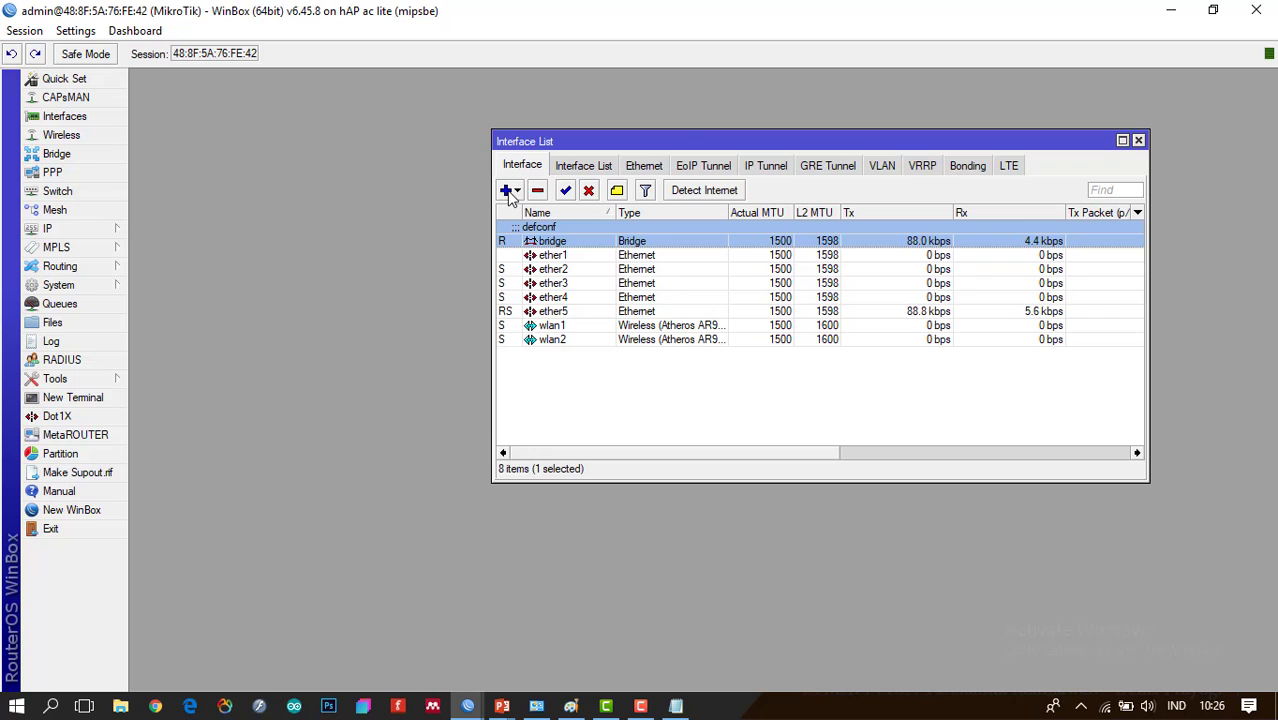
{"action": "left_click", "coordinate": [507, 191]}
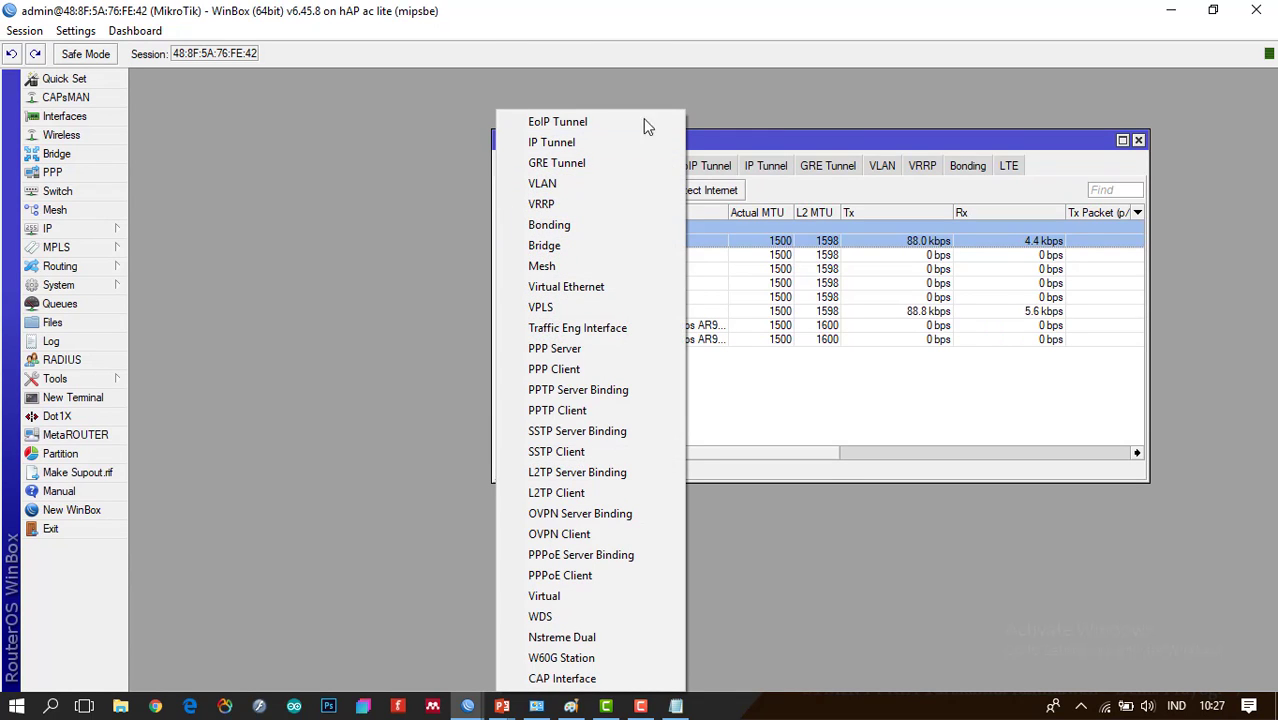
{"action": "left_click", "coordinate": [756, 377]}
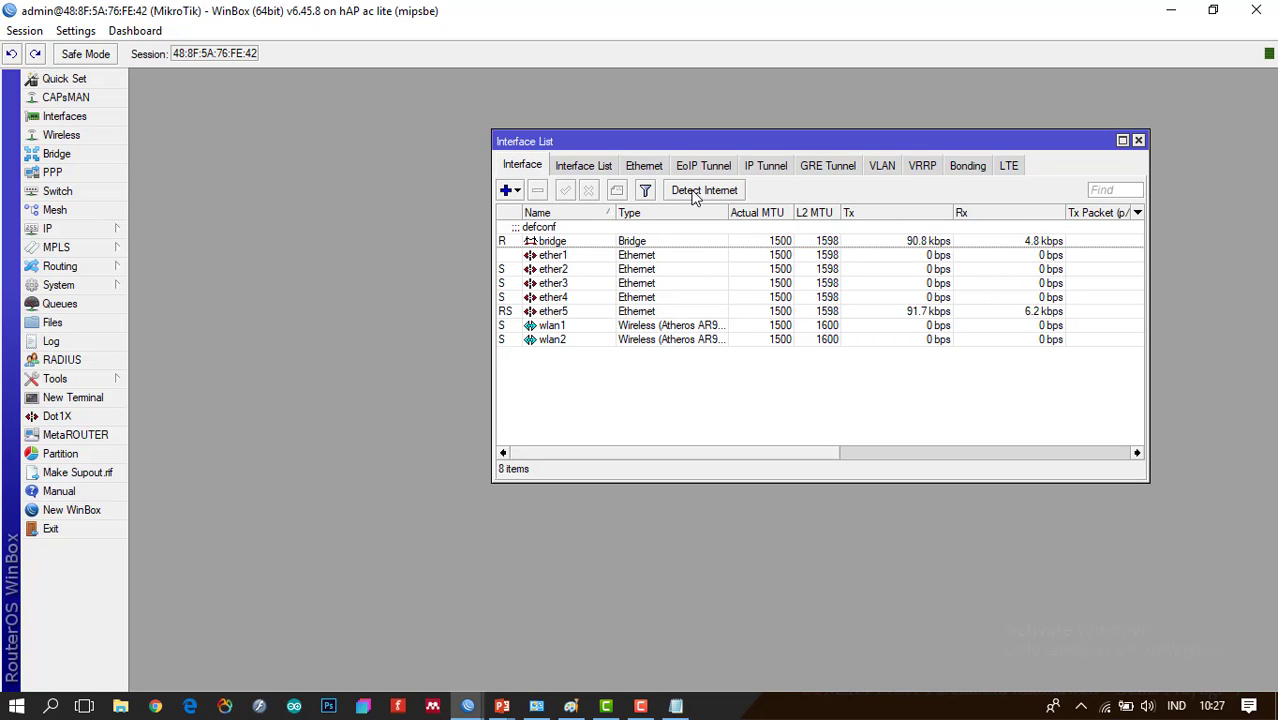
{"action": "key", "text": "alt+Tab"}
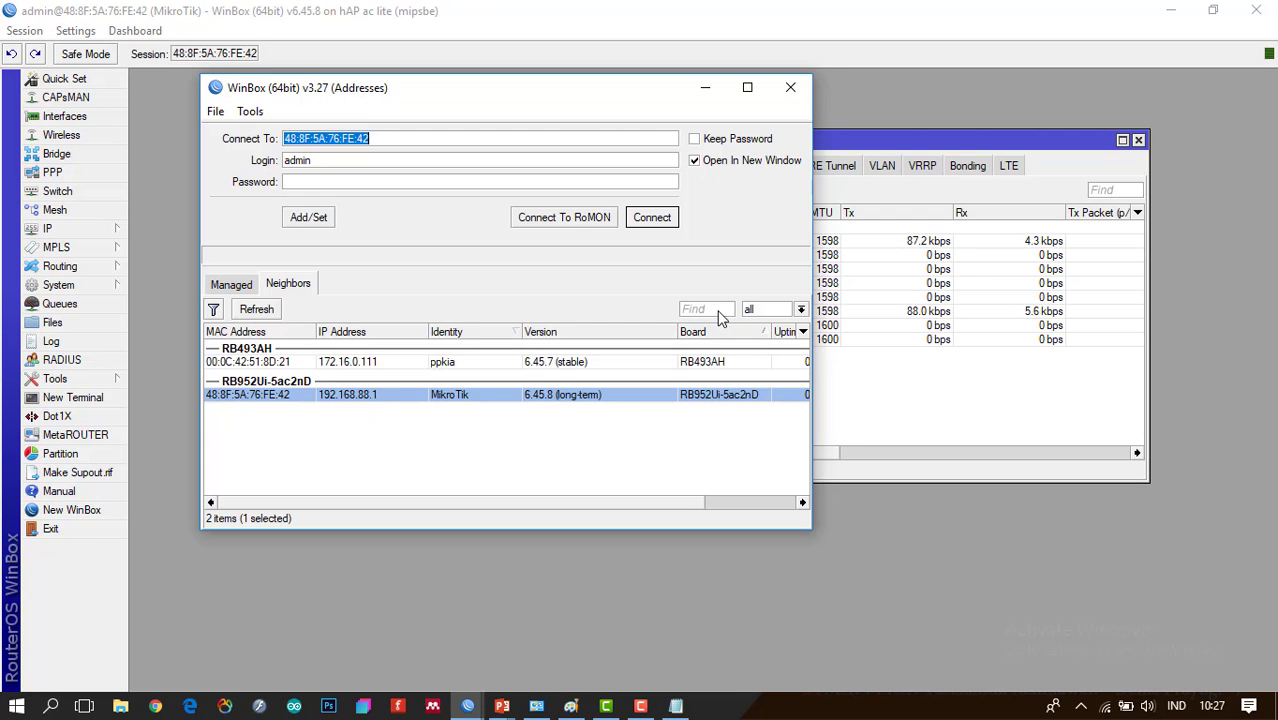
{"action": "key", "text": "alt+Tab"}
{"action": "key", "text": "alt+Tab"}
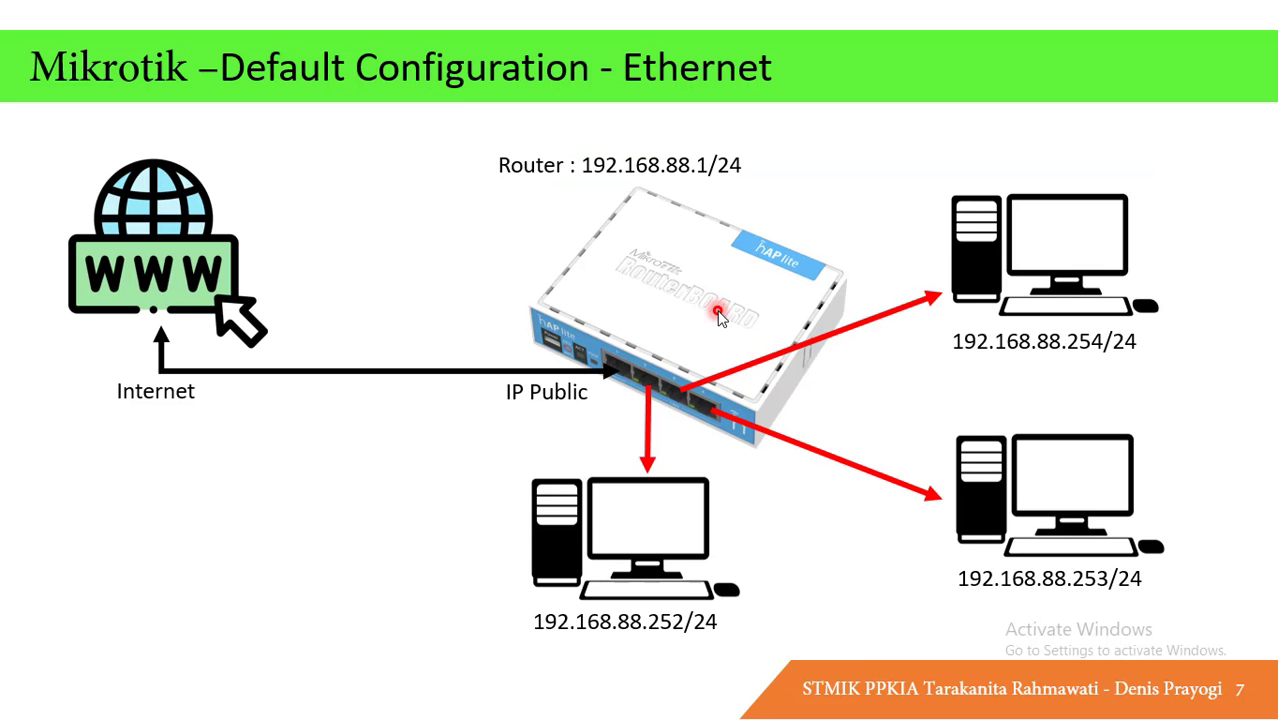
{"action": "key", "text": "Right"}
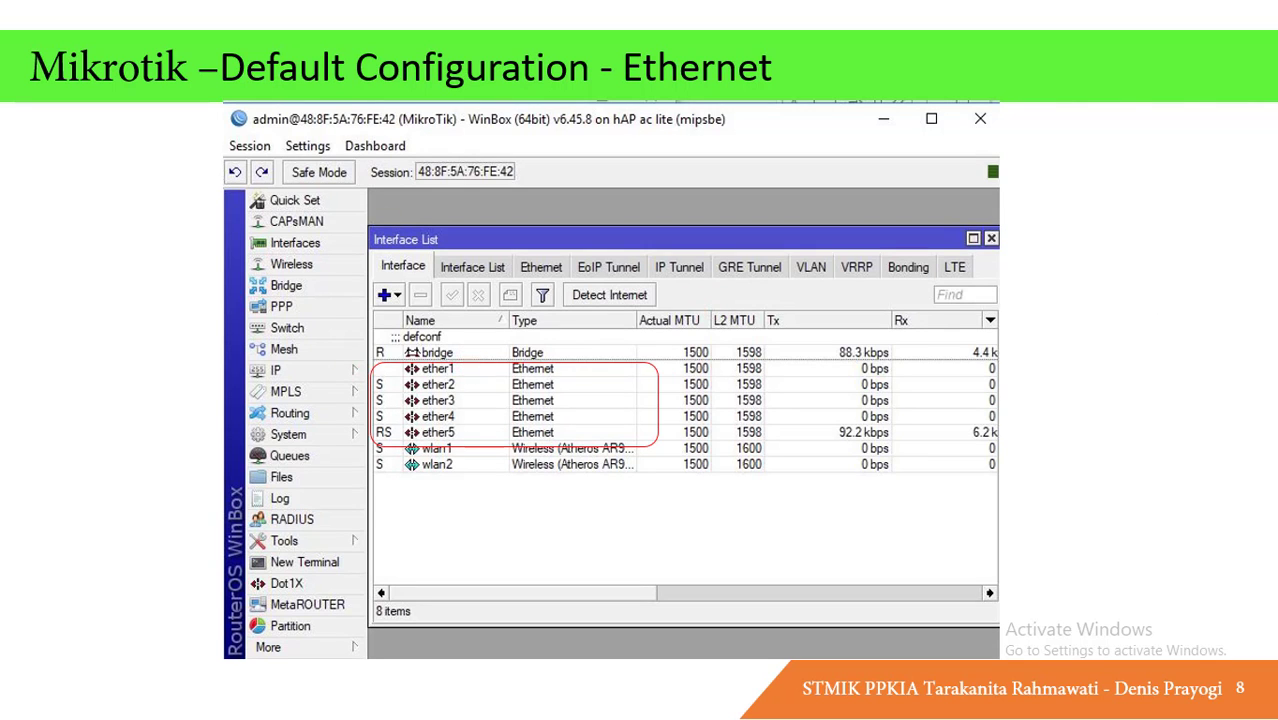
{"action": "key", "text": "alt+Tab"}
{"action": "left_click", "coordinate": [926, 339]}
{"action": "key", "text": "Left"}
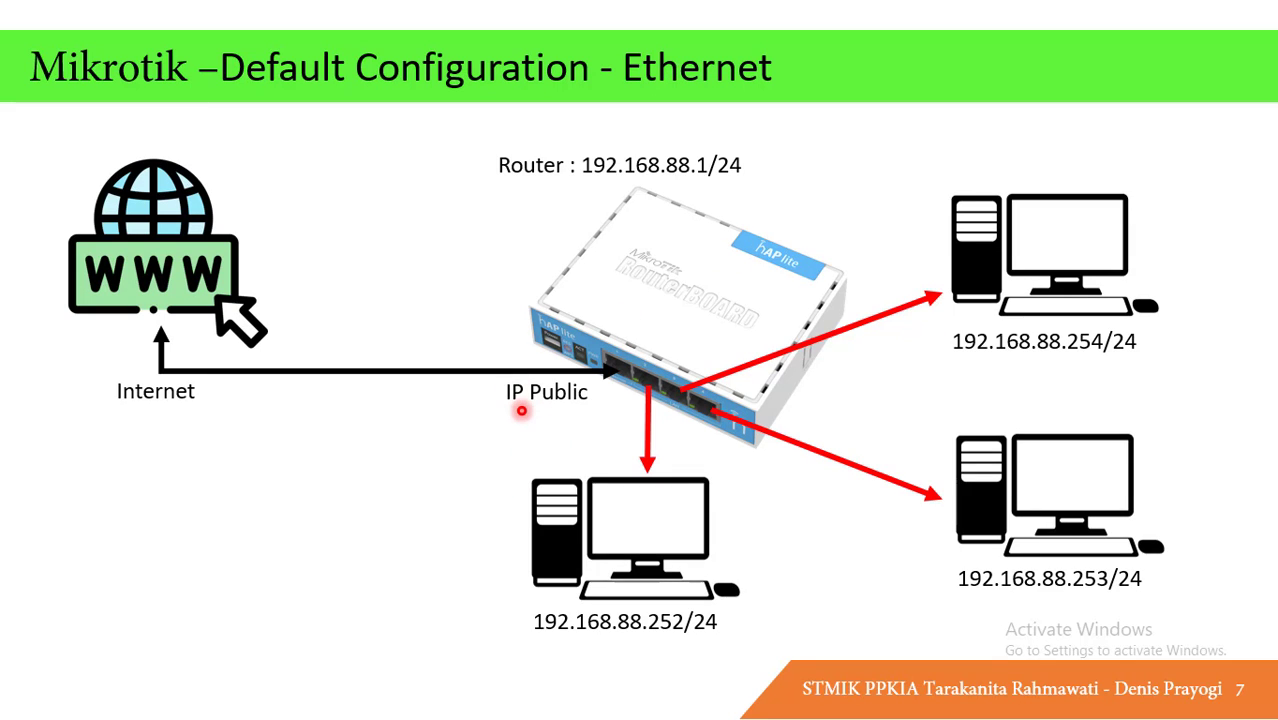
{"action": "key", "text": "Right"}
{"action": "key", "text": "Right"}
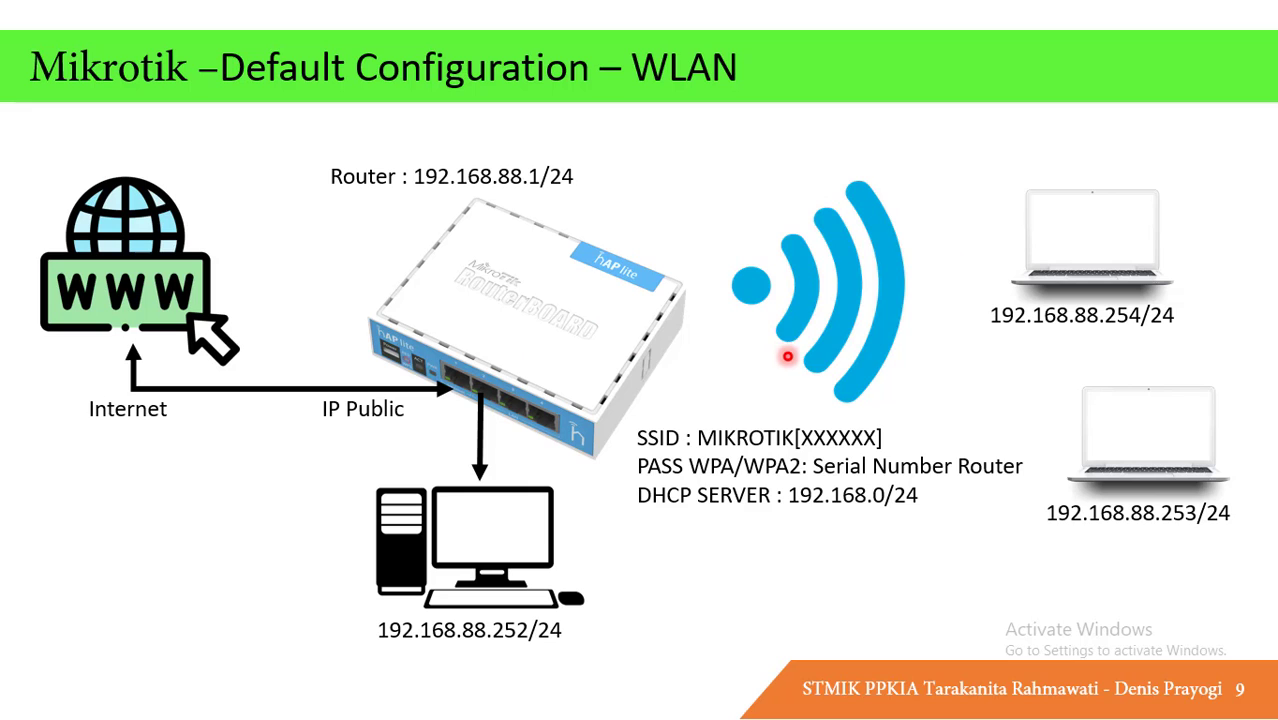
{"action": "key", "text": "alt+Tab"}
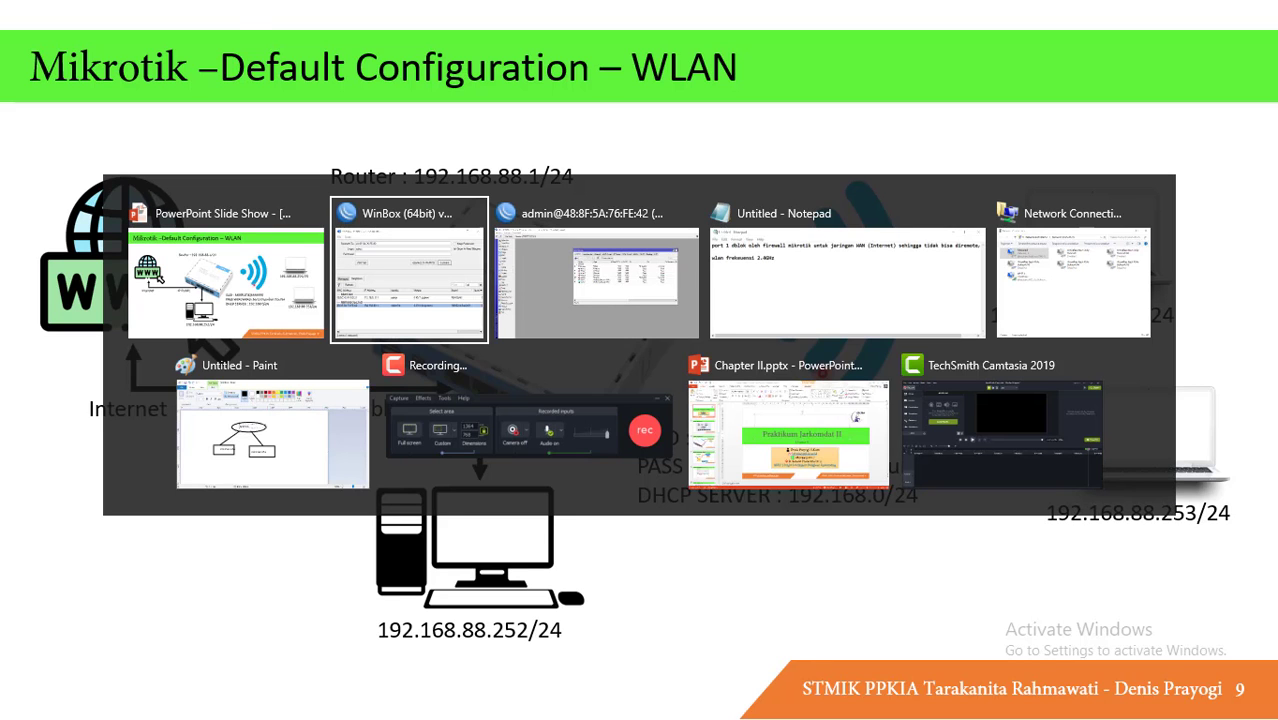
{"action": "key", "text": "alt+Tab"}
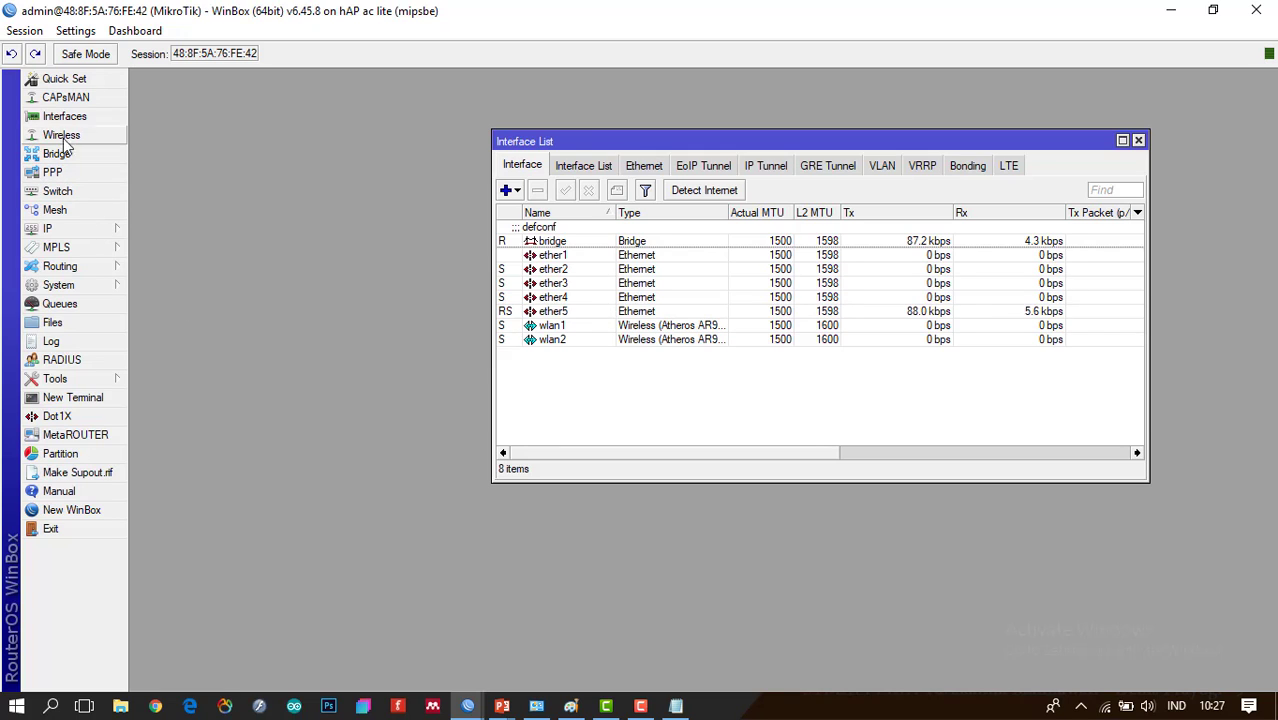
Close the Interface List, open Wireless Tables and select the wlan1 and wlan2 rows
{"action": "left_click", "coordinate": [570, 328]}
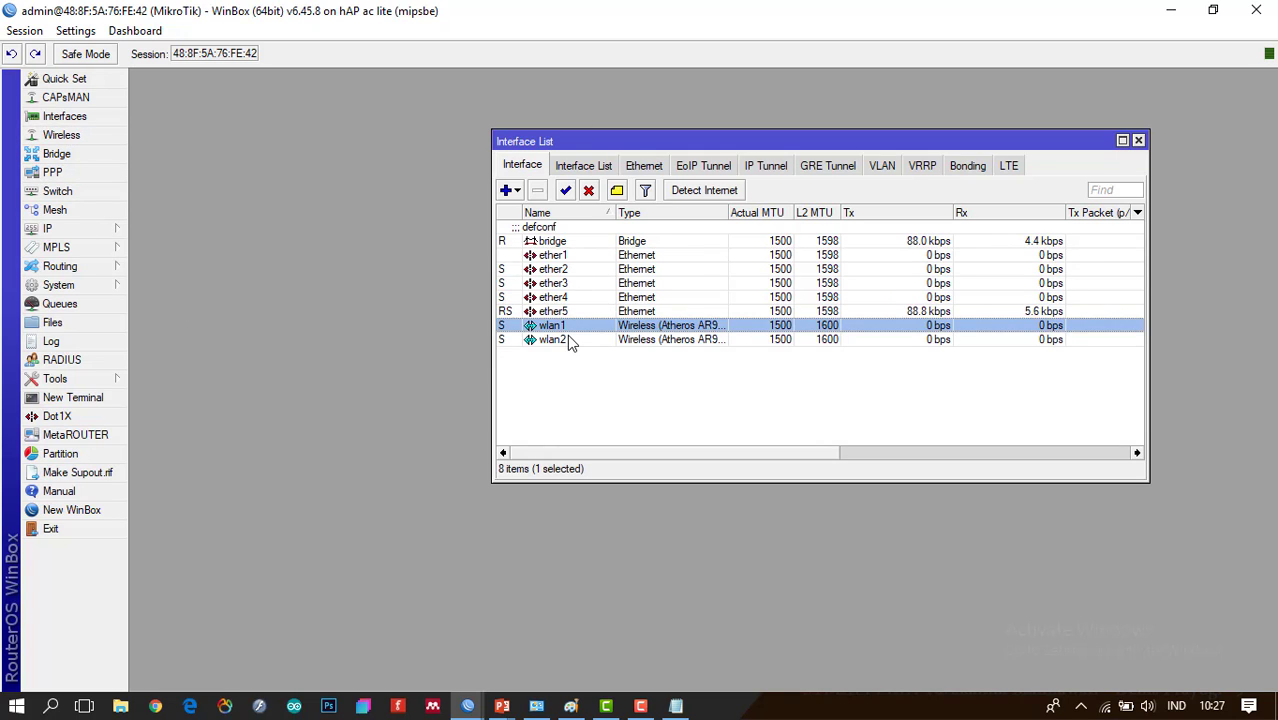
{"action": "left_click", "coordinate": [567, 340]}
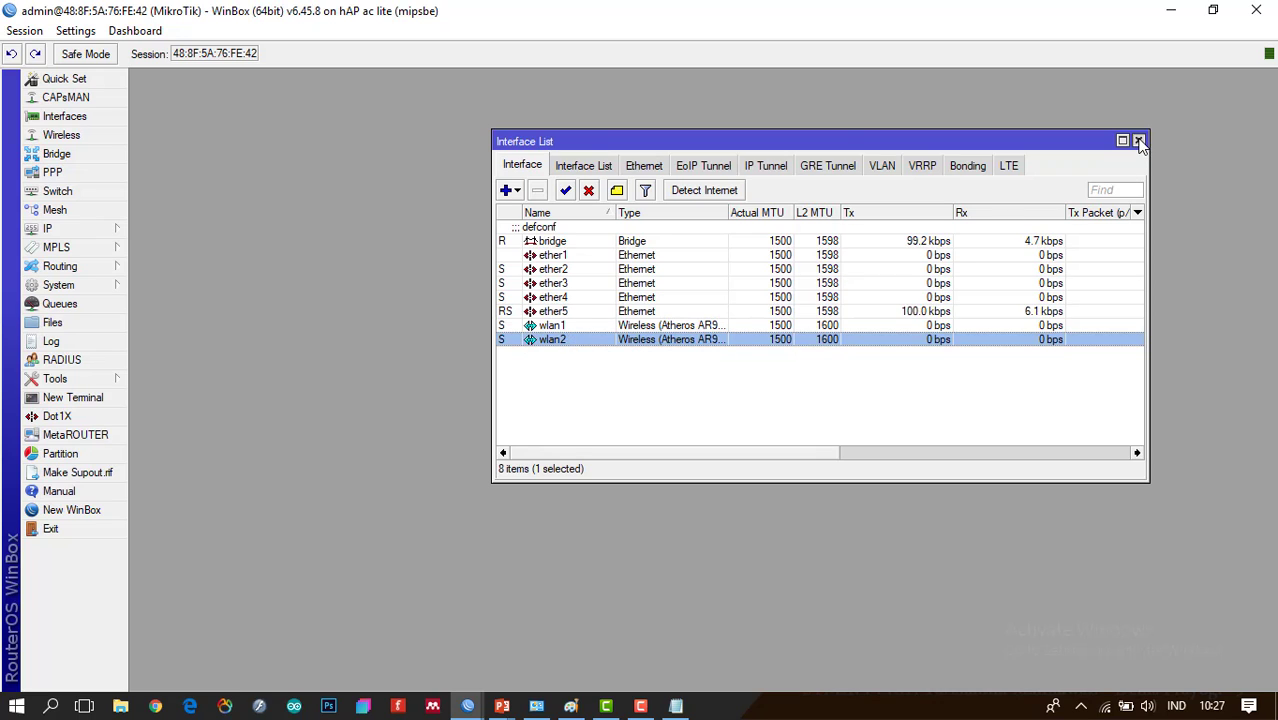
{"action": "left_click", "coordinate": [1139, 142]}
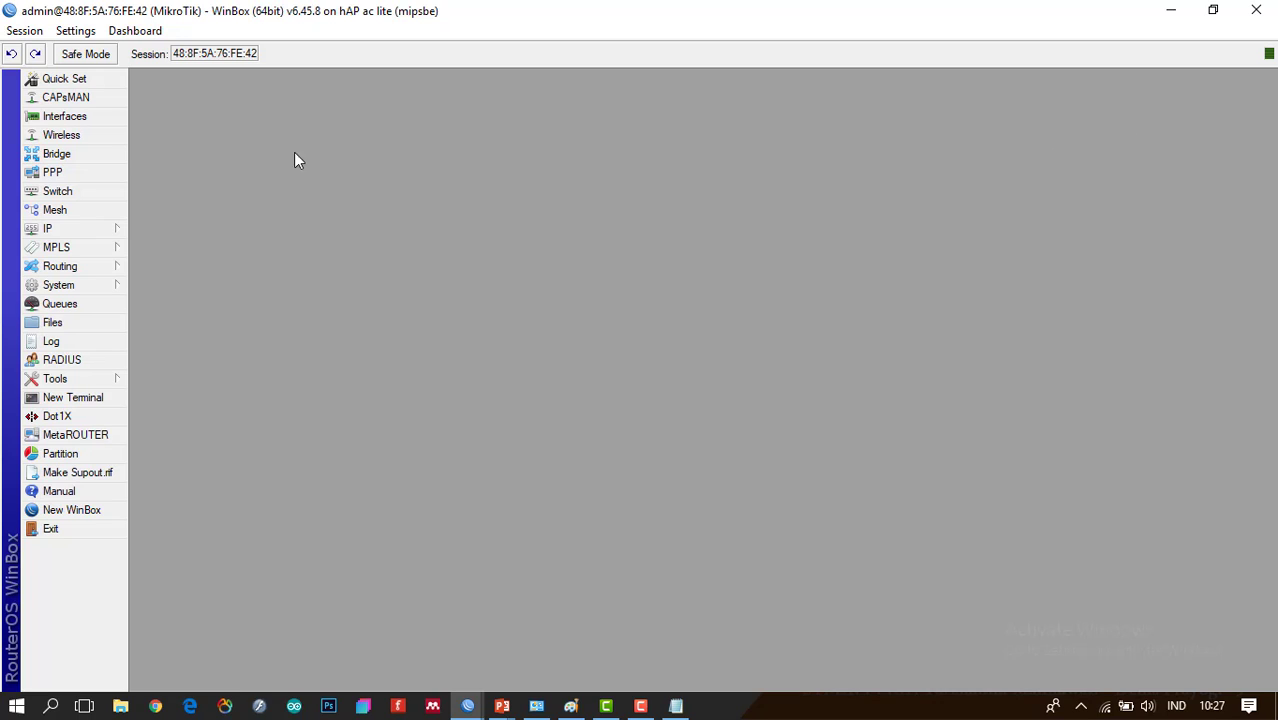
{"action": "left_click", "coordinate": [62, 135]}
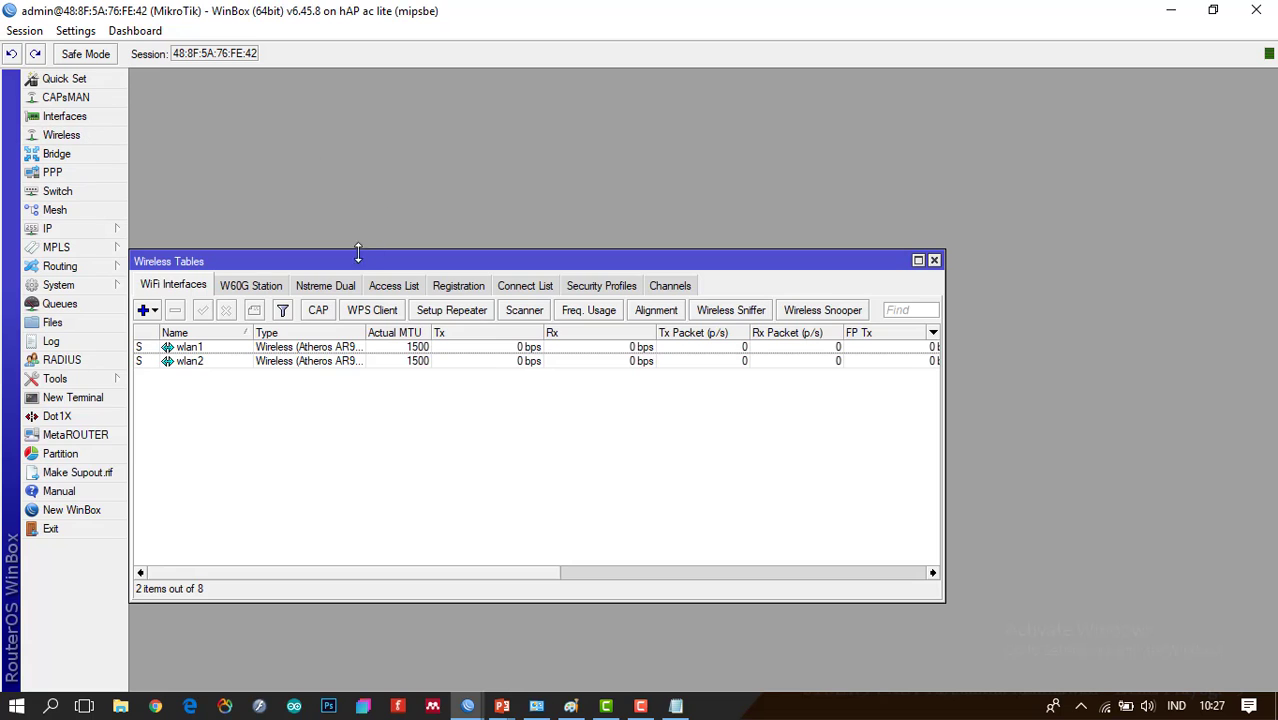
{"action": "left_click_drag", "start_coordinate": [357, 252], "coordinate": [663, 218]}
{"action": "left_click", "coordinate": [465, 306]}
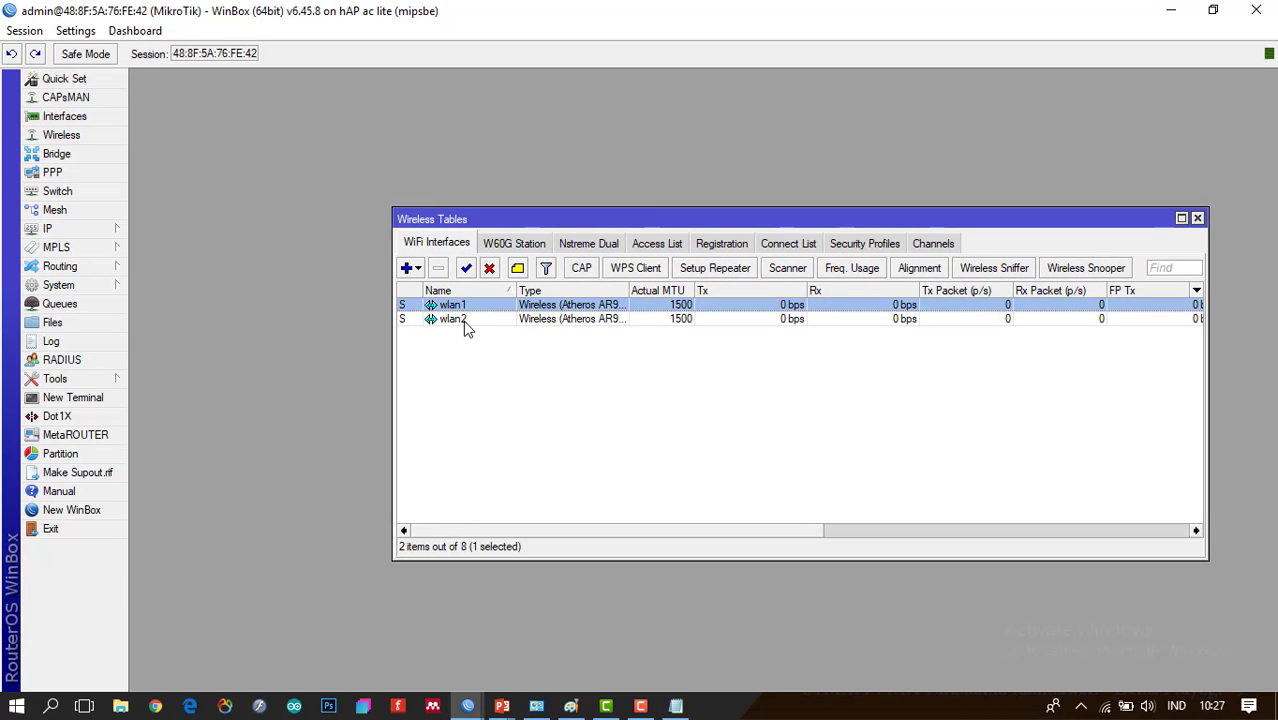
{"action": "left_click", "coordinate": [465, 321]}
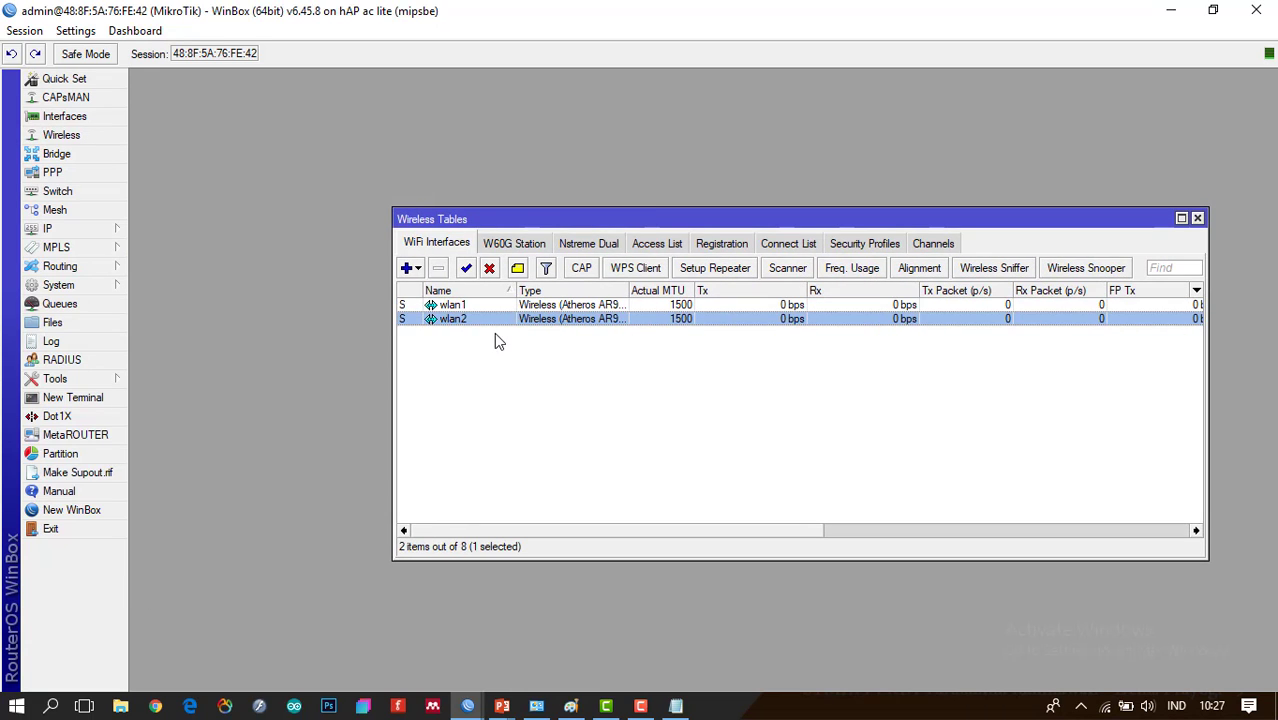
{"action": "left_click", "coordinate": [452, 306]}
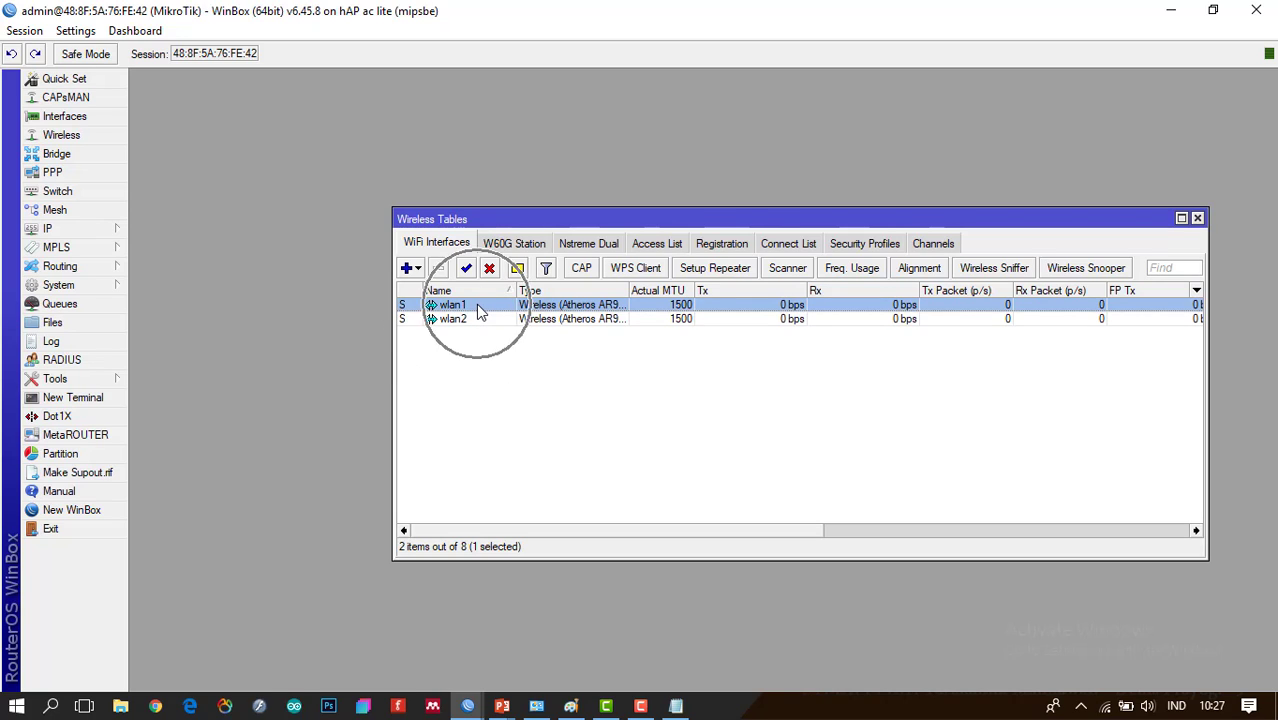
Open wlan1's settings and look at its General and Wireless tabs
{"action": "double_click", "coordinate": [478, 311]}
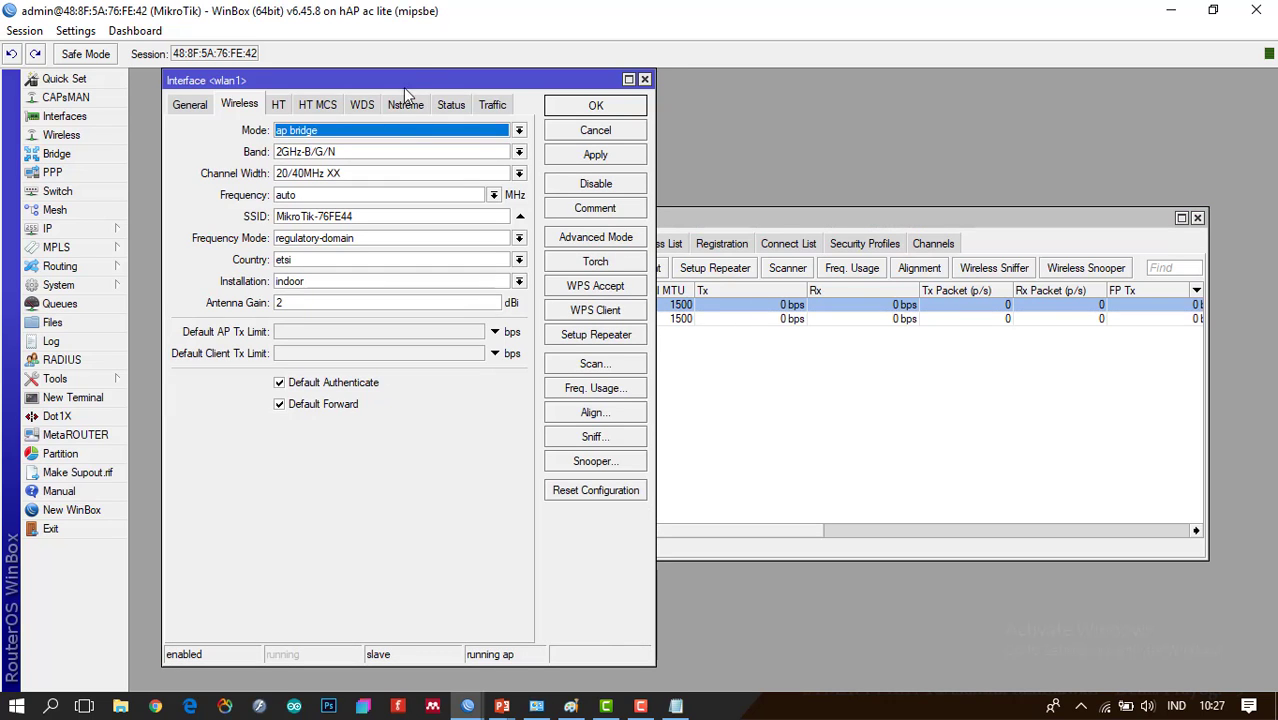
{"action": "left_click_drag", "start_coordinate": [420, 78], "coordinate": [579, 92]}
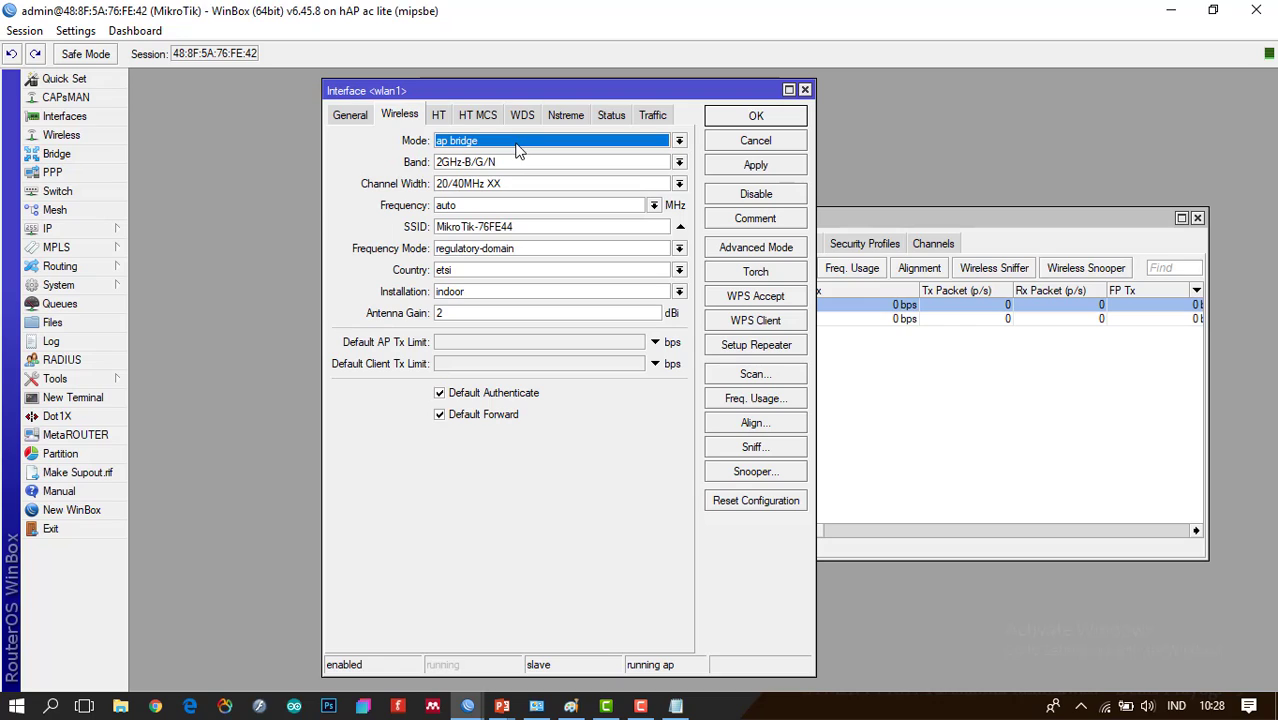
{"action": "left_click", "coordinate": [357, 117]}
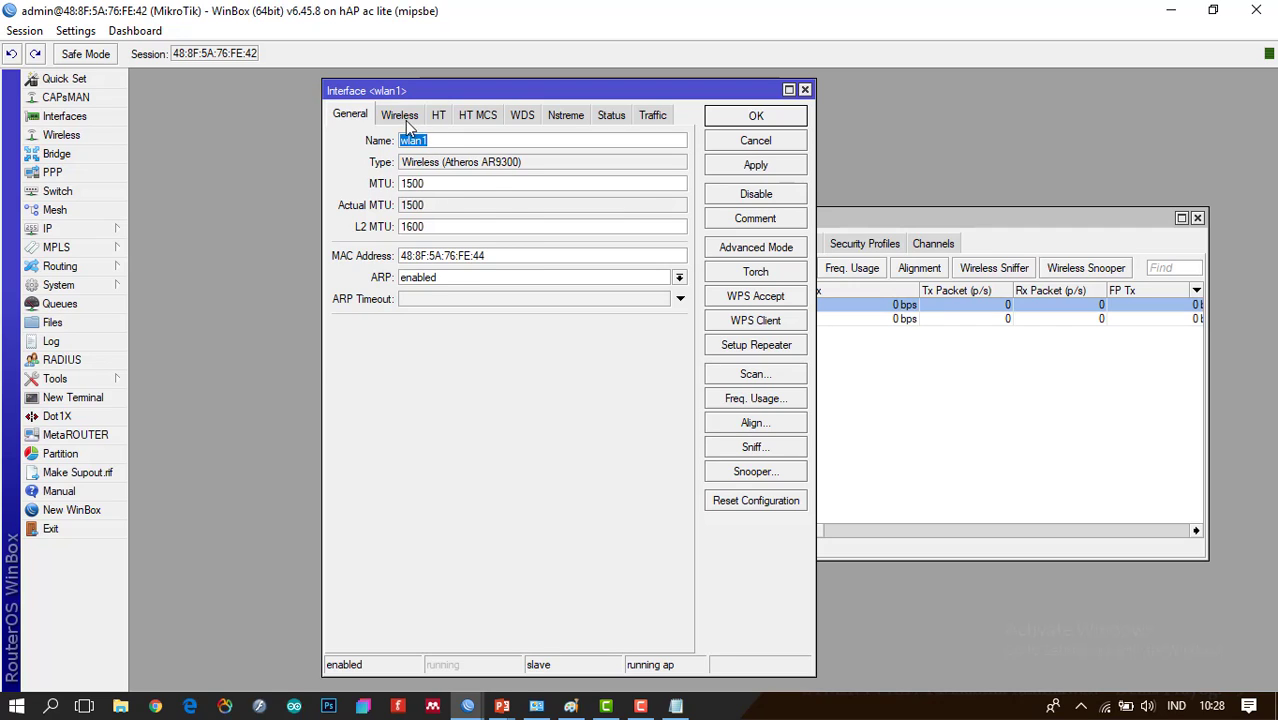
{"action": "left_click", "coordinate": [401, 117]}
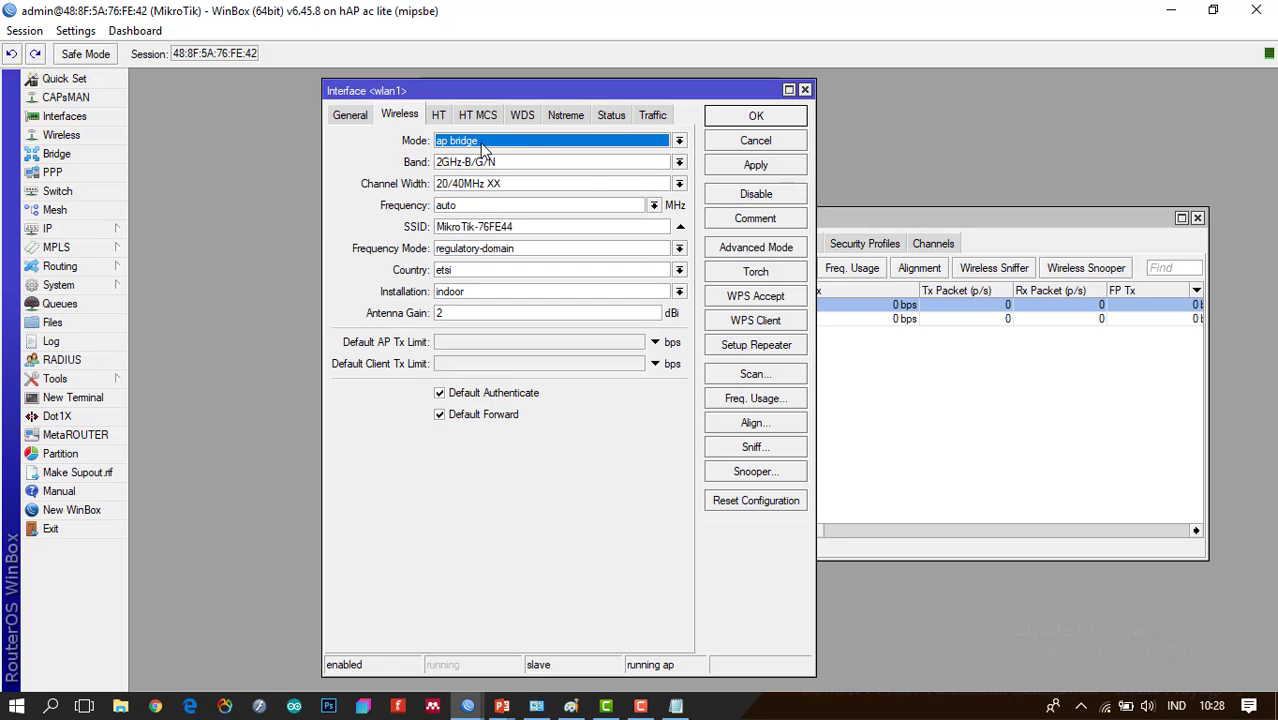
Browse the Windows list of available Wi-Fi networks
{"action": "left_click", "coordinate": [1113, 707]}
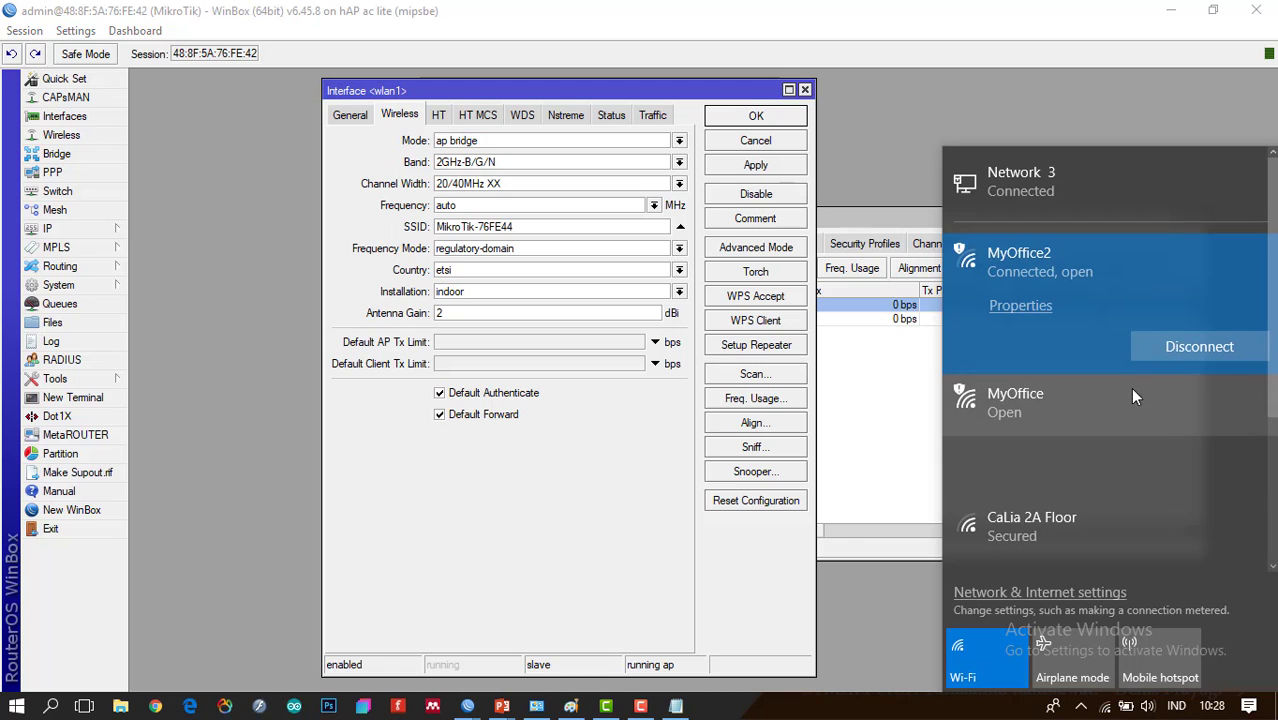
{"action": "scroll", "coordinate": [1219, 387], "scroll_direction": "down", "scroll_amount": 1}
{"action": "scroll", "coordinate": [1219, 390], "scroll_direction": "down", "scroll_amount": 3}
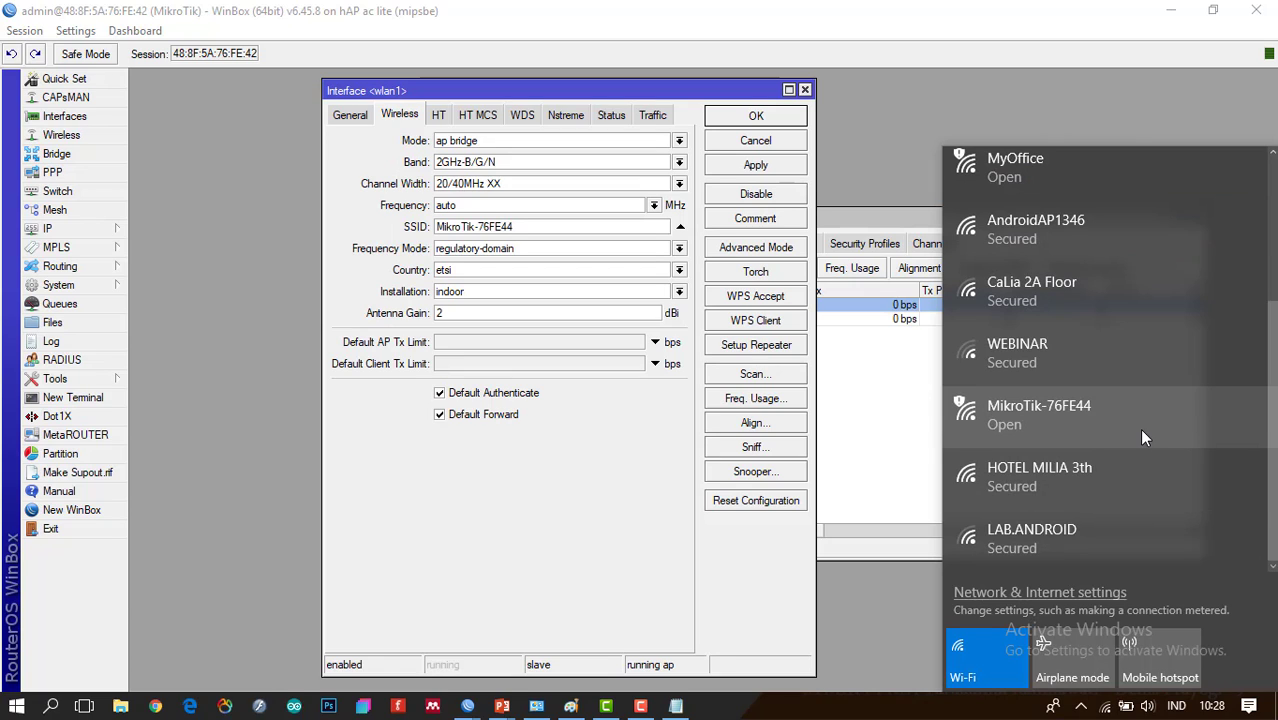
Confirm wlan1 stays in ap bridge mode on the 2GHz-B/G/N band, then return to Notepad
{"action": "left_click", "coordinate": [676, 142]}
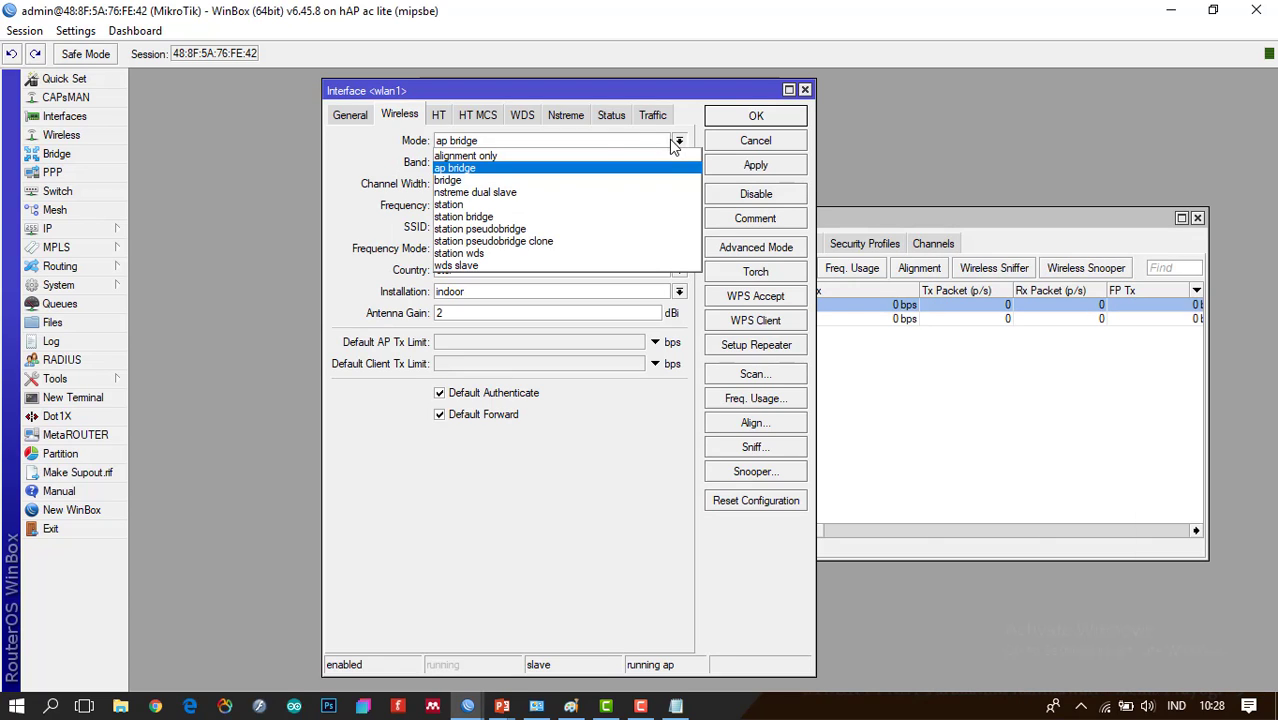
{"action": "left_click", "coordinate": [578, 168]}
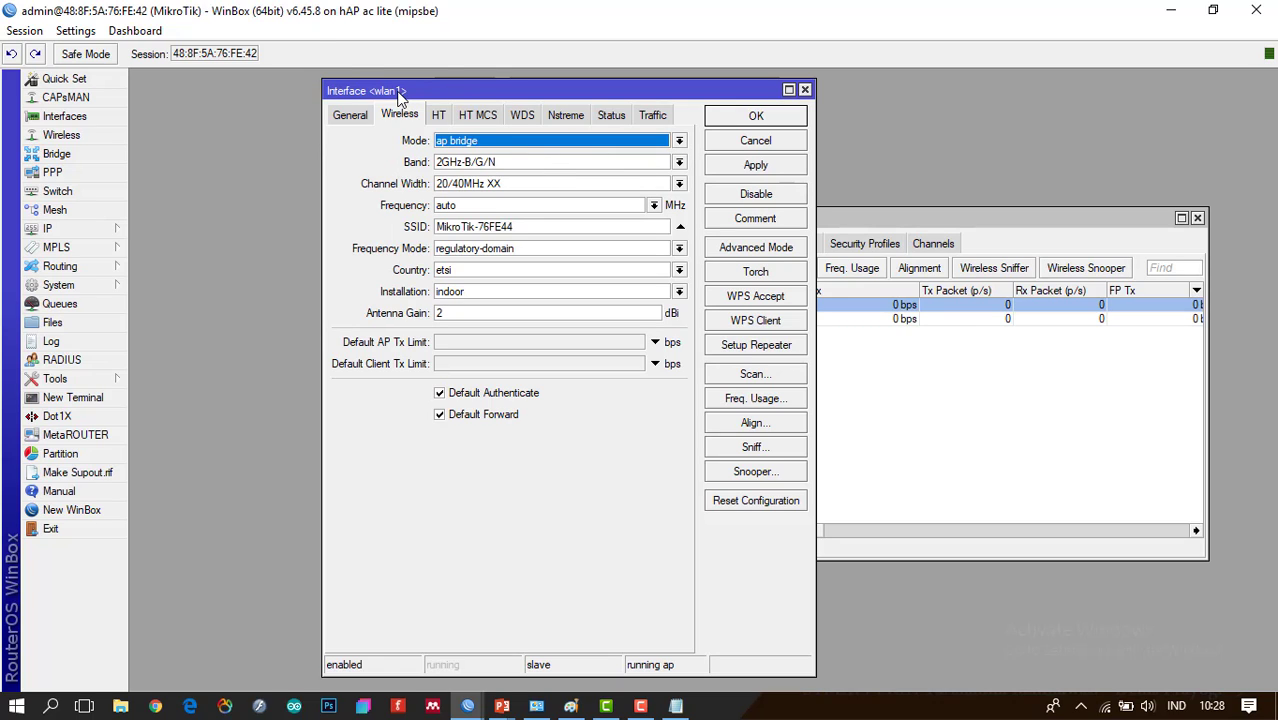
{"action": "left_click", "coordinate": [526, 164]}
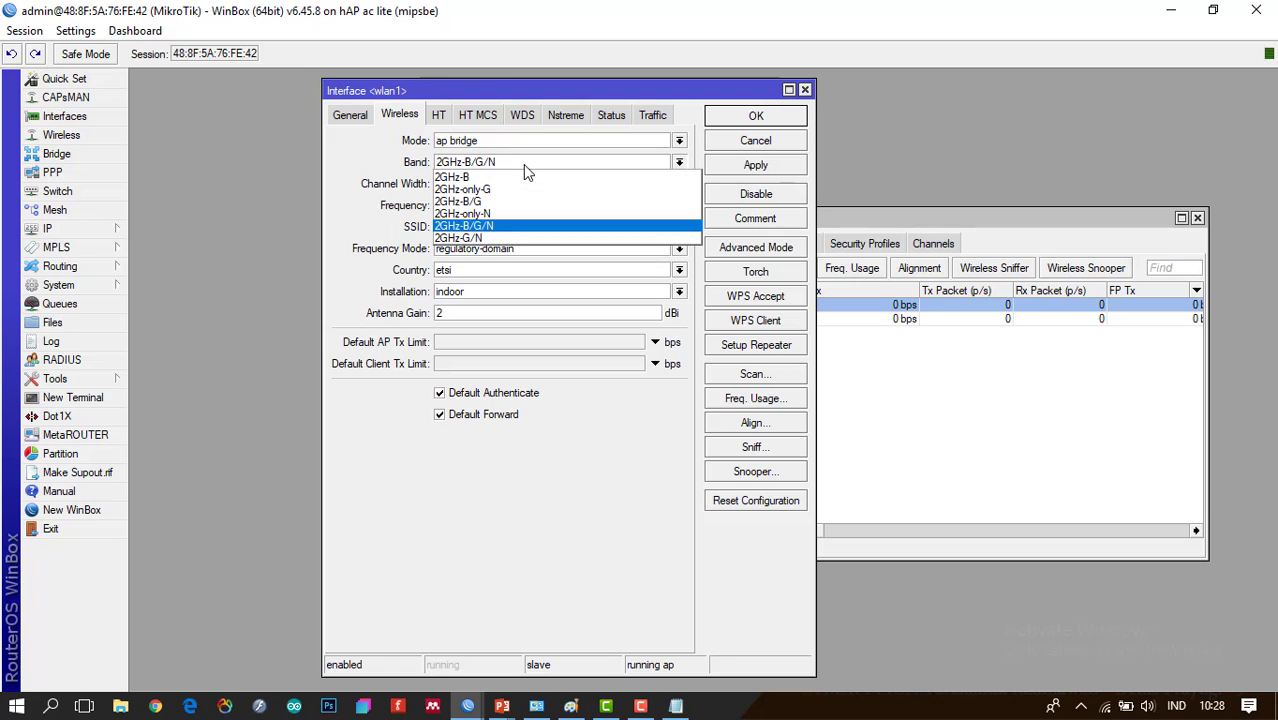
{"action": "left_click", "coordinate": [523, 164]}
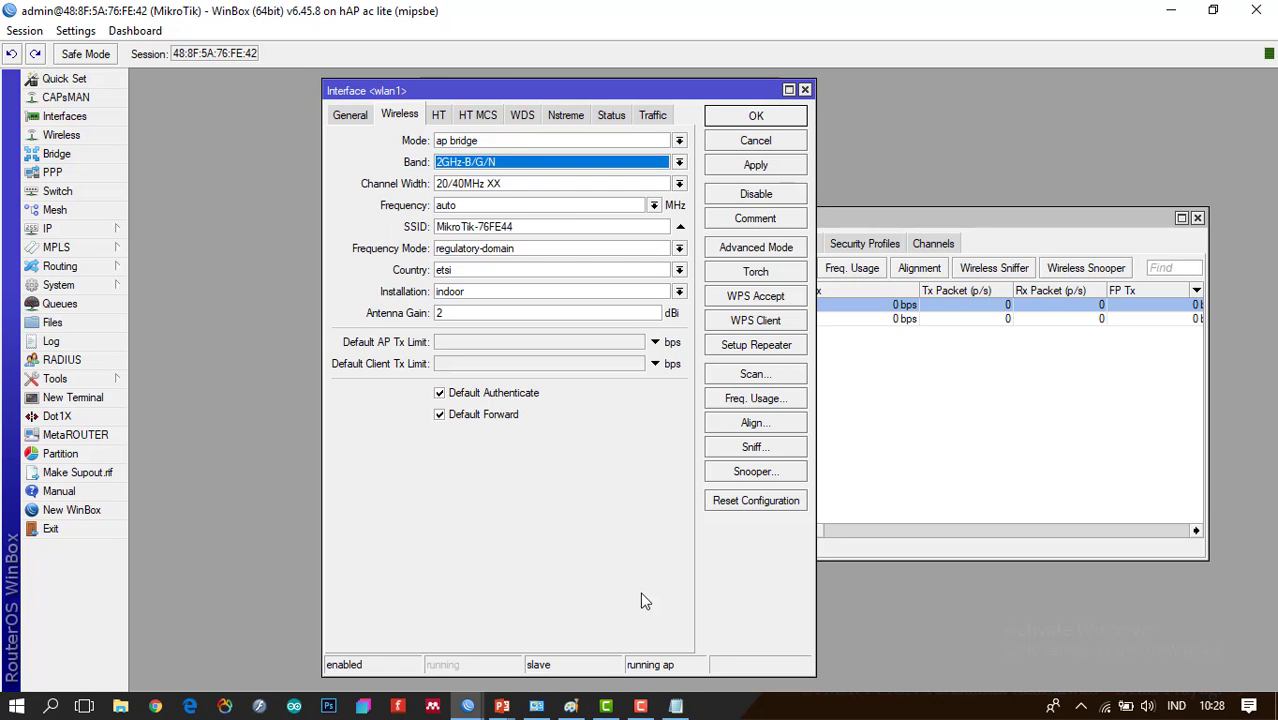
{"action": "left_click", "coordinate": [676, 706]}
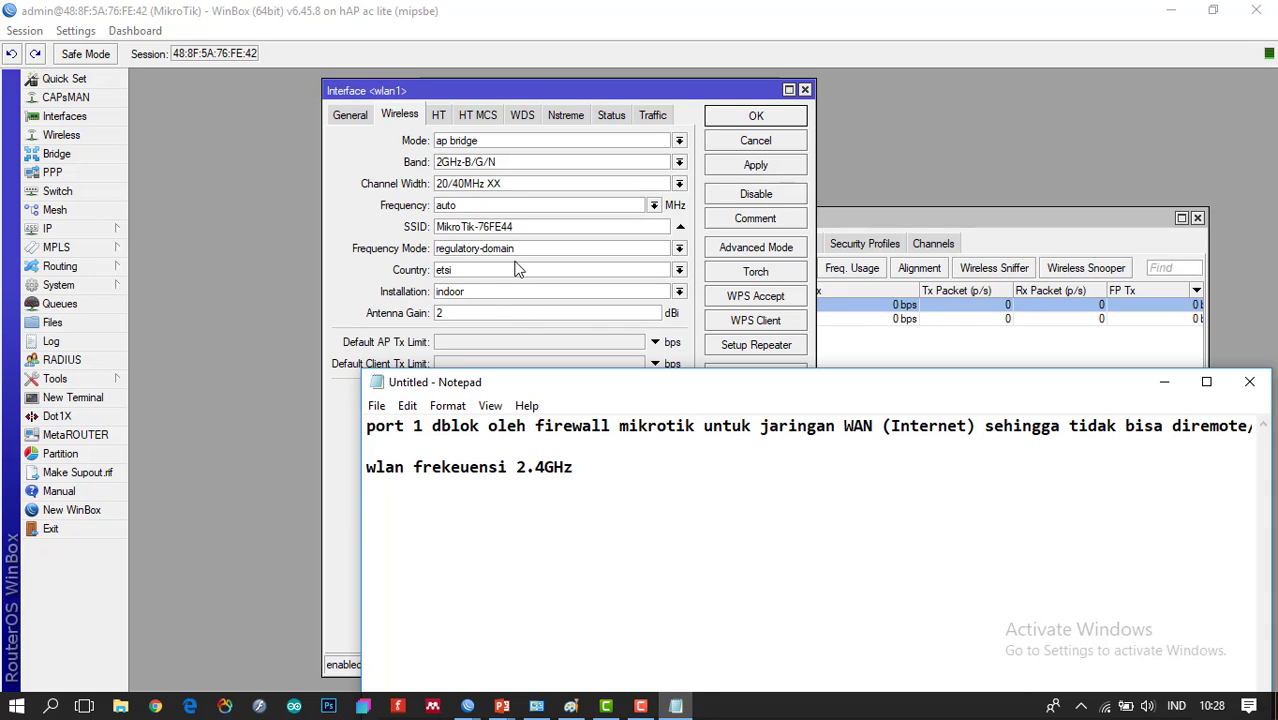
Highlight the 2.4GHz value in the Notepad note, then return to wlan1's settings
{"action": "left_click_drag", "start_coordinate": [516, 467], "coordinate": [578, 467]}
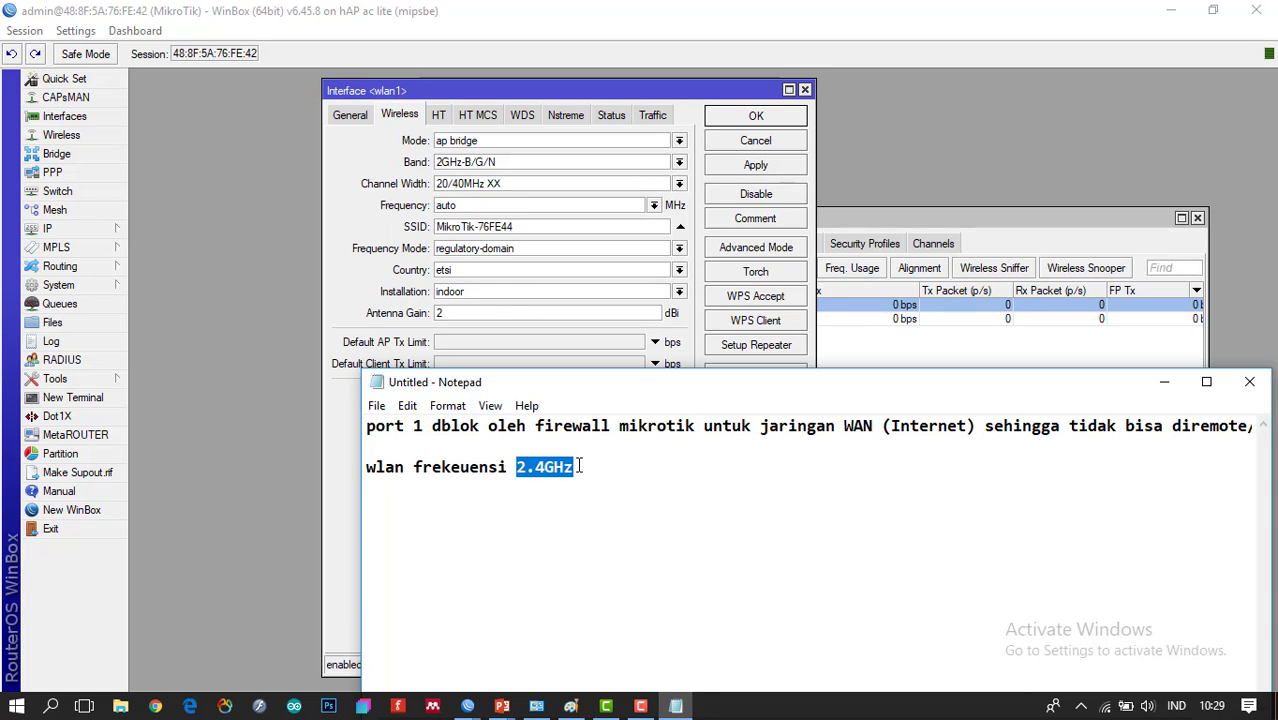
{"action": "left_click", "coordinate": [578, 467]}
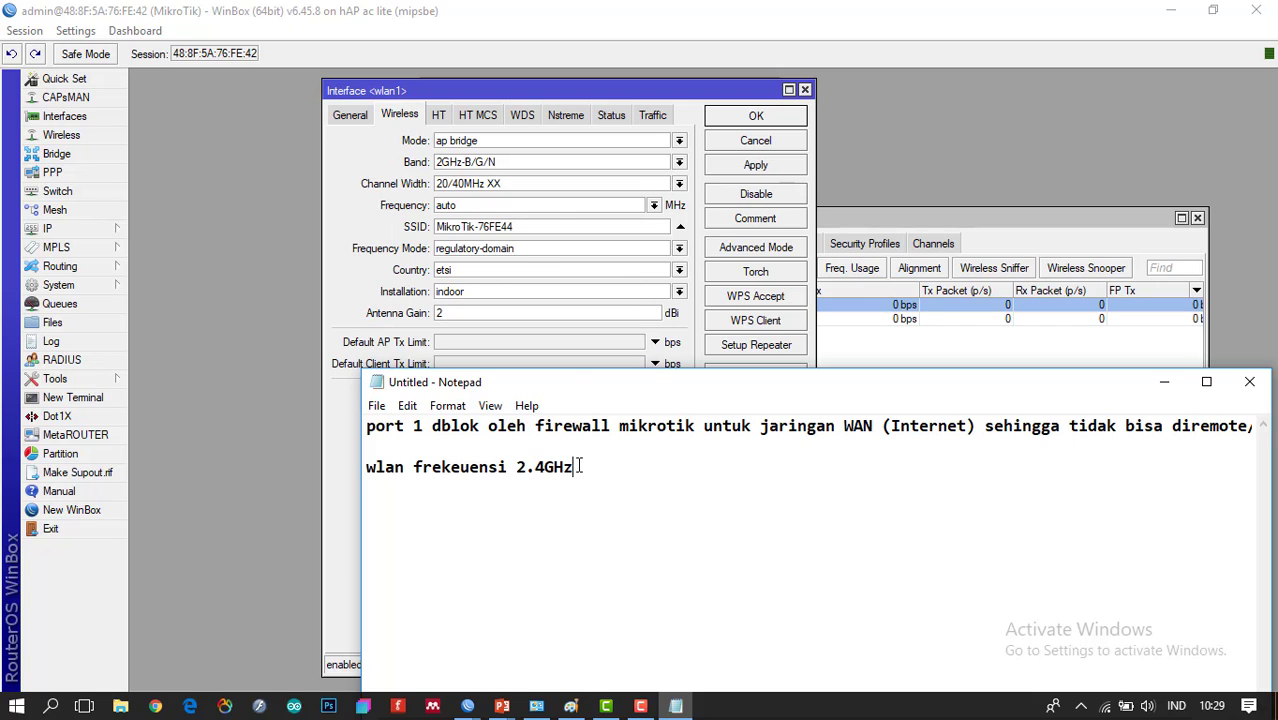
{"action": "left_click", "coordinate": [548, 205]}
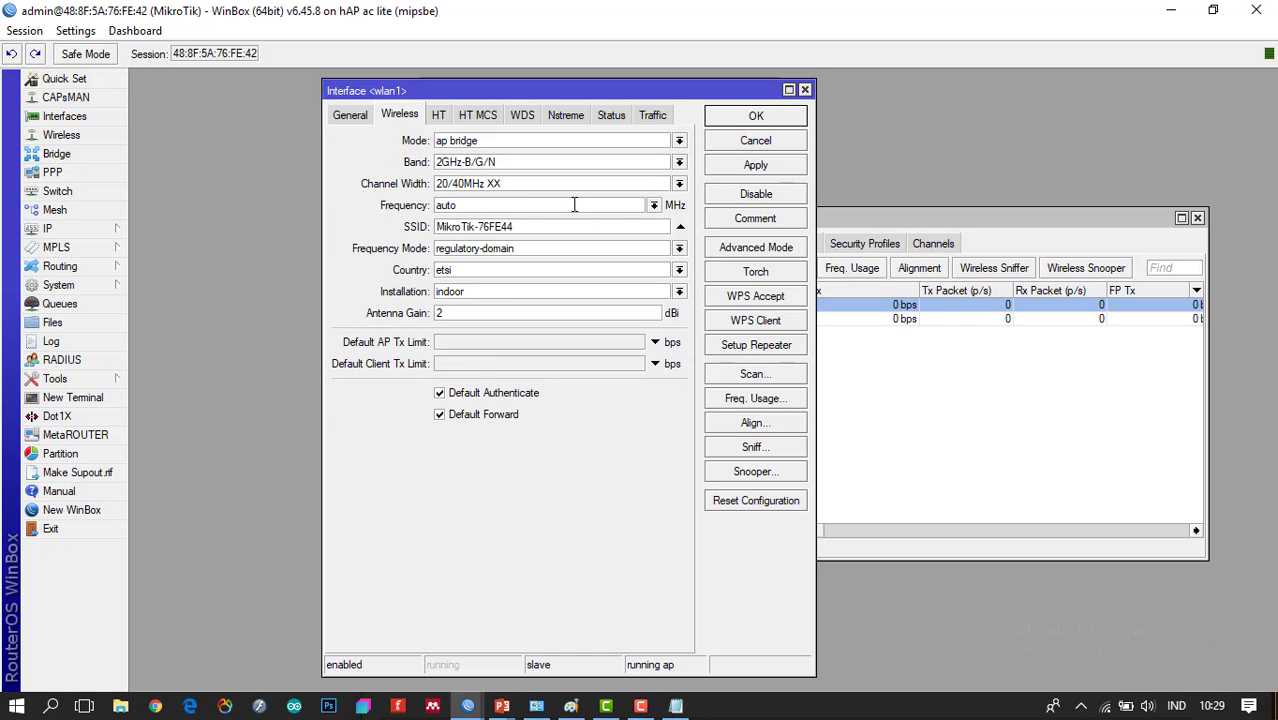
{"action": "left_click", "coordinate": [654, 206]}
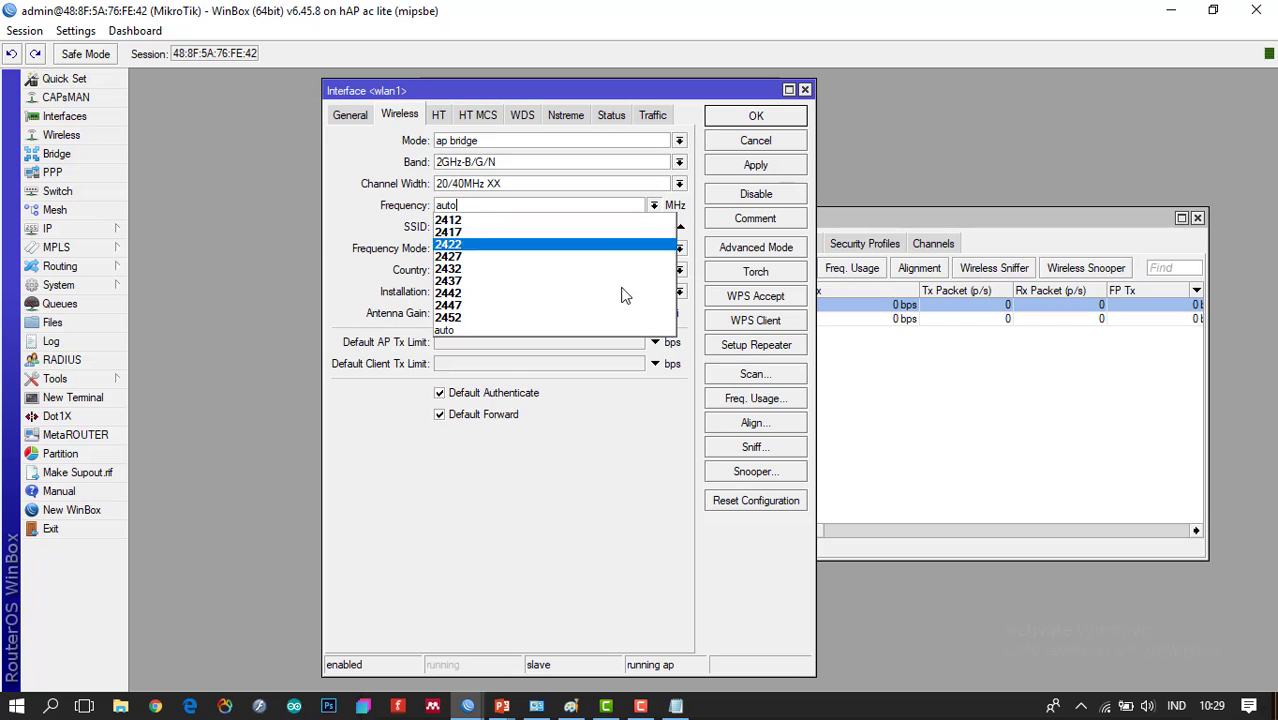
{"action": "left_click", "coordinate": [641, 205]}
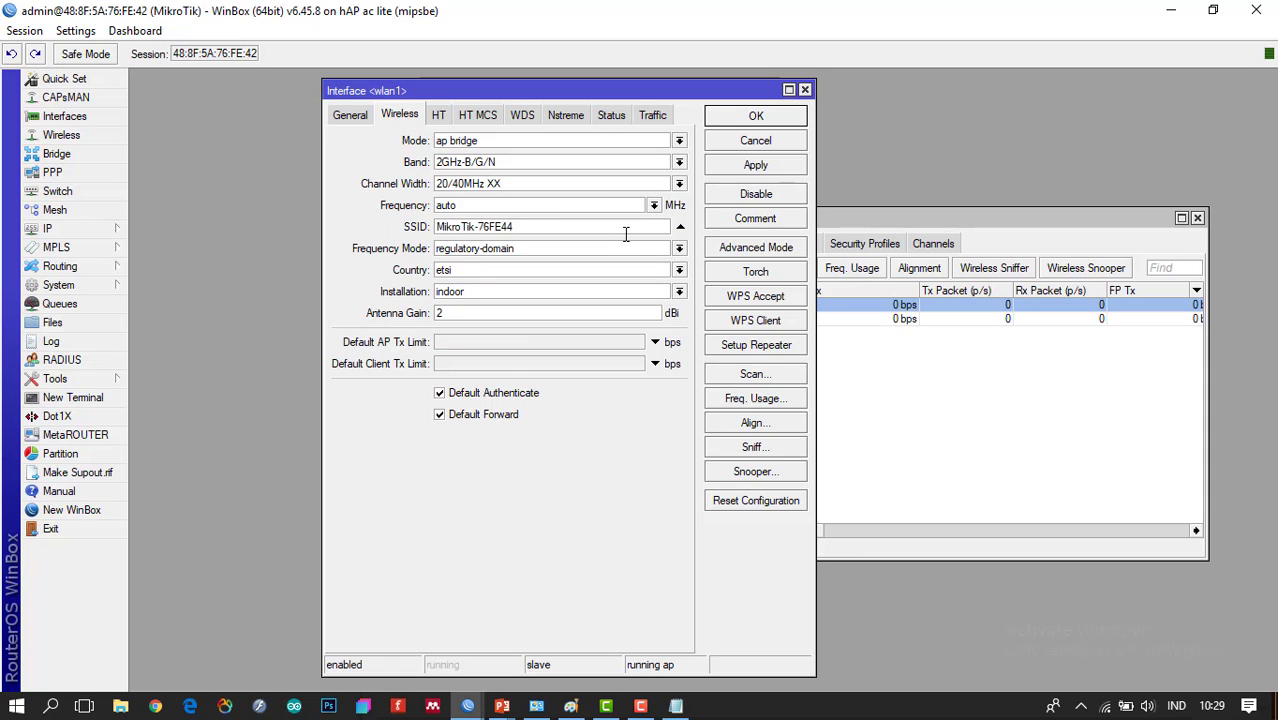
{"action": "left_click", "coordinate": [626, 234]}
{"action": "left_click_drag", "start_coordinate": [513, 227], "coordinate": [479, 226]}
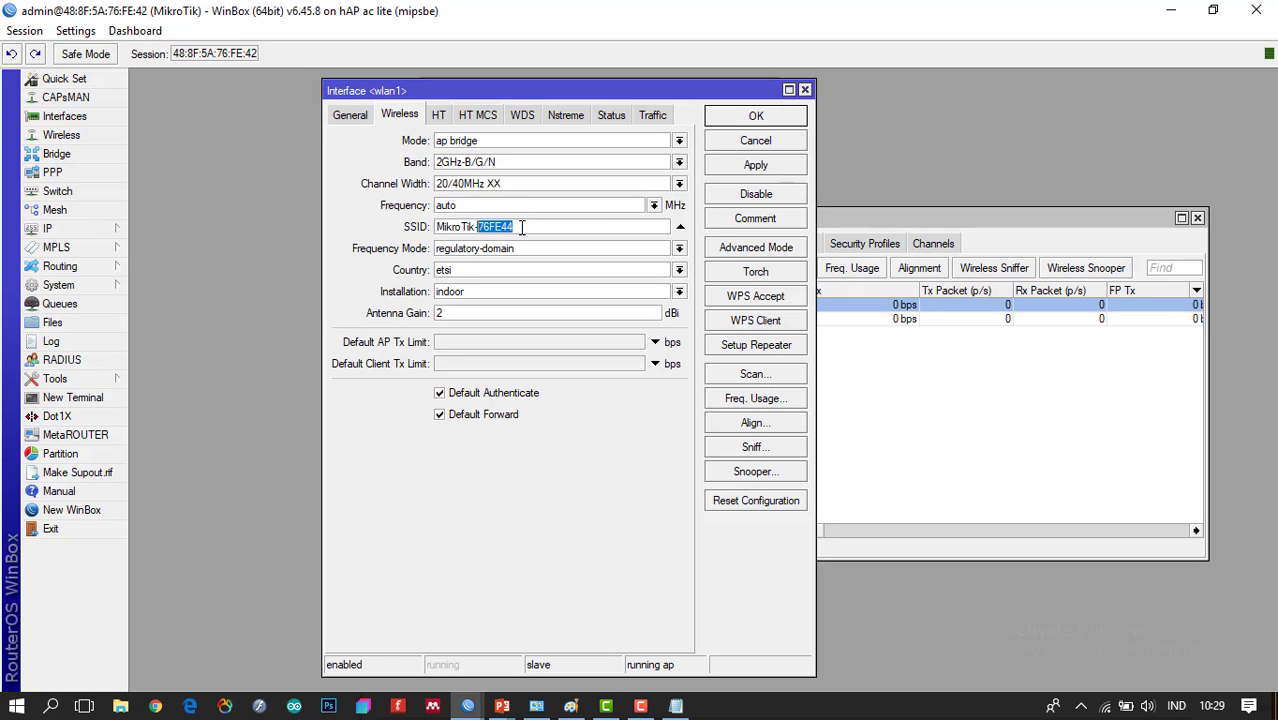
Connect the laptop to the open MikroTik-76FE44 Wi-Fi network
{"action": "left_click", "coordinate": [1106, 706]}
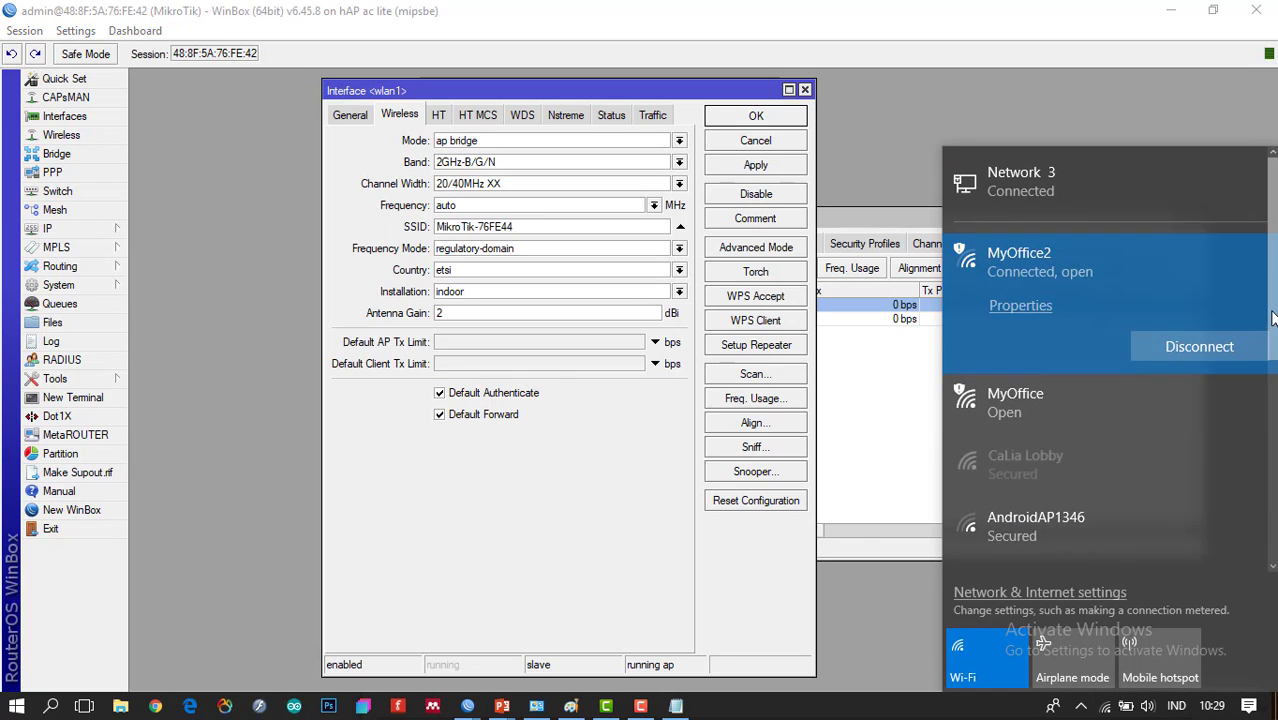
{"action": "left_click_drag", "start_coordinate": [1272, 318], "coordinate": [1228, 442]}
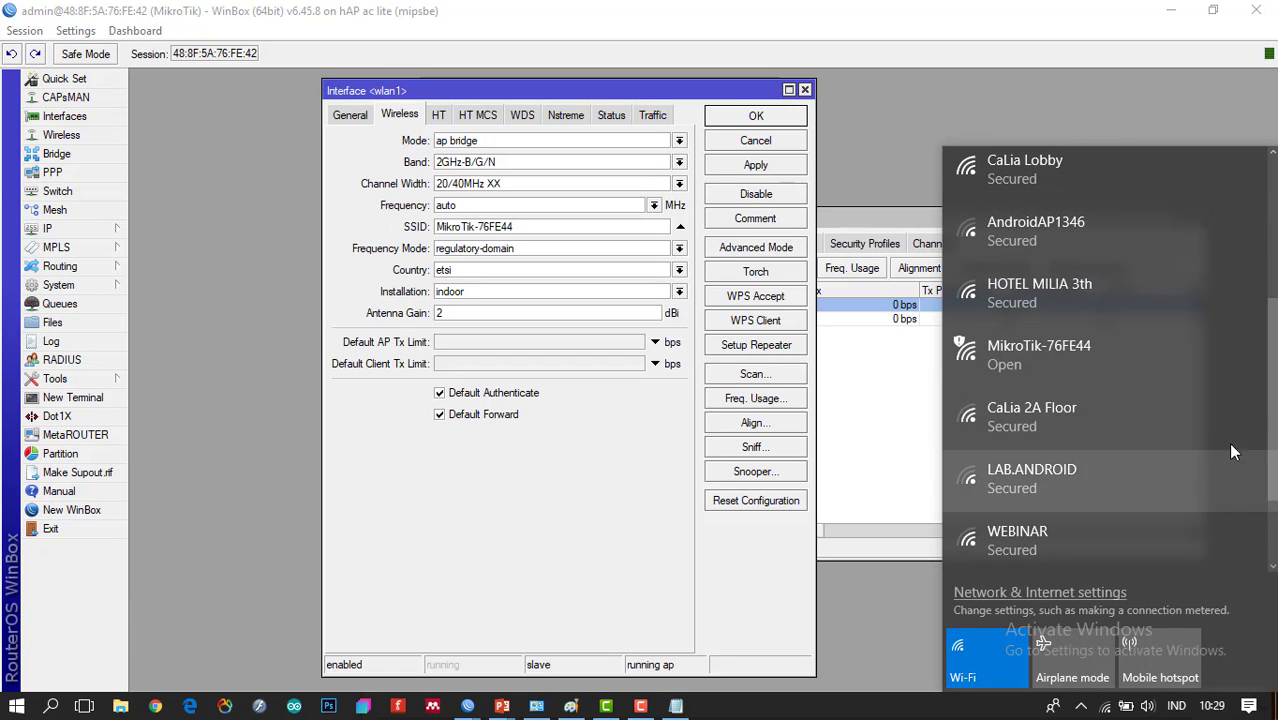
{"action": "left_click", "coordinate": [1146, 362]}
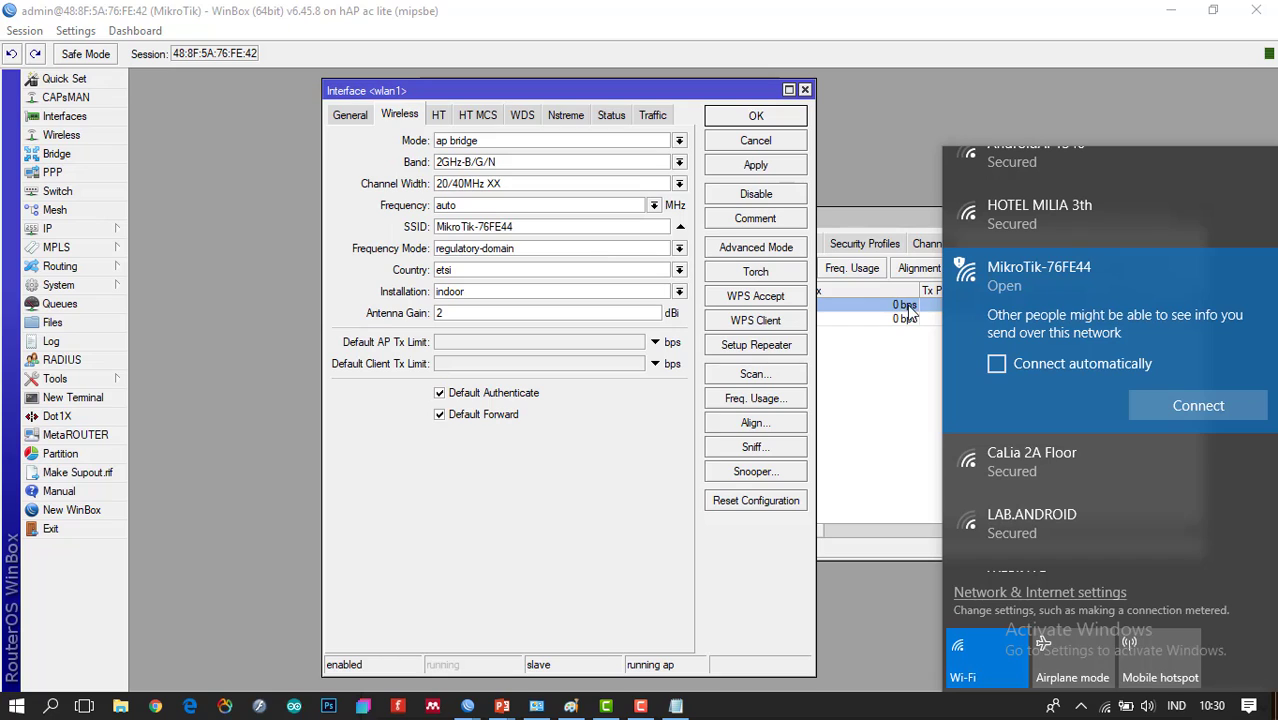
{"action": "left_click", "coordinate": [1190, 405]}
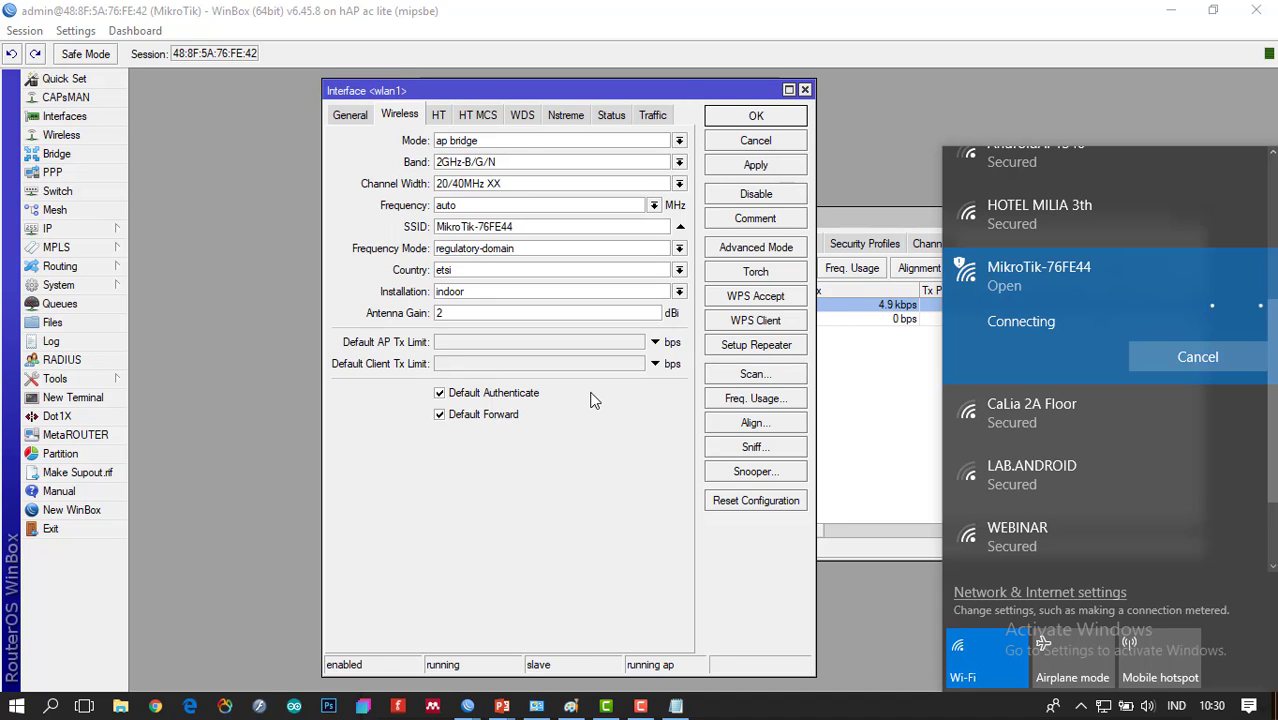
Close wlan1's settings, open wlan2's settings, and bring Notepad forward
{"action": "left_click", "coordinate": [363, 115]}
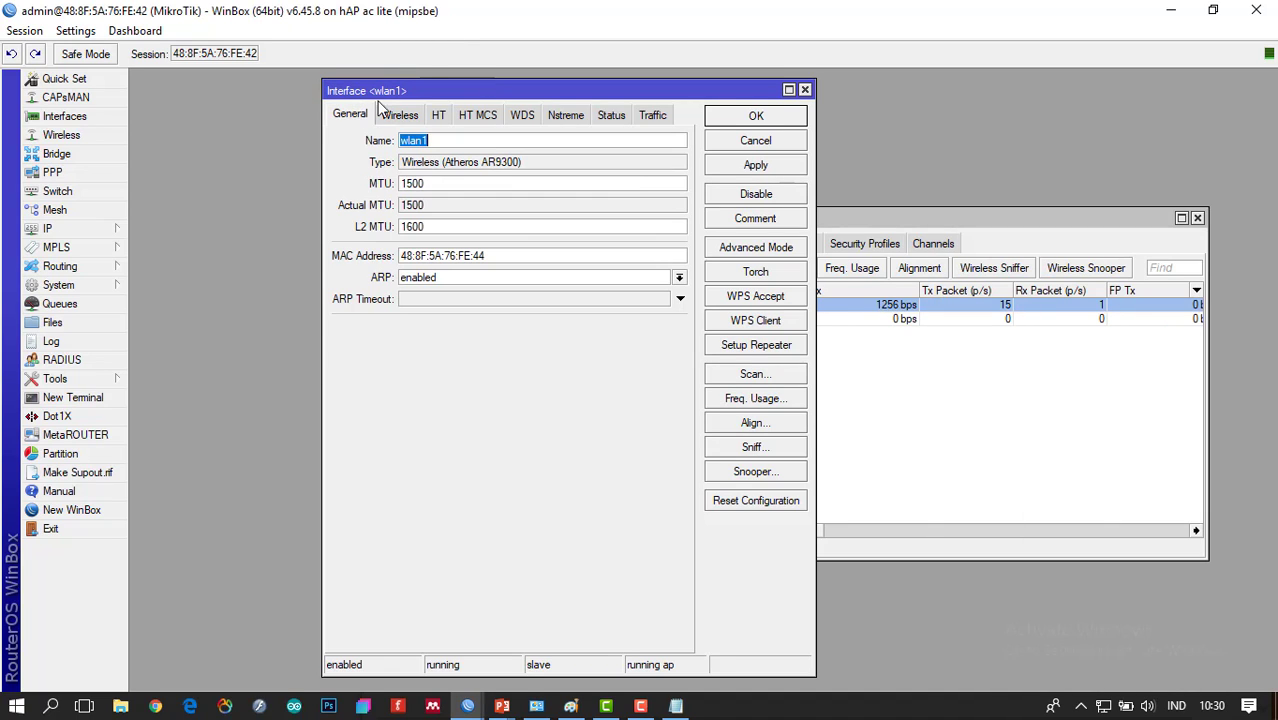
{"action": "left_click", "coordinate": [804, 90]}
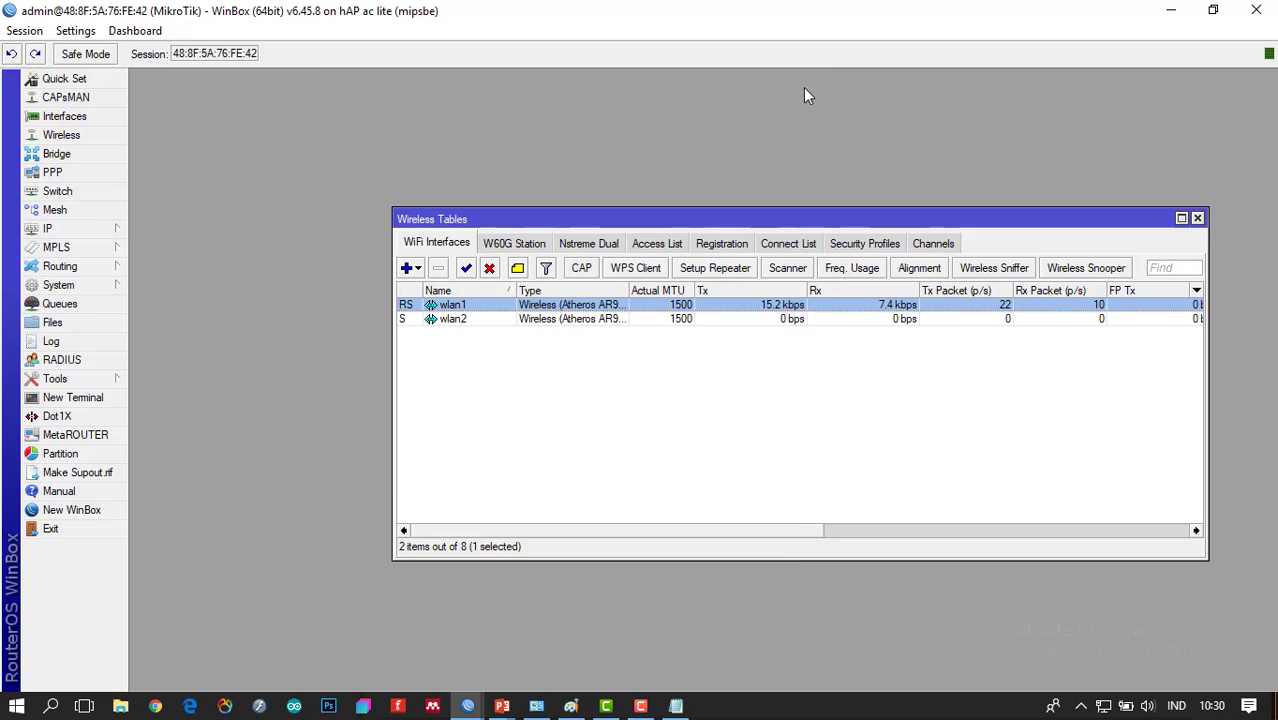
{"action": "left_click", "coordinate": [455, 320]}
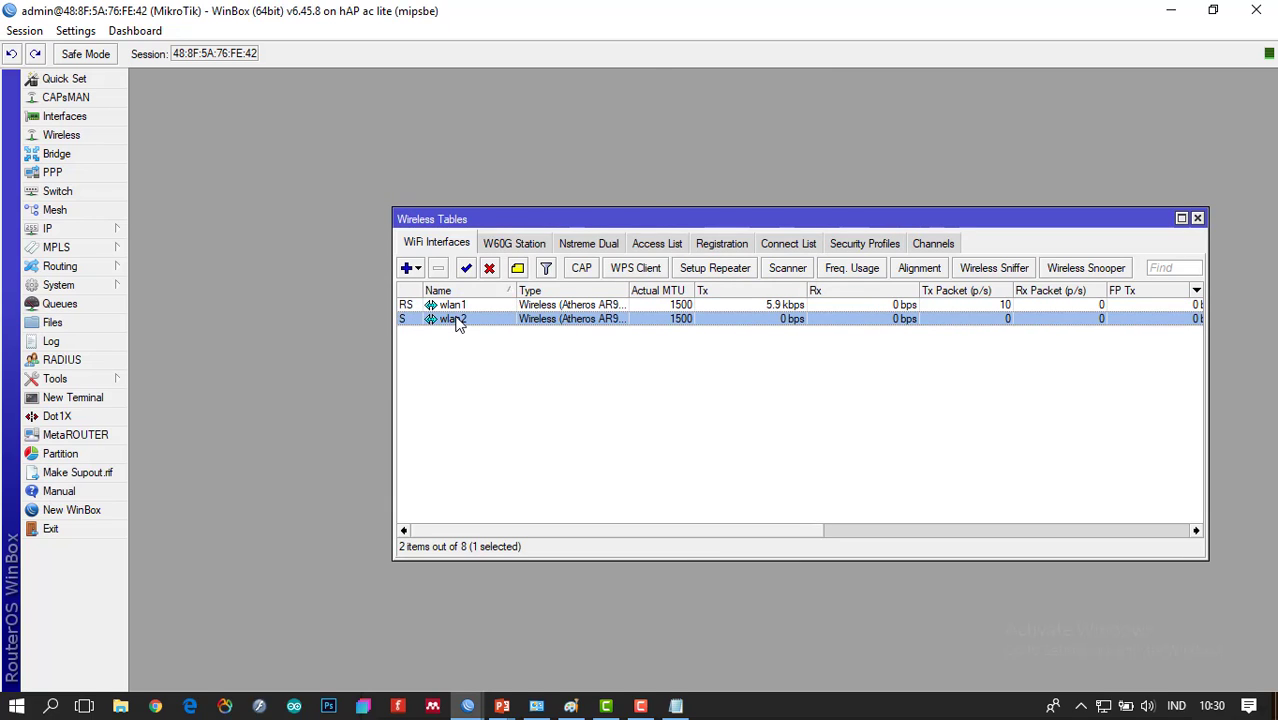
{"action": "double_click", "coordinate": [455, 320]}
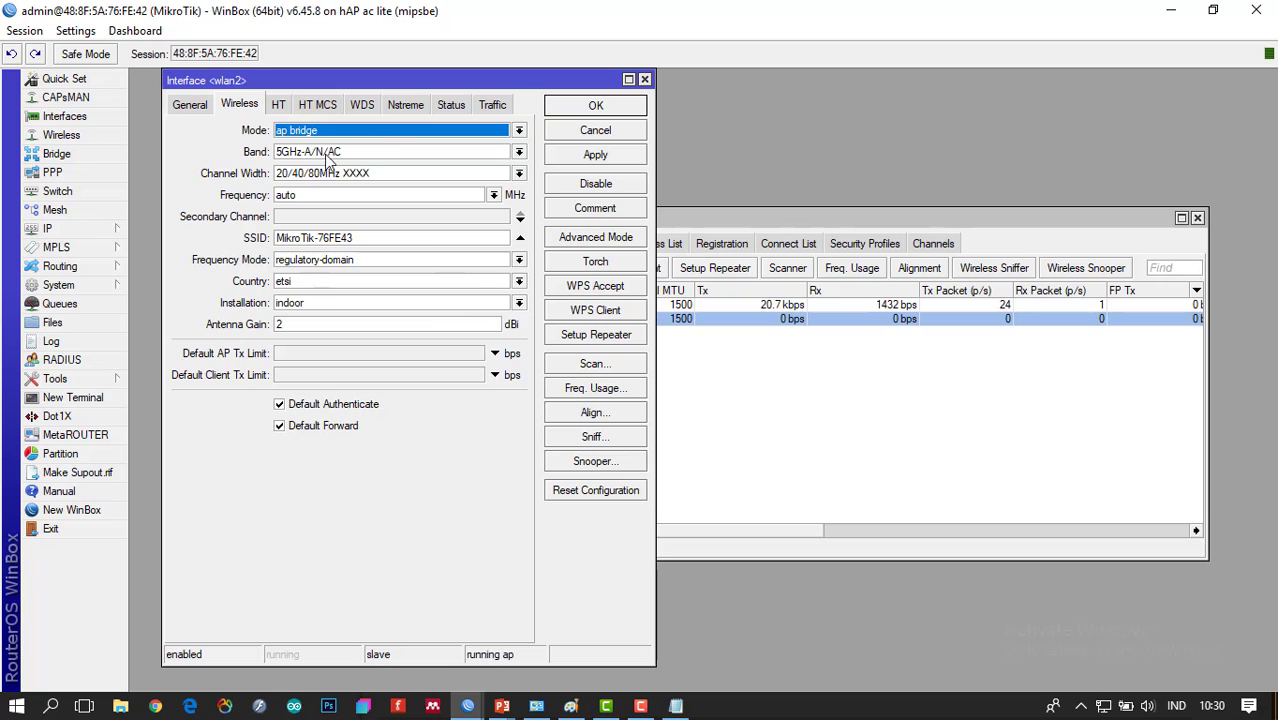
{"action": "left_click", "coordinate": [670, 700]}
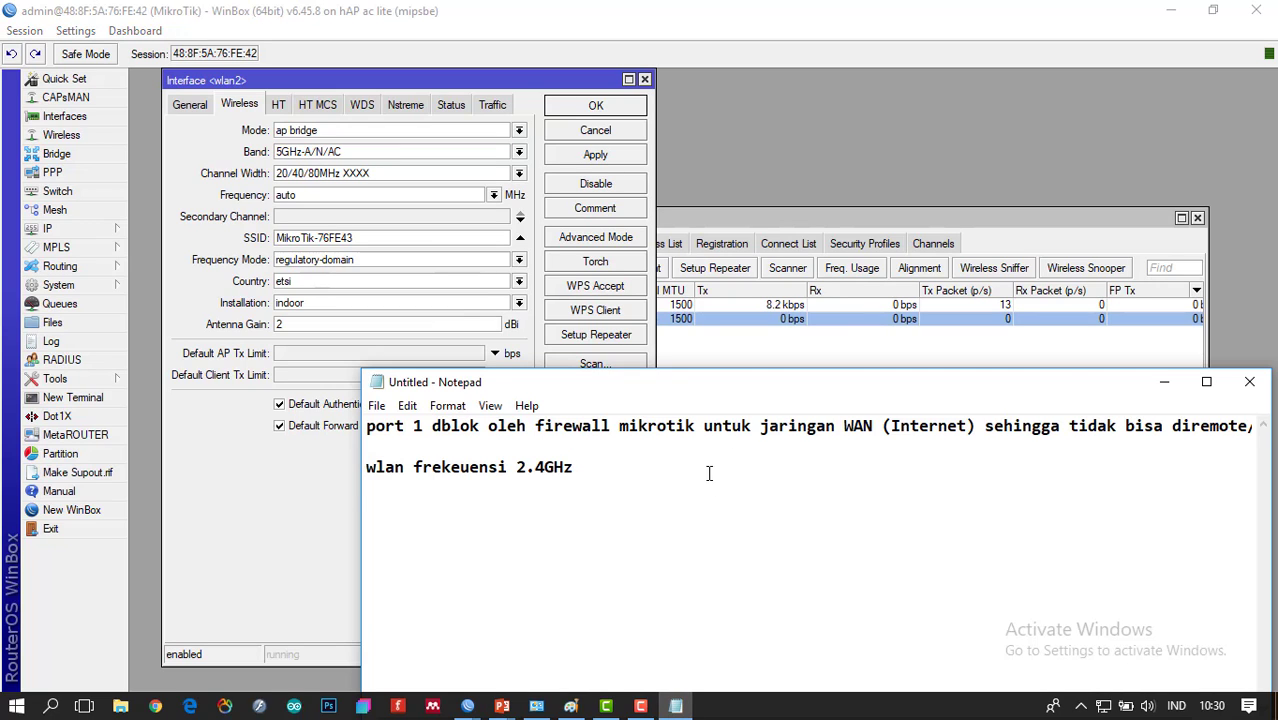
Add the line 'wlan frekuensi 5 GHz' in Notepad and highlight both wlan lines
{"action": "type", "text": "wlan freke"}
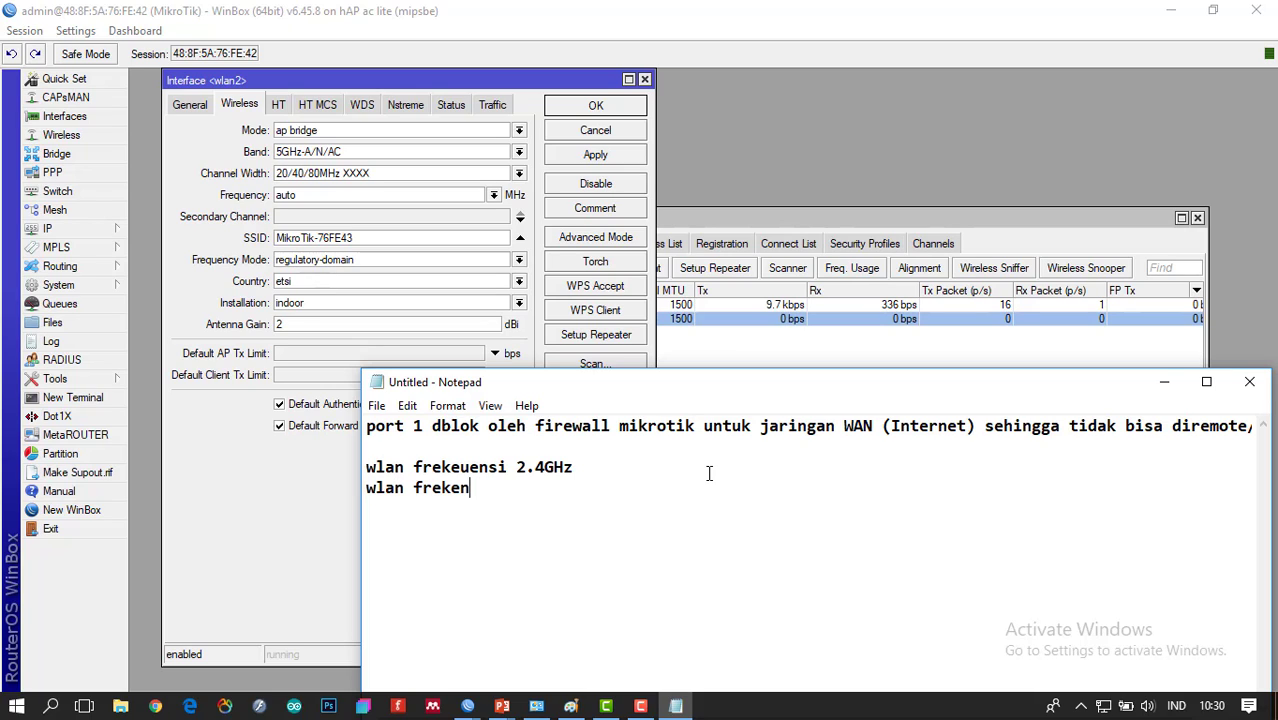
{"action": "key", "text": "BackSpace"}
{"action": "type", "text": "e"}
{"action": "key", "text": "BackSpace"}
{"action": "type", "text": "uensi 5 GHz"}
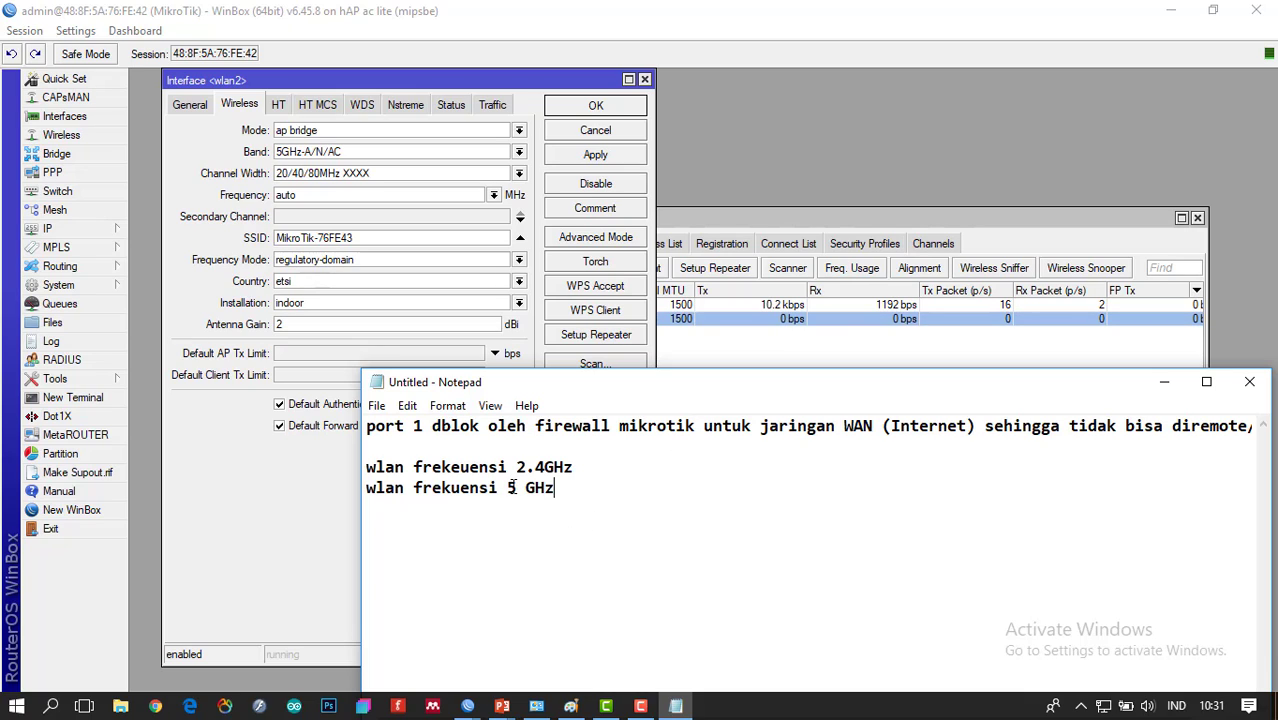
{"action": "left_click_drag", "start_coordinate": [570, 486], "coordinate": [343, 470]}
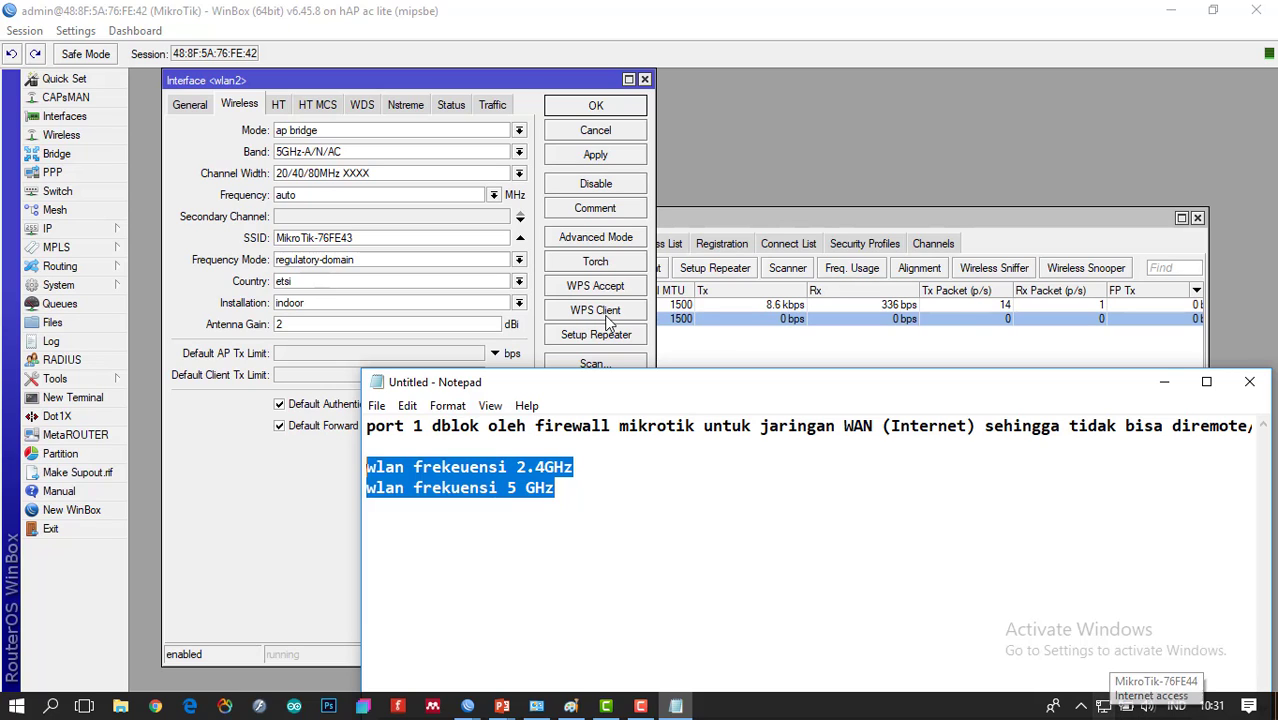
Highlight the '43' ending of wlan2's SSID MikroTik-76FE43, then nudge Wireless Tables right
{"action": "left_click", "coordinate": [358, 238]}
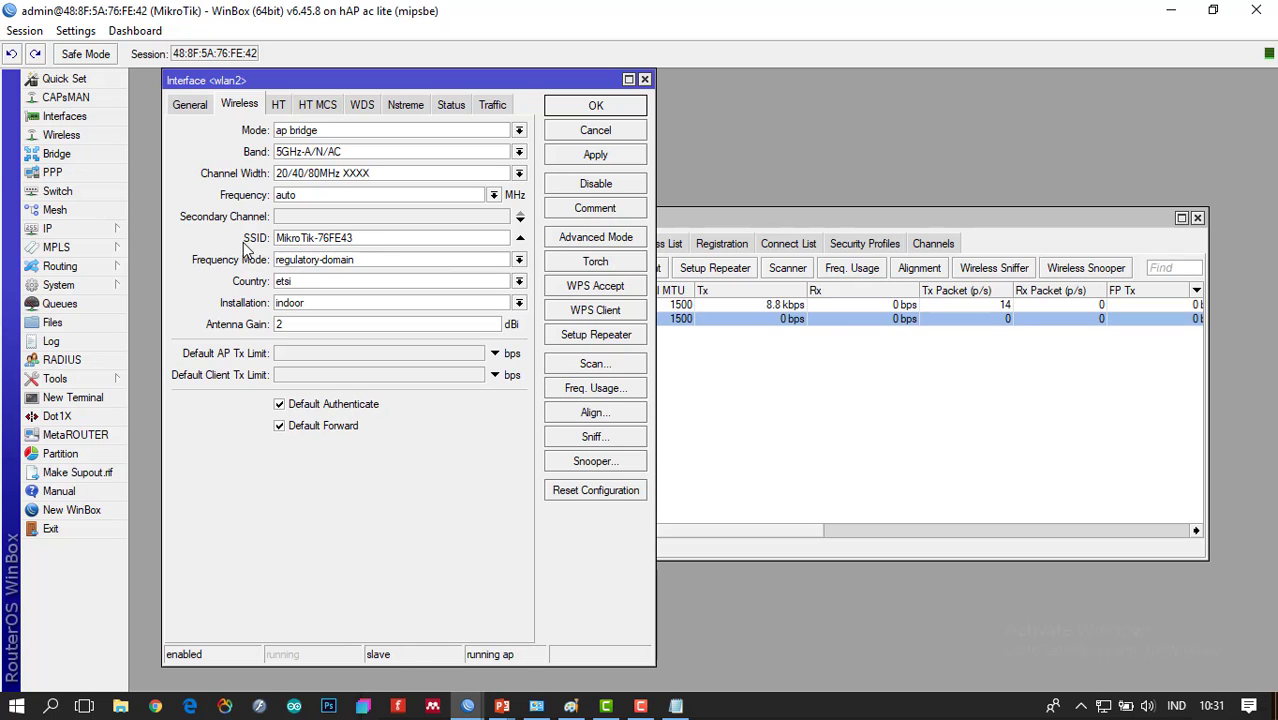
{"action": "left_click_drag", "start_coordinate": [364, 238], "coordinate": [320, 237]}
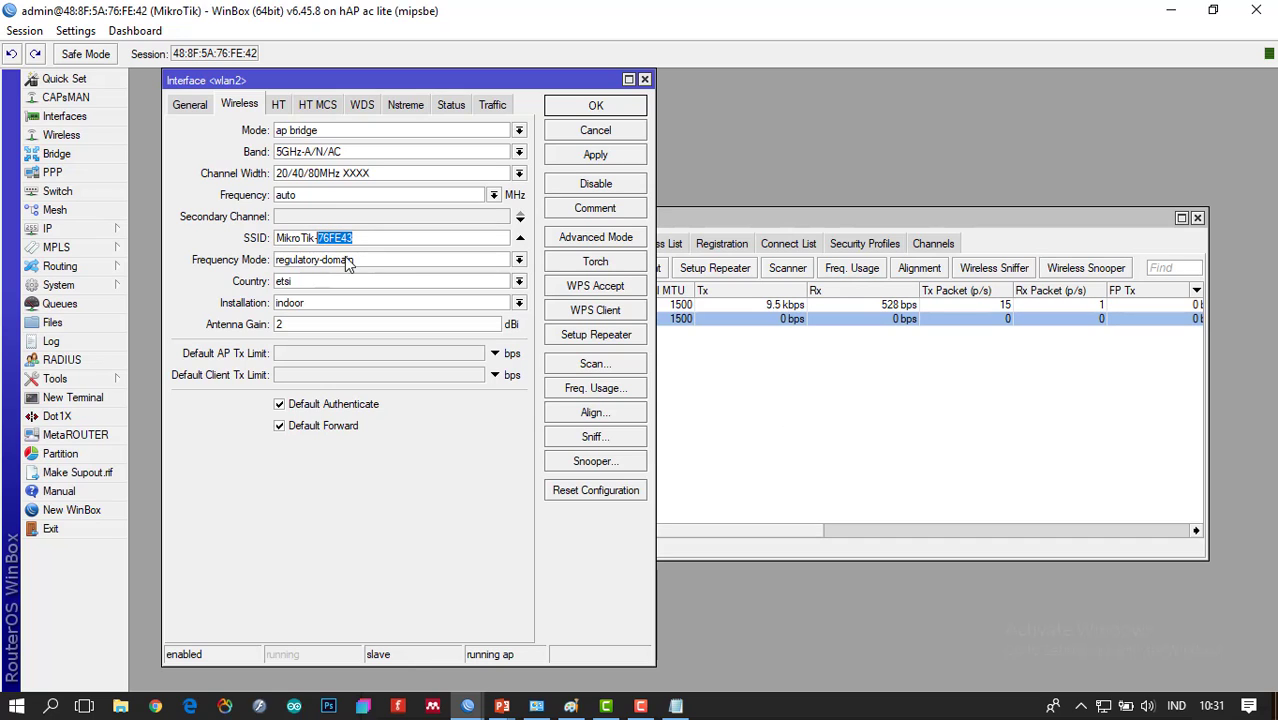
{"action": "left_click", "coordinate": [896, 412]}
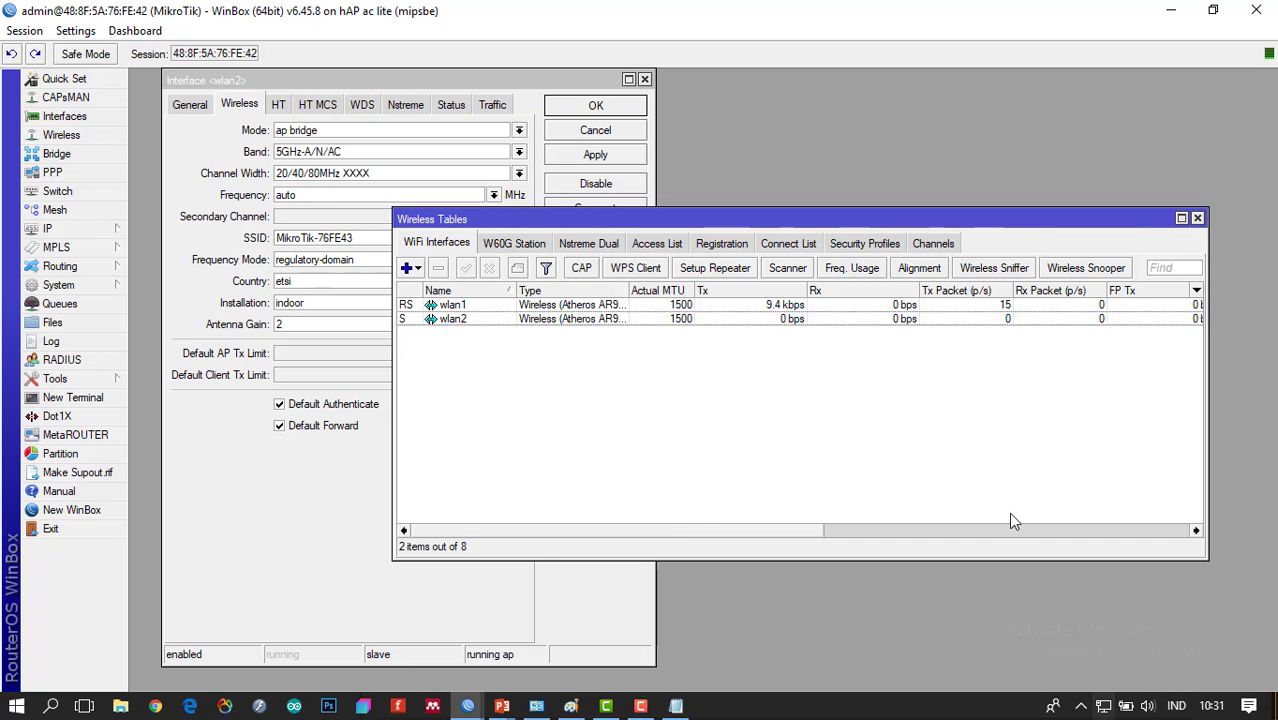
{"action": "left_click_drag", "start_coordinate": [882, 210], "coordinate": [956, 201]}
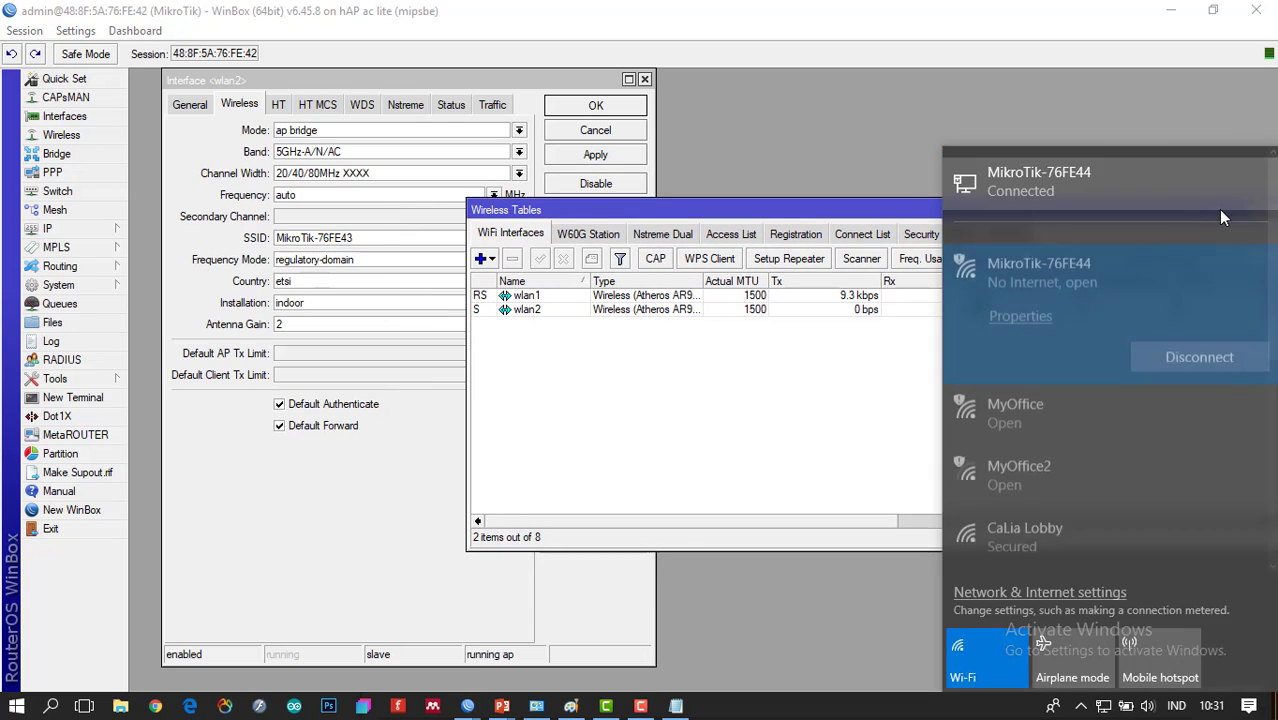
Disconnect the laptop from MikroTik-76FE44 and return to wlan2's settings window
{"action": "left_click_drag", "start_coordinate": [1272, 209], "coordinate": [1272, 455]}
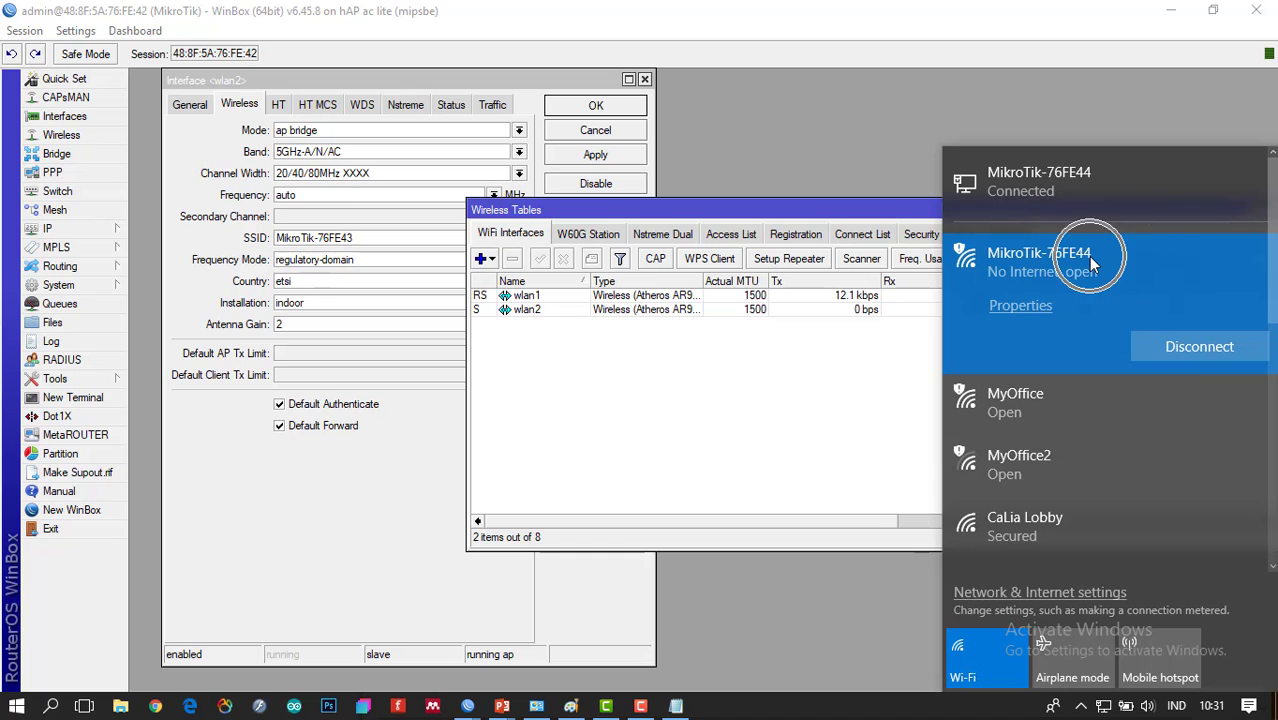
{"action": "left_click", "coordinate": [1220, 355]}
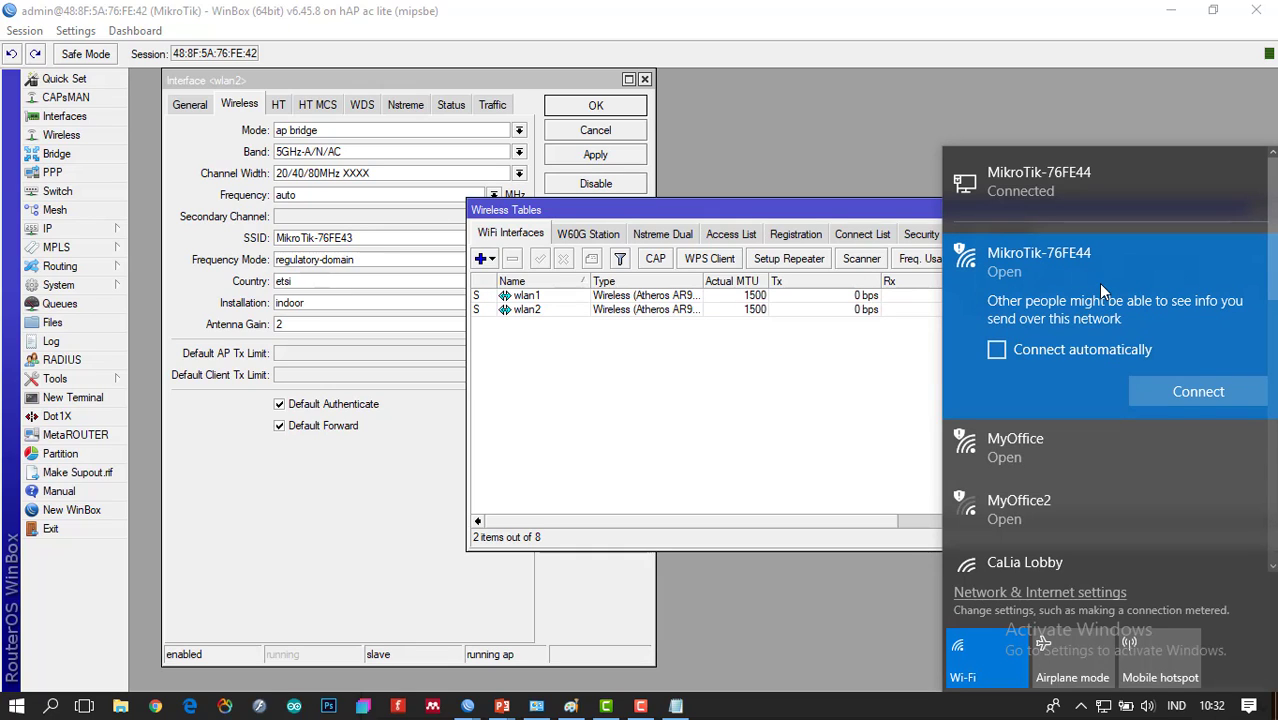
{"action": "scroll", "coordinate": [1098, 283], "scroll_direction": "down", "scroll_amount": 5}
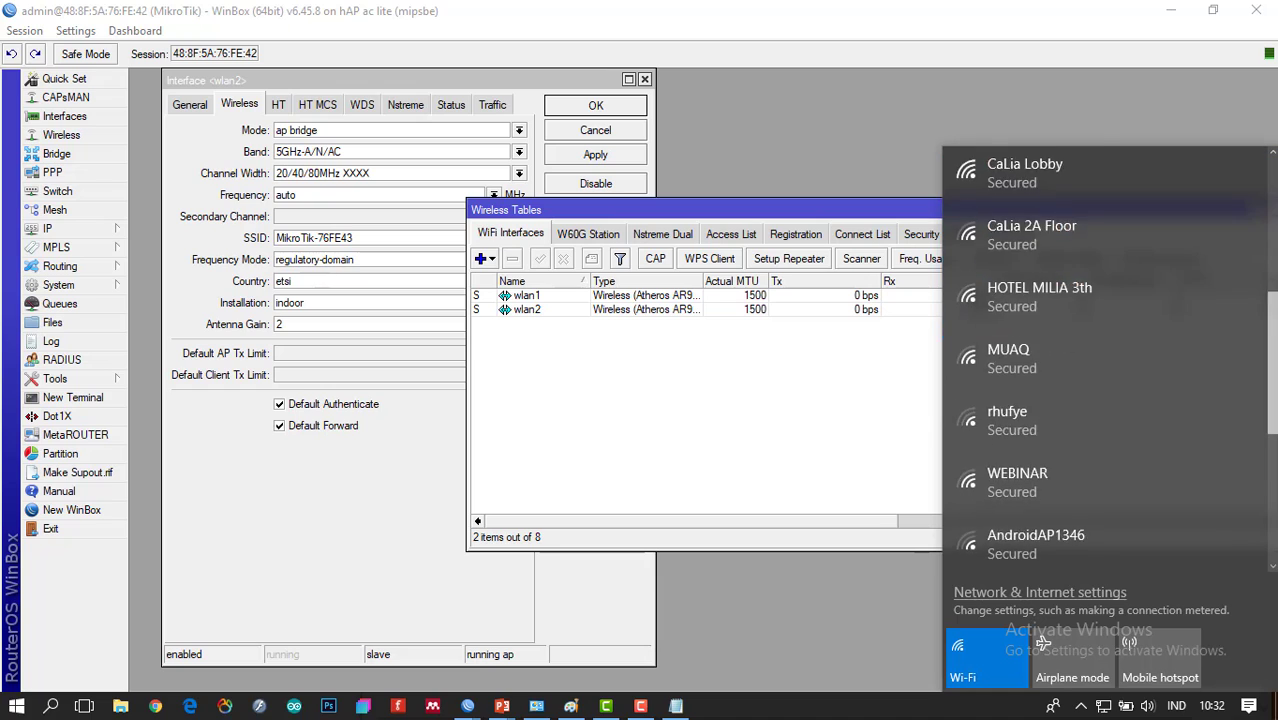
{"action": "scroll", "coordinate": [1040, 480], "scroll_direction": "down", "scroll_amount": 4}
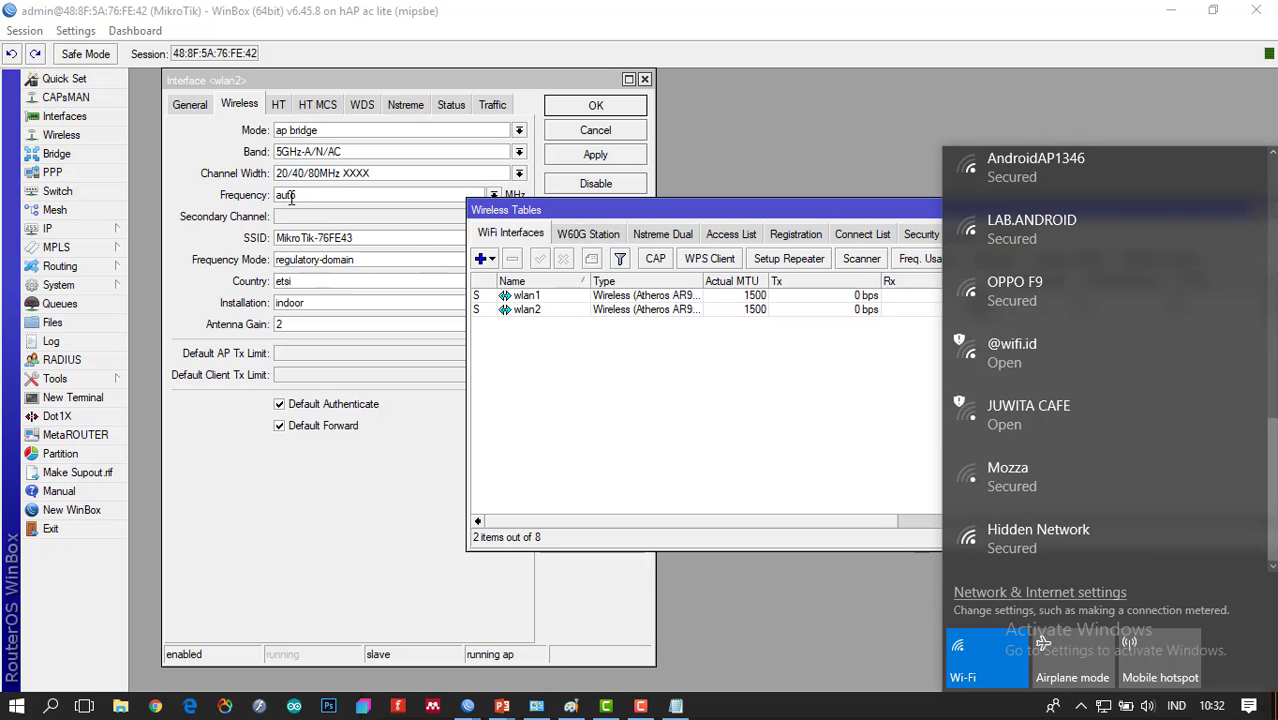
{"action": "left_click", "coordinate": [222, 152]}
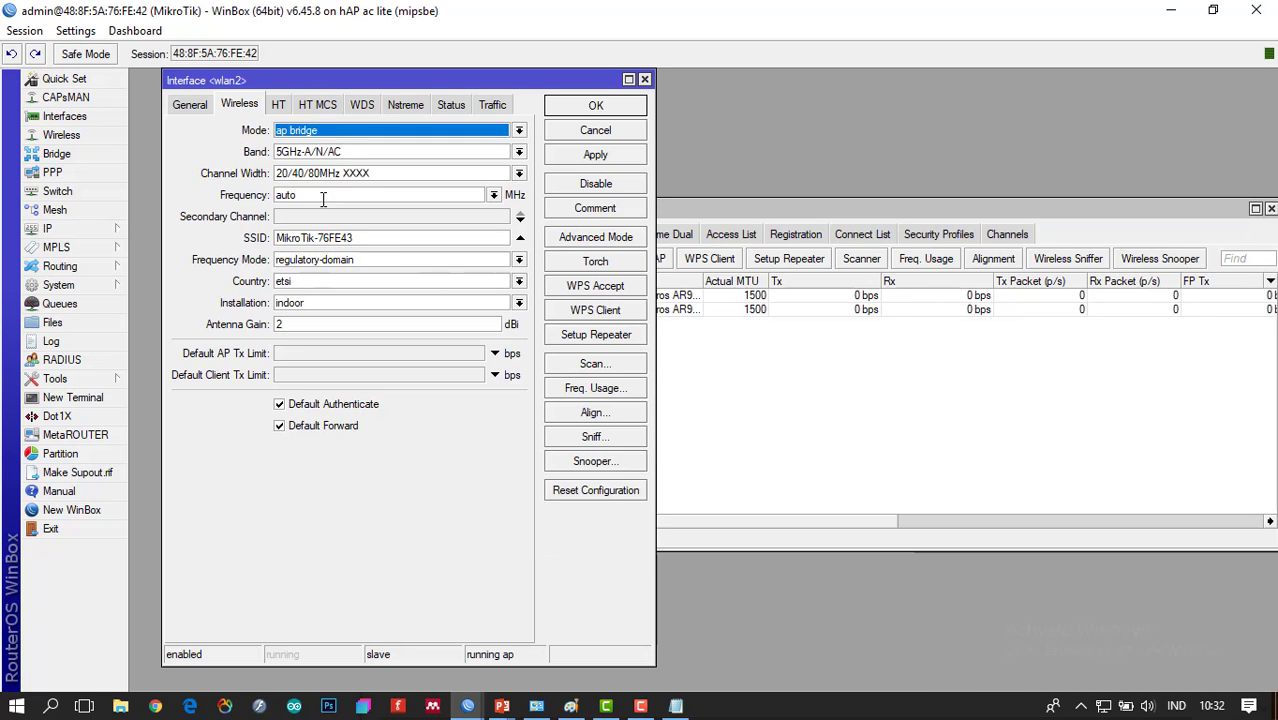
In Notepad, type 'an frekeuensi 2.4GHz .. laptop saya wifi 2.4' on the 2.4GHz line and select the 5 in the 5 GHz line
{"action": "left_click", "coordinate": [676, 706]}
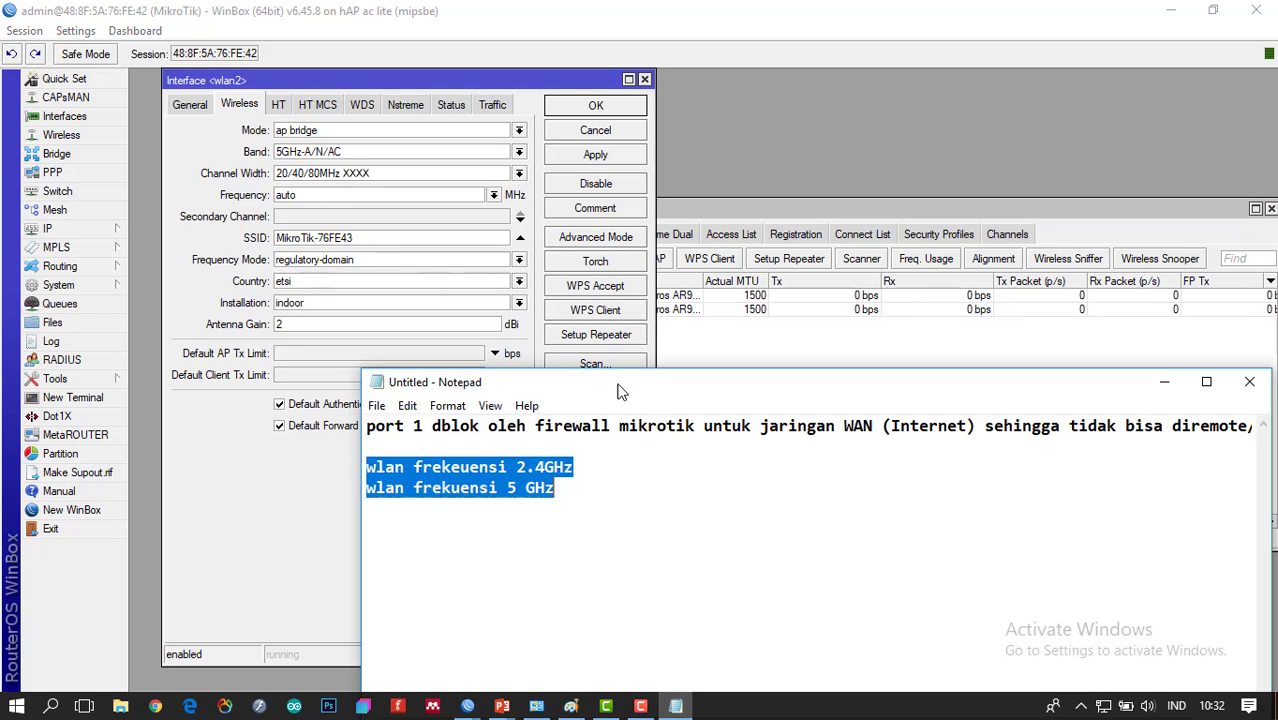
{"action": "left_click", "coordinate": [630, 476]}
{"action": "type", "text": "an frekeuensi 2"}
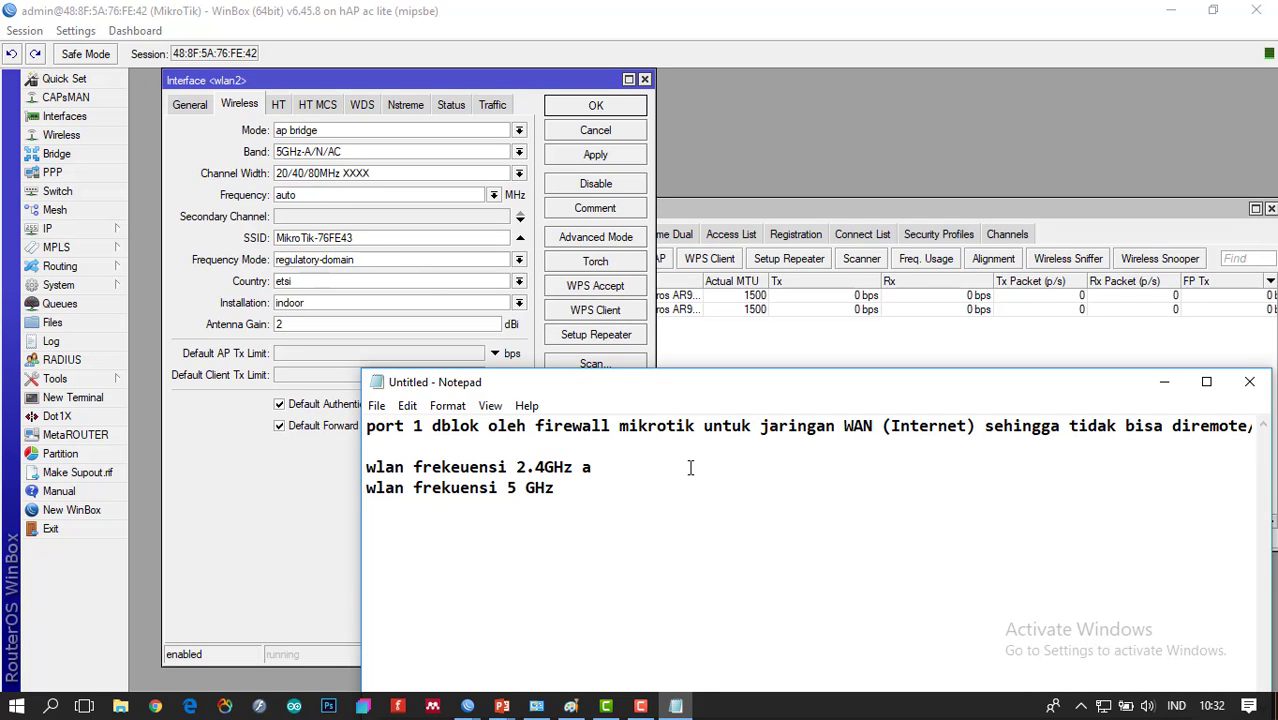
{"action": "type", "text": ".4GHz .. laptop saya wifi 2"}
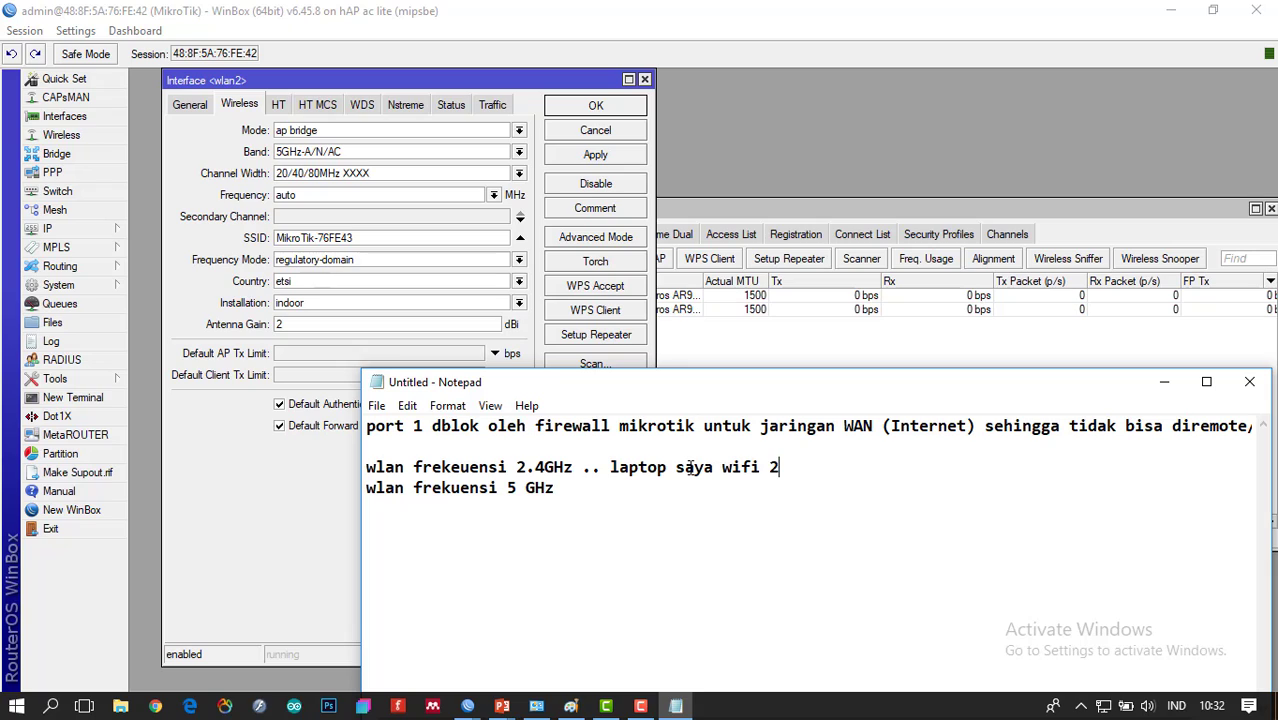
{"action": "type", "text": ".4"}
{"action": "left_click_drag", "start_coordinate": [506, 488], "coordinate": [517, 488]}
{"action": "left_click", "coordinate": [1104, 707]}
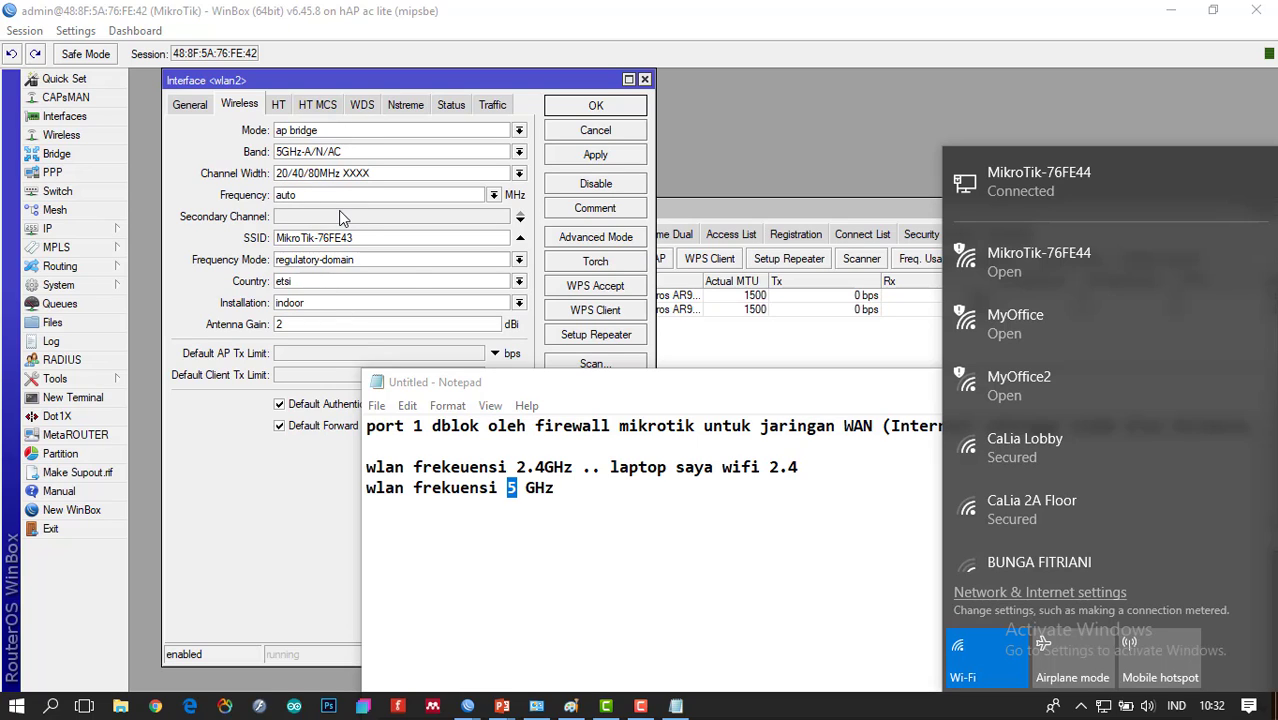
Close the wlan2 interface settings in WinBox and move the wireless interfaces table toward the centre
{"action": "left_click", "coordinate": [608, 154]}
{"action": "left_click", "coordinate": [618, 106]}
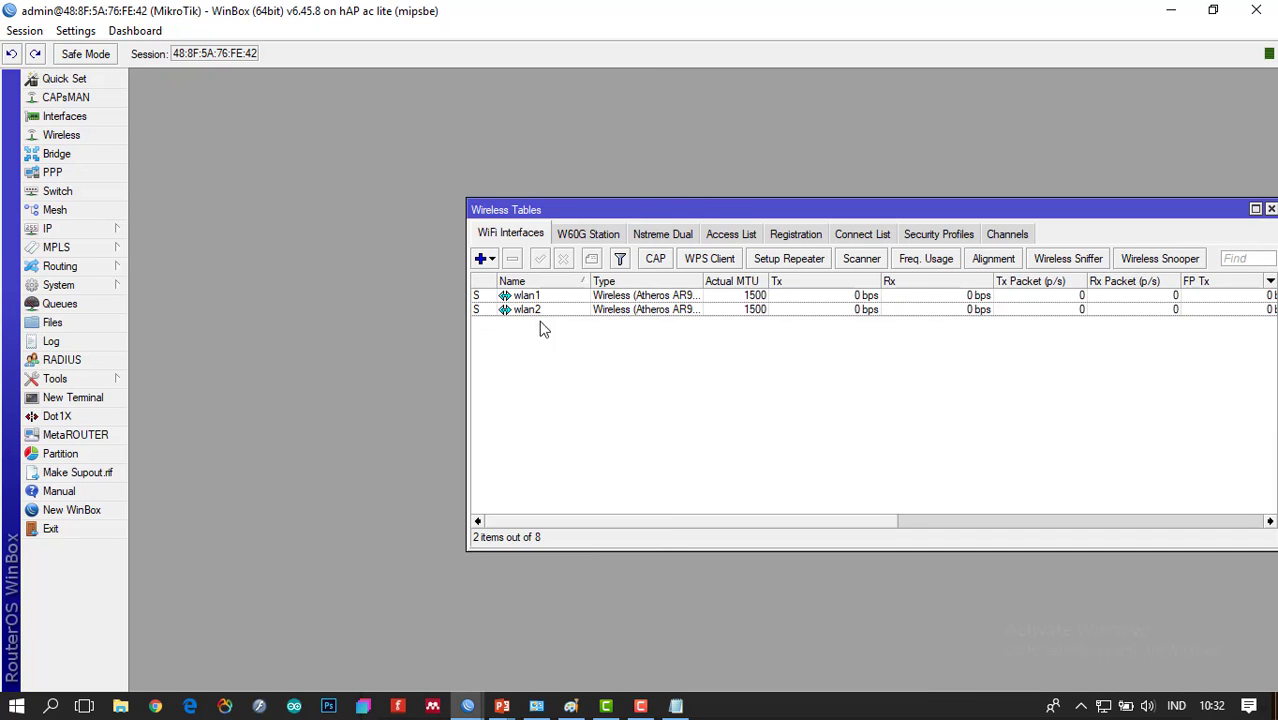
{"action": "left_click_drag", "start_coordinate": [635, 213], "coordinate": [411, 186]}
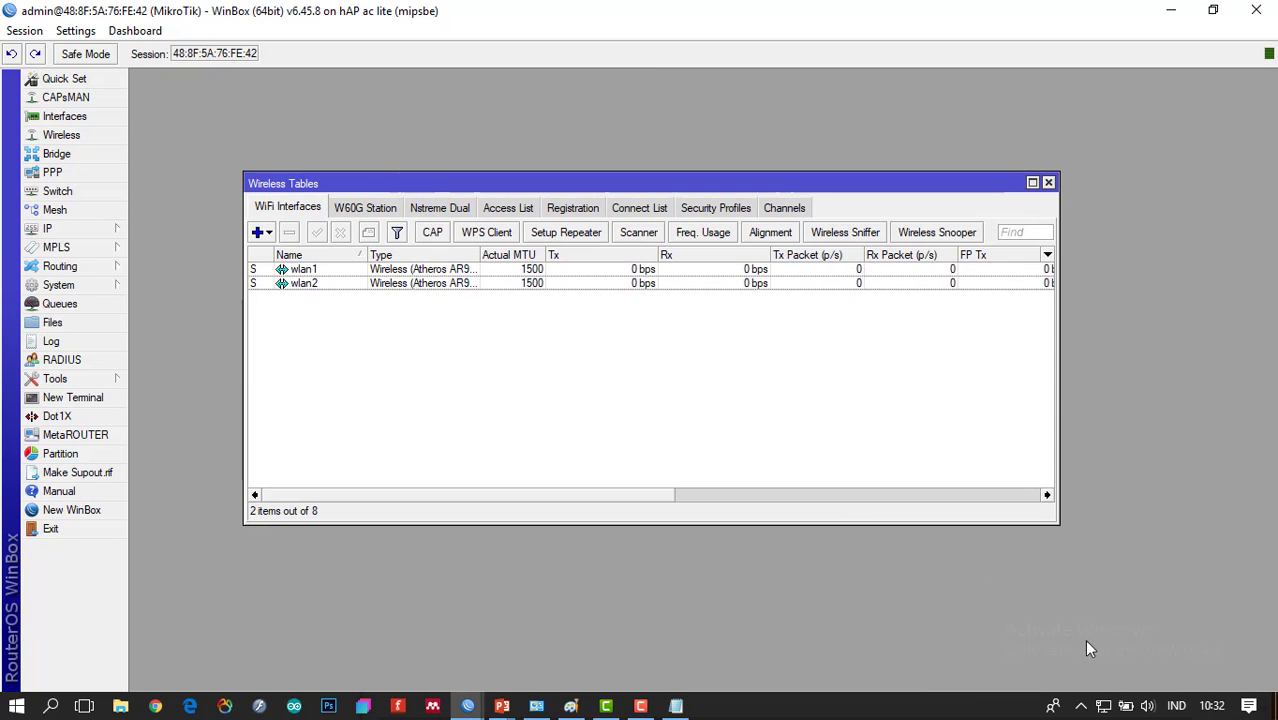
Connect the laptop to the open MikroTik-76FE44 Wi-Fi, then return to the WLAN slide show
{"action": "left_click", "coordinate": [1108, 704]}
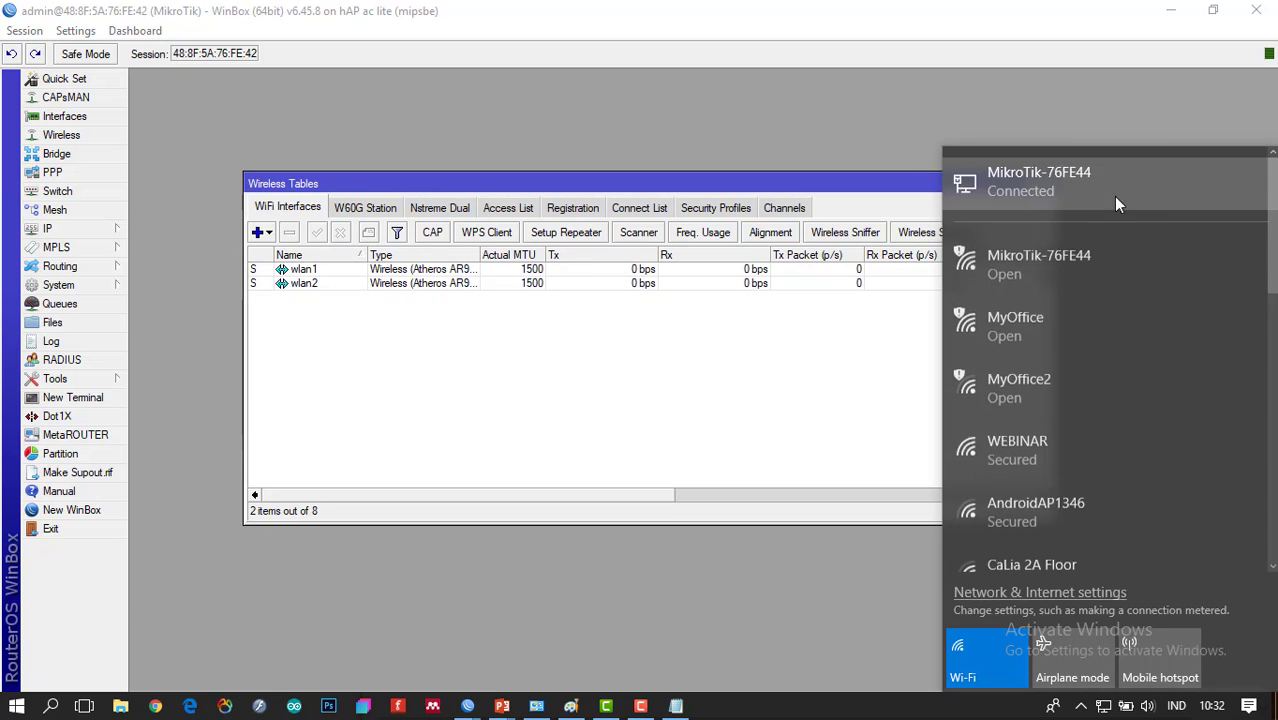
{"action": "left_click", "coordinate": [1121, 277]}
{"action": "left_click", "coordinate": [1180, 384]}
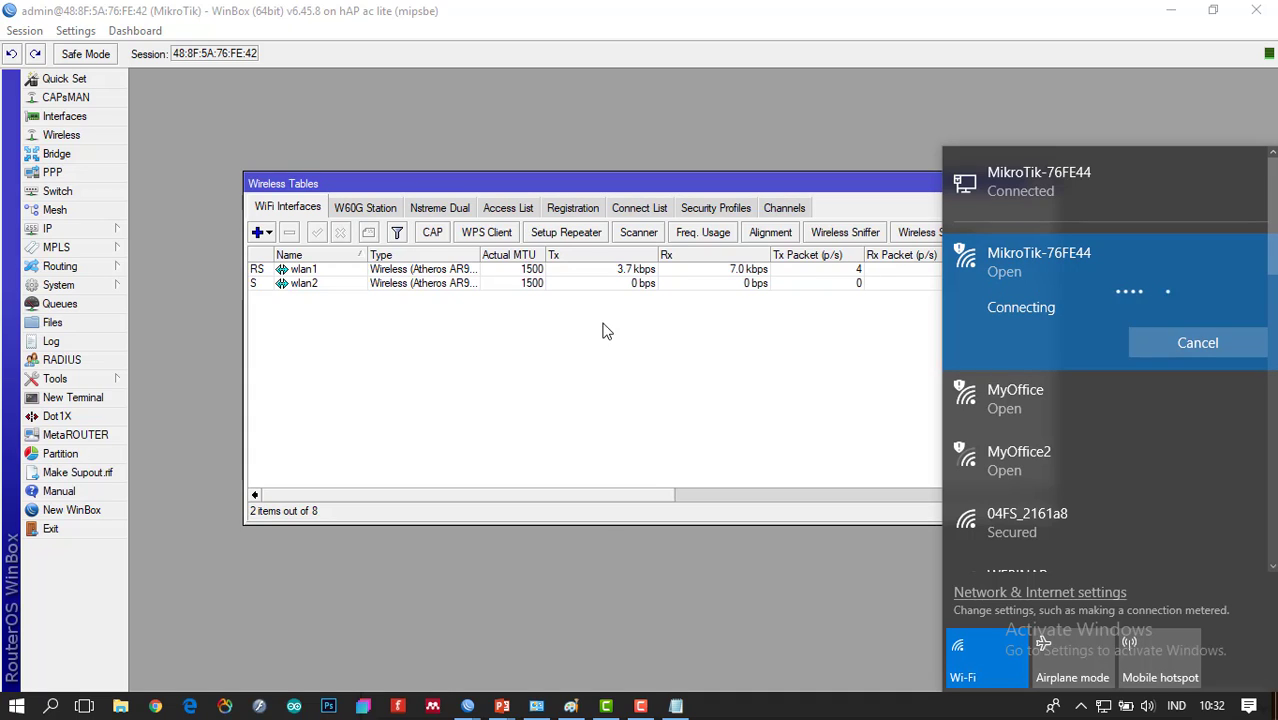
{"action": "mouse_move", "coordinate": [645, 710]}
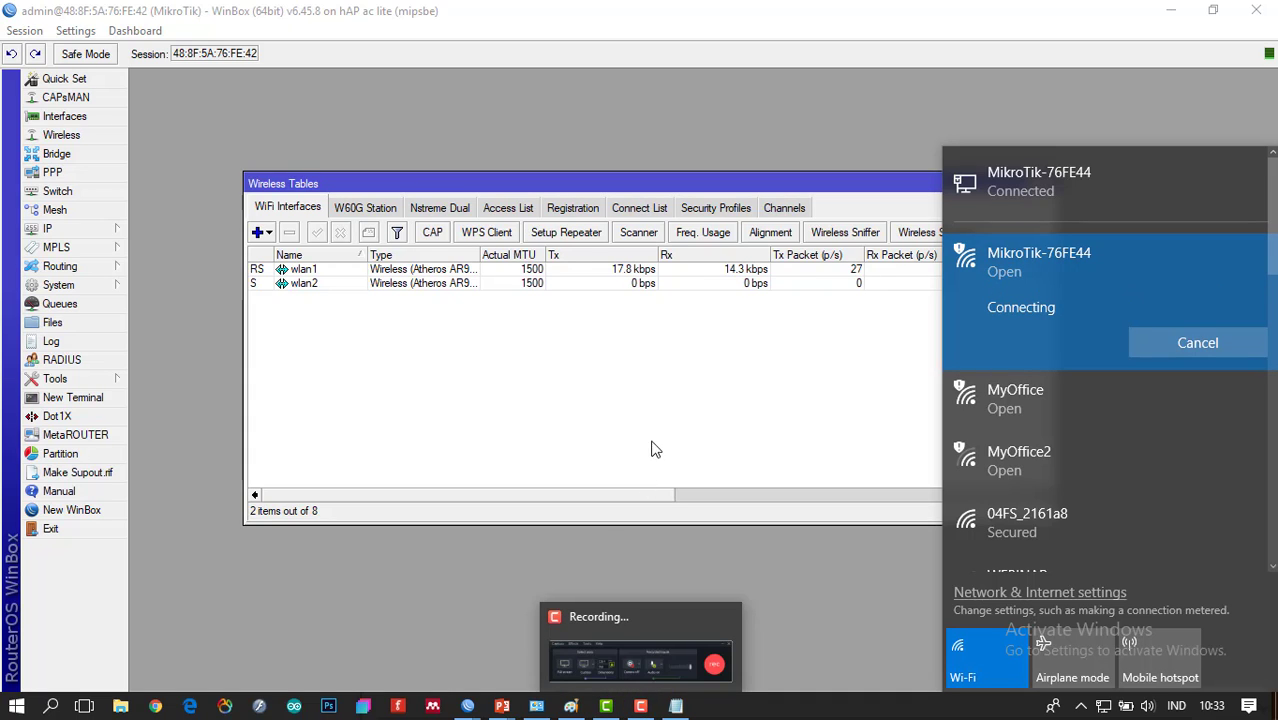
{"action": "left_click", "coordinate": [639, 390]}
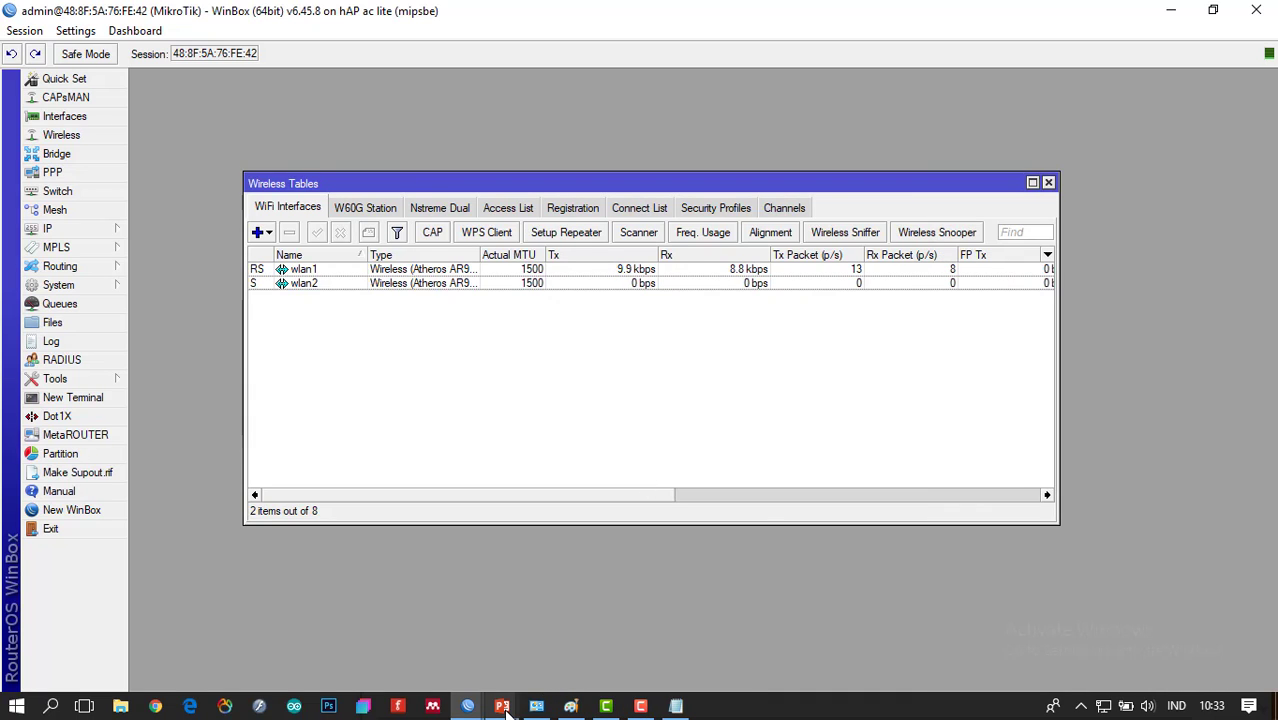
{"action": "mouse_move", "coordinate": [505, 708]}
{"action": "left_click", "coordinate": [555, 618]}
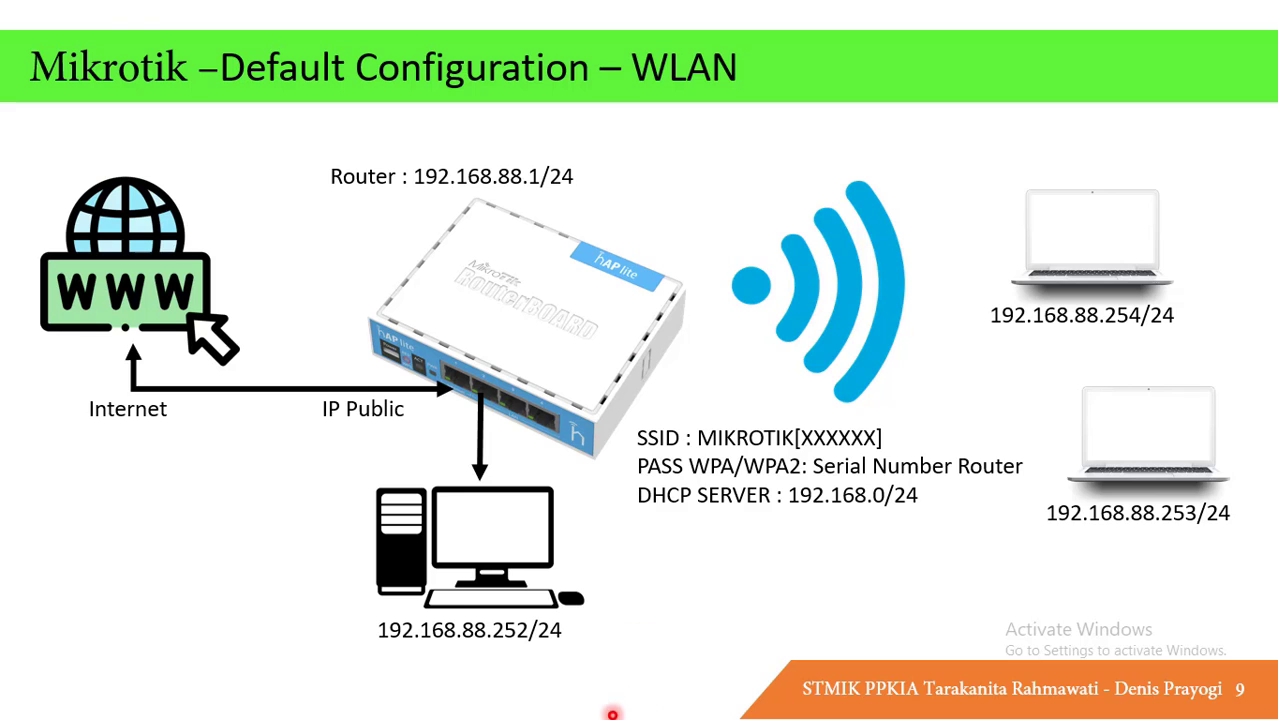
Alt+Tab out of the WLAN slide to check the laptop's MikroTik-76FE44 connection
{"action": "key", "text": "alt+Tab"}
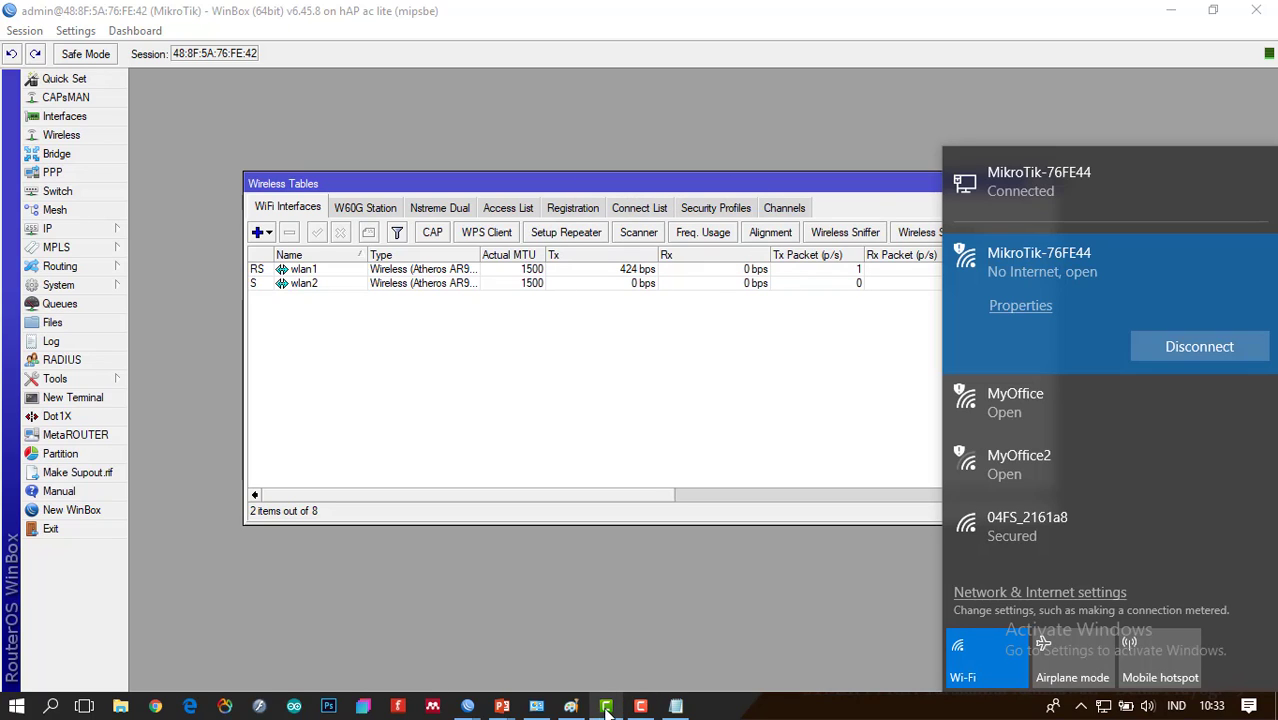
Run ipconfig in a new Command Prompt and highlight Wi-Fi 3's IPv4 address 192.168.88.253
{"action": "key", "text": "super+r"}
{"action": "type", "text": "cmd"}
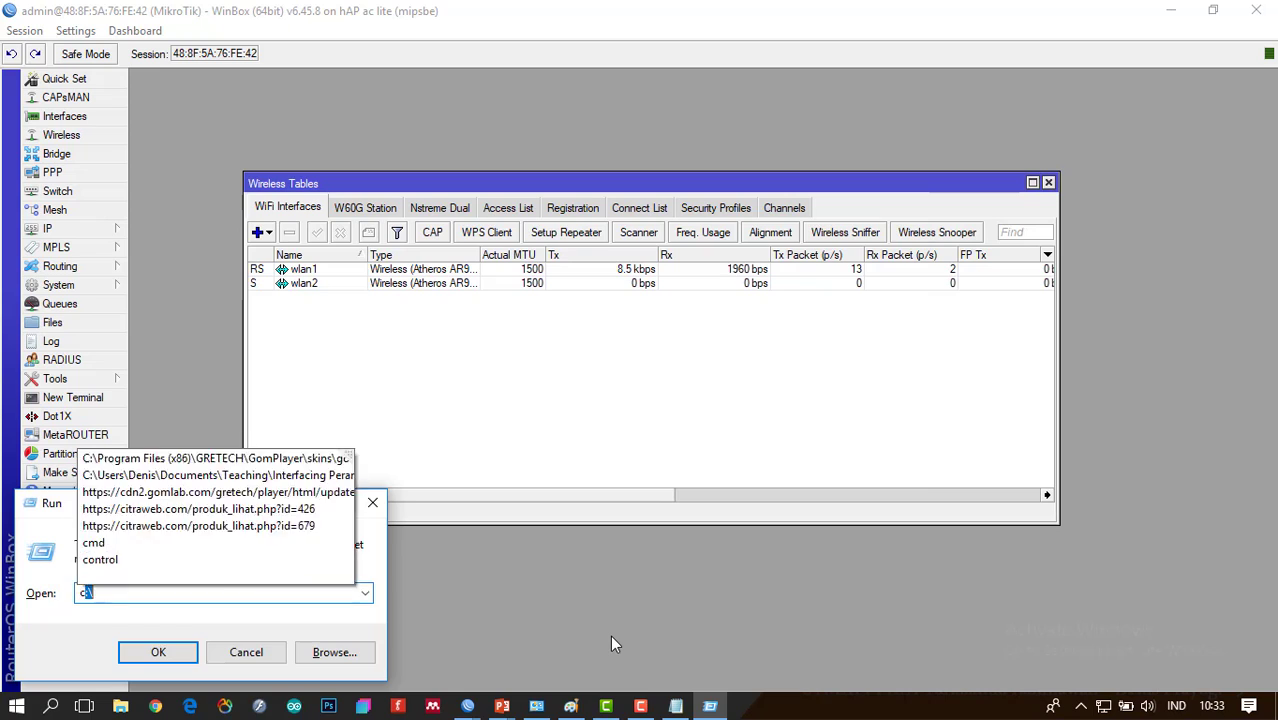
{"action": "key", "text": "Return"}
{"action": "type", "text": "ip"}
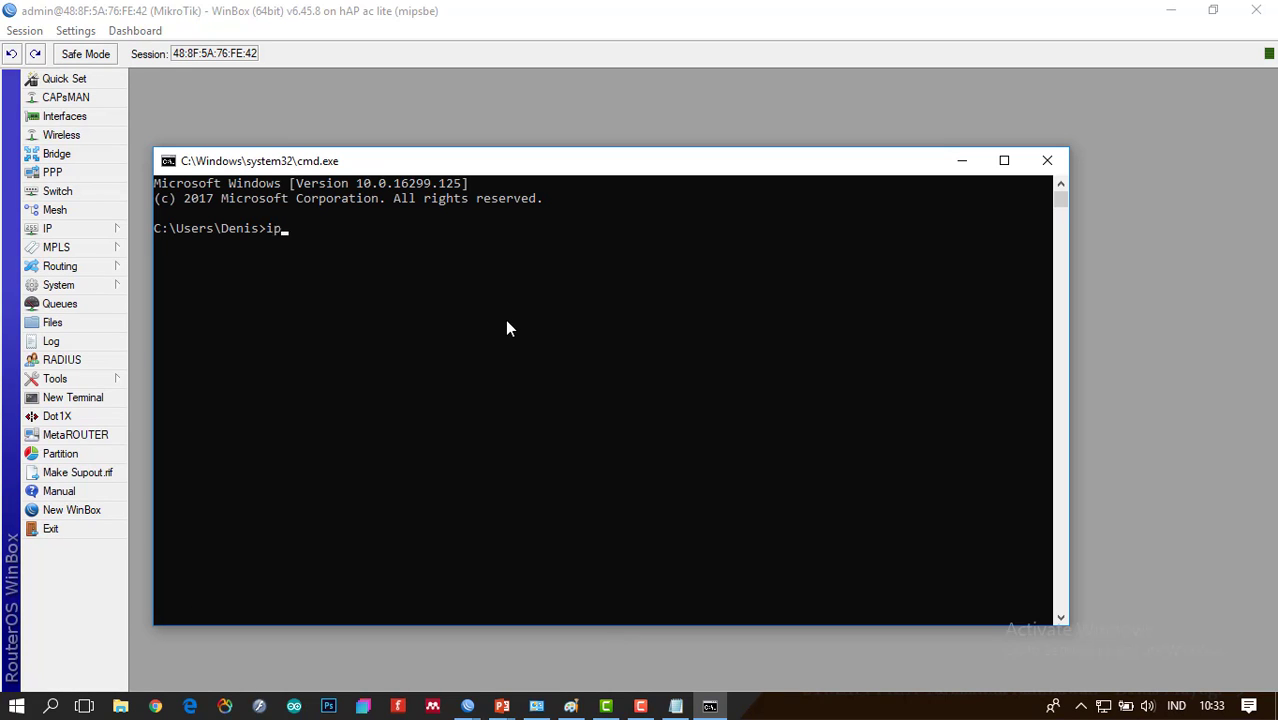
{"action": "type", "text": "config"}
{"action": "key", "text": "Return"}
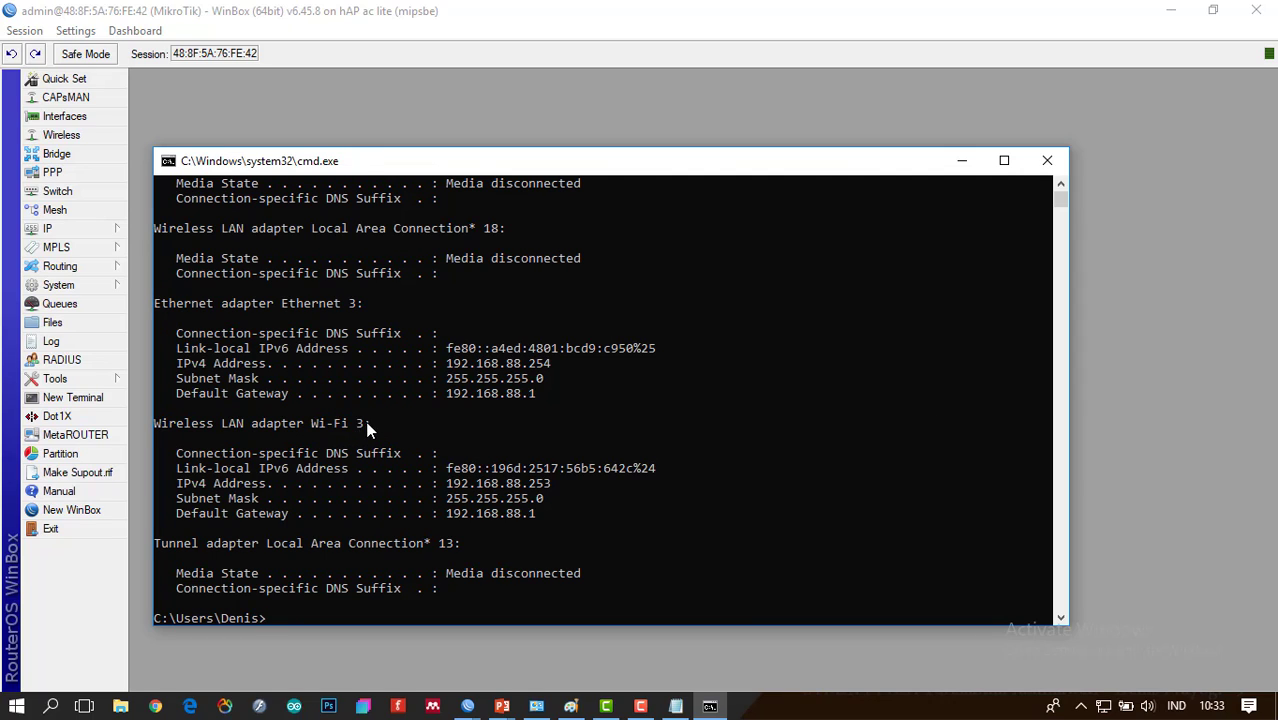
{"action": "left_click_drag", "start_coordinate": [367, 428], "coordinate": [163, 422]}
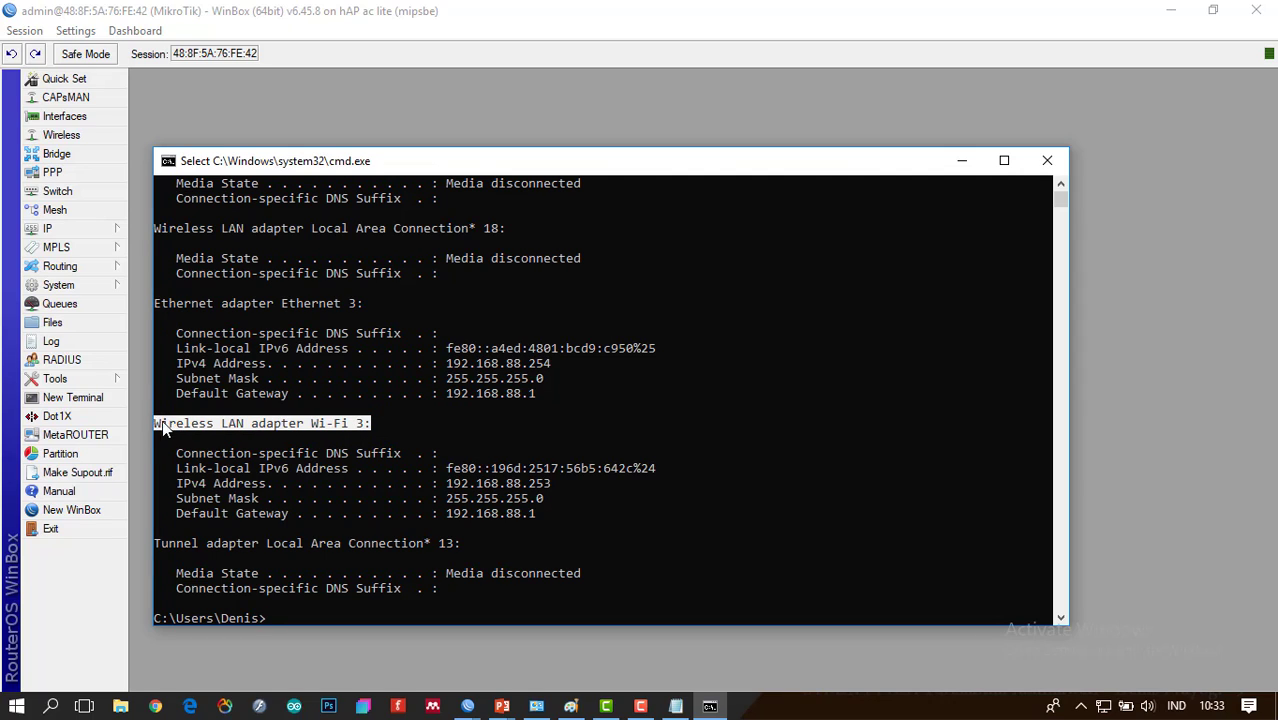
{"action": "left_click_drag", "start_coordinate": [564, 484], "coordinate": [497, 485]}
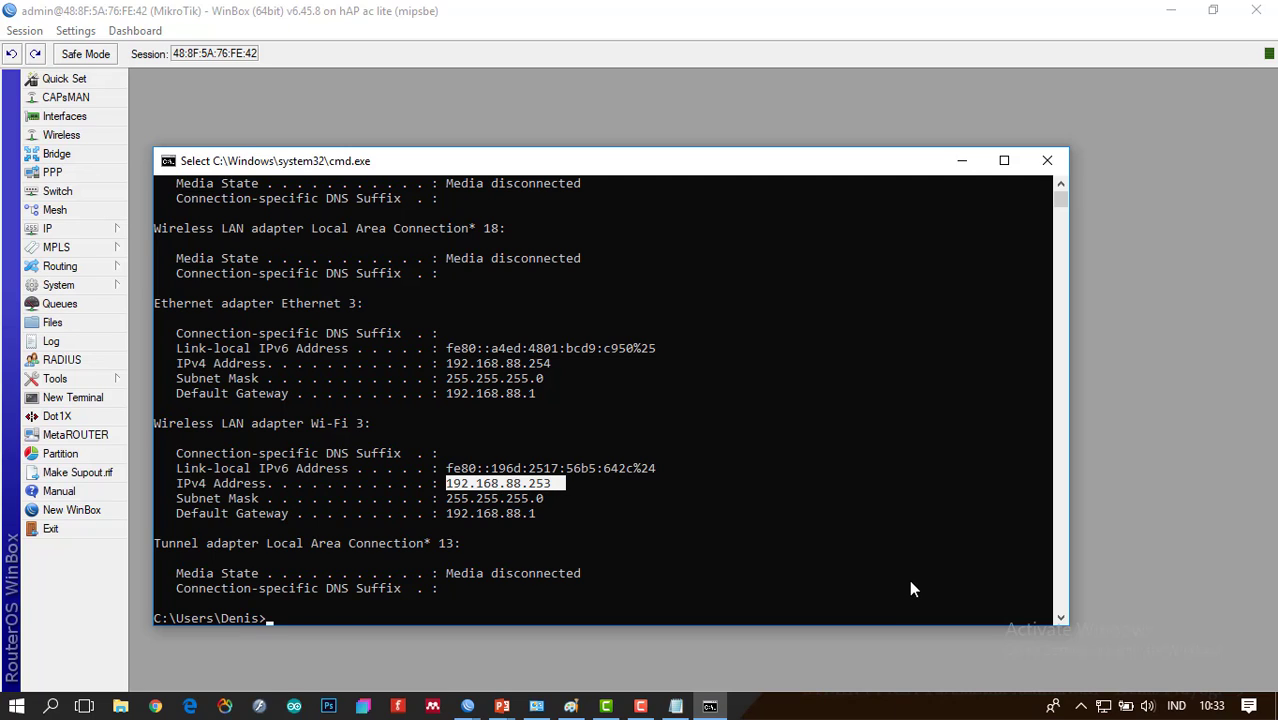
Disconnect the laptop from MikroTik-76FE44 and close the Command Prompt
{"action": "left_click", "coordinate": [1104, 705]}
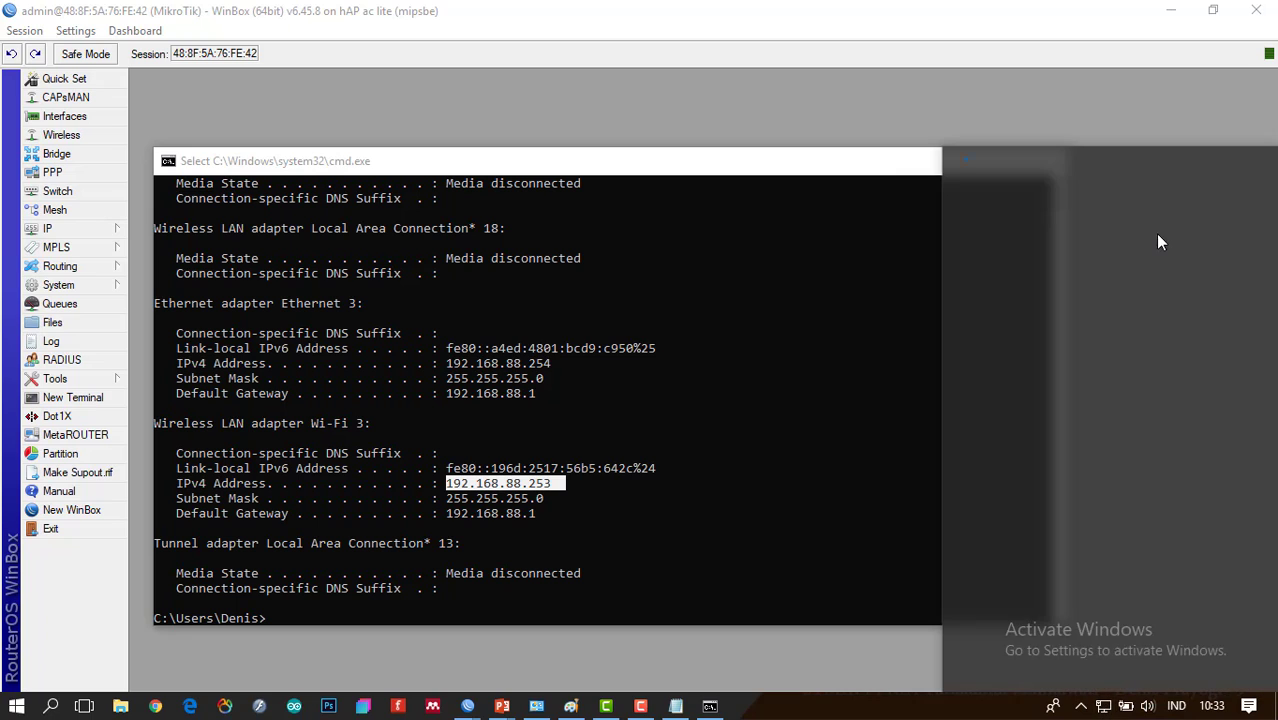
{"action": "left_click", "coordinate": [1150, 268]}
{"action": "left_click", "coordinate": [1174, 347]}
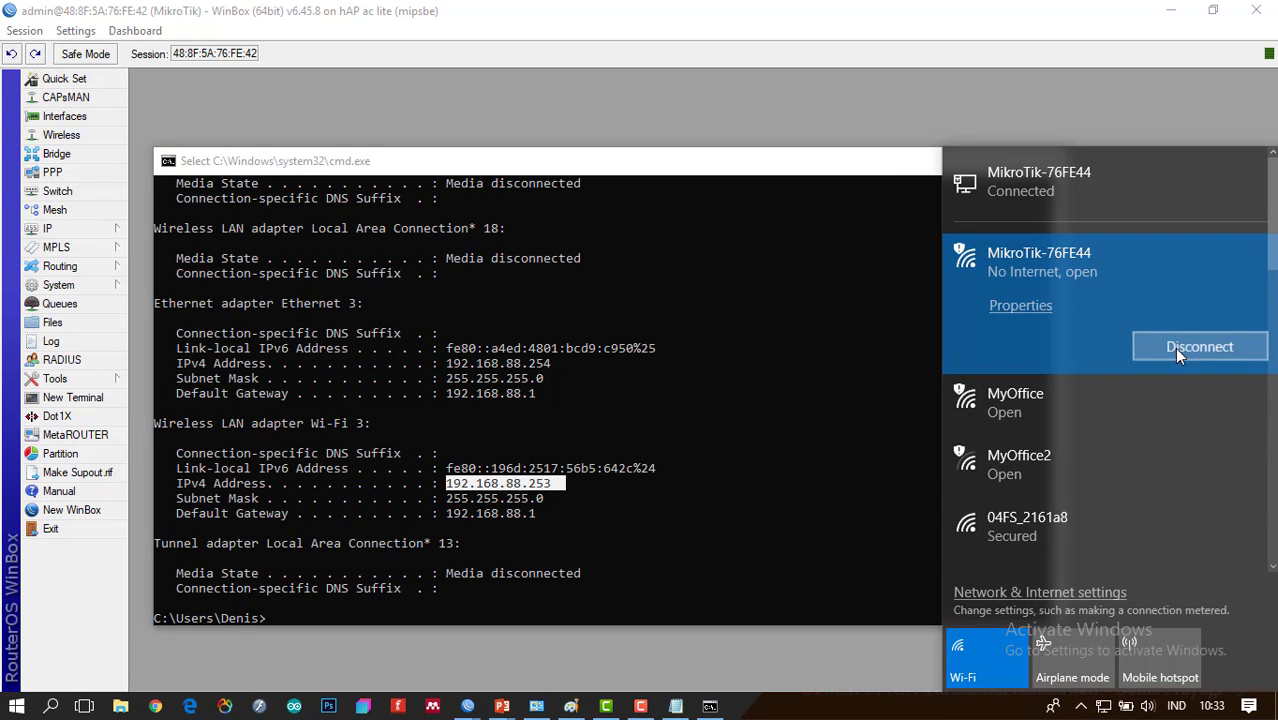
{"action": "left_click", "coordinate": [1089, 135]}
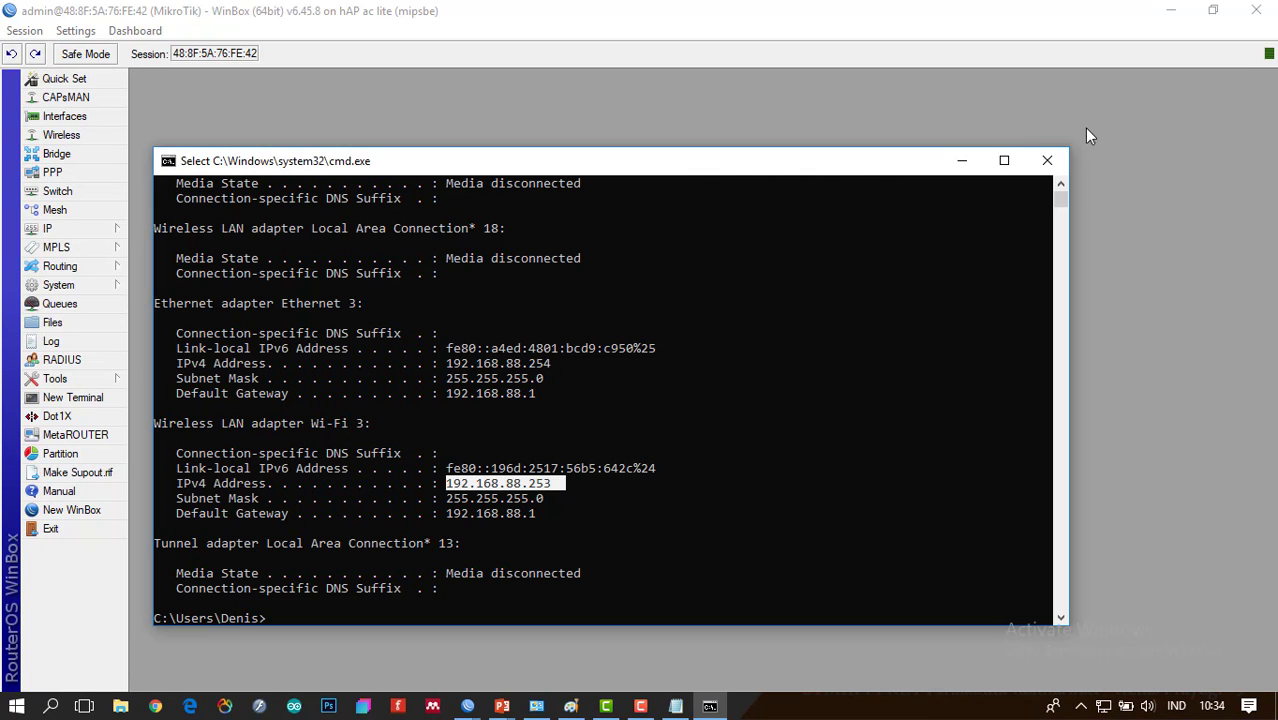
{"action": "left_click", "coordinate": [1048, 161]}
Resume the slide show and step through the Wireless Tables and default configuration slides to Firewall
{"action": "mouse_move", "coordinate": [502, 706]}
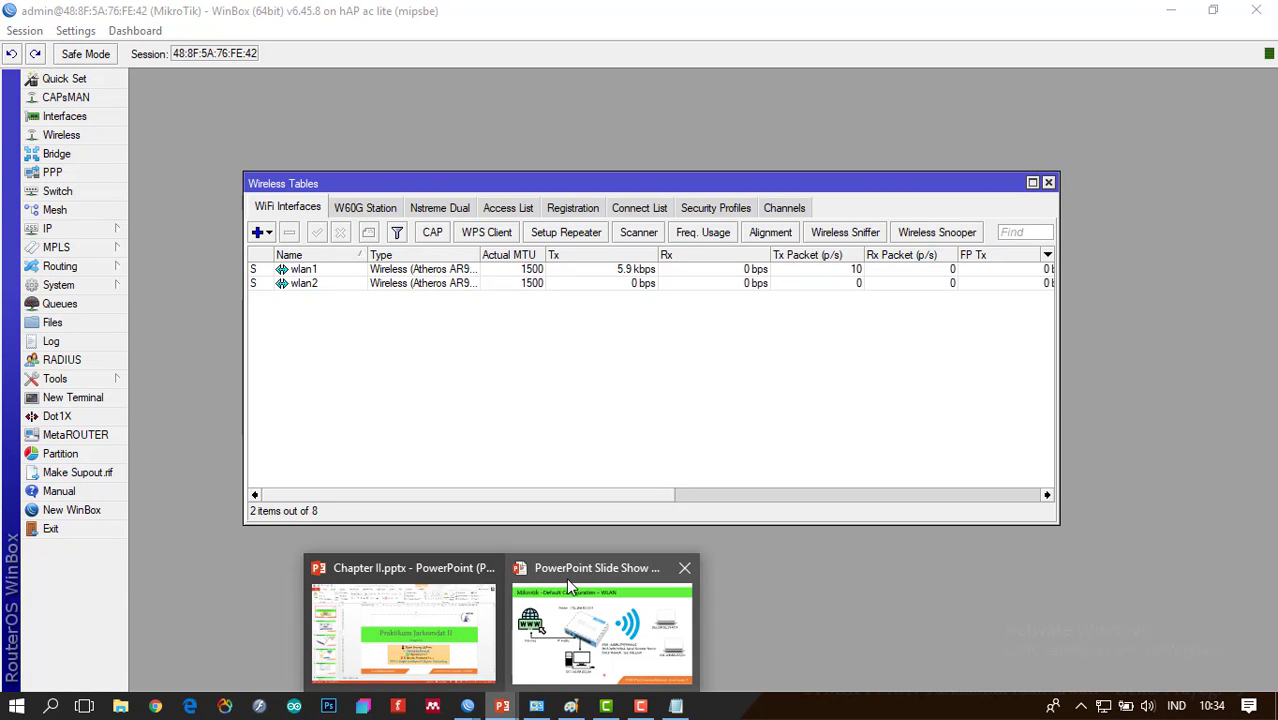
{"action": "left_click", "coordinate": [570, 630]}
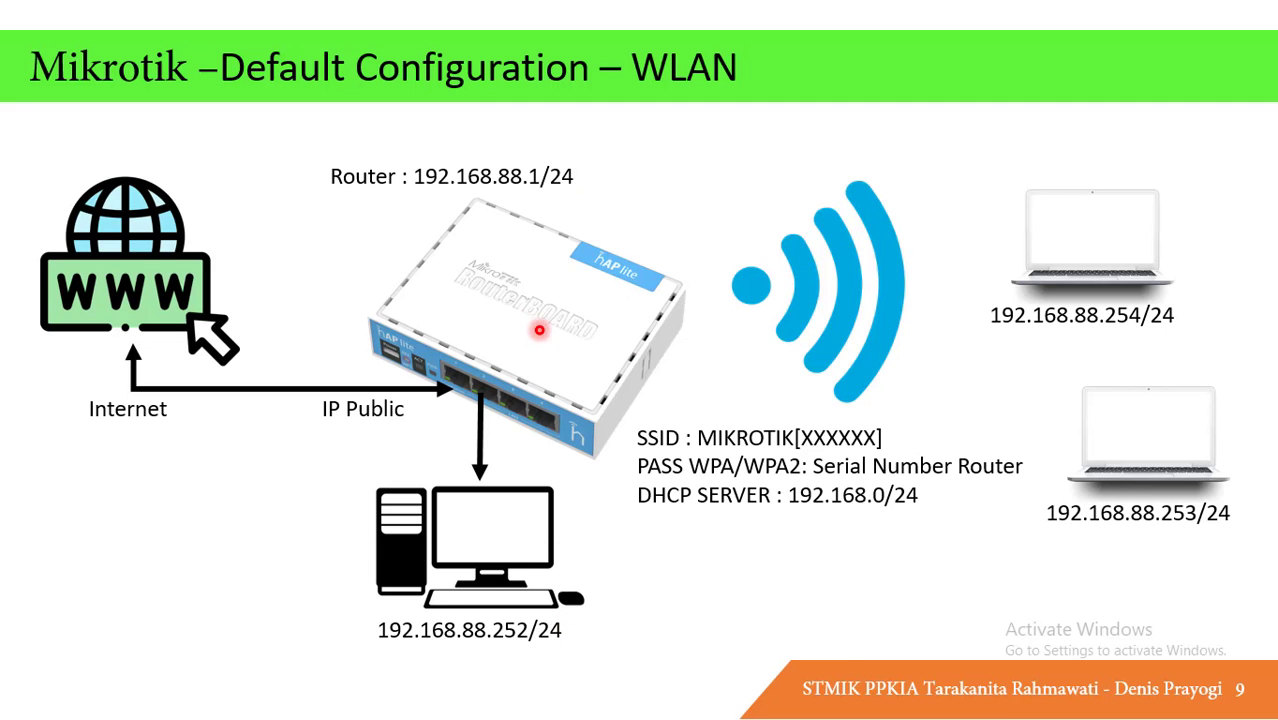
{"action": "key", "text": "Right"}
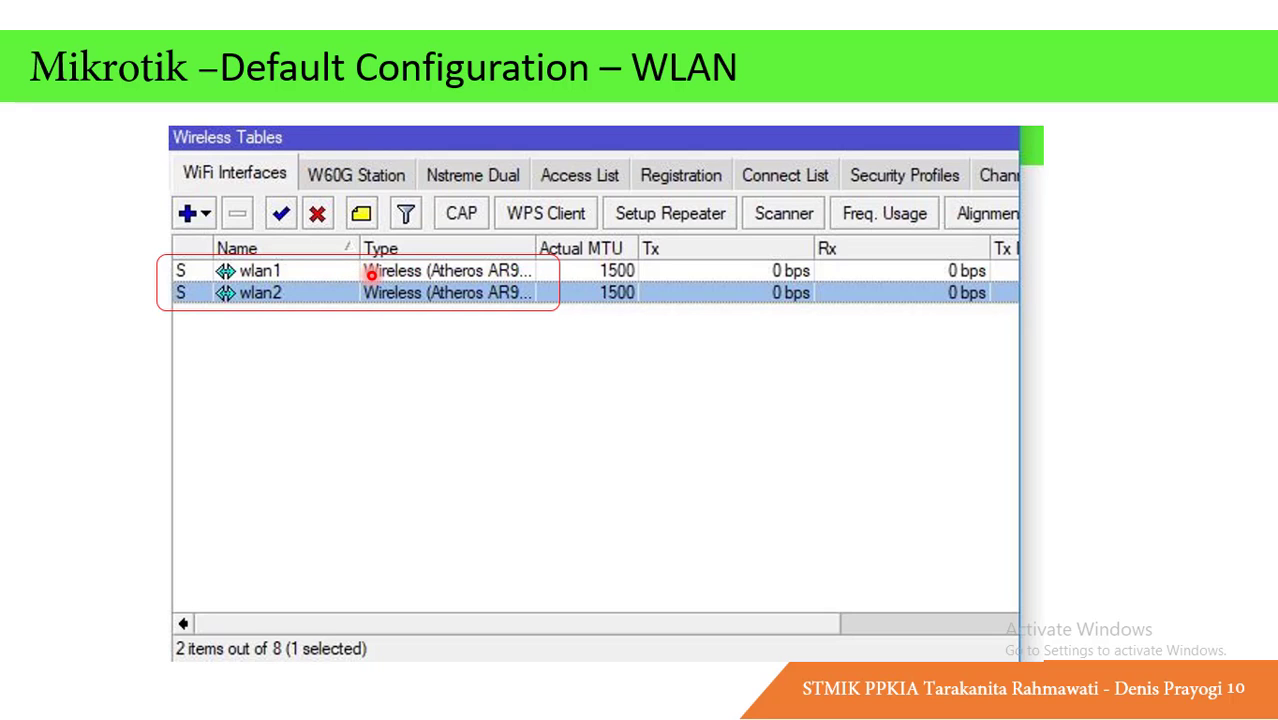
{"action": "key", "text": "Right"}
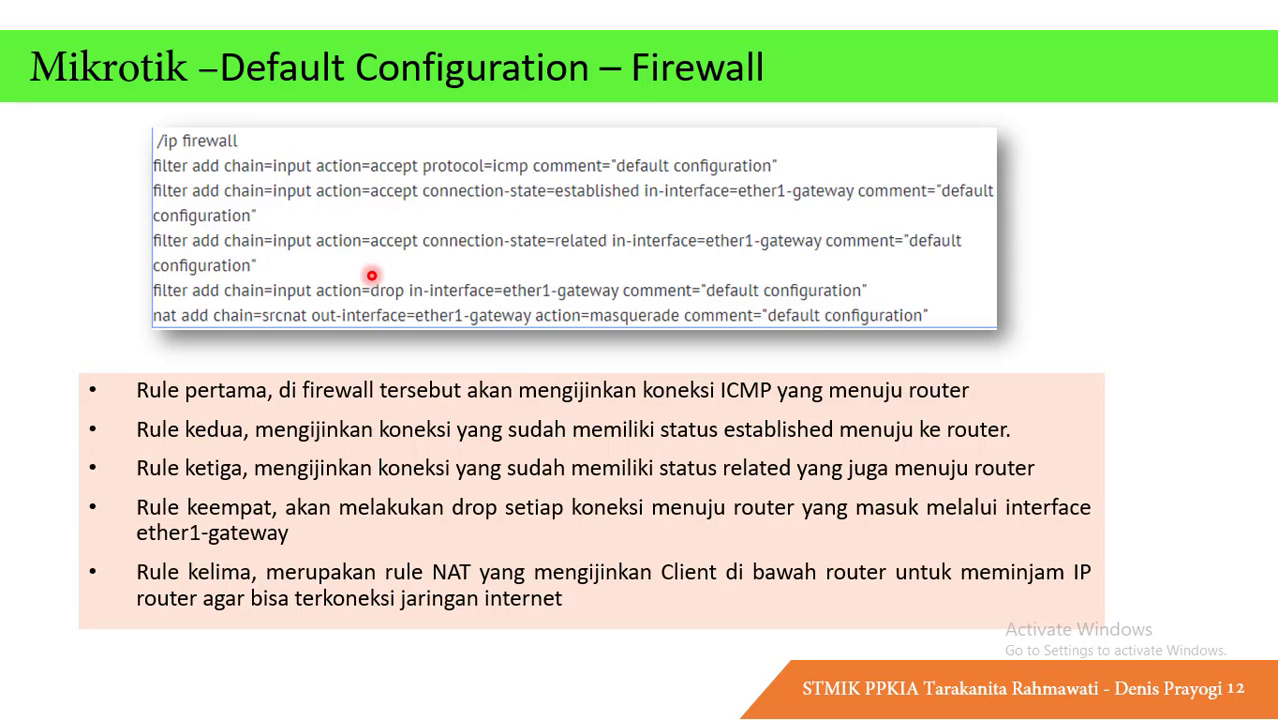
{"action": "key", "text": "Left"}
{"action": "key", "text": "Left"}
{"action": "key", "text": "Left"}
{"action": "key", "text": "Left"}
{"action": "key", "text": "Left"}
{"action": "key", "text": "Left"}
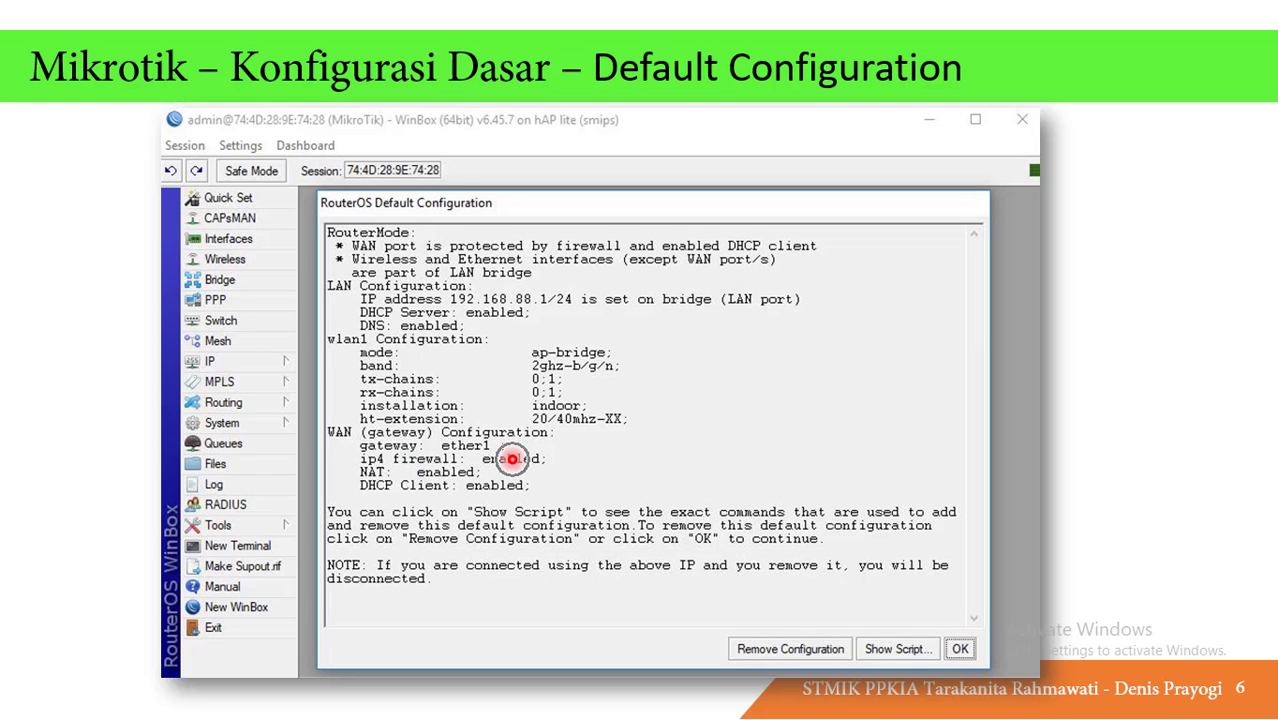
{"action": "key", "text": "Right"}
{"action": "key", "text": "Right"}
{"action": "key", "text": "Right"}
{"action": "key", "text": "Right"}
{"action": "key", "text": "Right"}
{"action": "key", "text": "Right"}
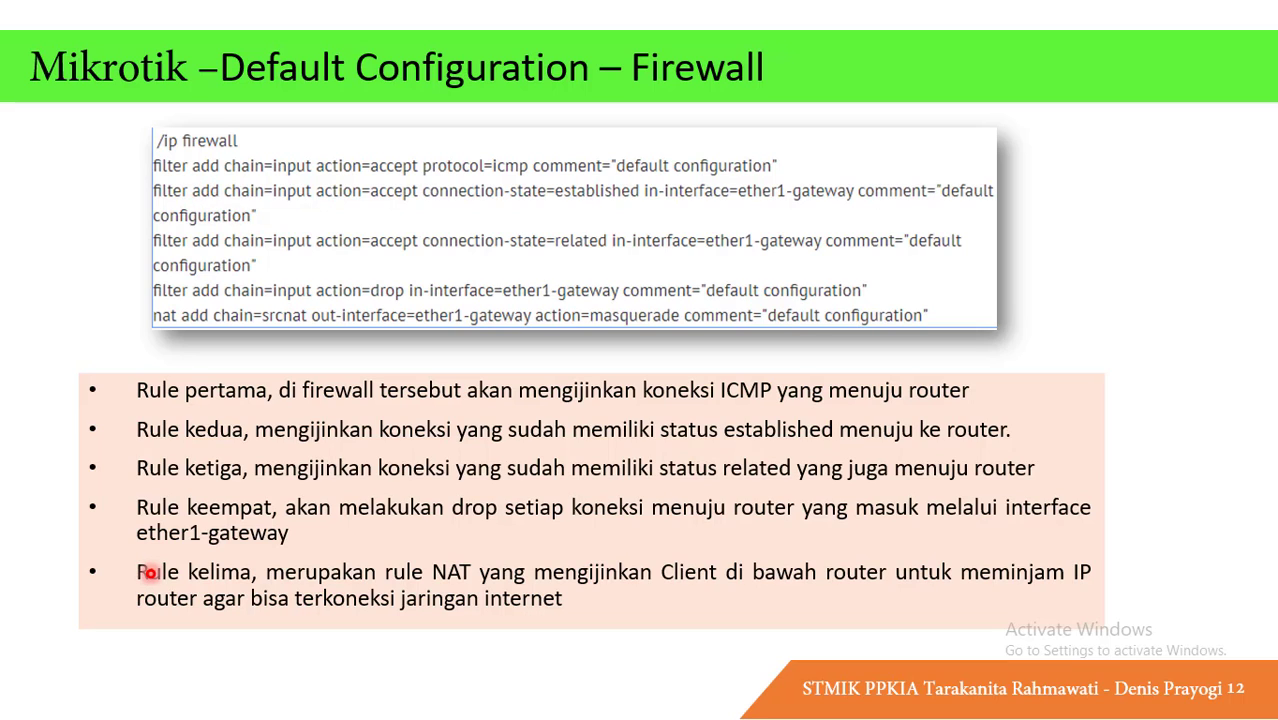
Point out the fifth NAT rule and its ether1-gateway interface on the Firewall slide
{"action": "left_click", "coordinate": [163, 563]}
{"action": "left_click", "coordinate": [452, 322]}
{"action": "left_click", "coordinate": [452, 322]}
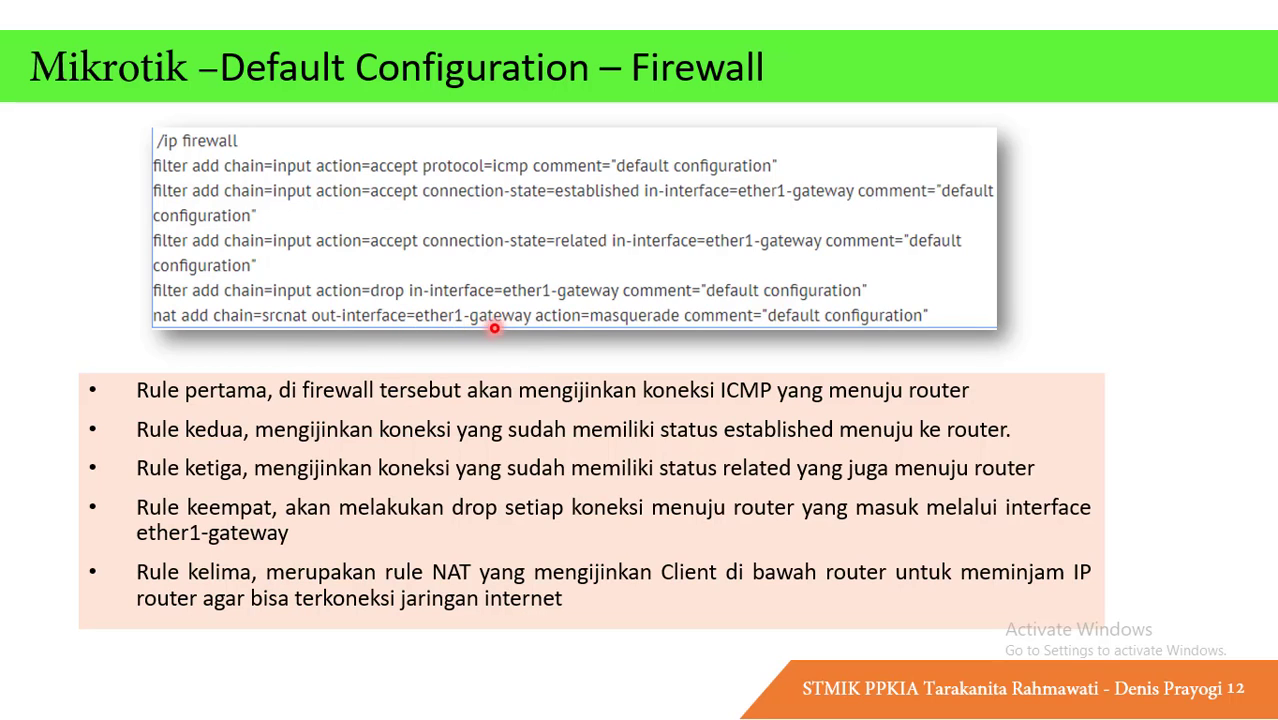
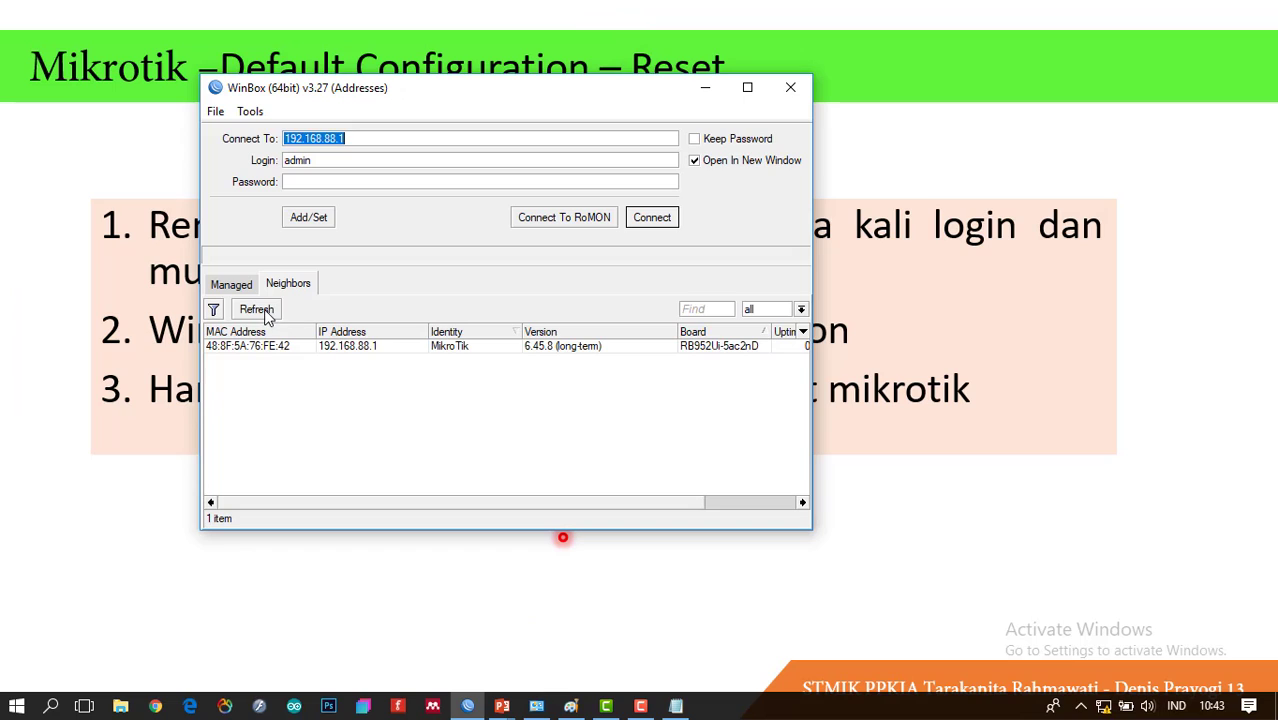
Refresh the Neighbors list until the router appears at 192.168.88.1 running 6.45.8
{"action": "left_click", "coordinate": [258, 310]}
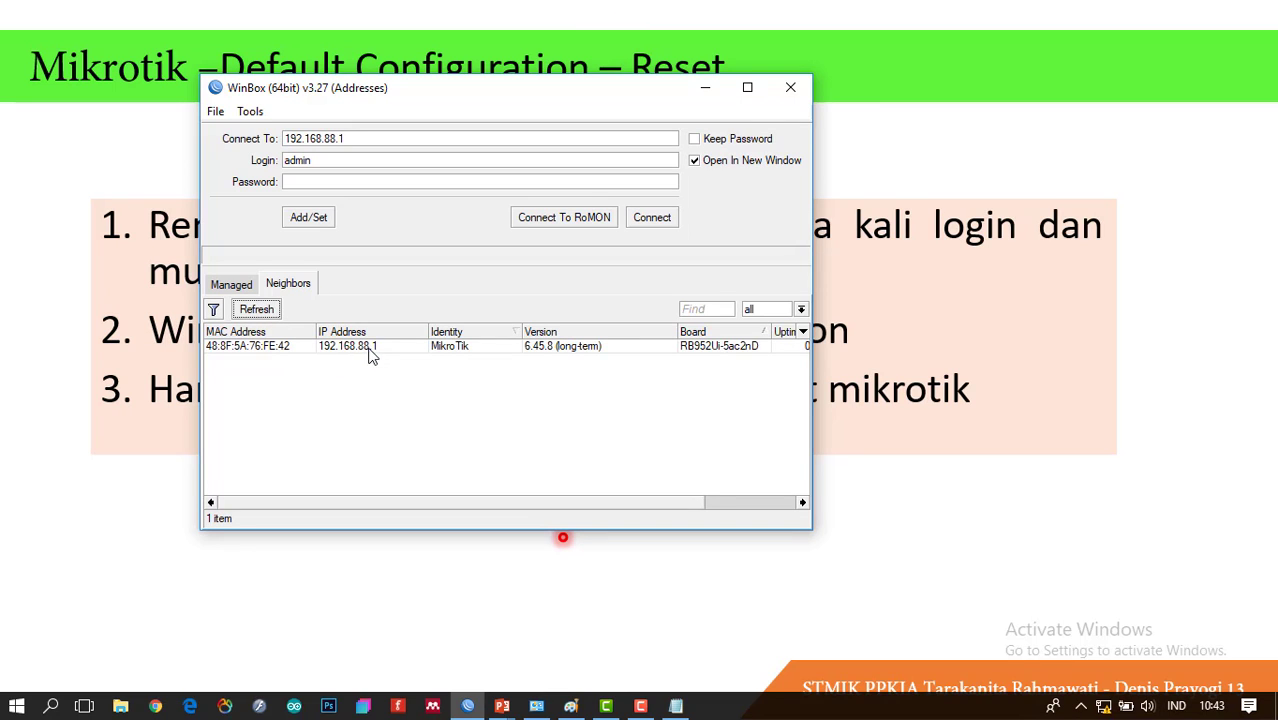
{"action": "left_click", "coordinate": [374, 350]}
Connect to 192.168.88.1 as admin, remove the default configuration, and restore the window size
{"action": "left_click", "coordinate": [648, 218]}
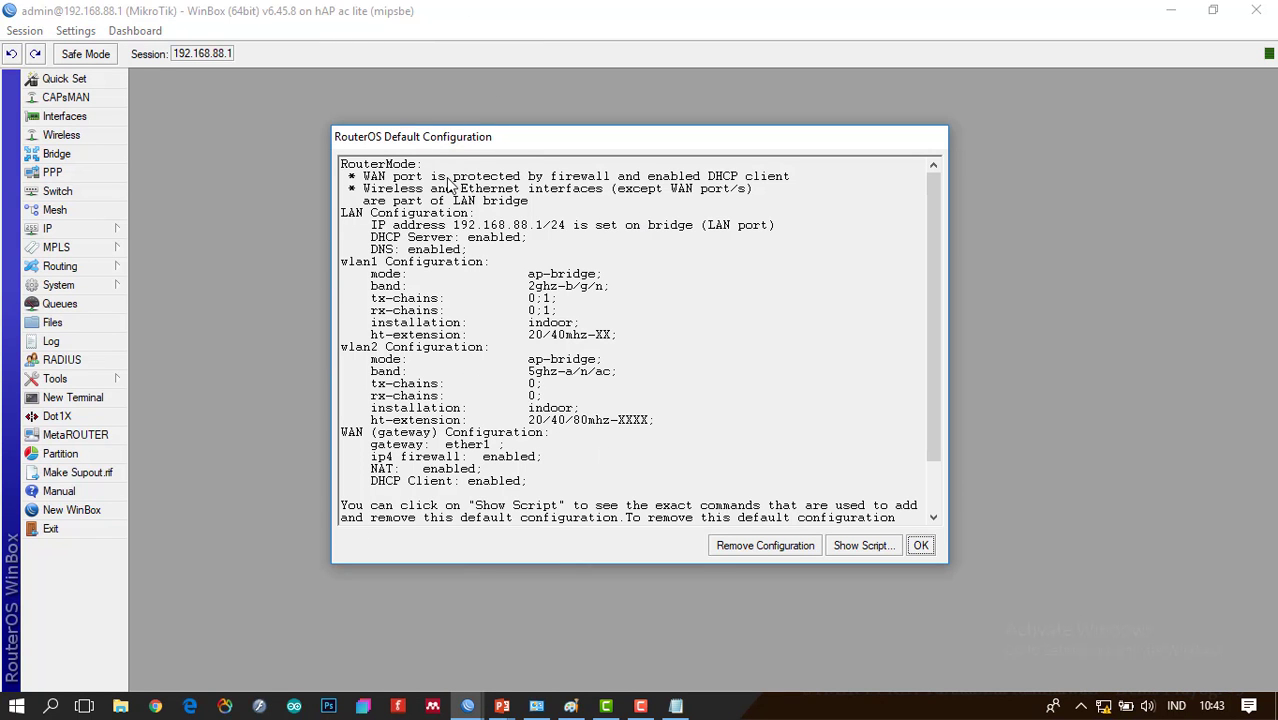
{"action": "left_click", "coordinate": [759, 547]}
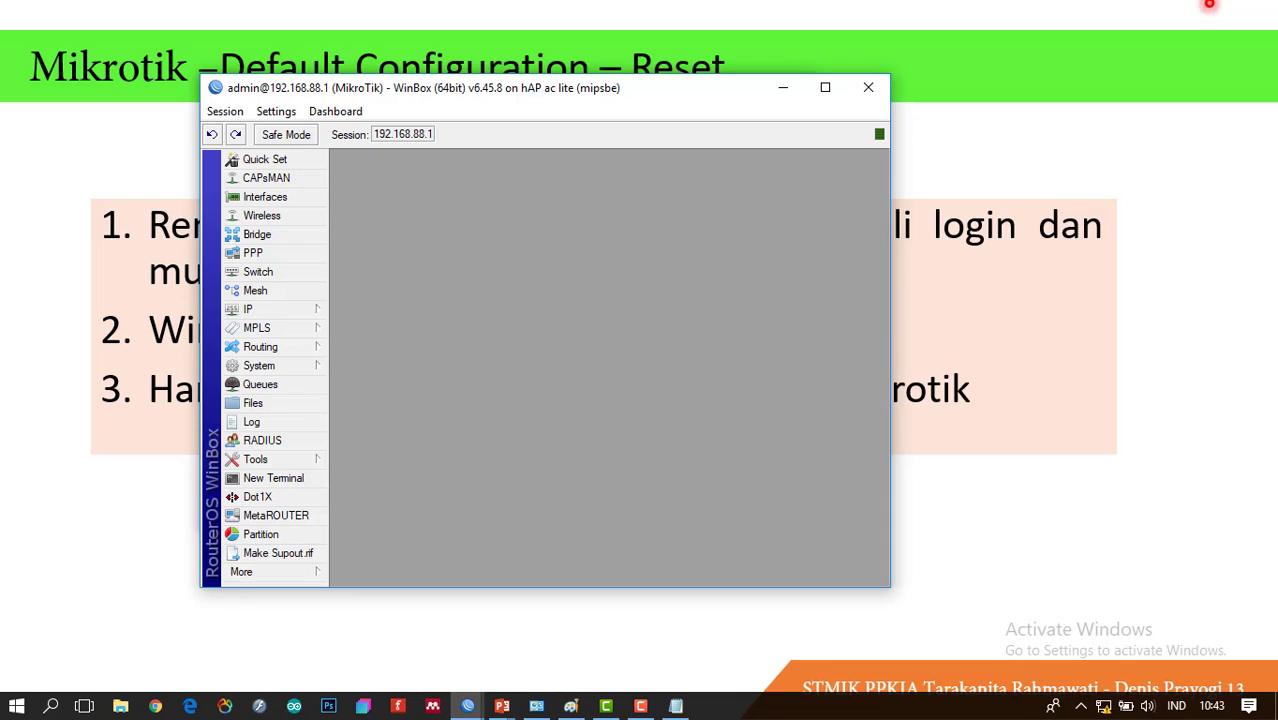
{"action": "left_click", "coordinate": [1213, 9]}
Close the router session, refresh neighbours showing IP 0.0.0.0, and select MAC 48:8F:5A:76:FE:42
{"action": "left_click_drag", "start_coordinate": [499, 96], "coordinate": [718, 113]}
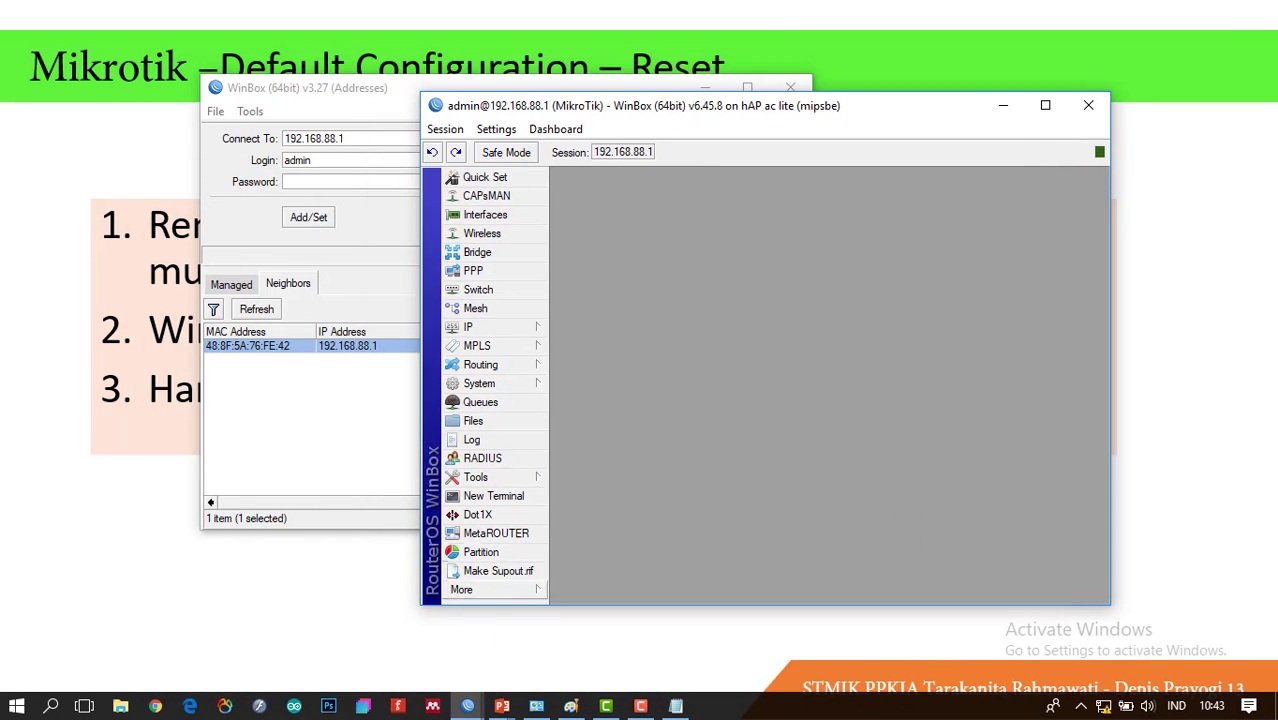
{"action": "left_click", "coordinate": [1087, 105]}
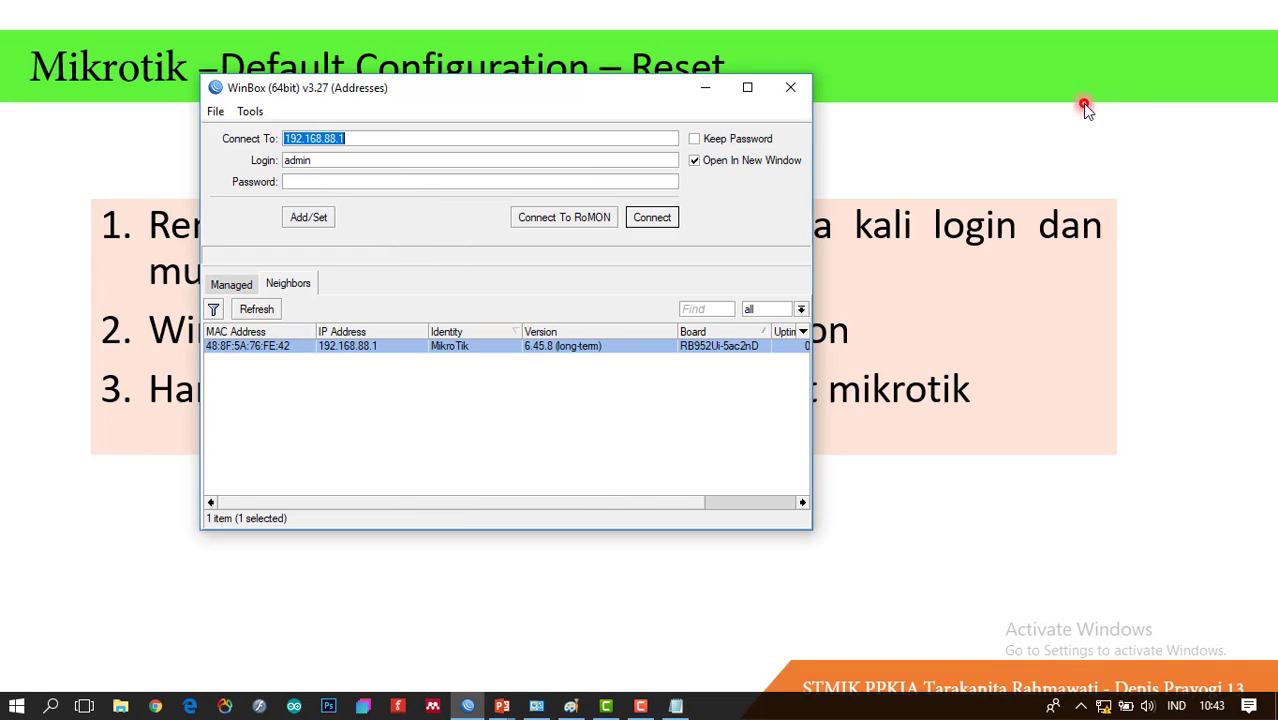
{"action": "left_click", "coordinate": [255, 312]}
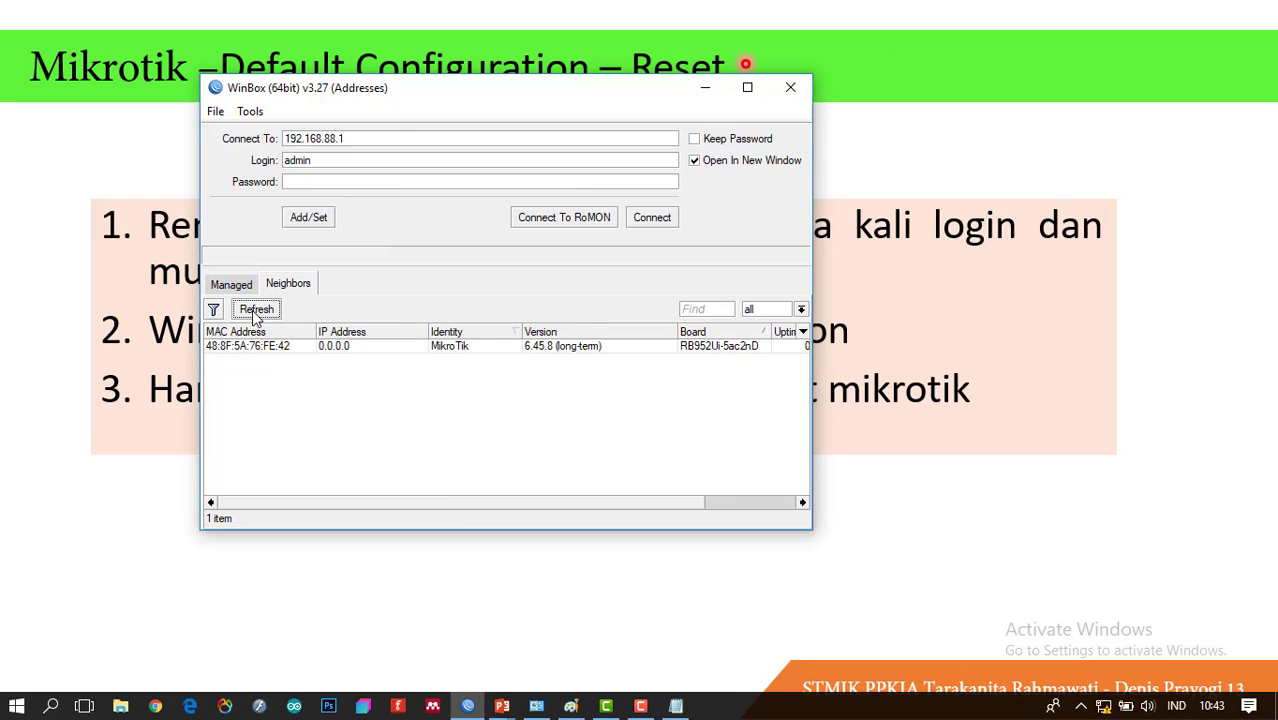
{"action": "left_click", "coordinate": [366, 349]}
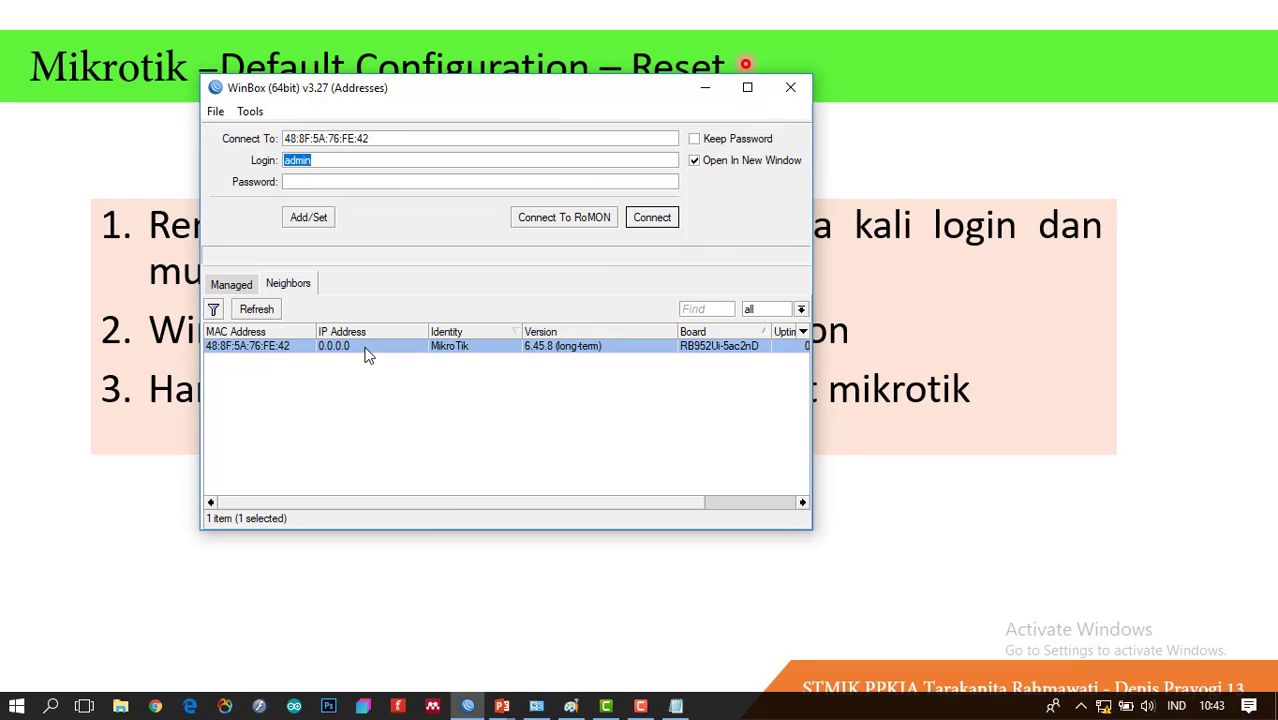
{"action": "key", "text": "ctrl"}
{"action": "key", "text": "ctrl"}
Connect to the router through MAC 48:8F:5A:76:FE:42, reselecting it and reconnecting
{"action": "left_click", "coordinate": [652, 217]}
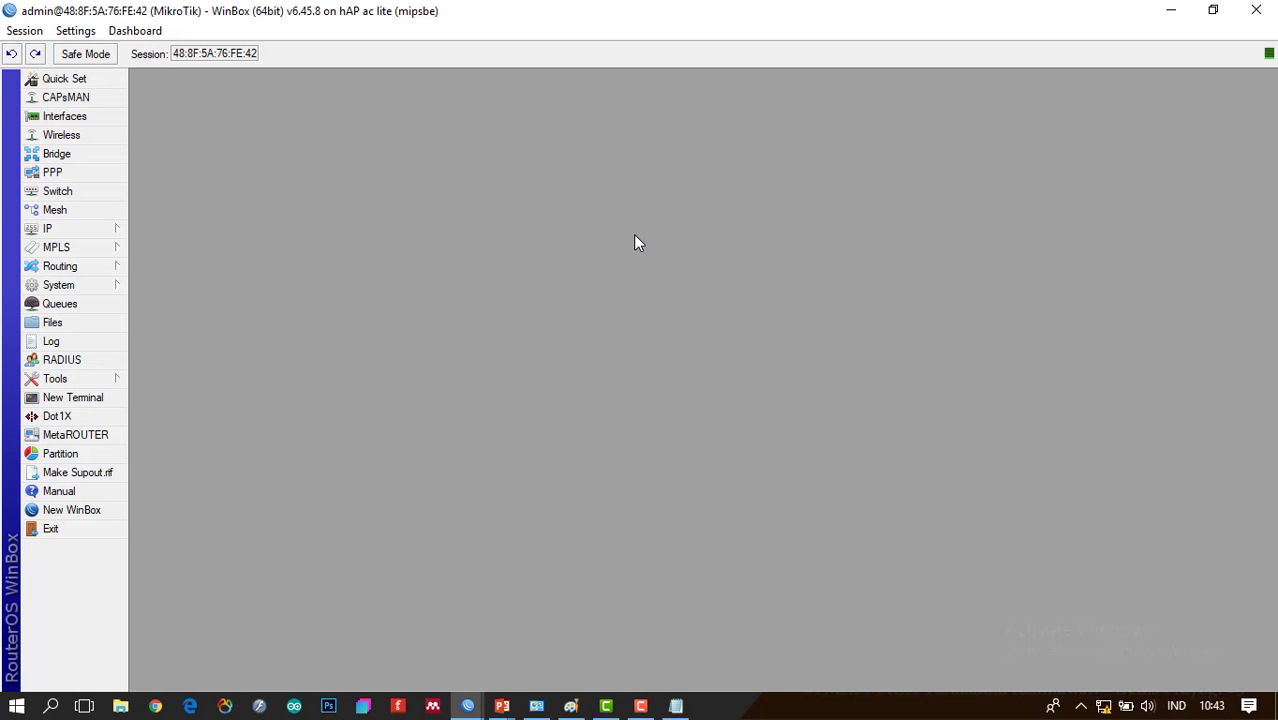
{"action": "left_click", "coordinate": [1256, 10]}
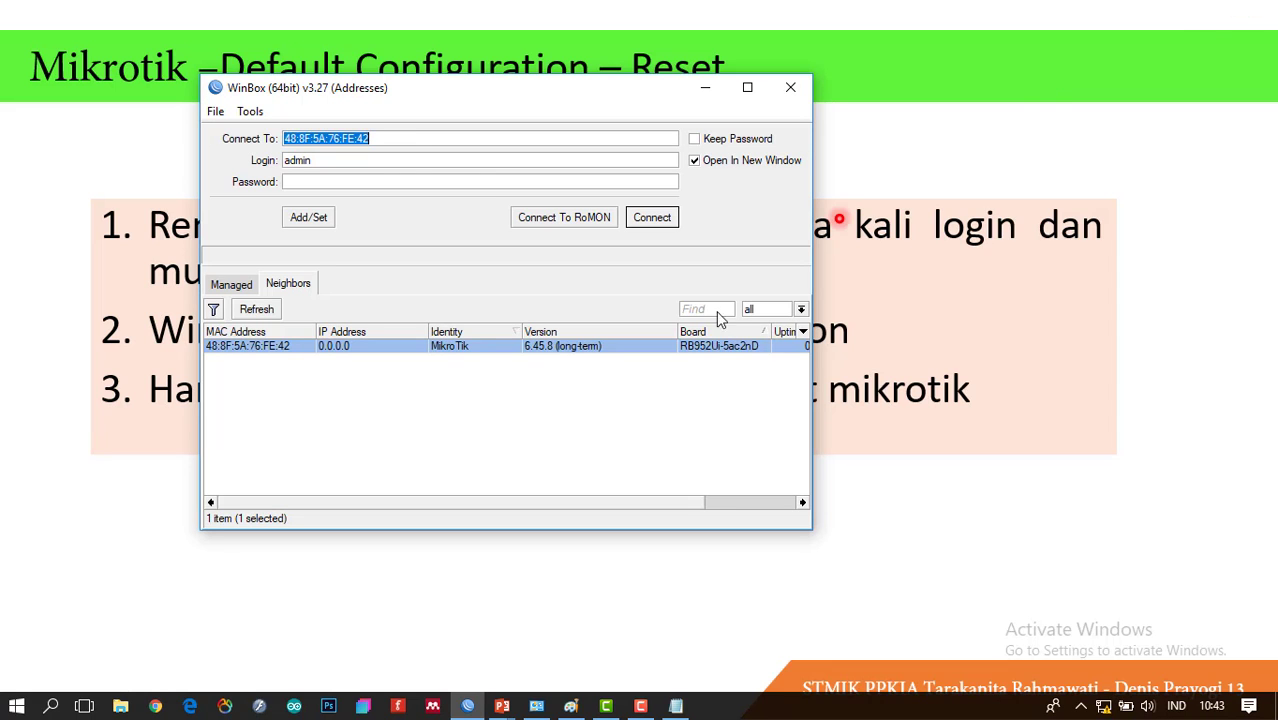
{"action": "left_click", "coordinate": [352, 347]}
{"action": "left_click", "coordinate": [352, 347]}
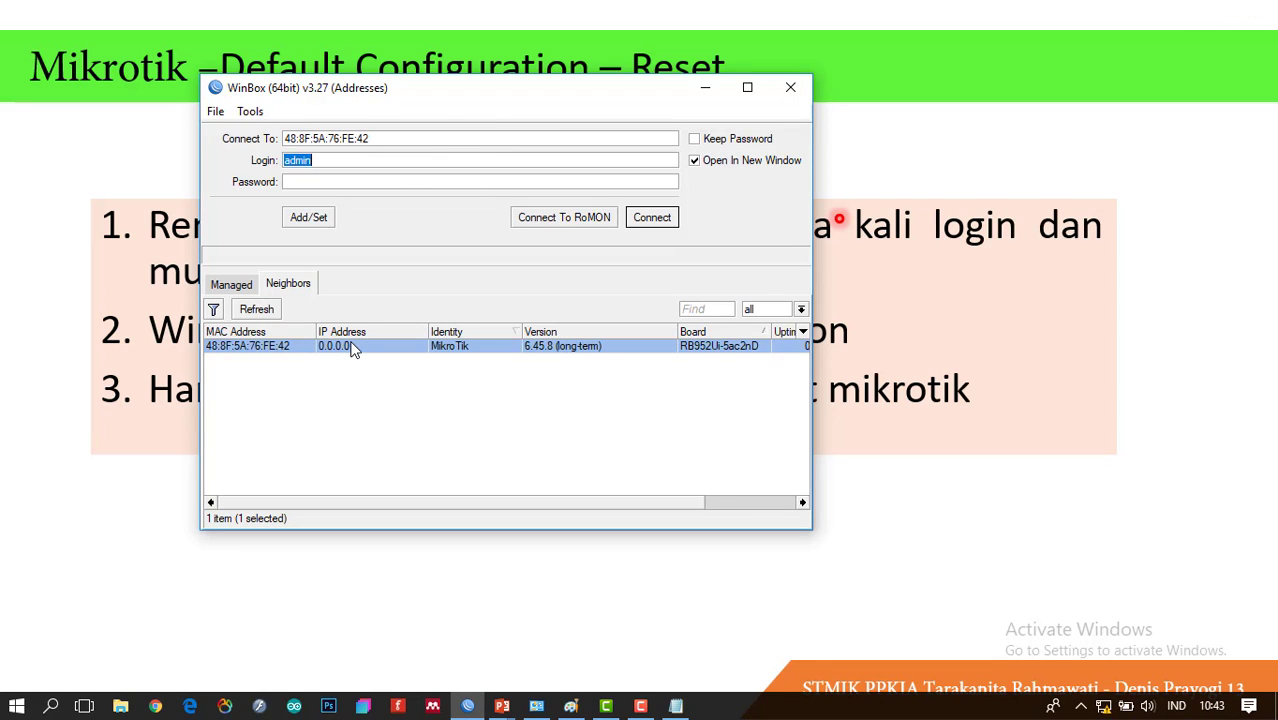
{"action": "left_click_drag", "start_coordinate": [384, 139], "coordinate": [280, 140]}
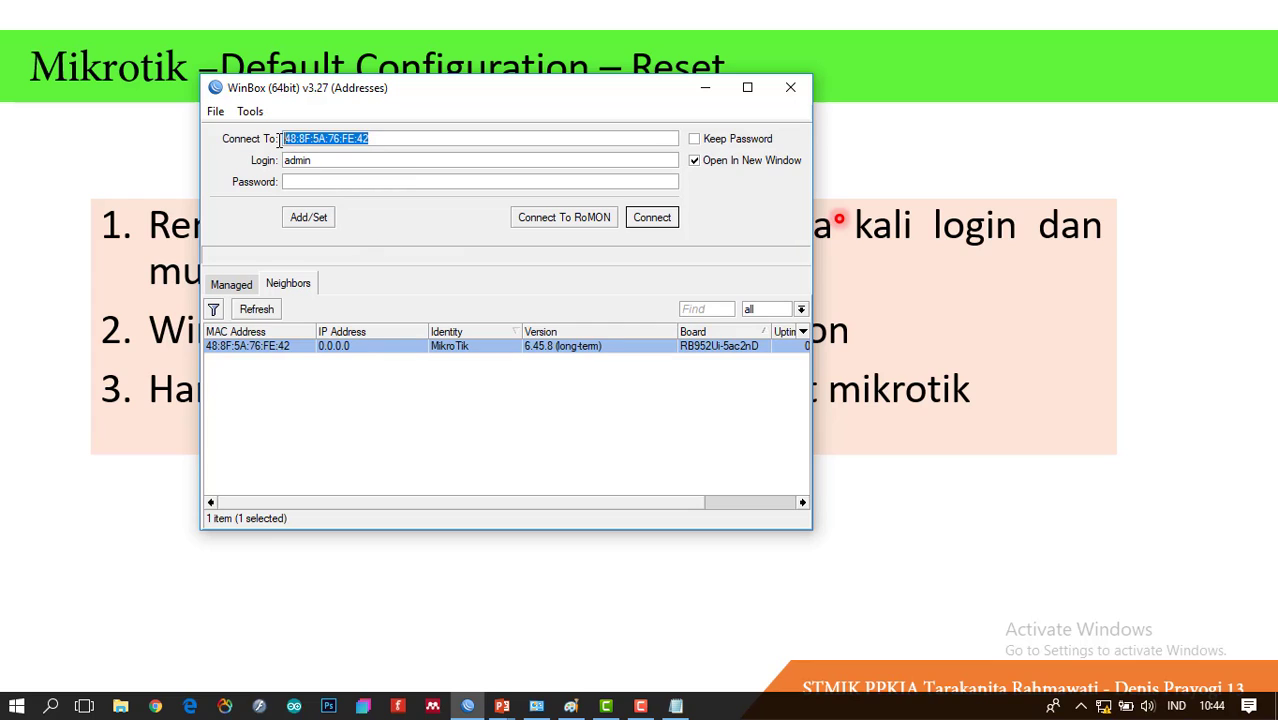
{"action": "left_click", "coordinate": [369, 345]}
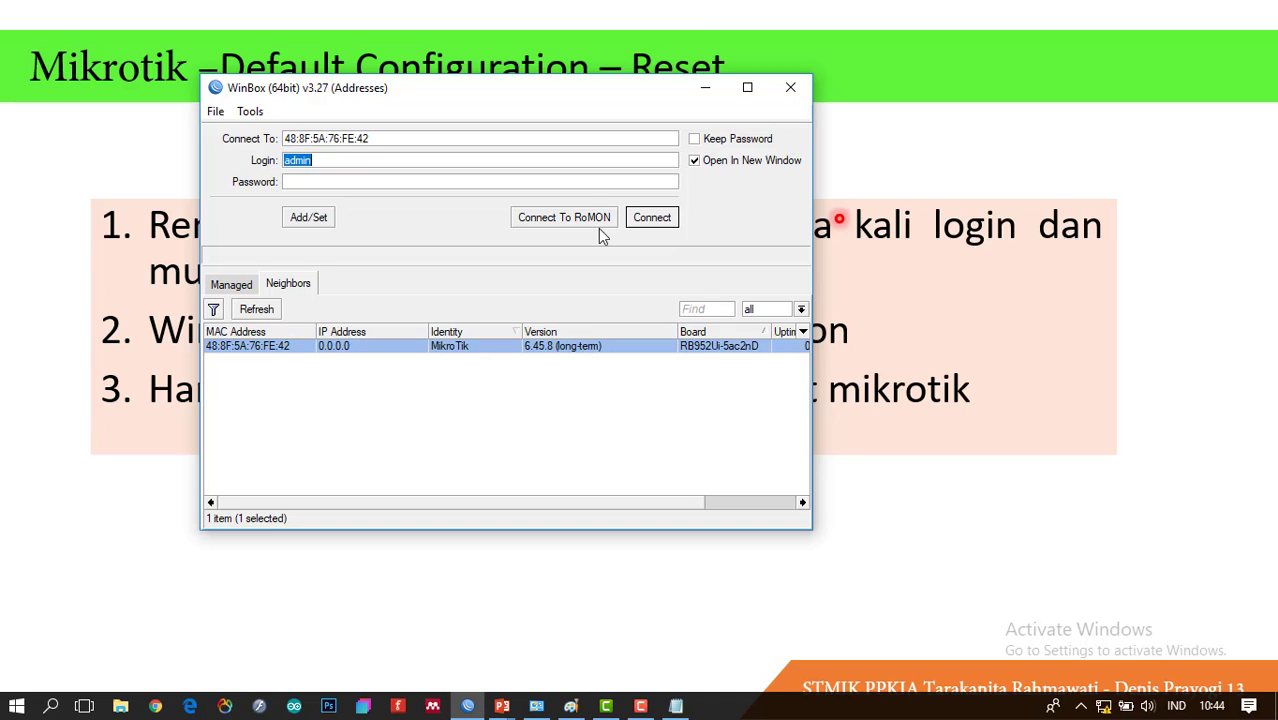
{"action": "left_click", "coordinate": [656, 219]}
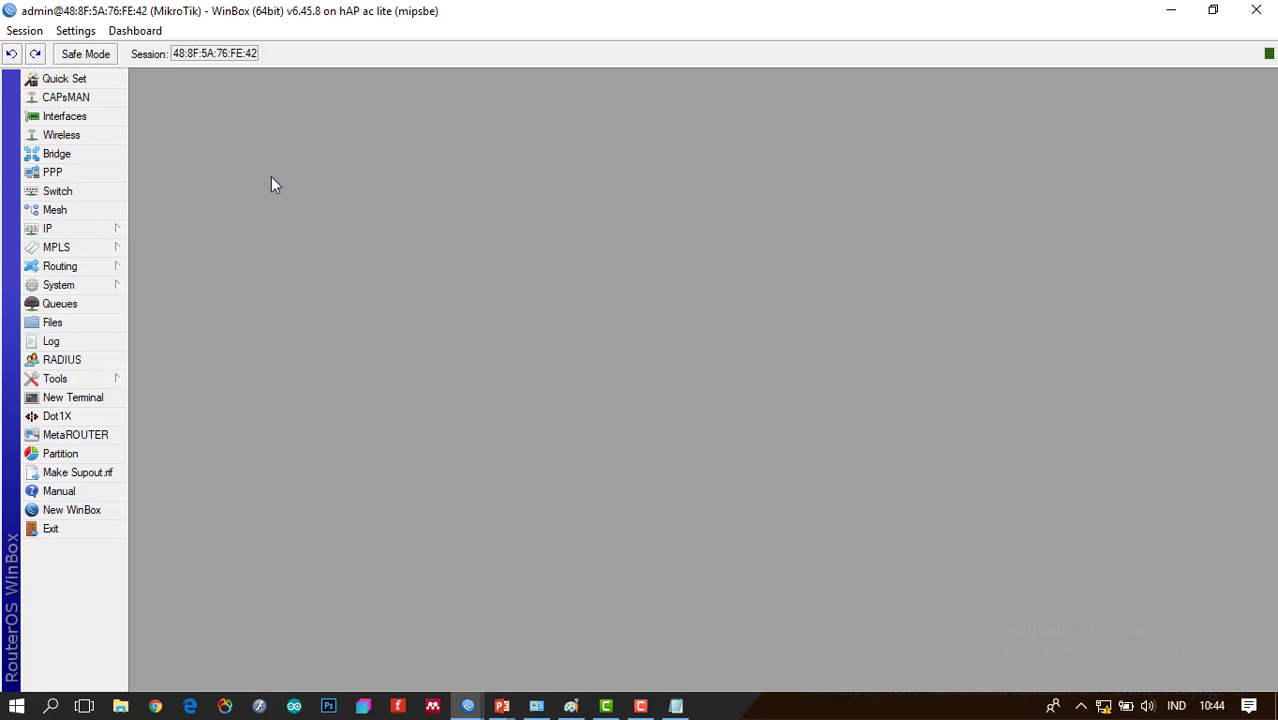
Return to the PowerPoint slide show and advance to the Remote Mikrotik slide
{"action": "key", "text": "alt+Tab"}
{"action": "mouse_move", "coordinate": [501, 704]}
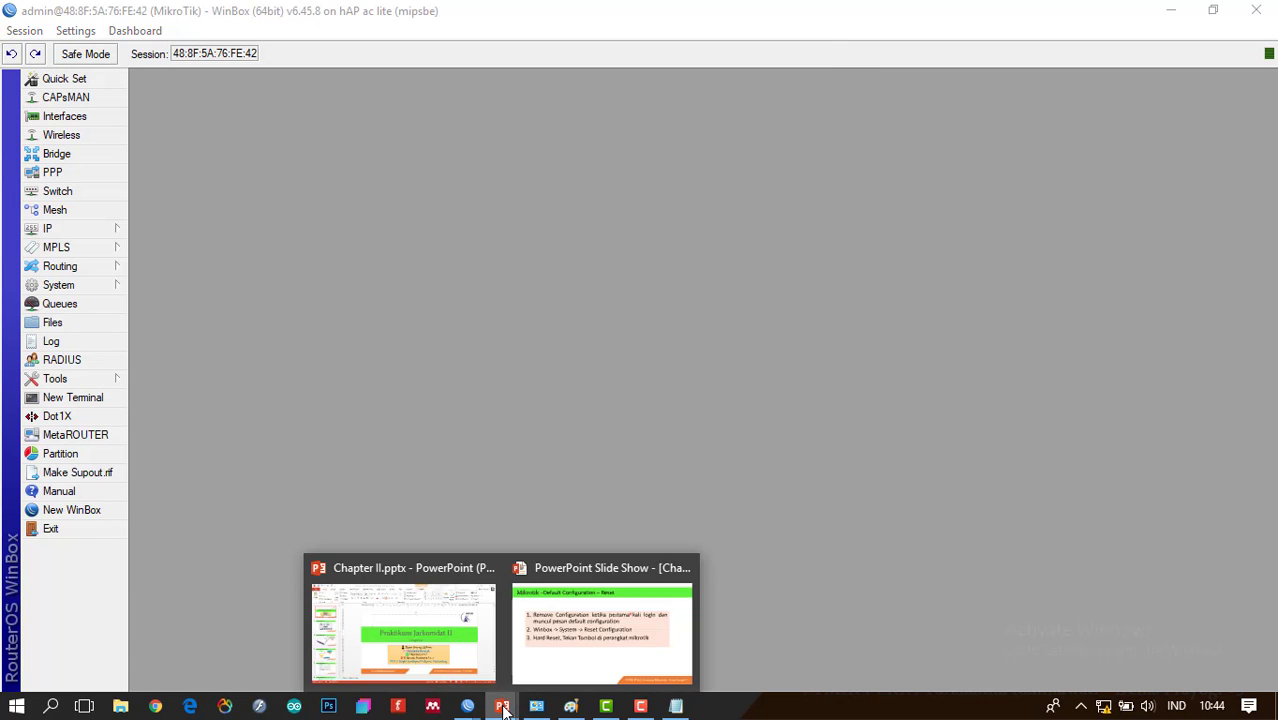
{"action": "left_click", "coordinate": [565, 643]}
{"action": "left_click", "coordinate": [563, 641]}
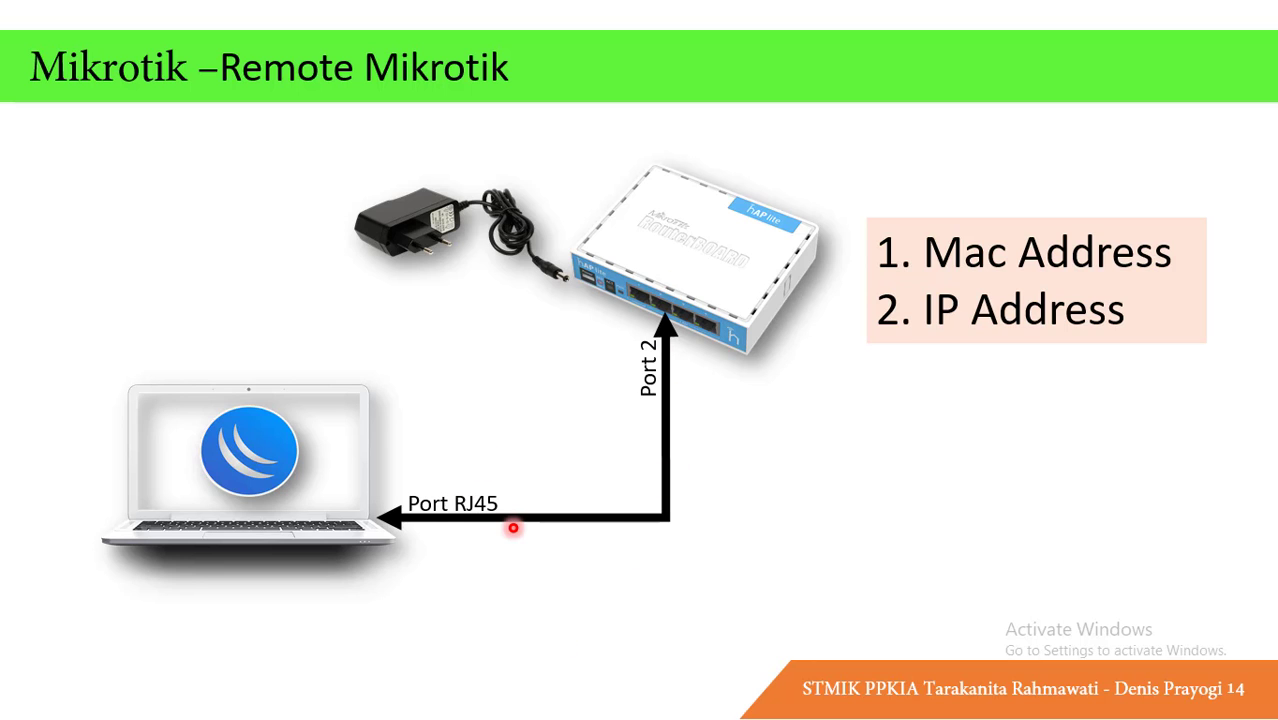
Step the slides forward and back to Remote Mikrotik, then switch to the WinBox session
{"action": "key", "text": "Right"}
{"action": "key", "text": "Right"}
{"action": "key", "text": "Left"}
{"action": "key", "text": "Left"}
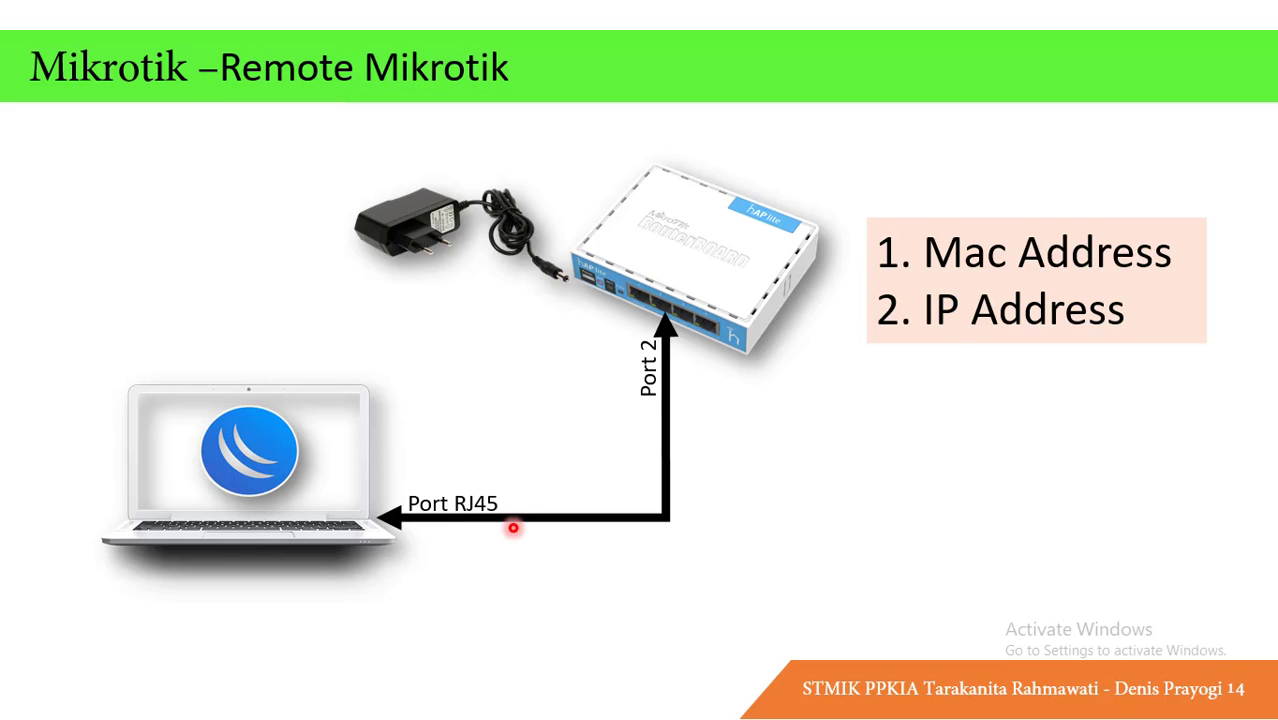
{"action": "key", "text": "alt+Tab"}
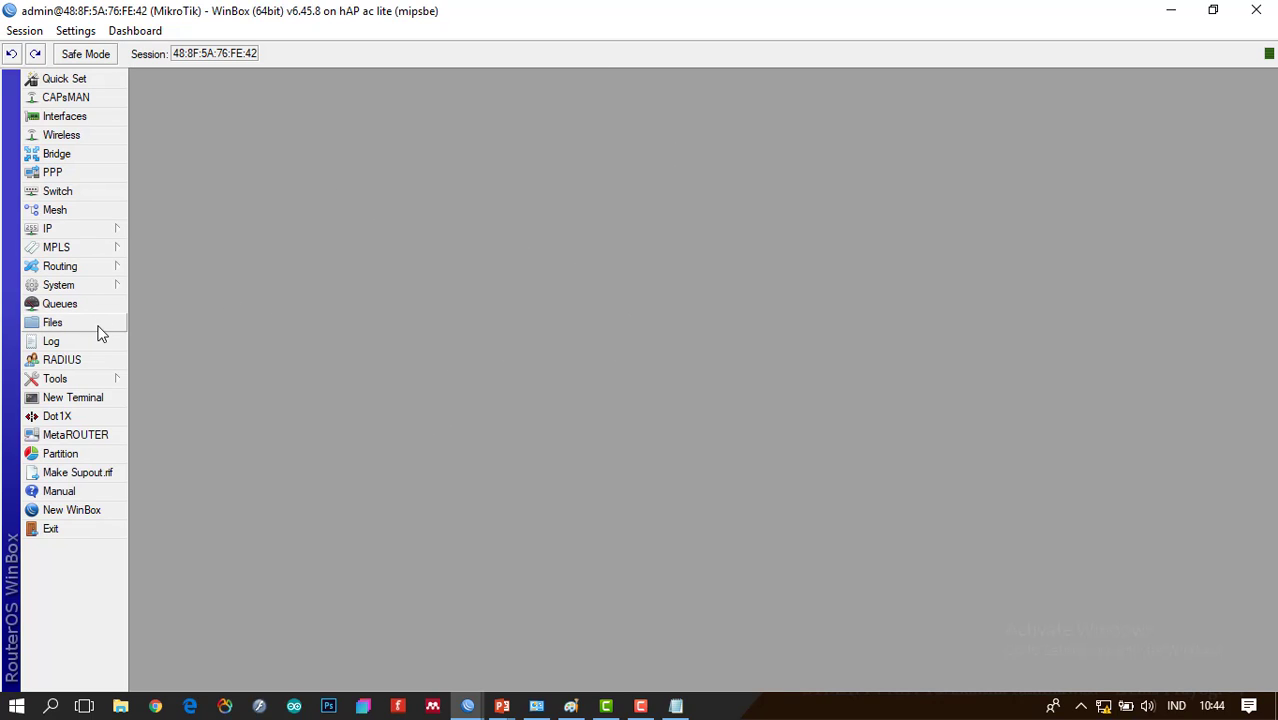
{"action": "left_click", "coordinate": [108, 284]}
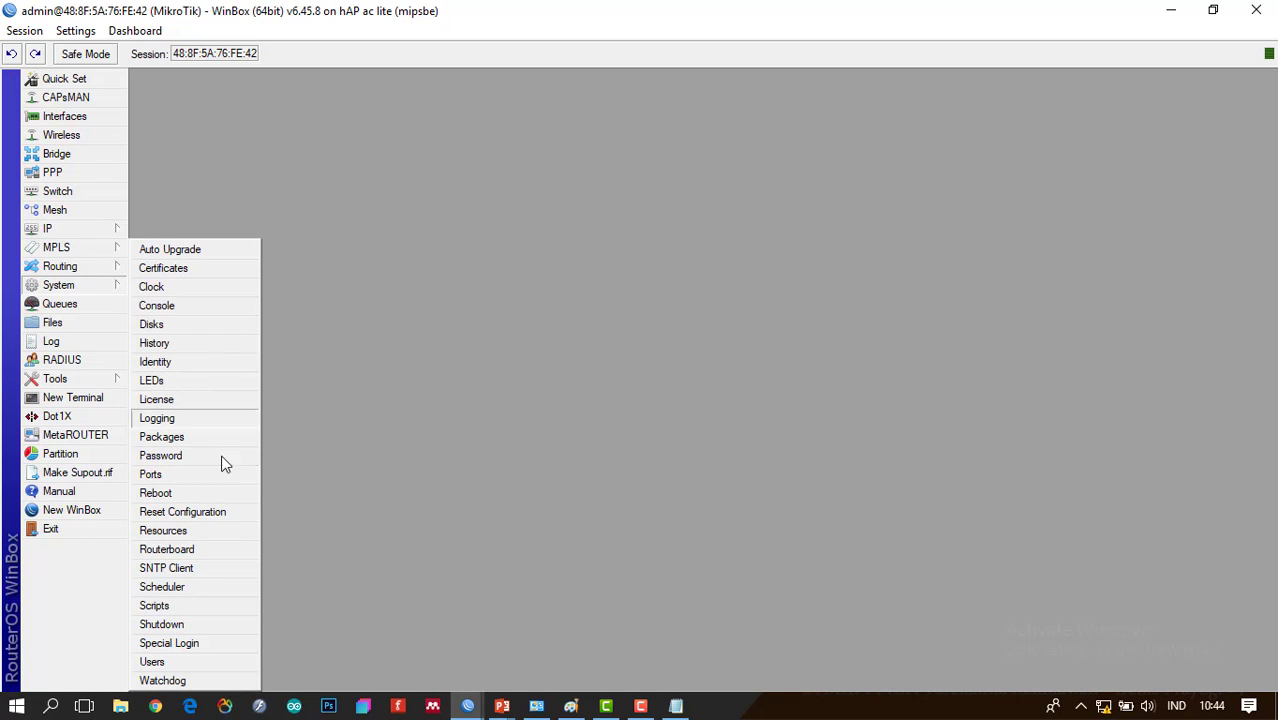
{"action": "left_click", "coordinate": [222, 514]}
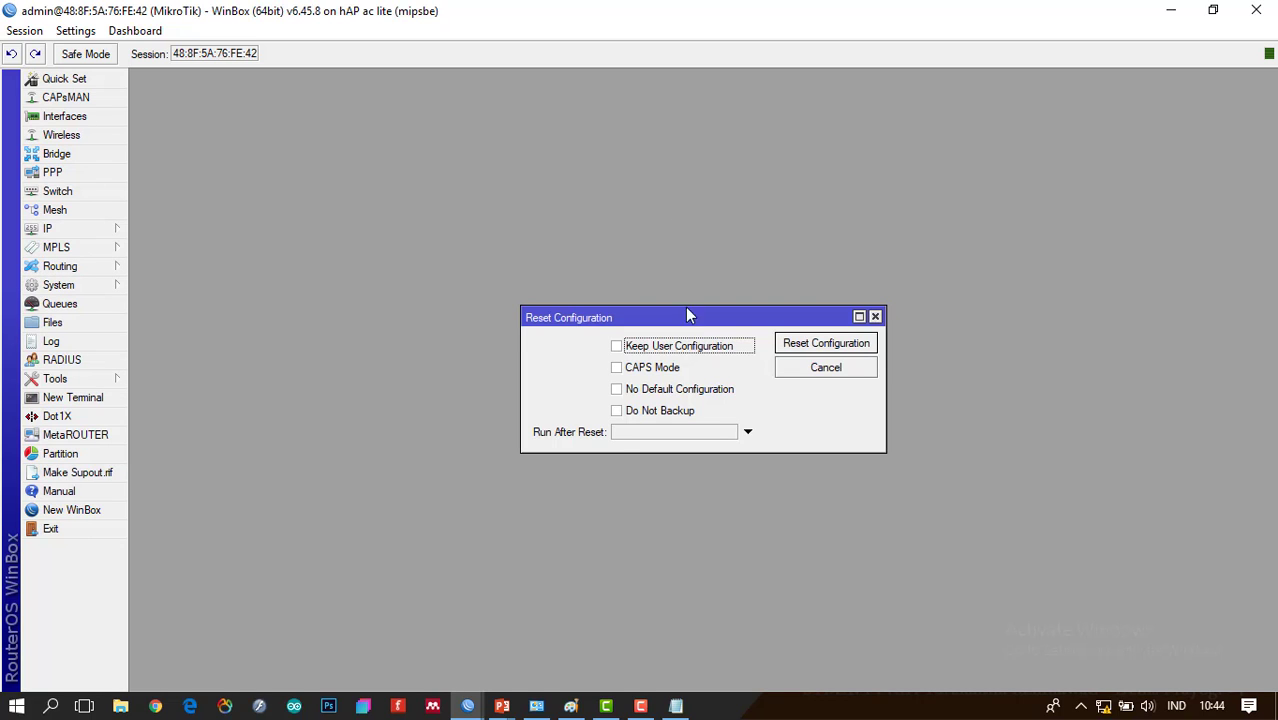
{"action": "left_click", "coordinate": [875, 317]}
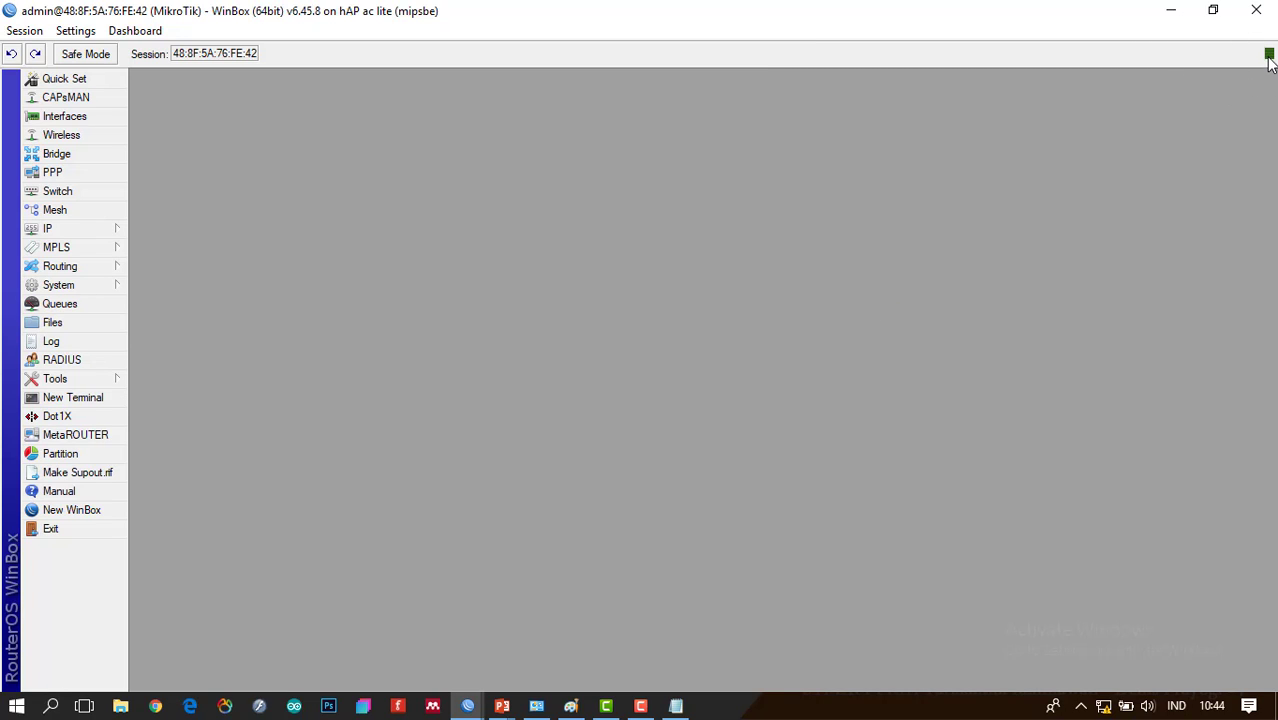
{"action": "key", "text": "ctrl"}
{"action": "key", "text": "ctrl"}
{"action": "key", "text": "ctrl"}
{"action": "key", "text": "ctrl"}
{"action": "key", "text": "ctrl"}
{"action": "key", "text": "ctrl"}
{"action": "key", "text": "ctrl"}
{"action": "key", "text": "ctrl"}
{"action": "key", "text": "ctrl"}
{"action": "key", "text": "ctrl"}
{"action": "key", "text": "ctrl"}
{"action": "key", "text": "ctrl"}
{"action": "key", "text": "ctrl"}
{"action": "key", "text": "ctrl"}
{"action": "key", "text": "ctrl"}
Exit the MAC-based router session using Session > Exit
{"action": "left_click_drag", "start_coordinate": [251, 17], "coordinate": [362, 34]}
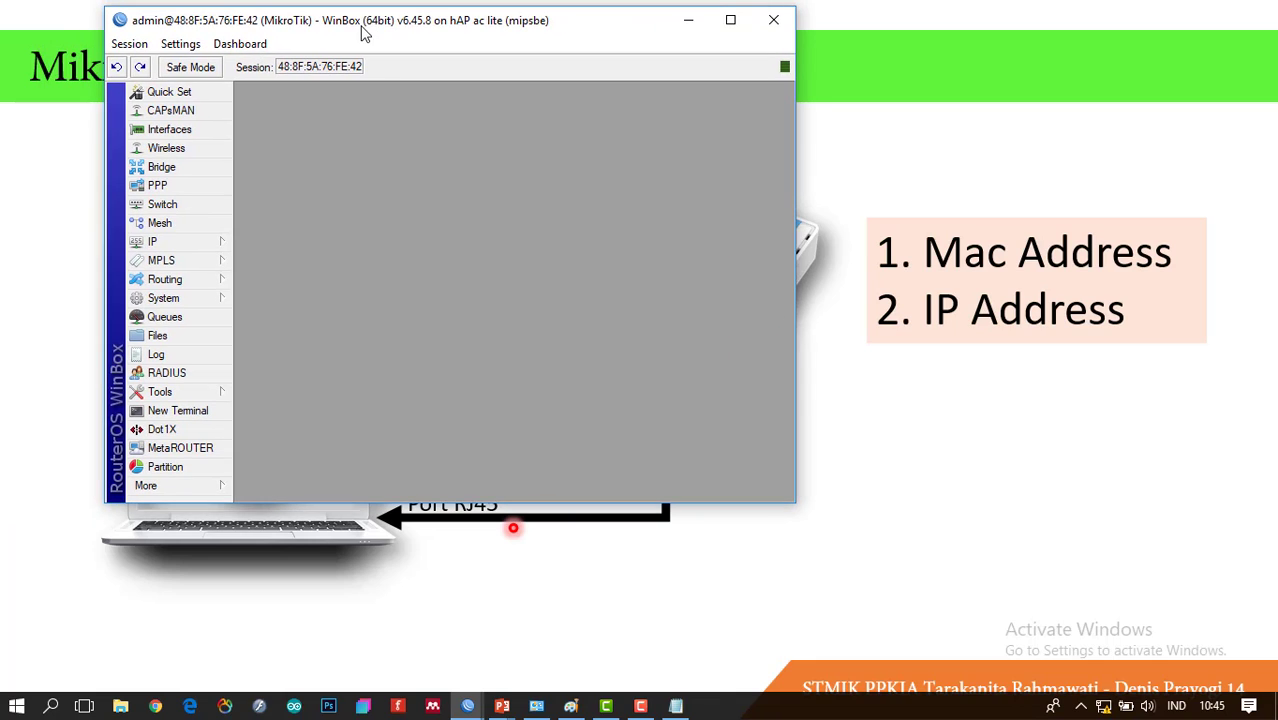
{"action": "double_click", "coordinate": [216, 30]}
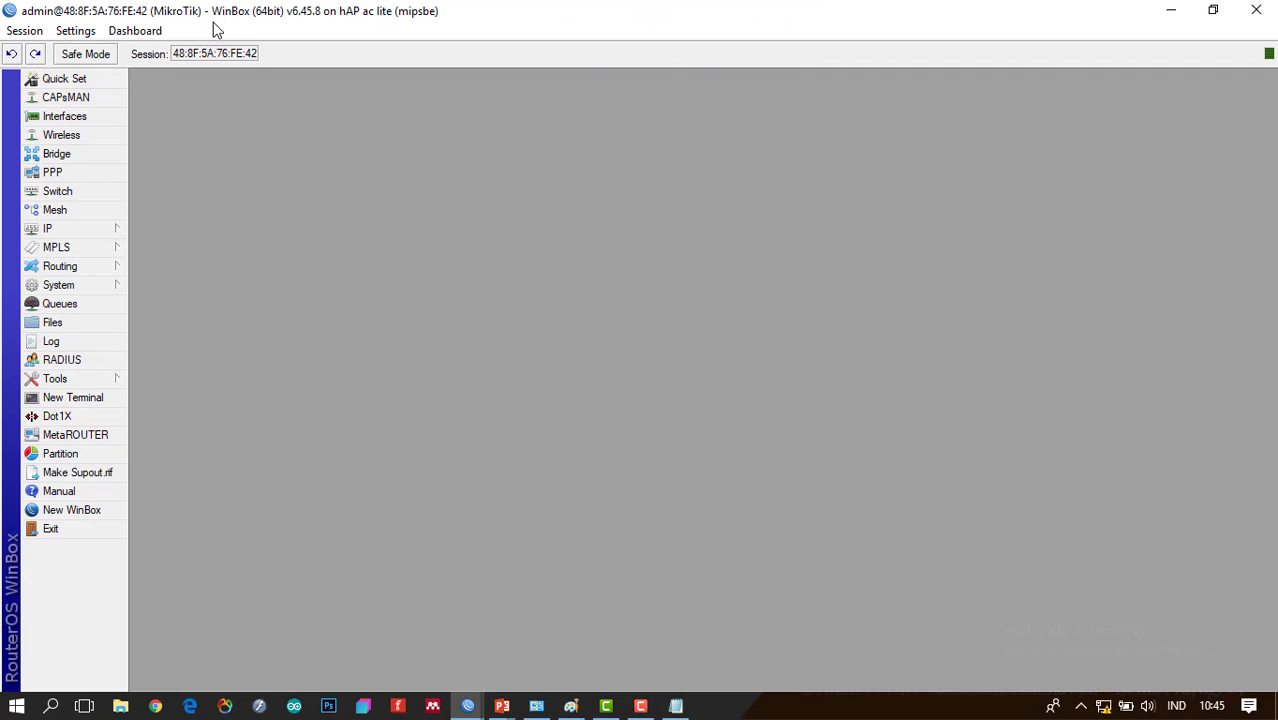
{"action": "left_click", "coordinate": [42, 36]}
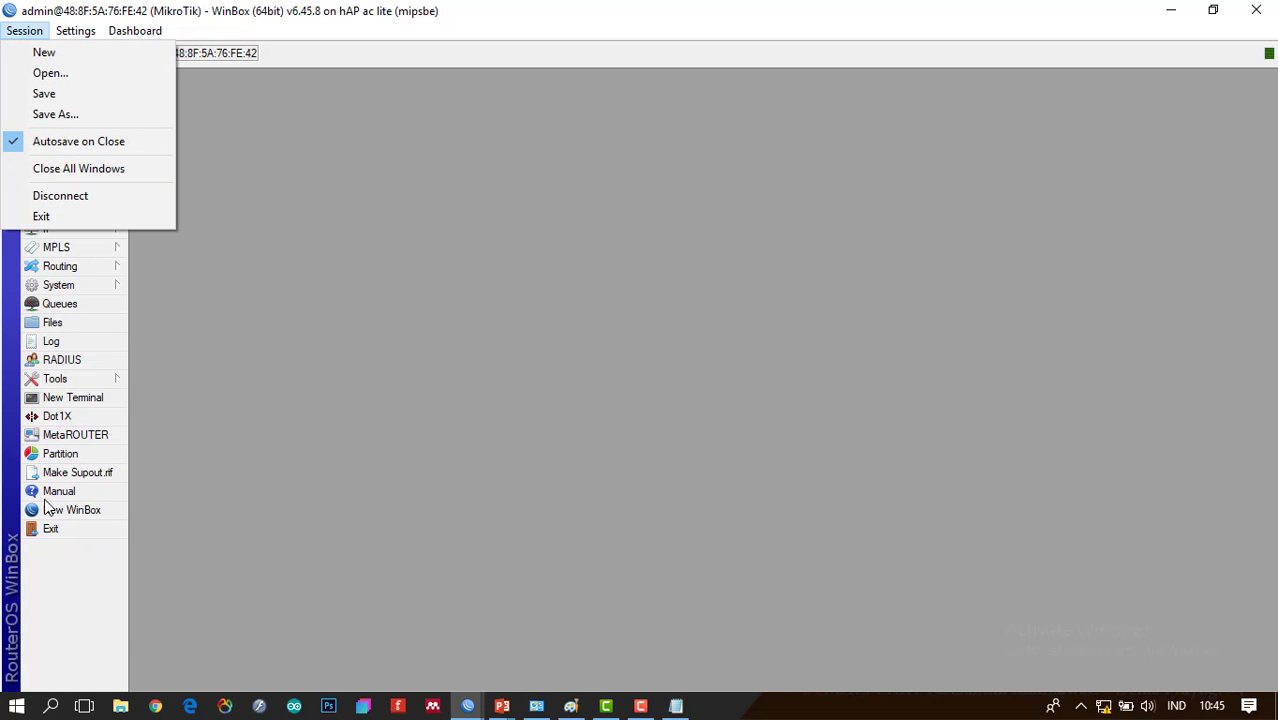
{"action": "left_click", "coordinate": [66, 212]}
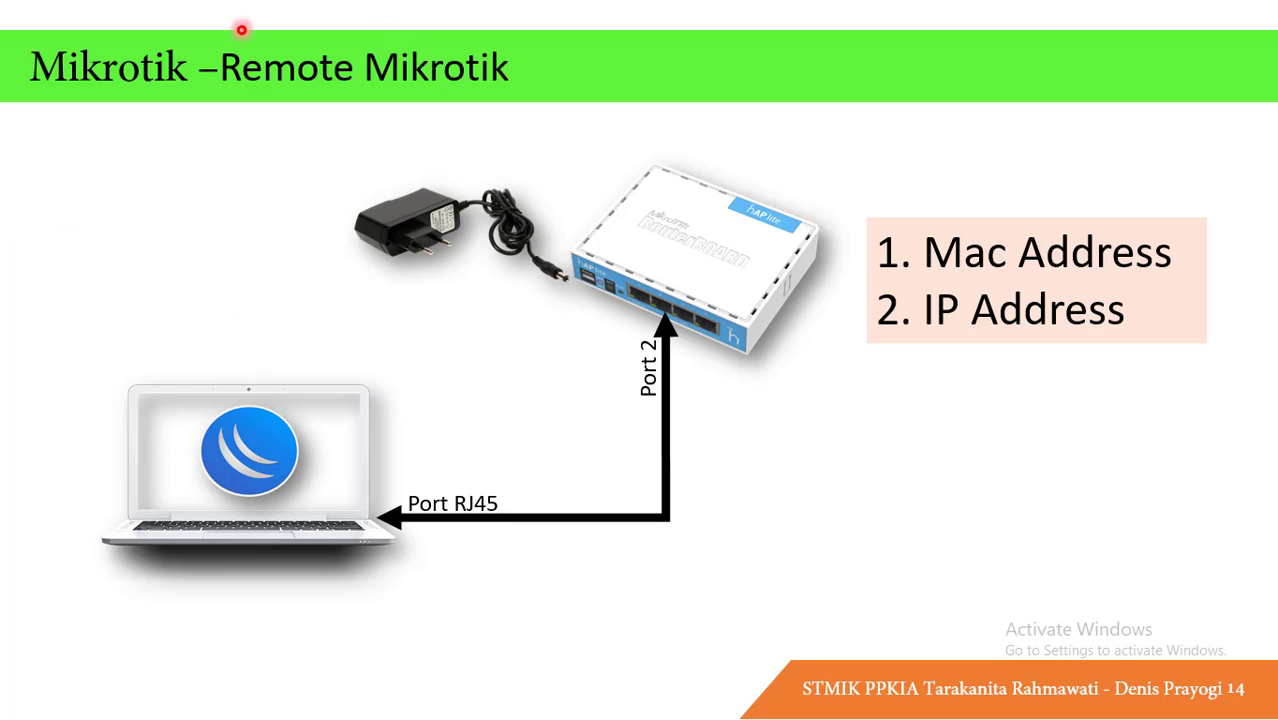
Reconnect to the router by its MAC address, then disconnect with Session > Disconnect
{"action": "key", "text": "alt+Tab"}
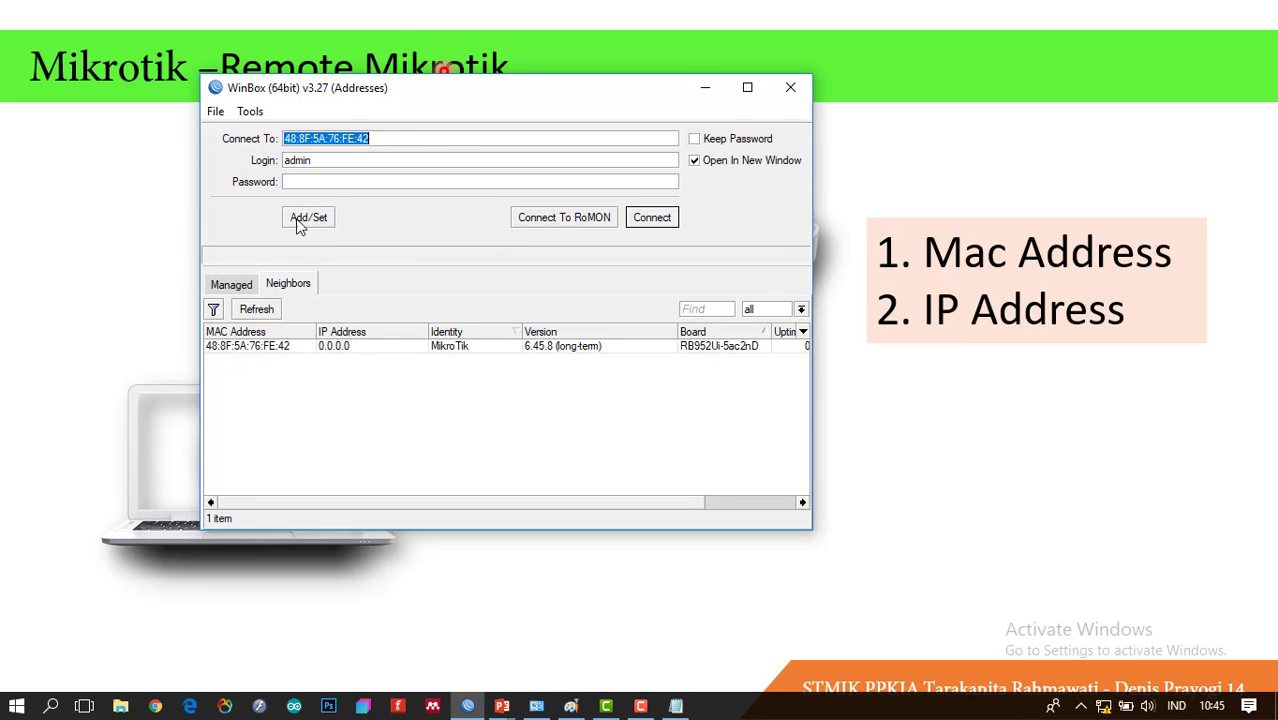
{"action": "left_click", "coordinate": [266, 345]}
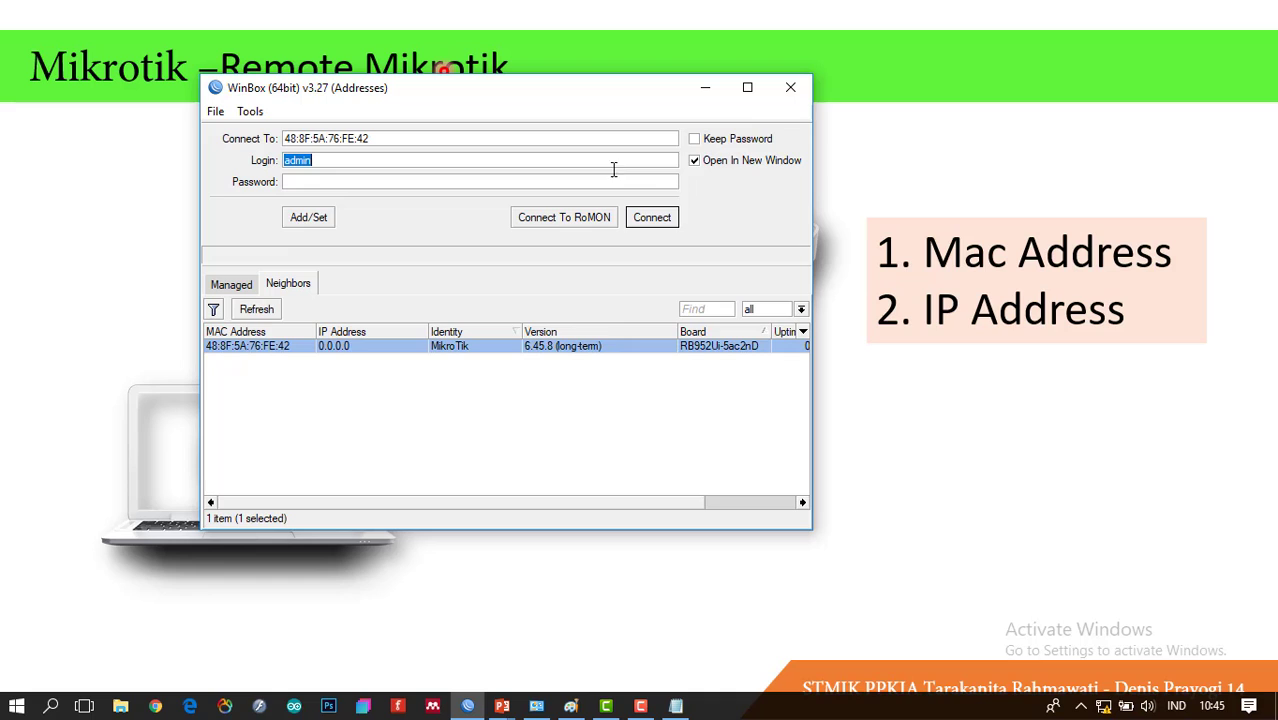
{"action": "left_click", "coordinate": [668, 220]}
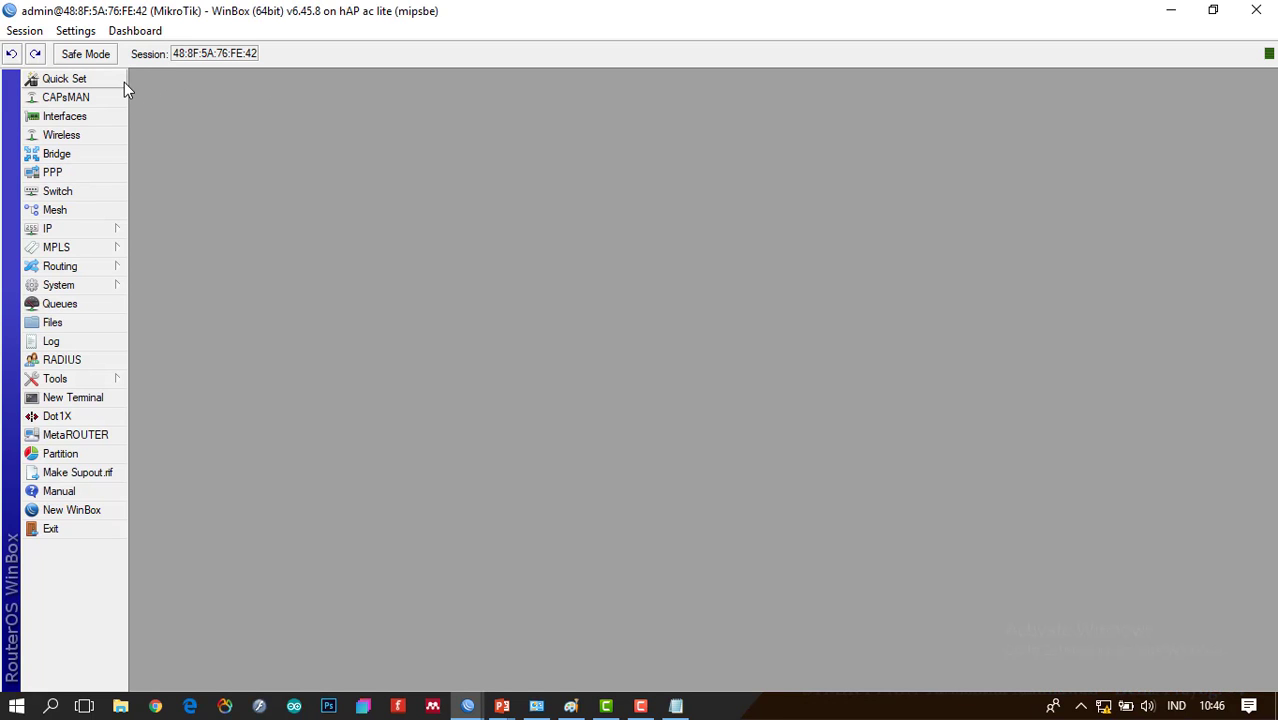
{"action": "left_click", "coordinate": [24, 33]}
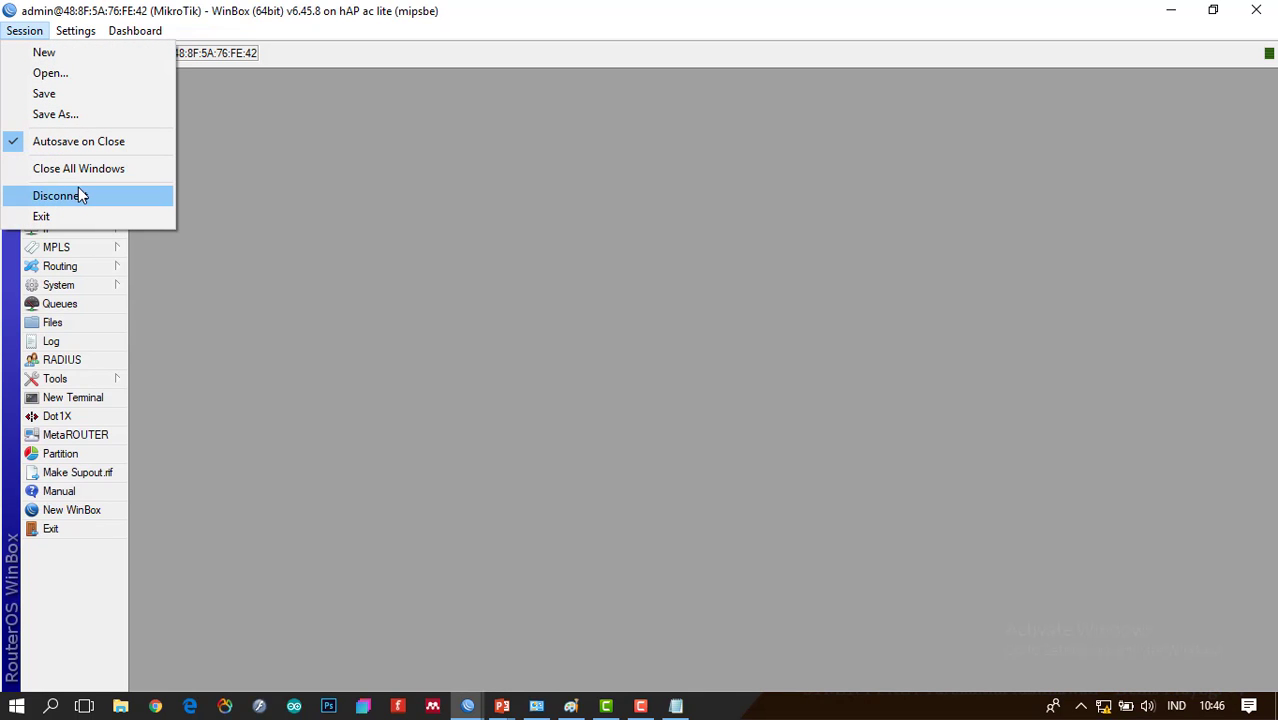
{"action": "left_click", "coordinate": [82, 195]}
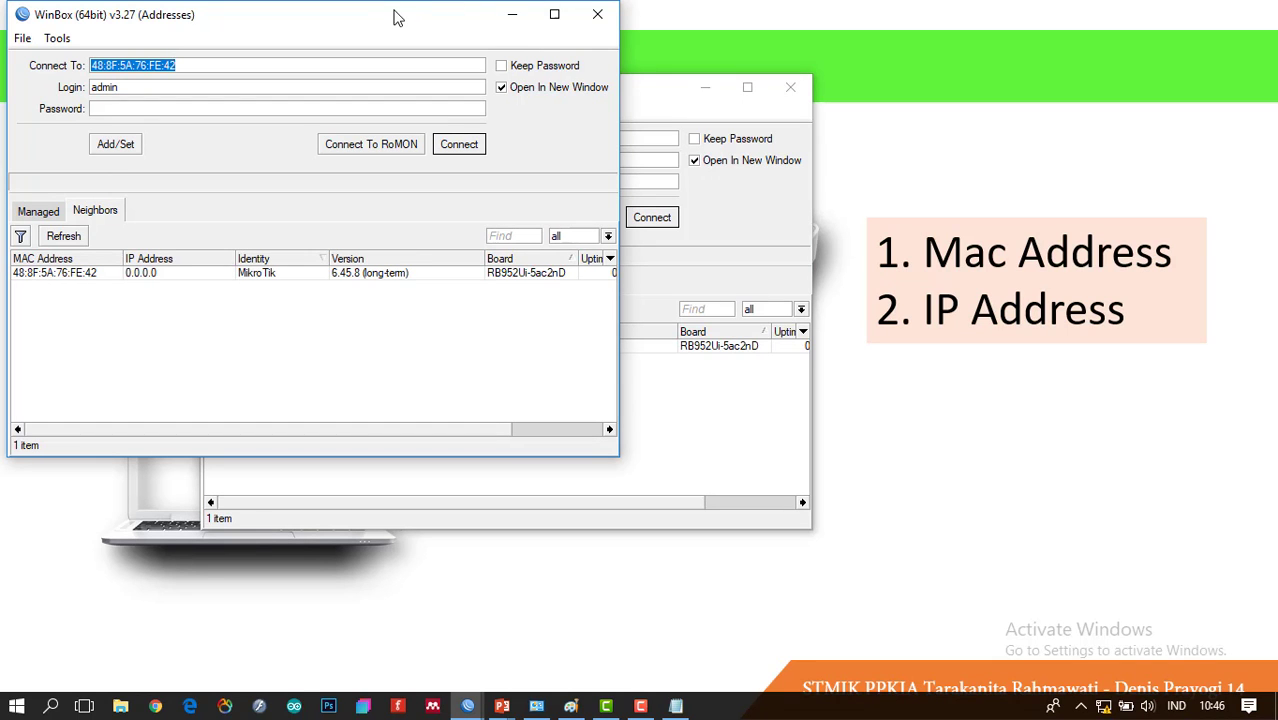
Close the duplicate login window and connect to the router by MAC 48:8F:5A:76:FE:42
{"action": "left_click_drag", "start_coordinate": [395, 14], "coordinate": [781, 72]}
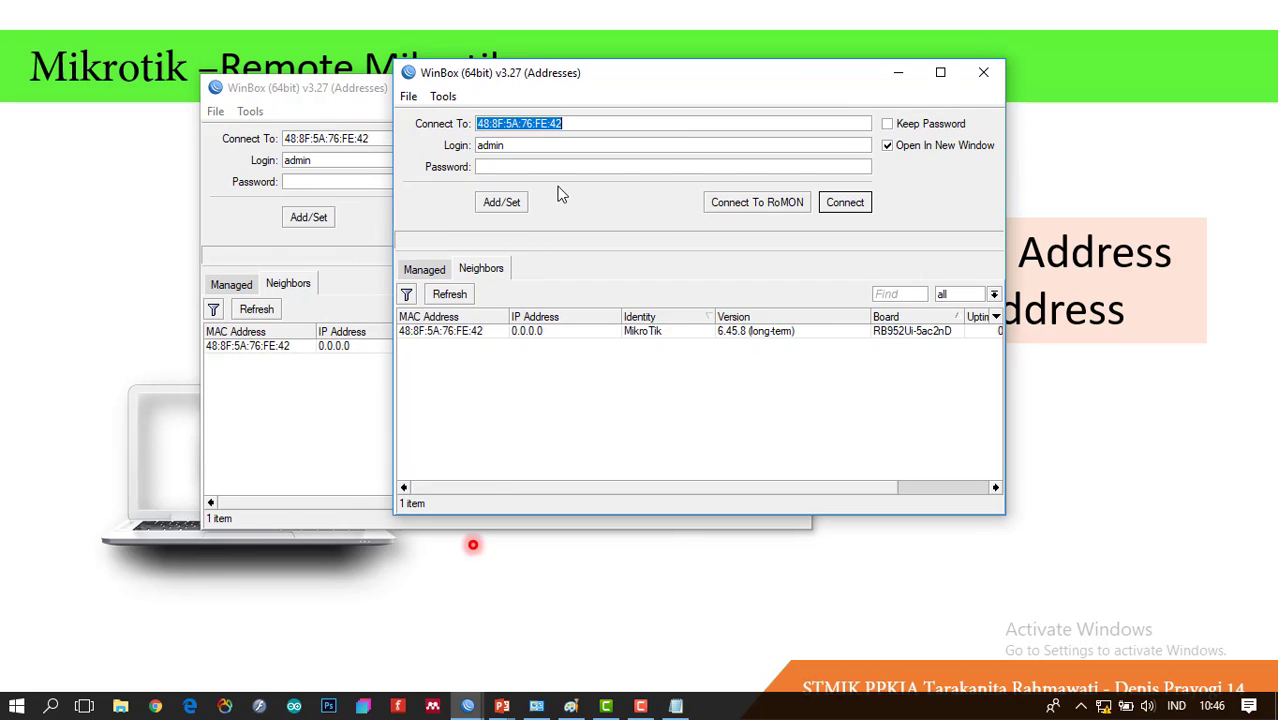
{"action": "left_click_drag", "start_coordinate": [600, 84], "coordinate": [727, 77]}
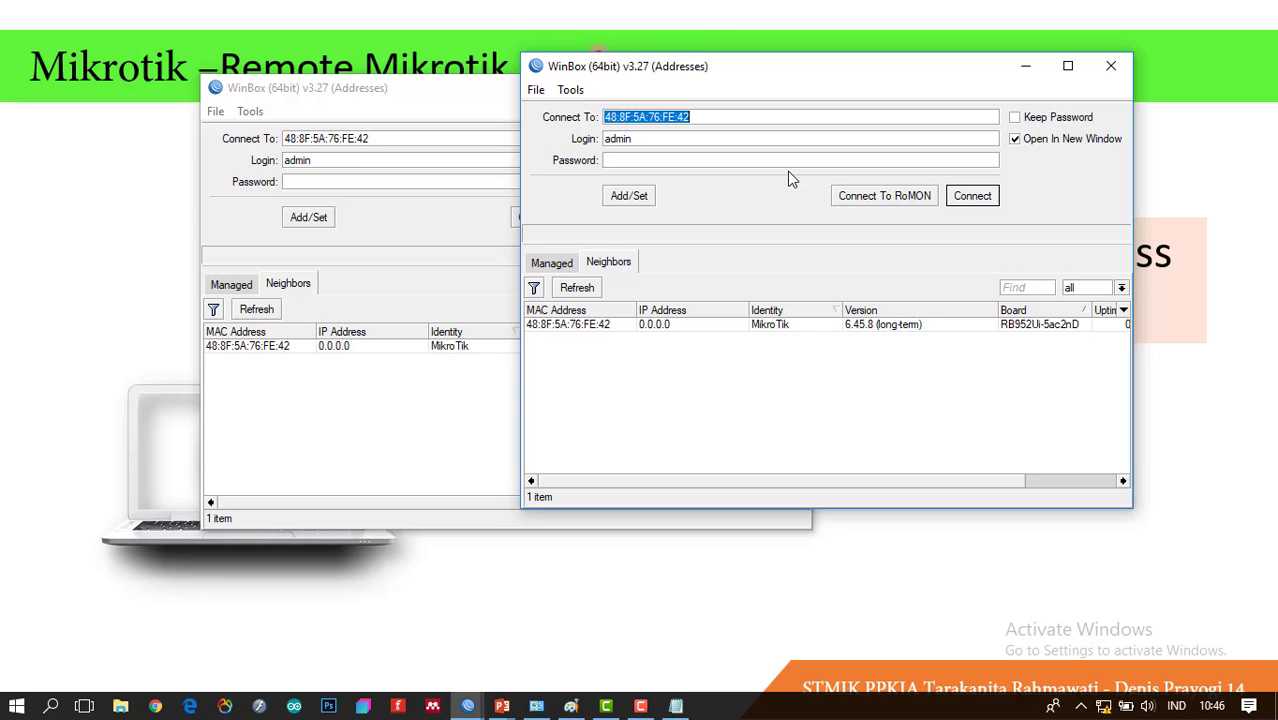
{"action": "left_click", "coordinate": [1111, 66]}
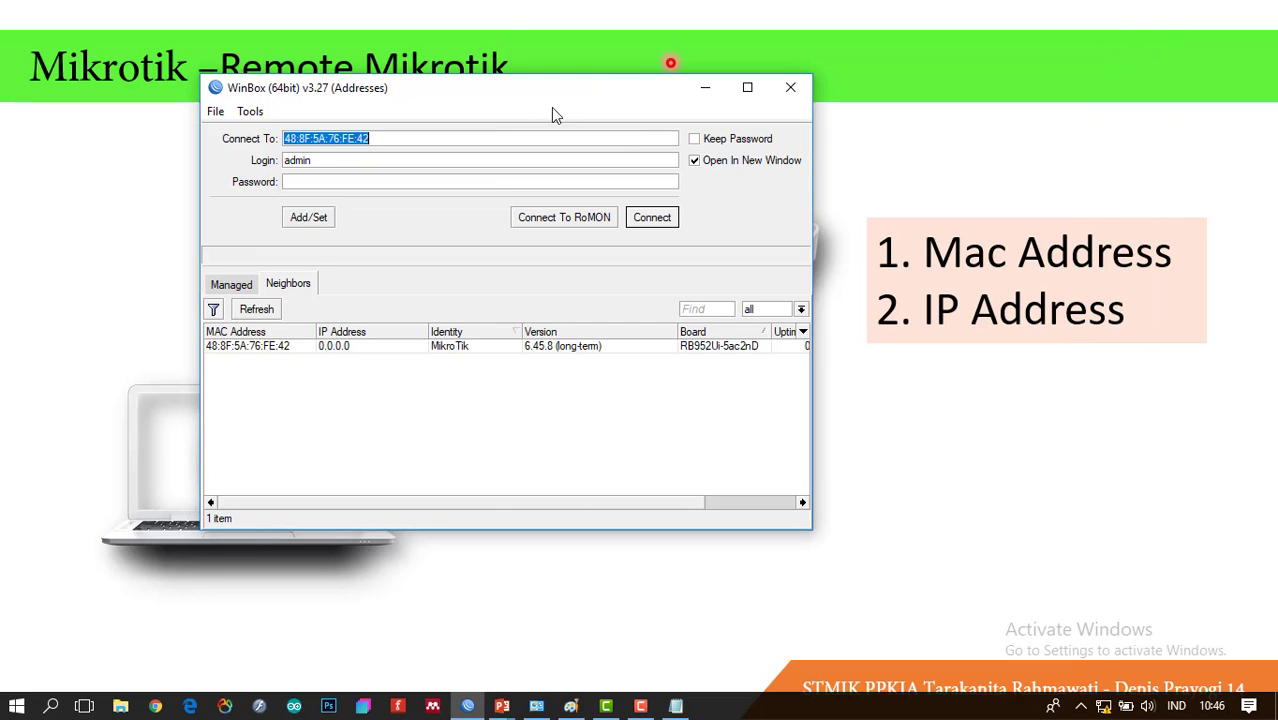
{"action": "left_click", "coordinate": [304, 138]}
{"action": "left_click", "coordinate": [248, 346]}
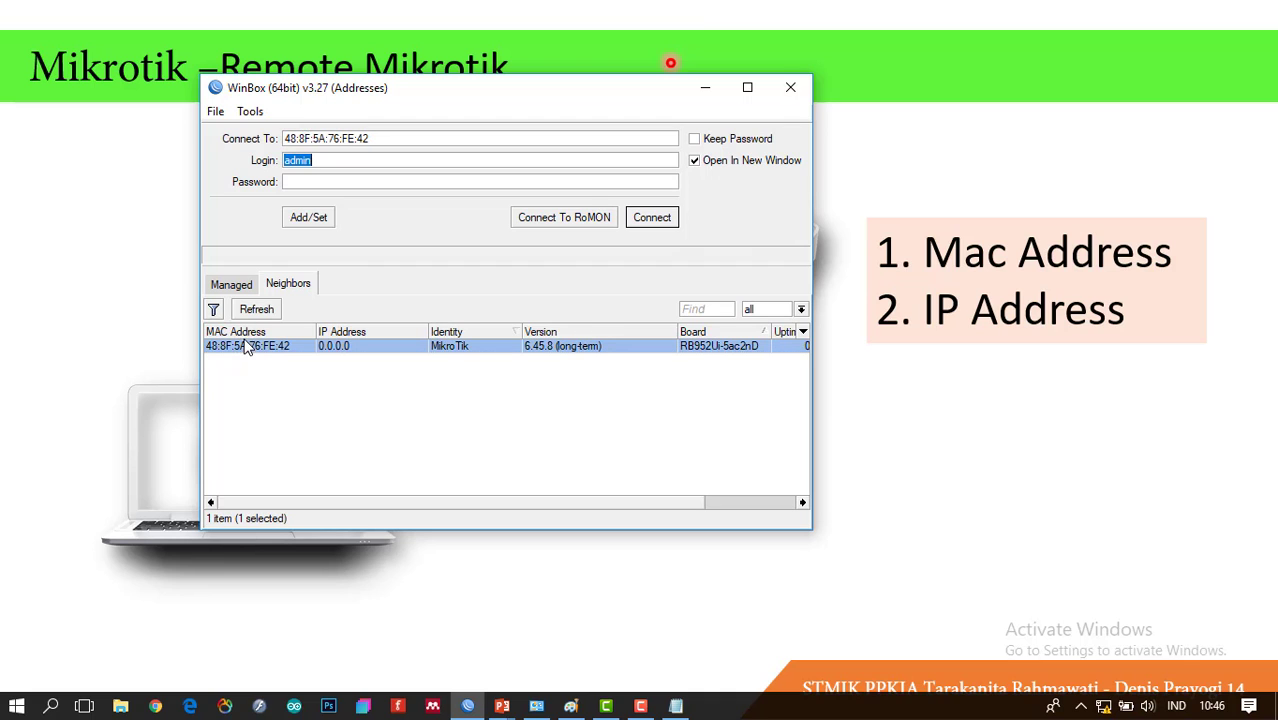
{"action": "left_click", "coordinate": [653, 220]}
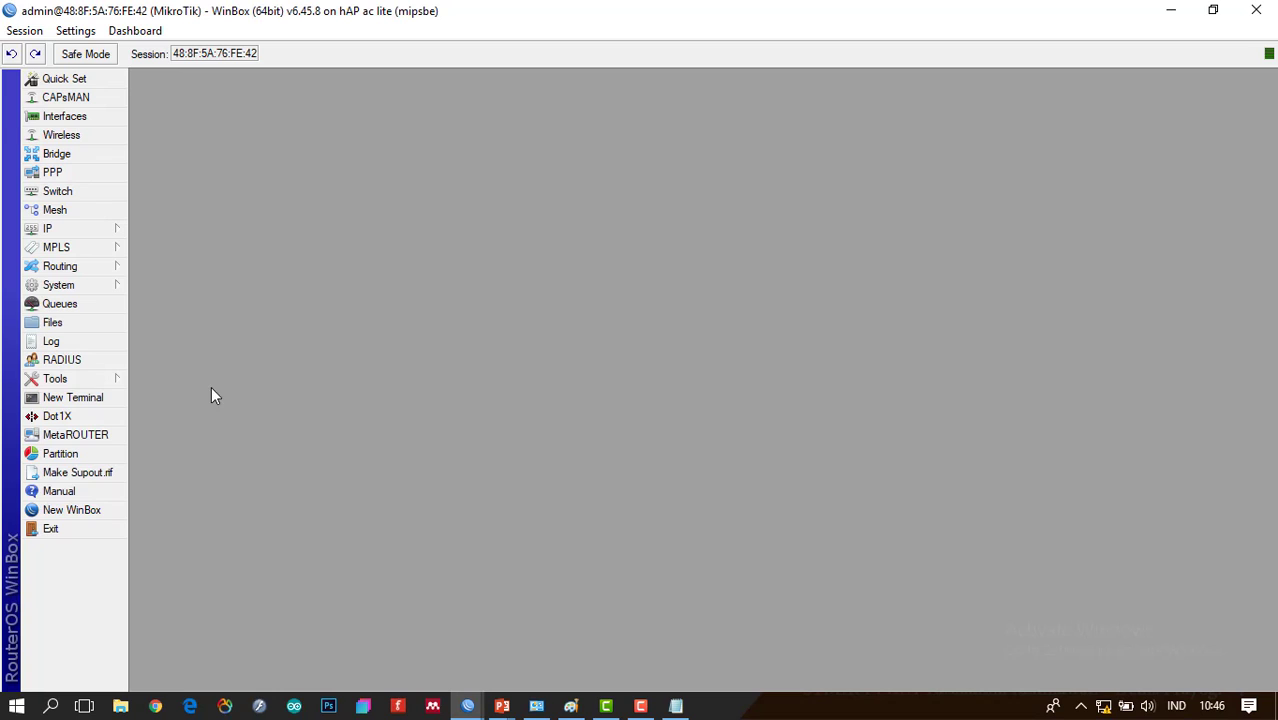
Exit, reconnect and disconnect the session, close the extra loader, then connect again
{"action": "left_click", "coordinate": [73, 531]}
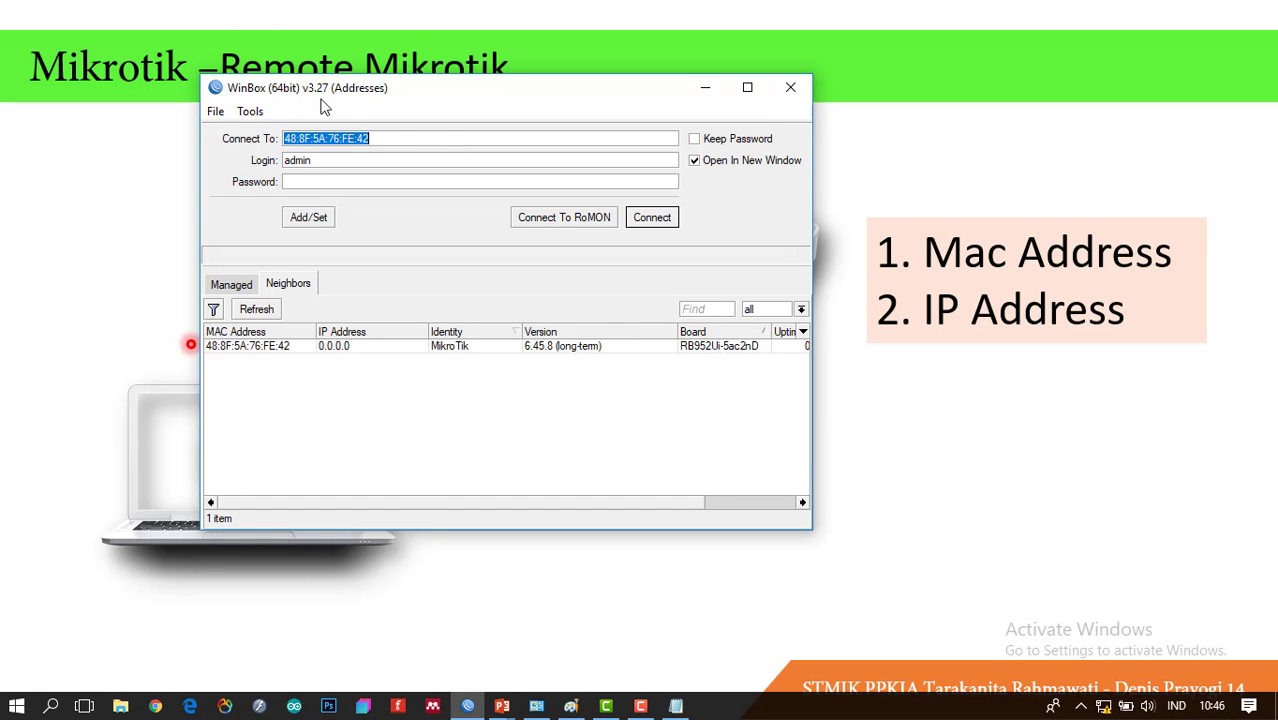
{"action": "left_click", "coordinate": [673, 221]}
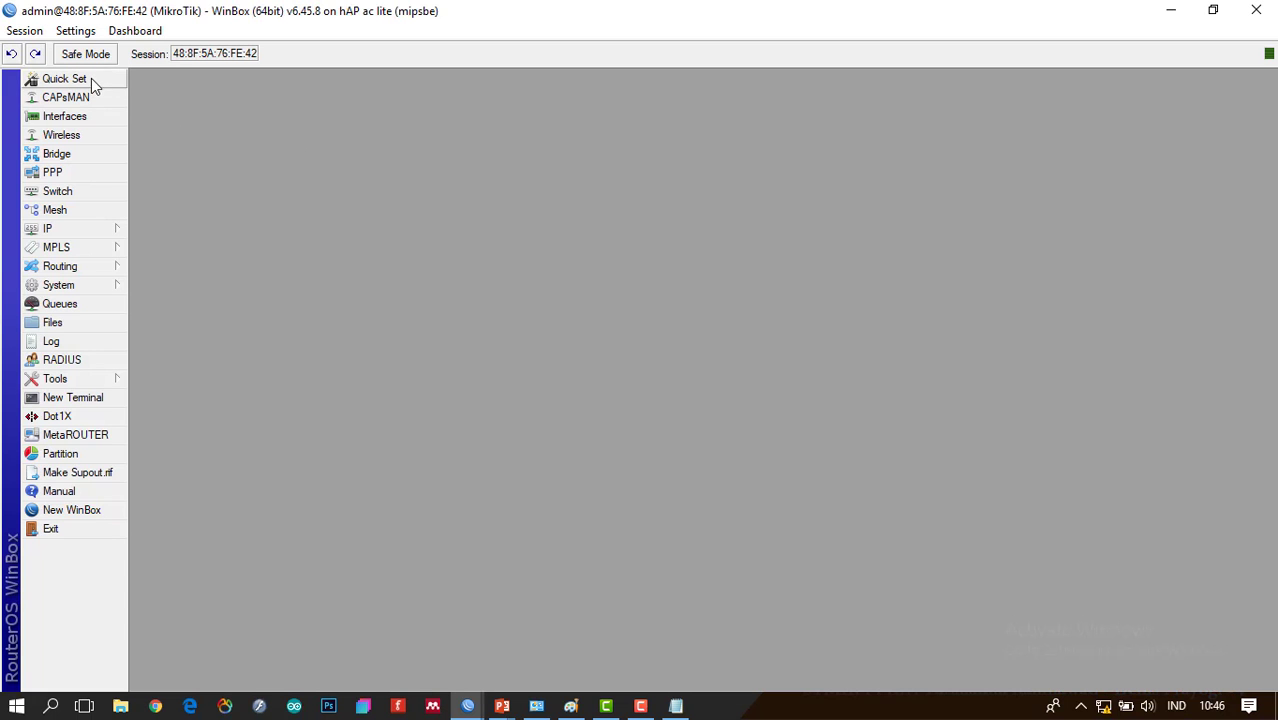
{"action": "left_click", "coordinate": [24, 31]}
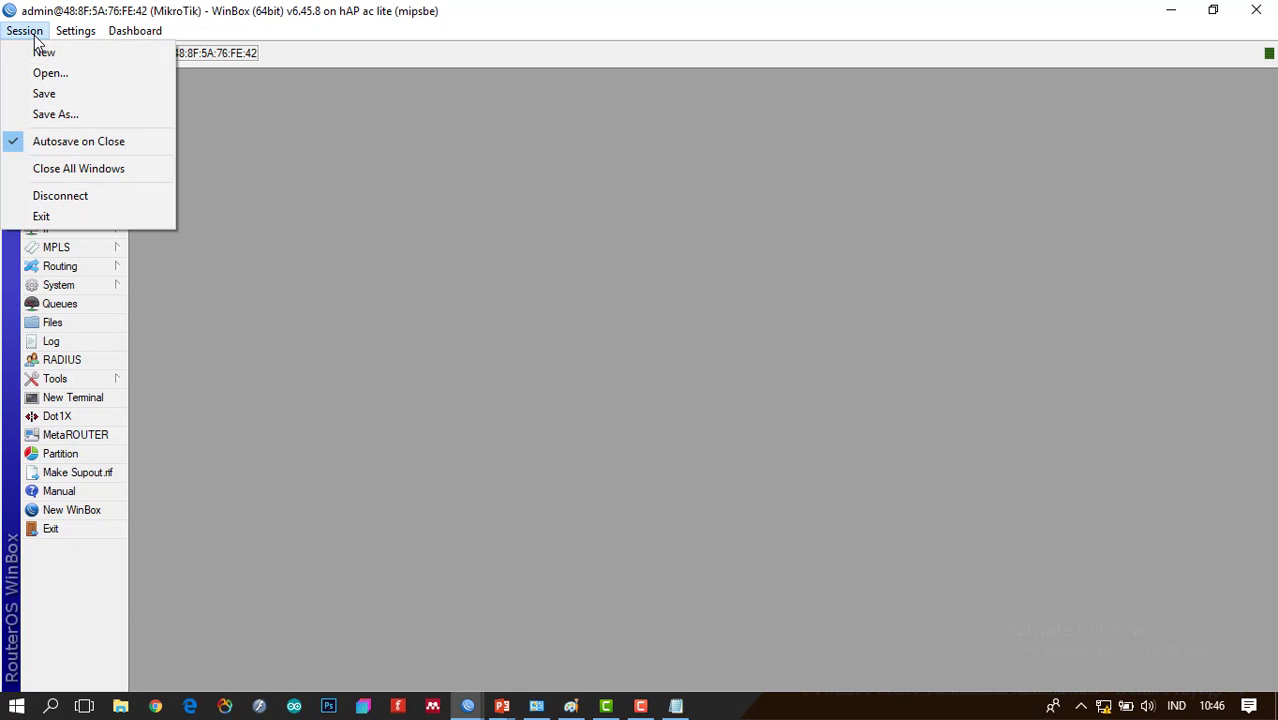
{"action": "left_click", "coordinate": [64, 197]}
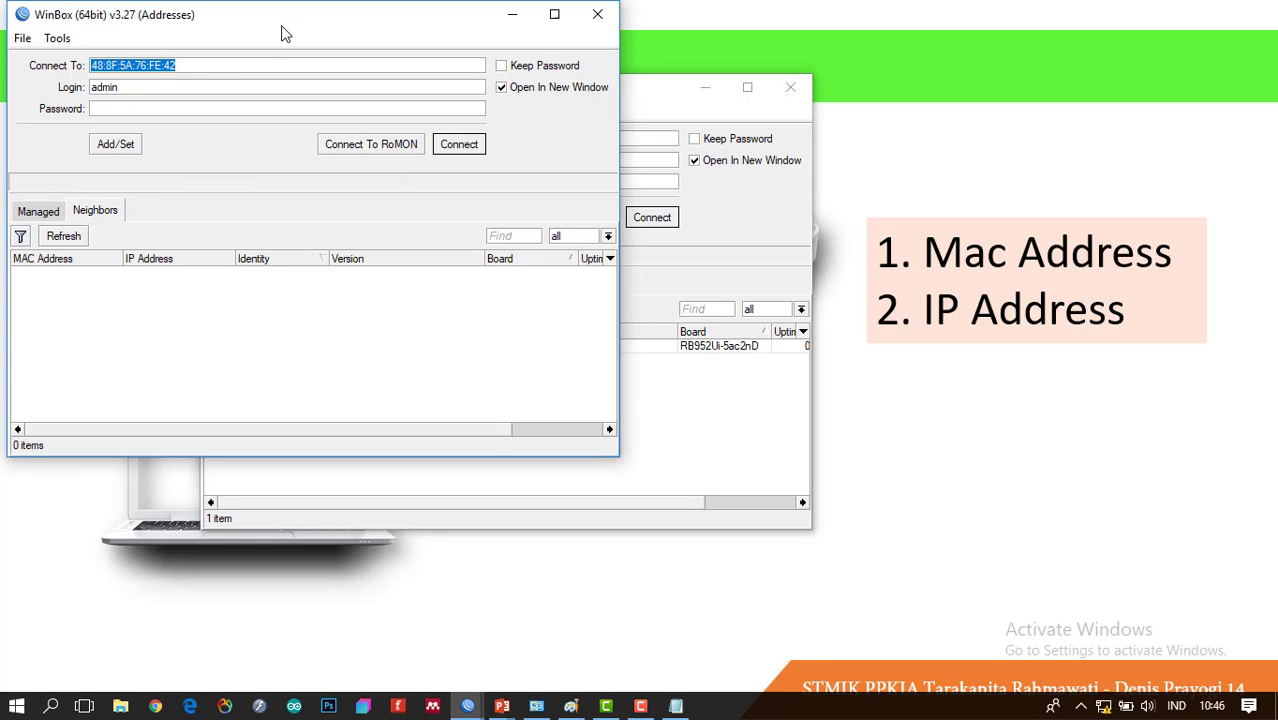
{"action": "left_click_drag", "start_coordinate": [375, 15], "coordinate": [801, 150]}
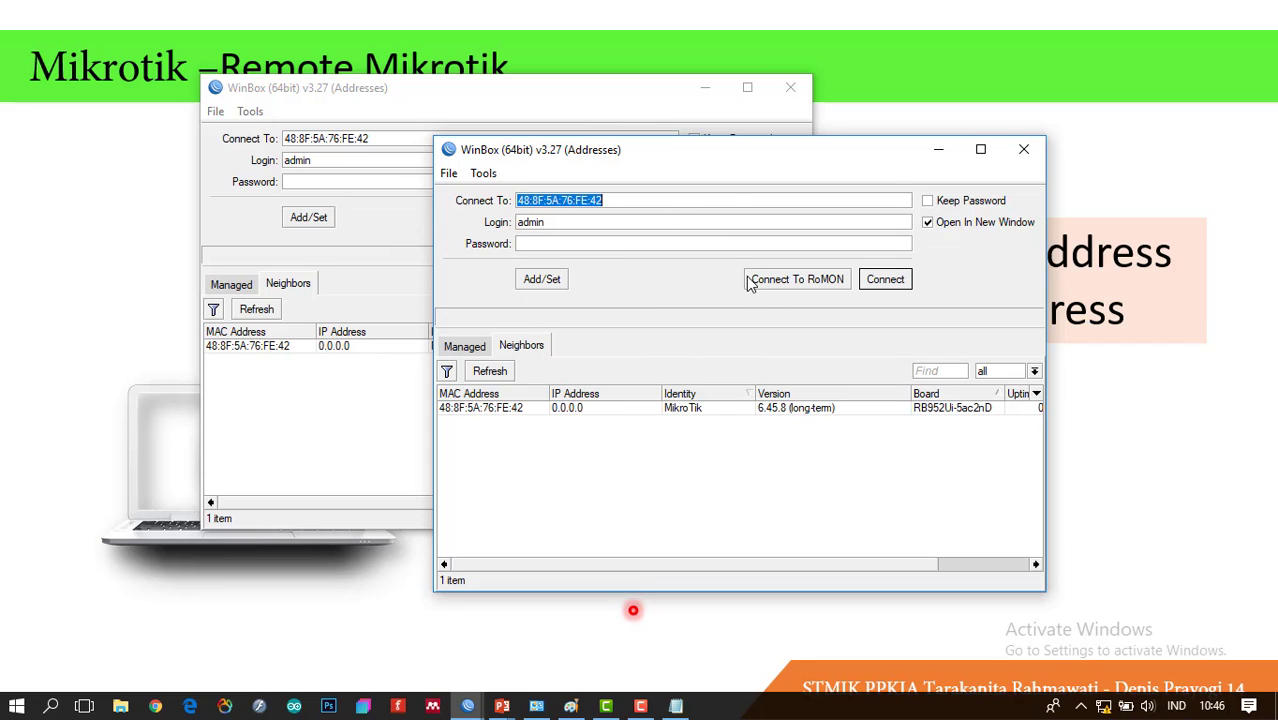
{"action": "left_click", "coordinate": [1021, 149]}
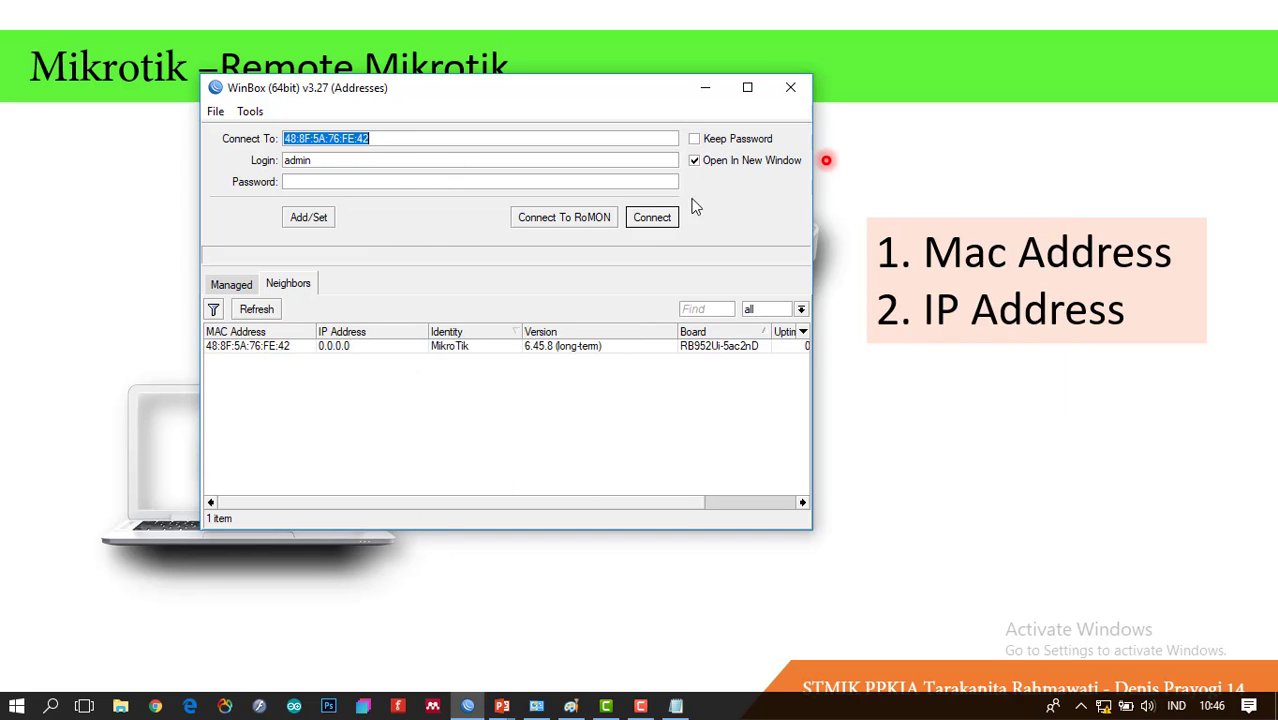
{"action": "left_click", "coordinate": [650, 219]}
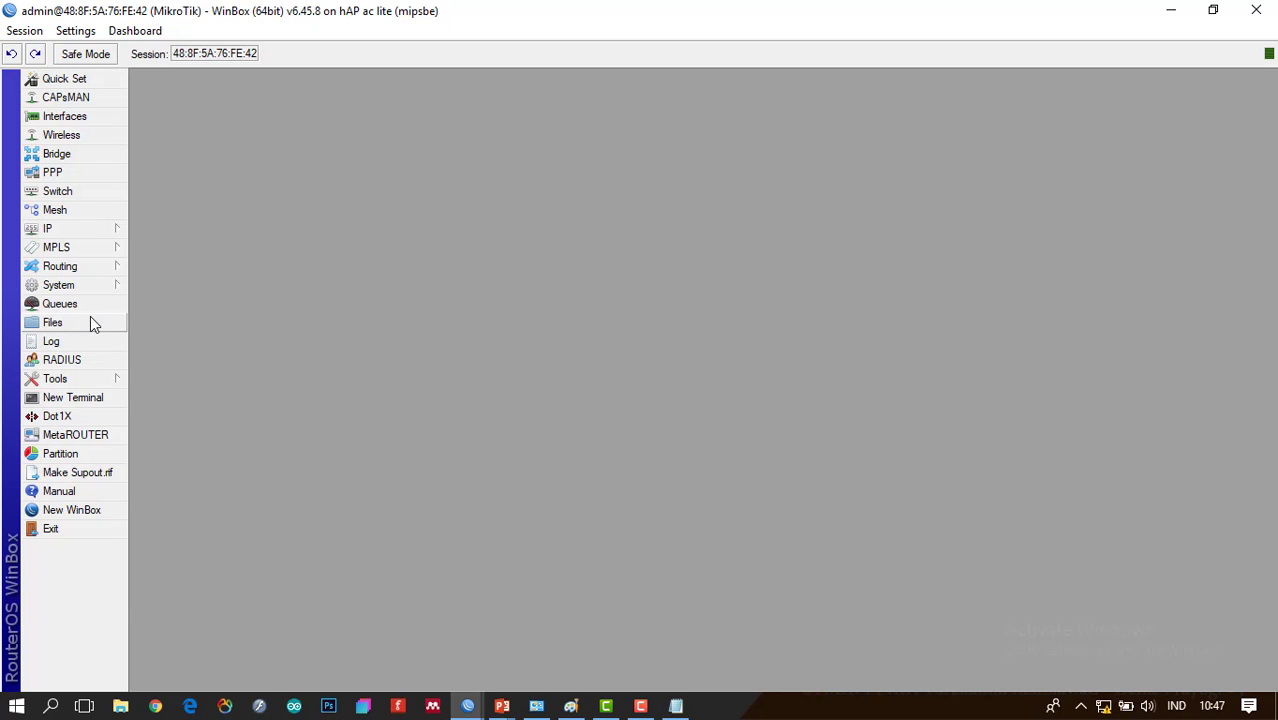
In Notepad, add the note 'exit / disconett -> memutus koneksi antarlaptop /pc ke mikrotiksystem tetap on'
{"action": "left_click", "coordinate": [676, 706]}
{"action": "key", "text": "Return"}
{"action": "key", "text": "Return"}
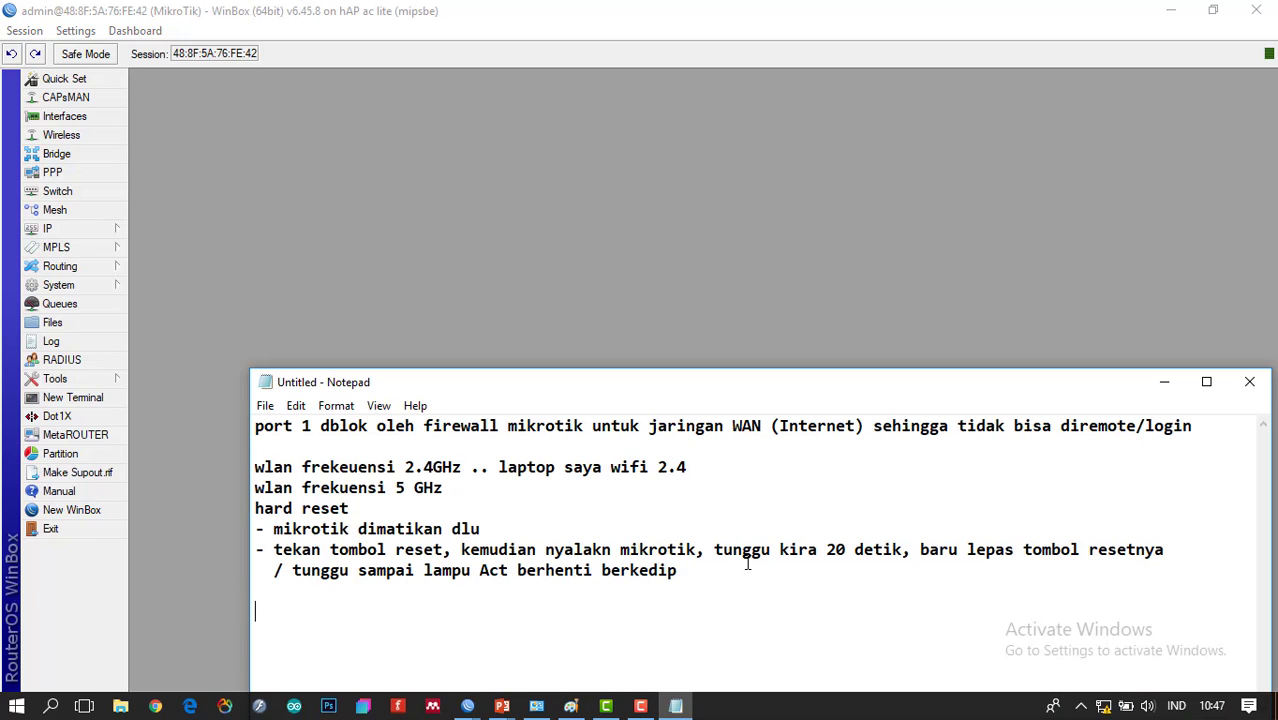
{"action": "type", "text": "exit / disconet"}
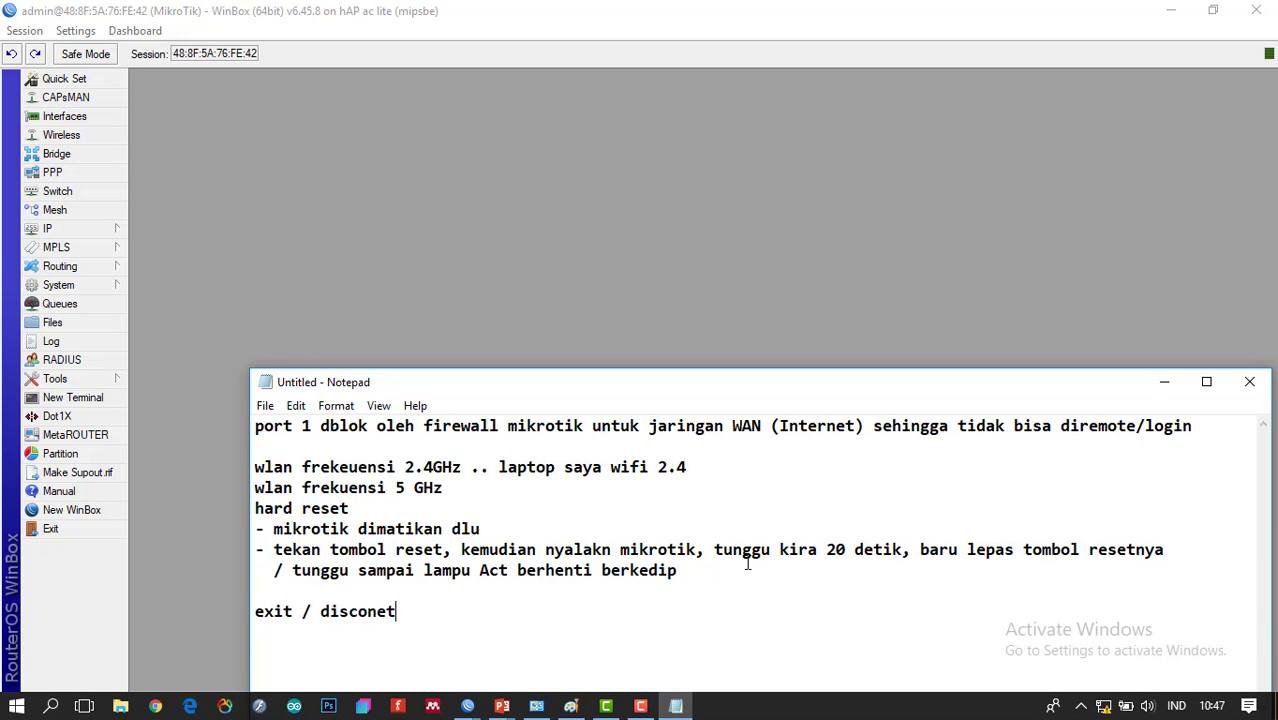
{"action": "key", "text": "BackSpace"}
{"action": "type", "text": "ct -> met"}
{"action": "key", "text": "BackSpace"}
{"action": "type", "text": "mutuh"}
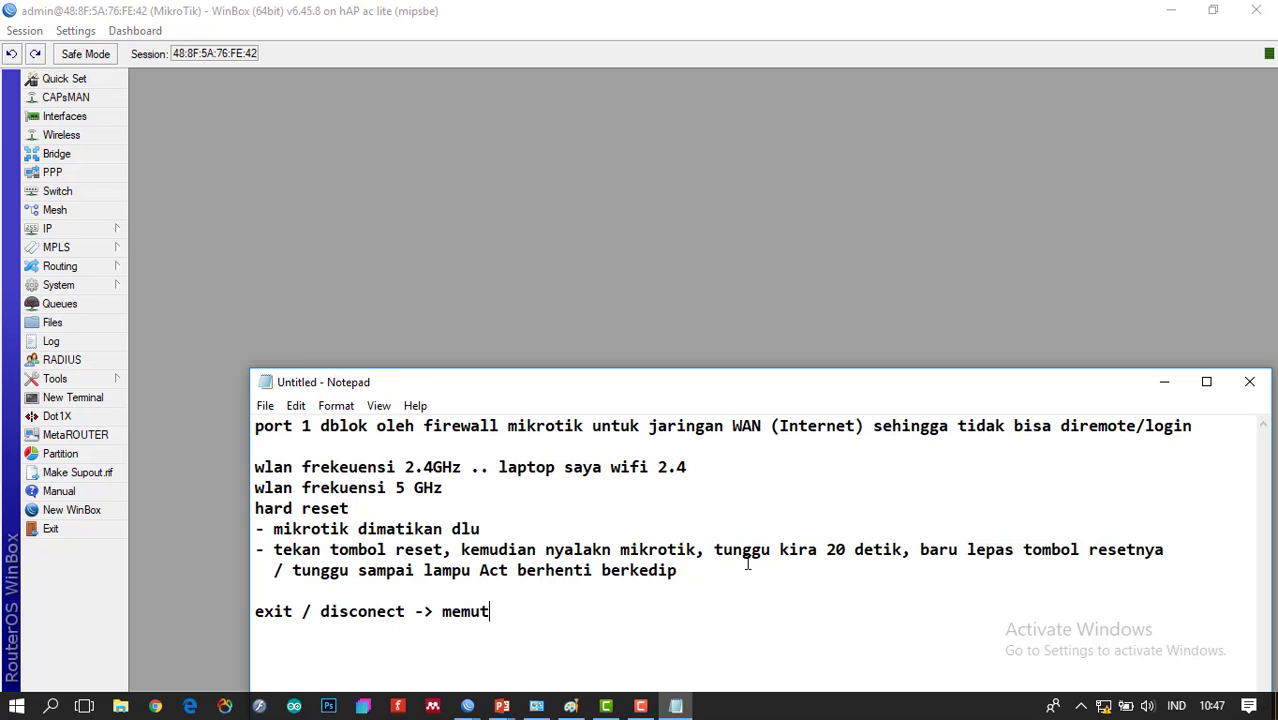
{"action": "key", "text": "BackSpace"}
{"action": "type", "text": "s koneksi antar"}
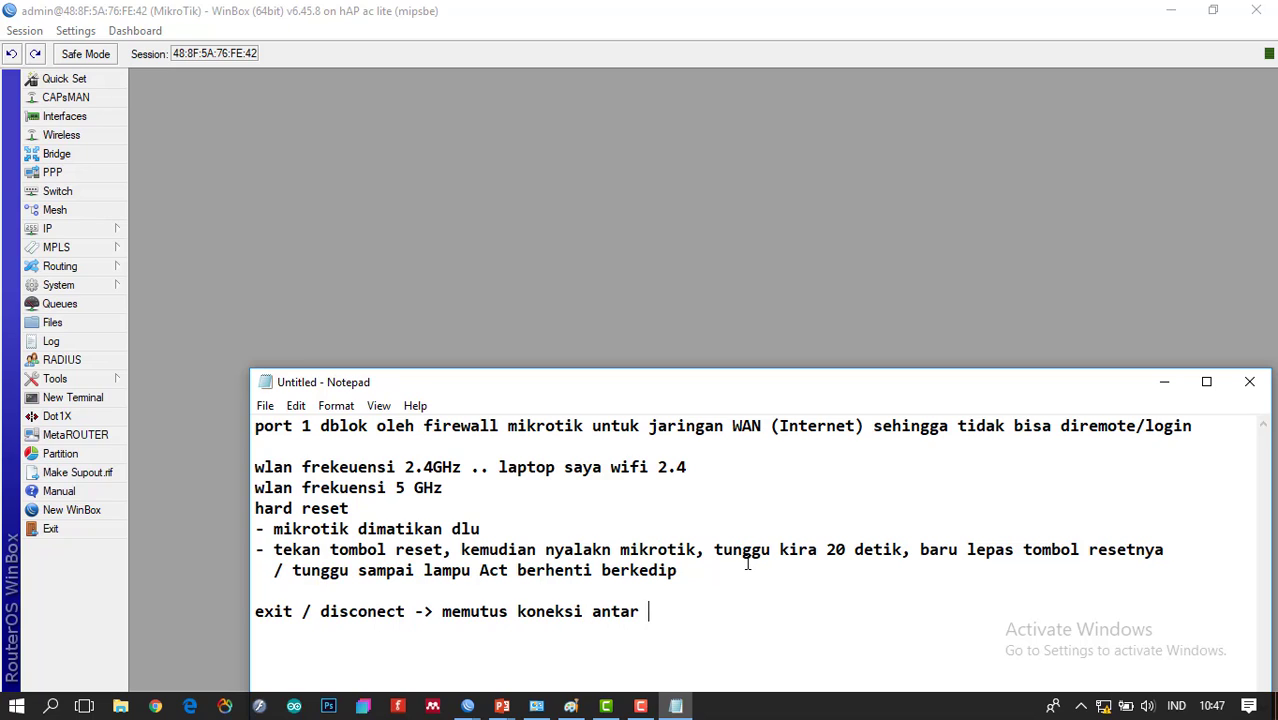
{"action": "type", "text": "laptop /pc"}
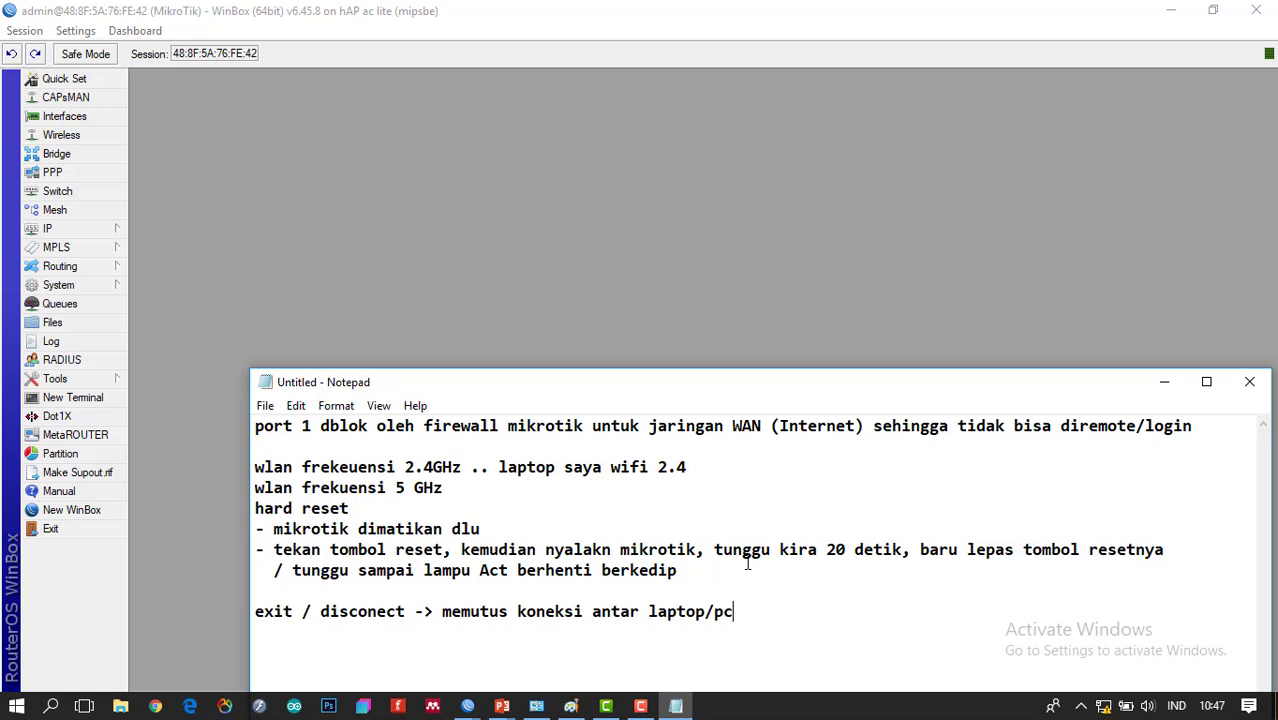
{"action": "type", "text": " ke mikrotik"}
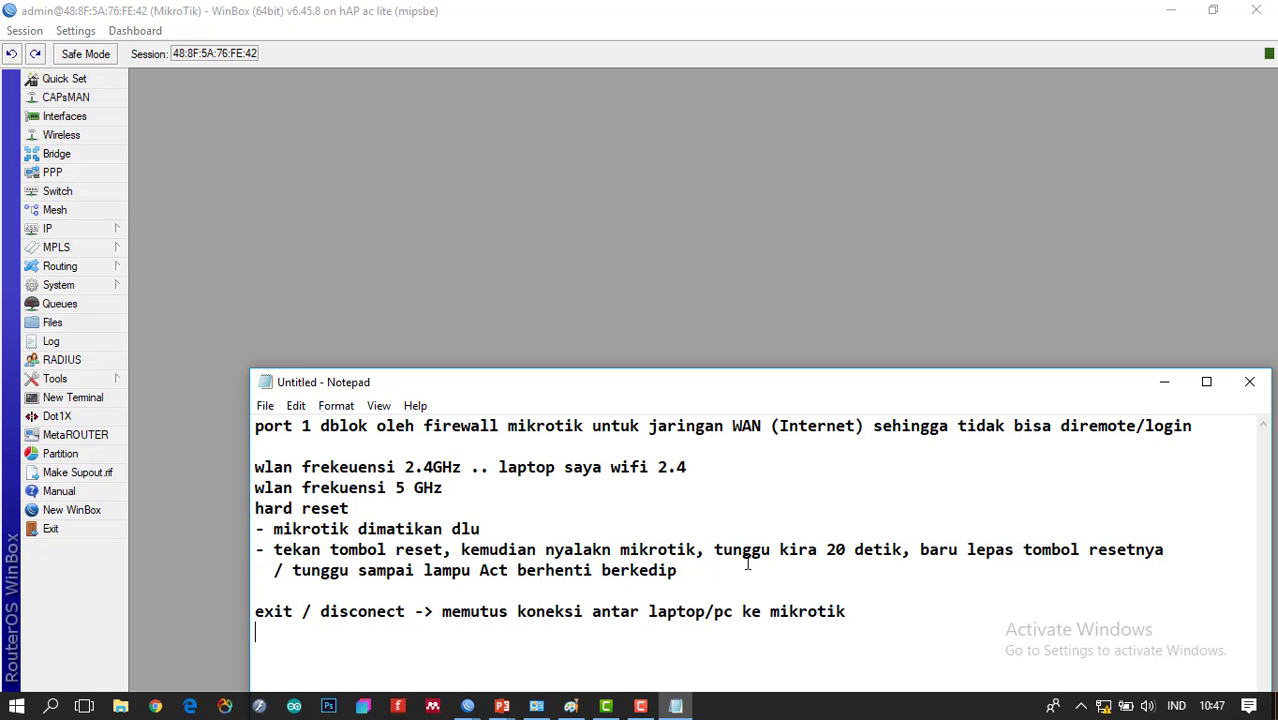
{"action": "type", "text": "system tetap o"}
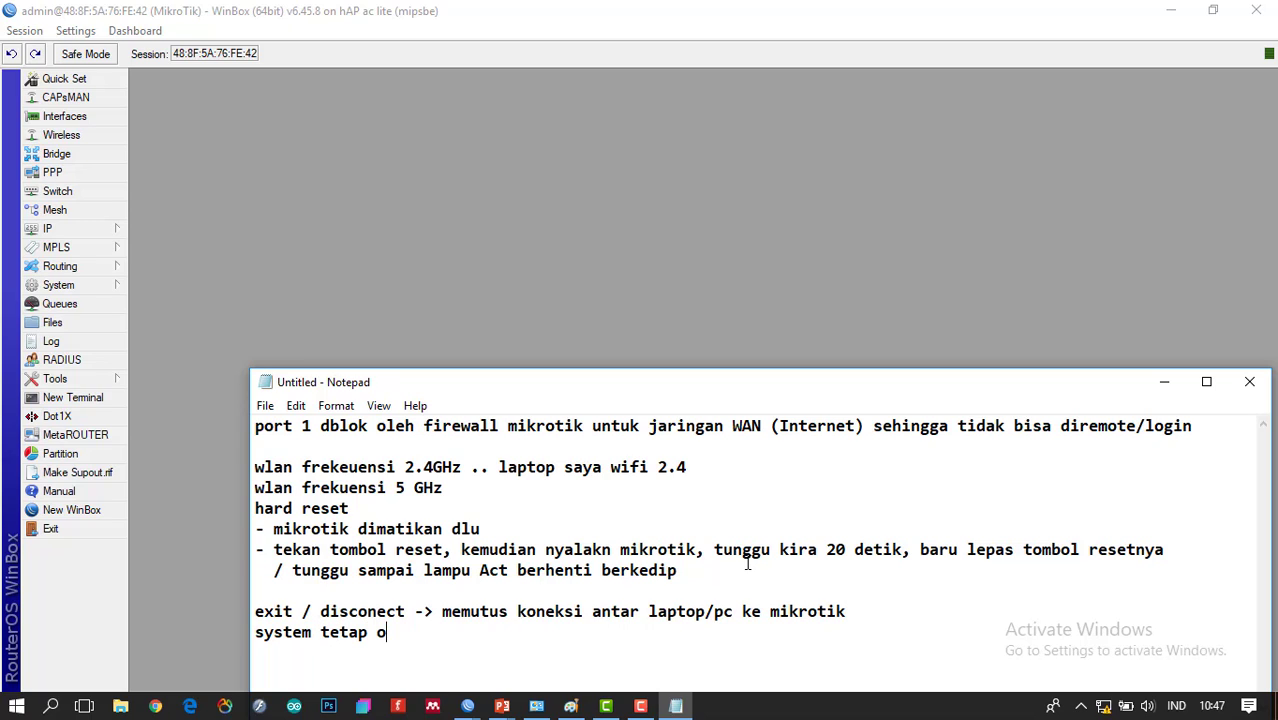
{"action": "type", "text": "n"}
Return to the WinBox session, open a New WinBox loader, select the router, and close it
{"action": "left_click", "coordinate": [657, 13]}
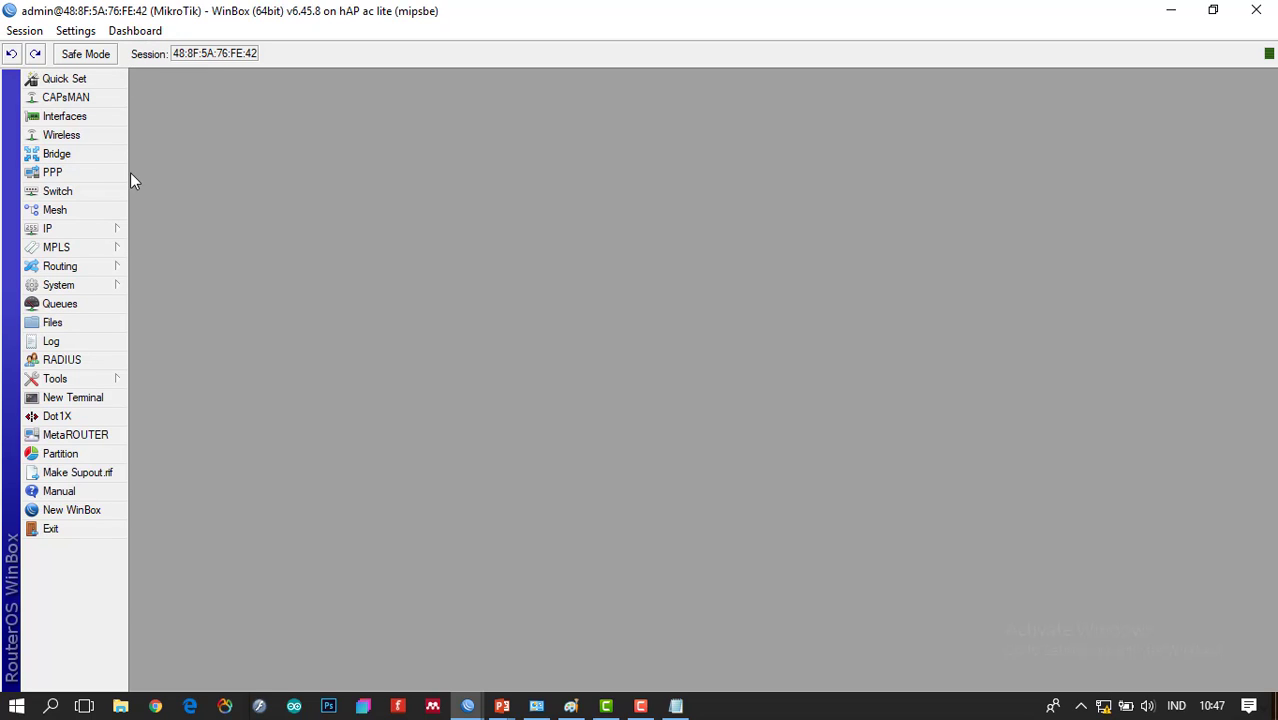
{"action": "left_click", "coordinate": [105, 512]}
{"action": "left_click", "coordinate": [105, 512]}
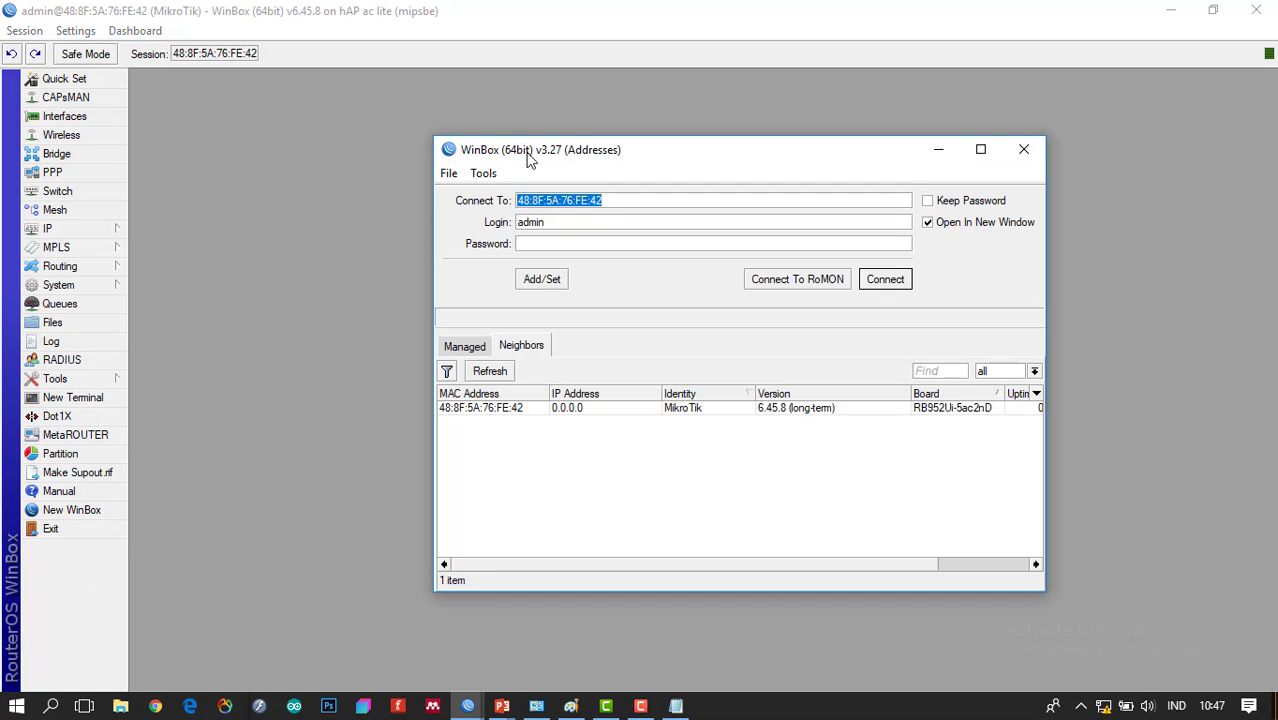
{"action": "left_click_drag", "start_coordinate": [530, 160], "coordinate": [587, 59]}
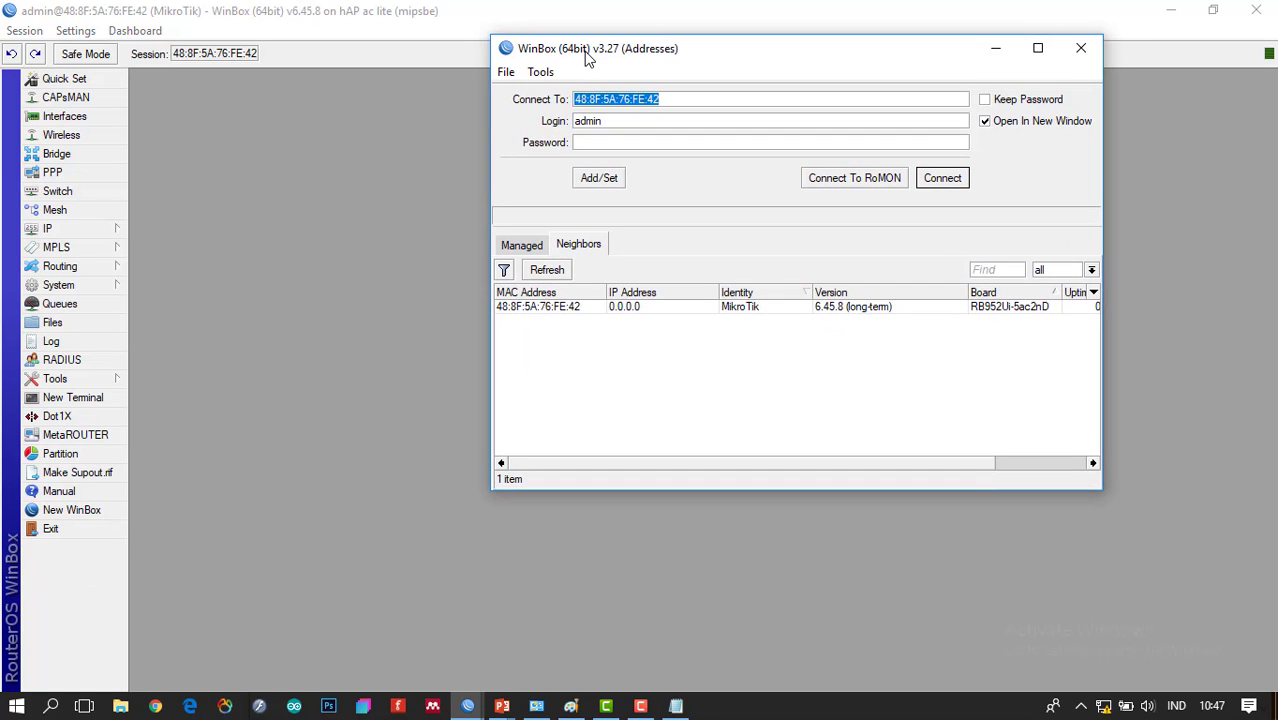
{"action": "left_click", "coordinate": [655, 317]}
{"action": "left_click", "coordinate": [1072, 52]}
Open and close New WinBox loader windows twice more, then open the System menu
{"action": "left_click", "coordinate": [117, 512]}
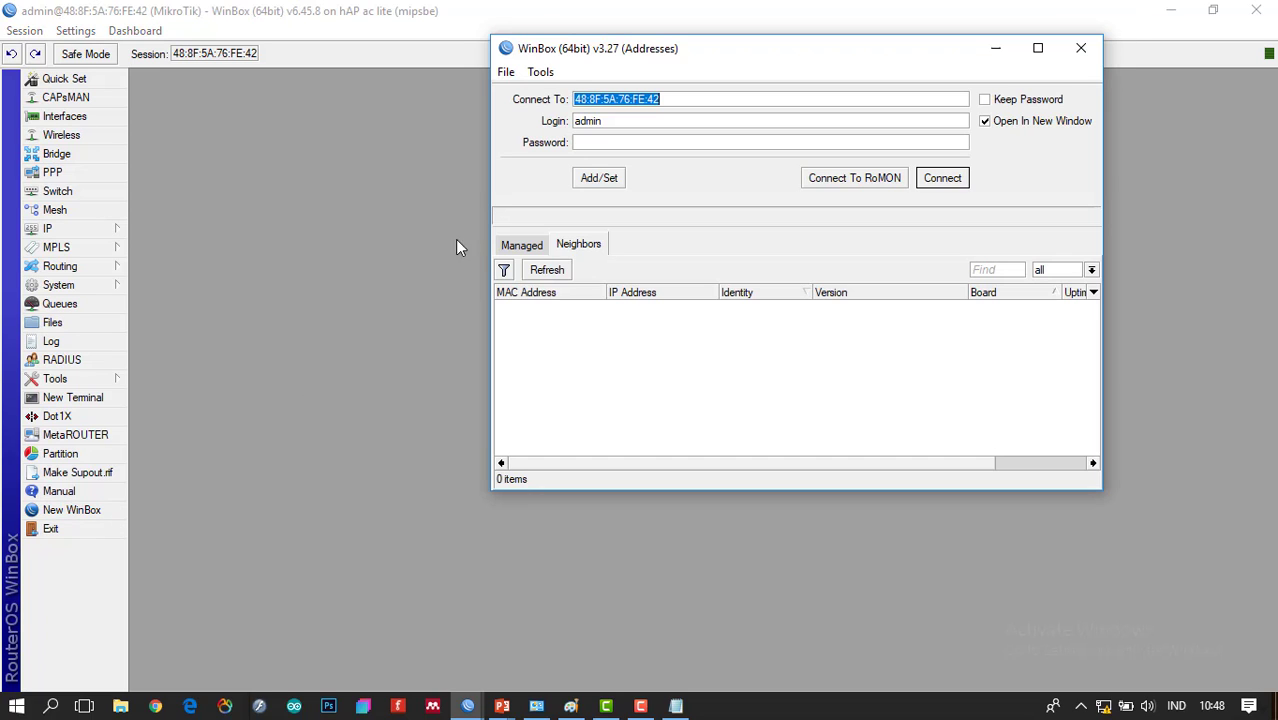
{"action": "left_click", "coordinate": [328, 20]}
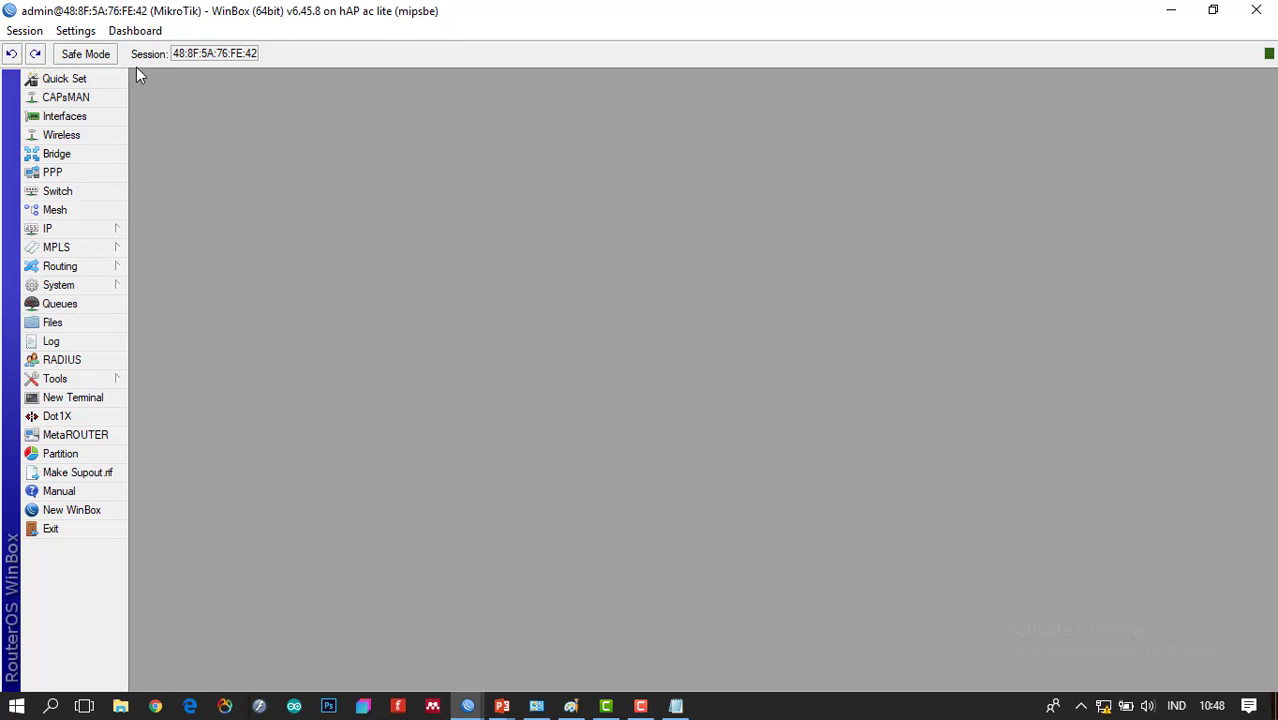
{"action": "key", "text": "alt+Tab"}
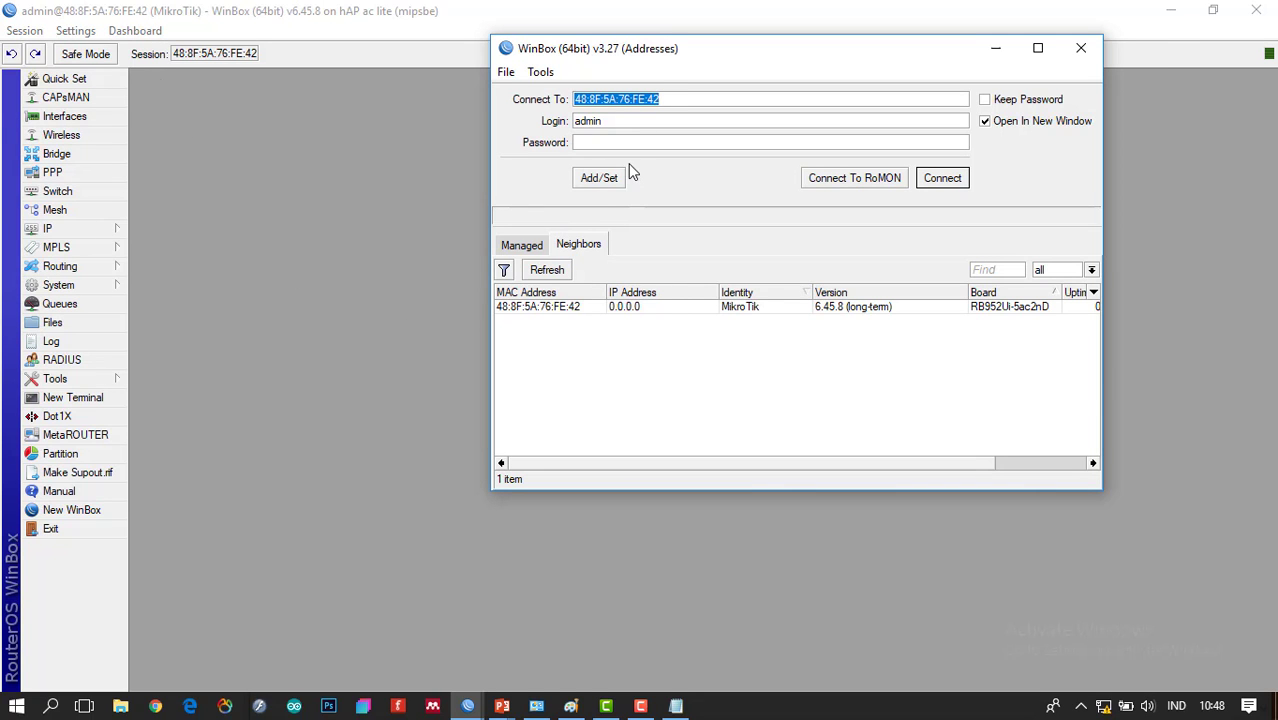
{"action": "left_click", "coordinate": [1078, 56]}
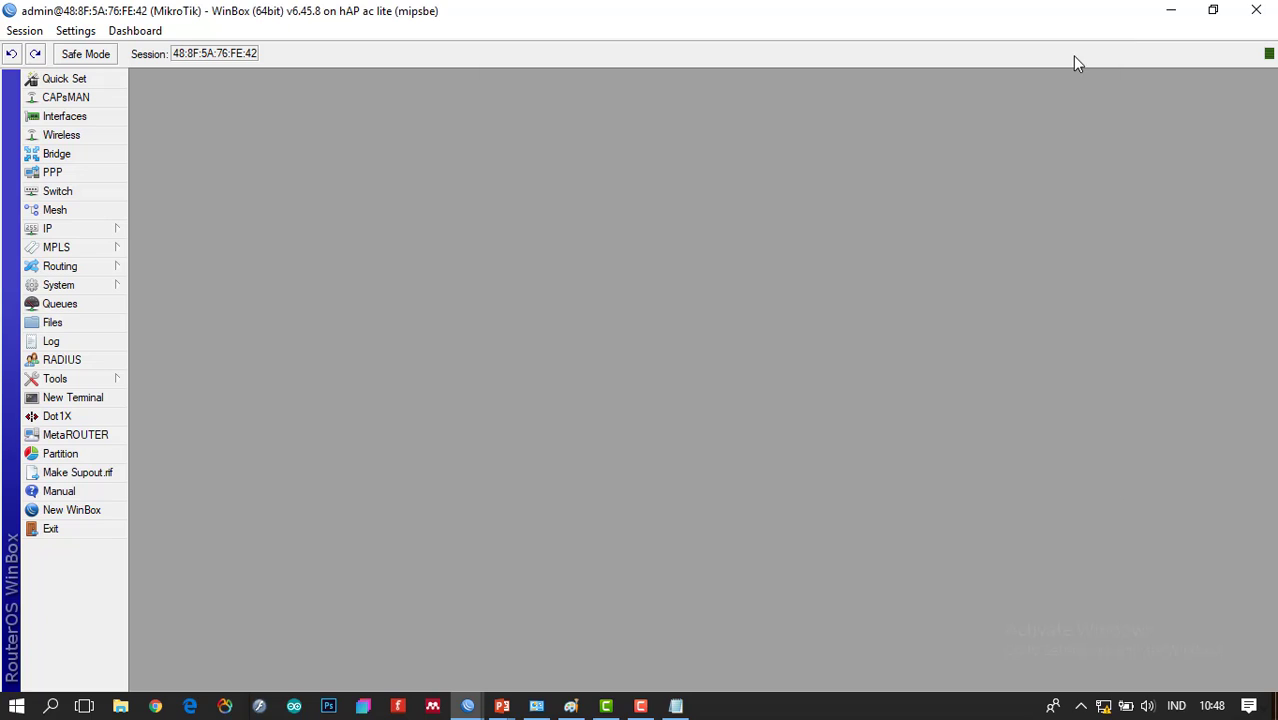
{"action": "left_click", "coordinate": [101, 520]}
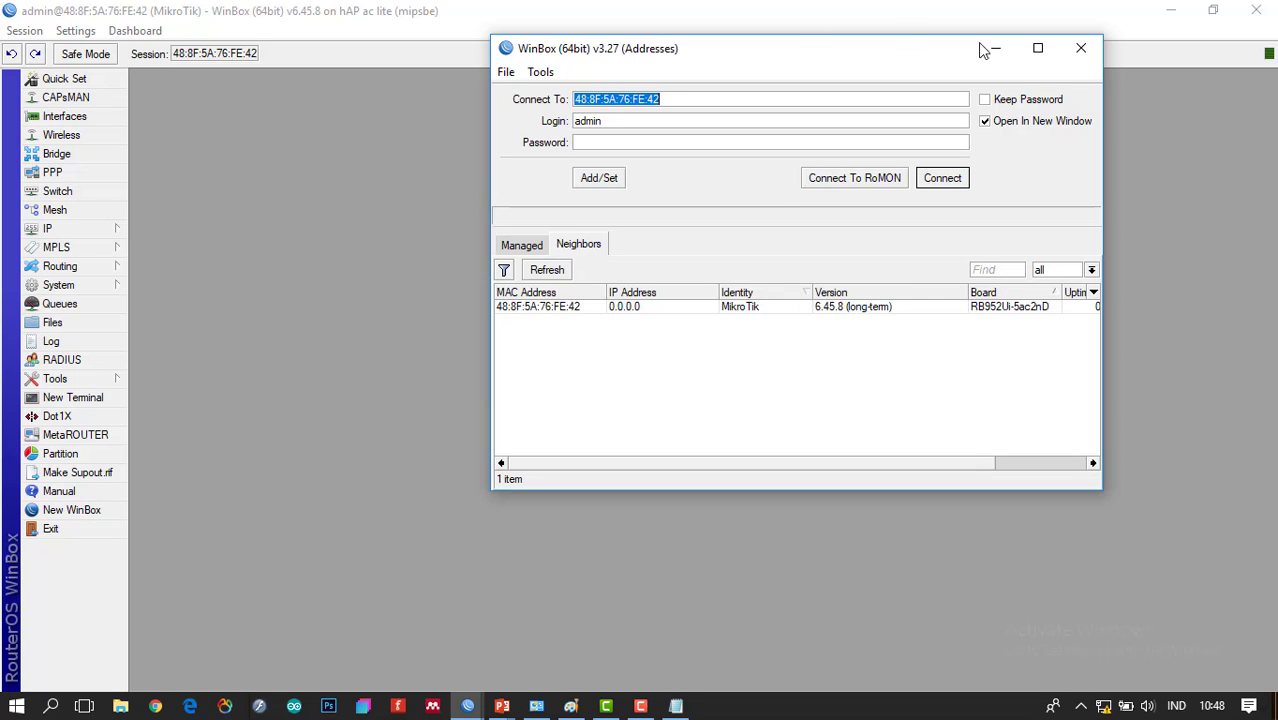
{"action": "left_click", "coordinate": [1081, 48]}
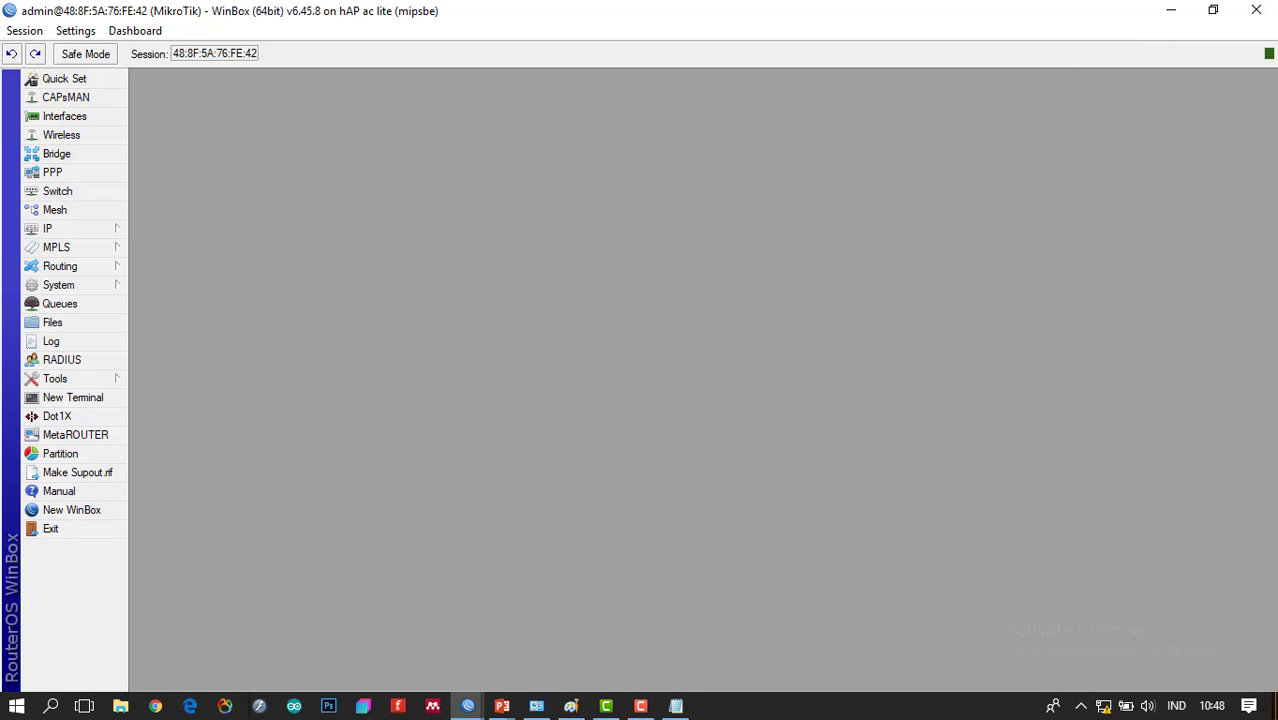
{"action": "left_click", "coordinate": [87, 286]}
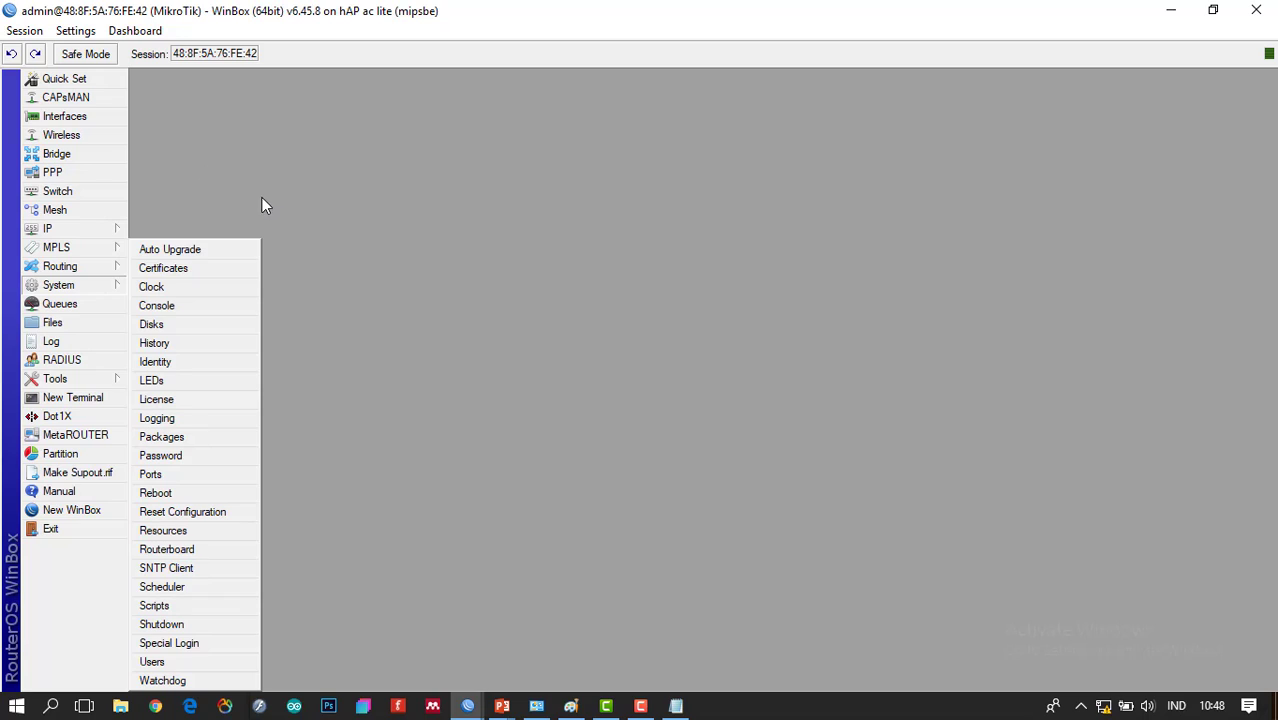
Reboot the router from the System menu and confirm the reboot
{"action": "left_click", "coordinate": [300, 165]}
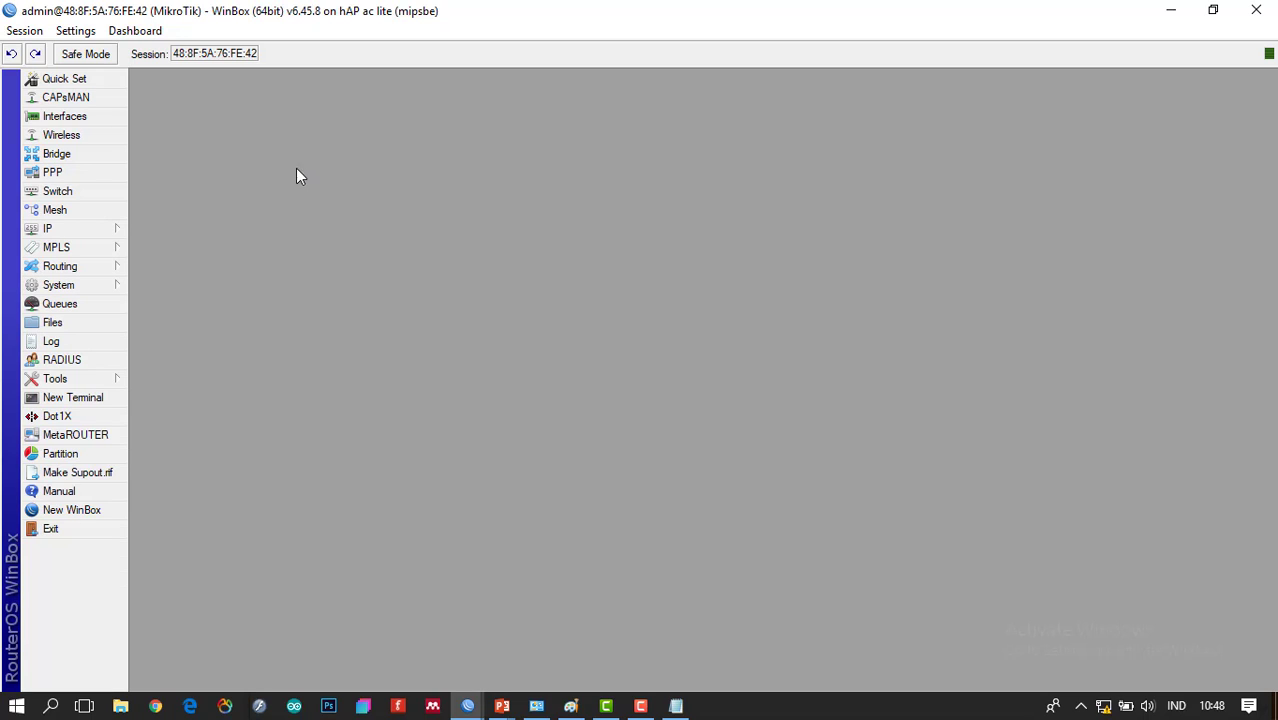
{"action": "left_click", "coordinate": [125, 285]}
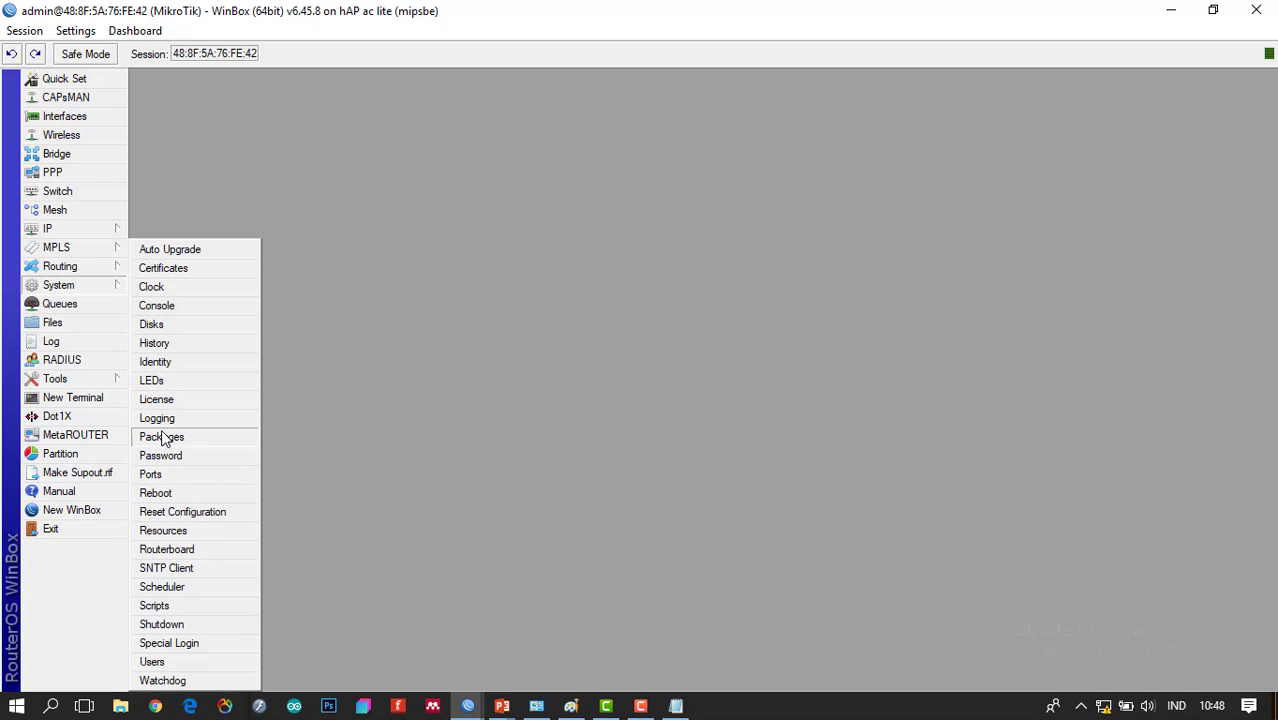
{"action": "left_click", "coordinate": [177, 498]}
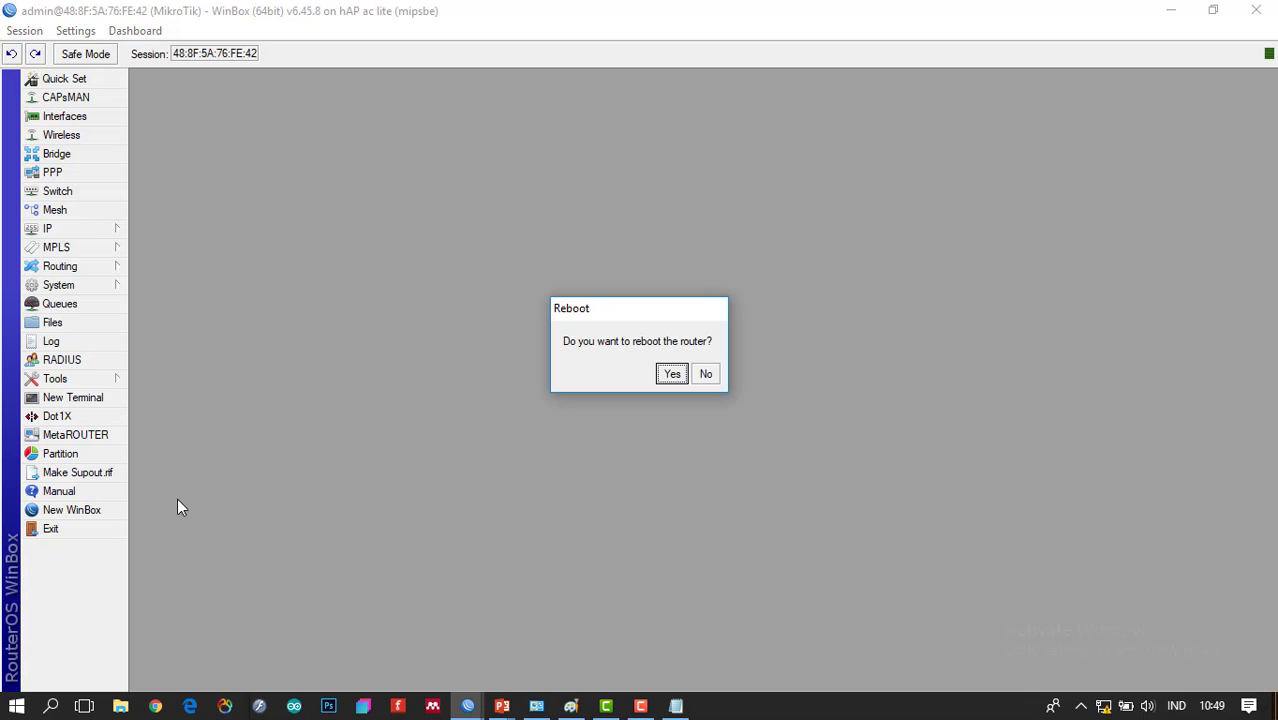
{"action": "left_click", "coordinate": [671, 373]}
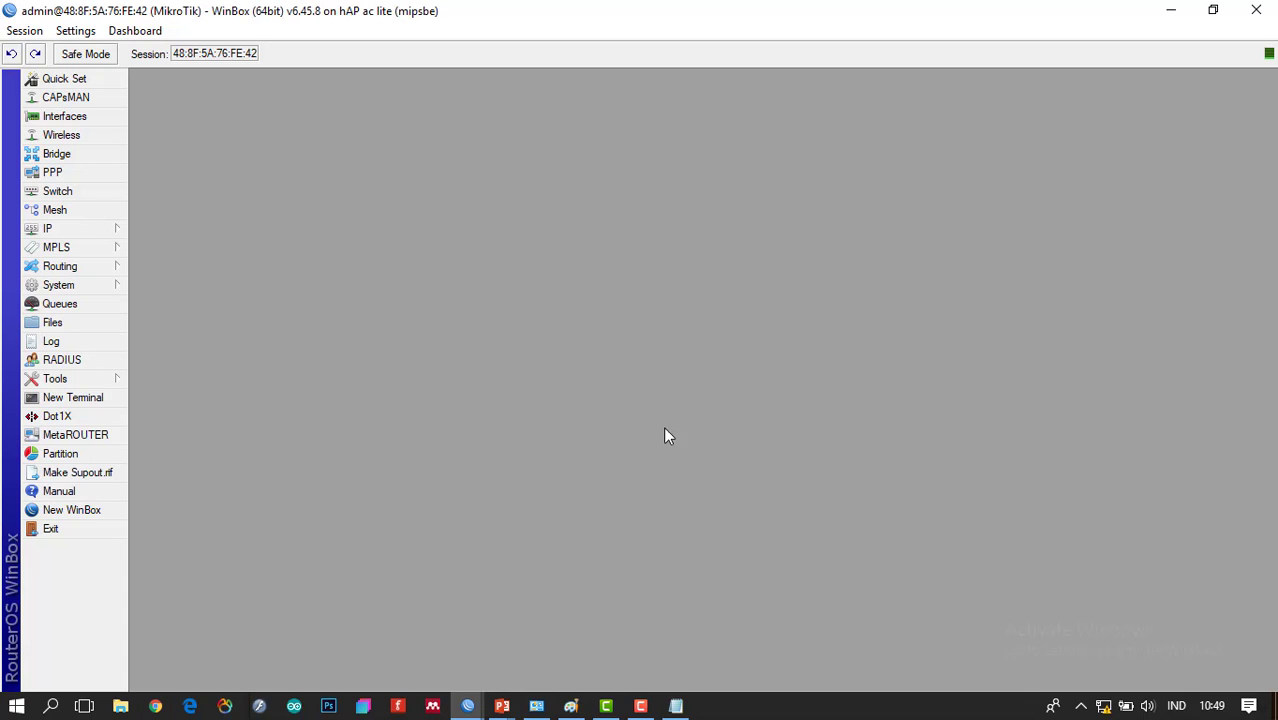
Add the note 'system -> reboot untuk restart mikrotik' in Notepad, then return to WinBox
{"action": "left_click", "coordinate": [690, 706]}
{"action": "left_click_drag", "start_coordinate": [800, 398], "coordinate": [836, 215]}
{"action": "type", "text": "sys"}
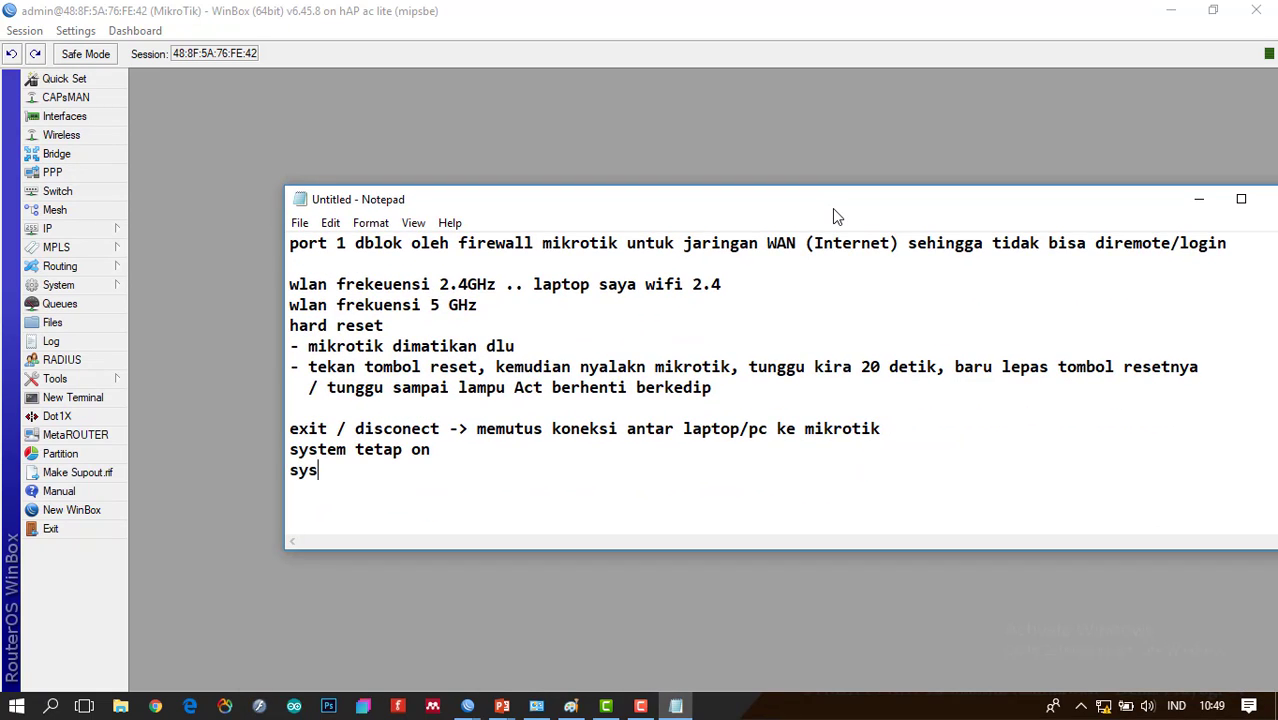
{"action": "type", "text": "tem -<"}
{"action": "key", "text": "BackSpace"}
{"action": "type", "text": "> reboot"}
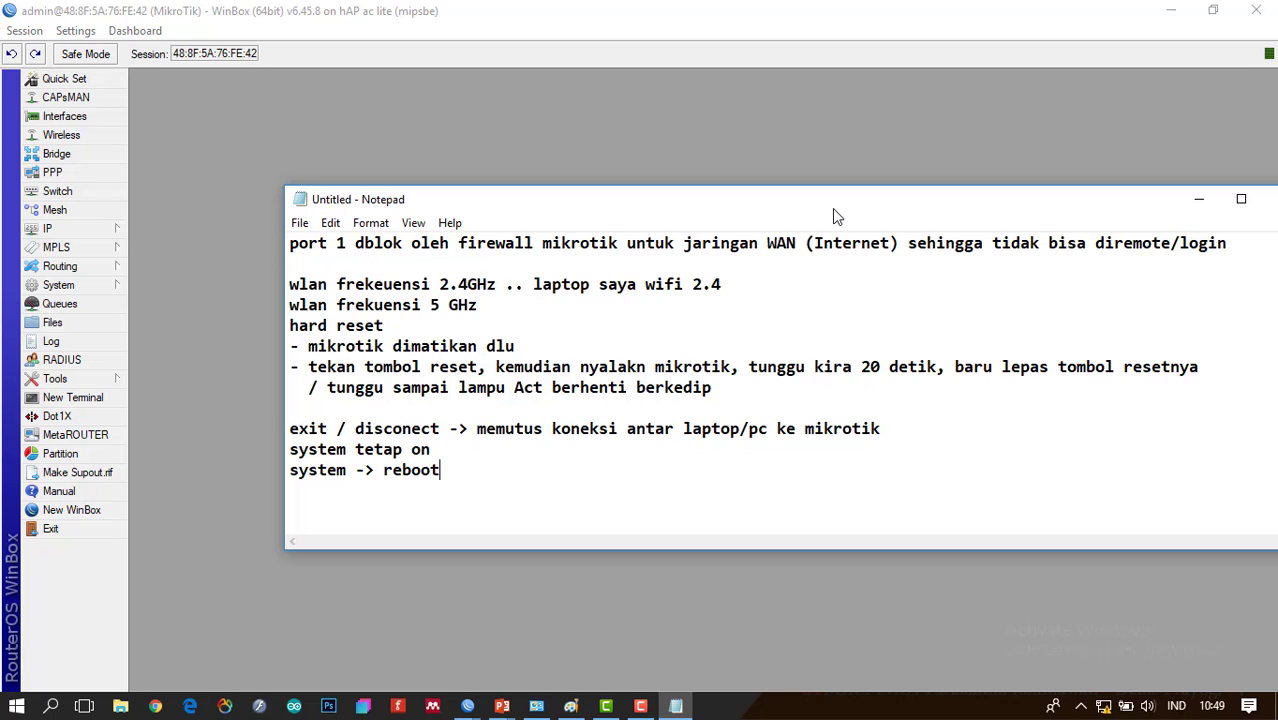
{"action": "type", "text": " untuk res"}
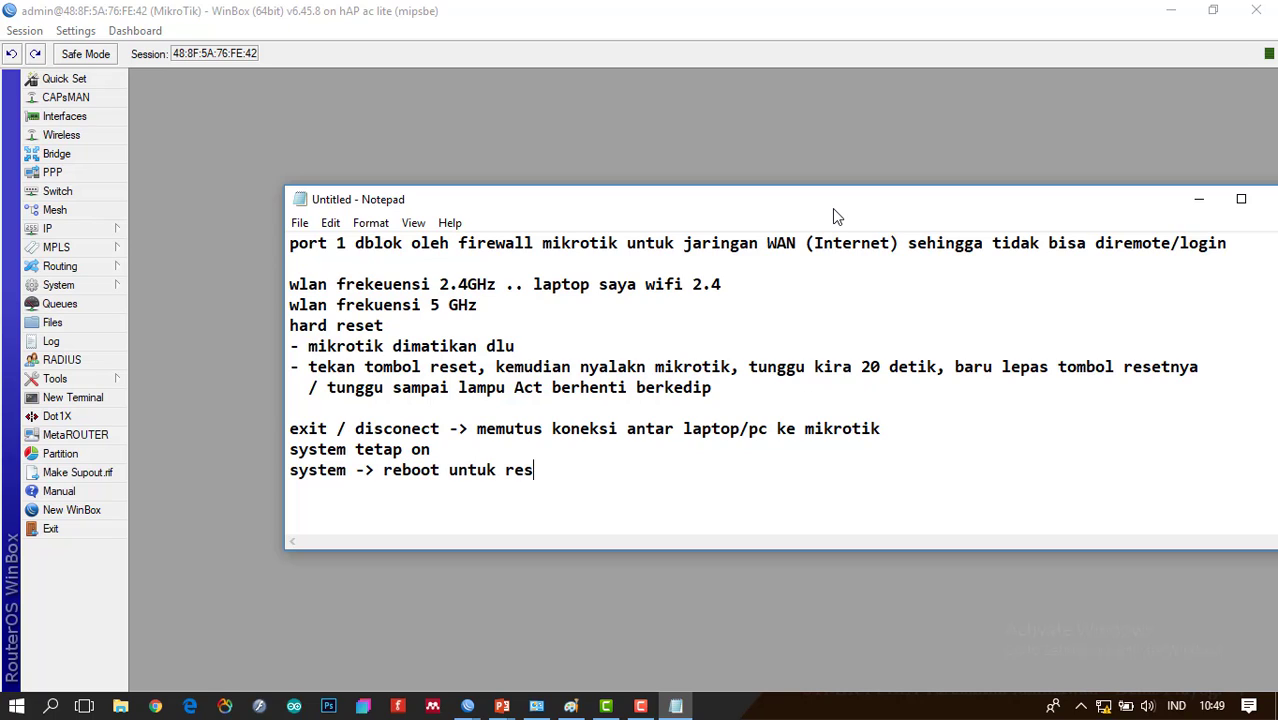
{"action": "type", "text": "tart mikrotik"}
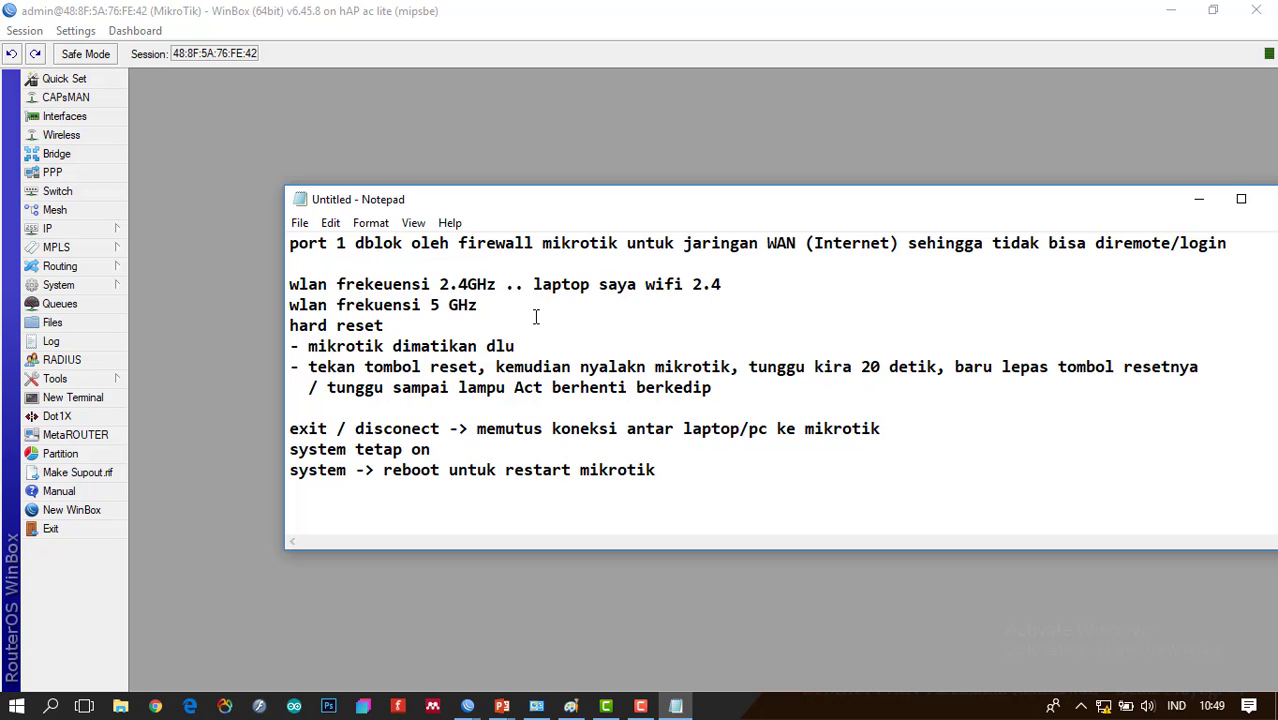
{"action": "left_click", "coordinate": [30, 592]}
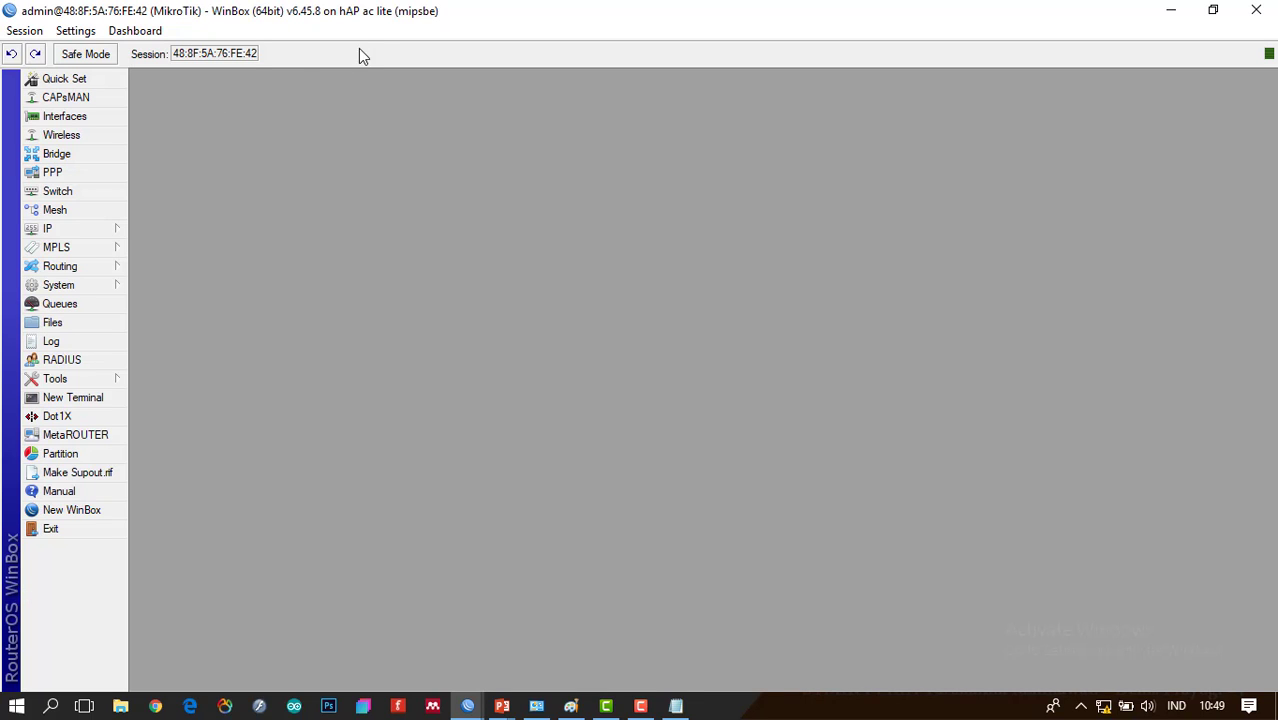
Restore the router session window to full screen, then disconnect from the router
{"action": "double_click", "coordinate": [380, 15]}
{"action": "left_click_drag", "start_coordinate": [389, 23], "coordinate": [397, 20]}
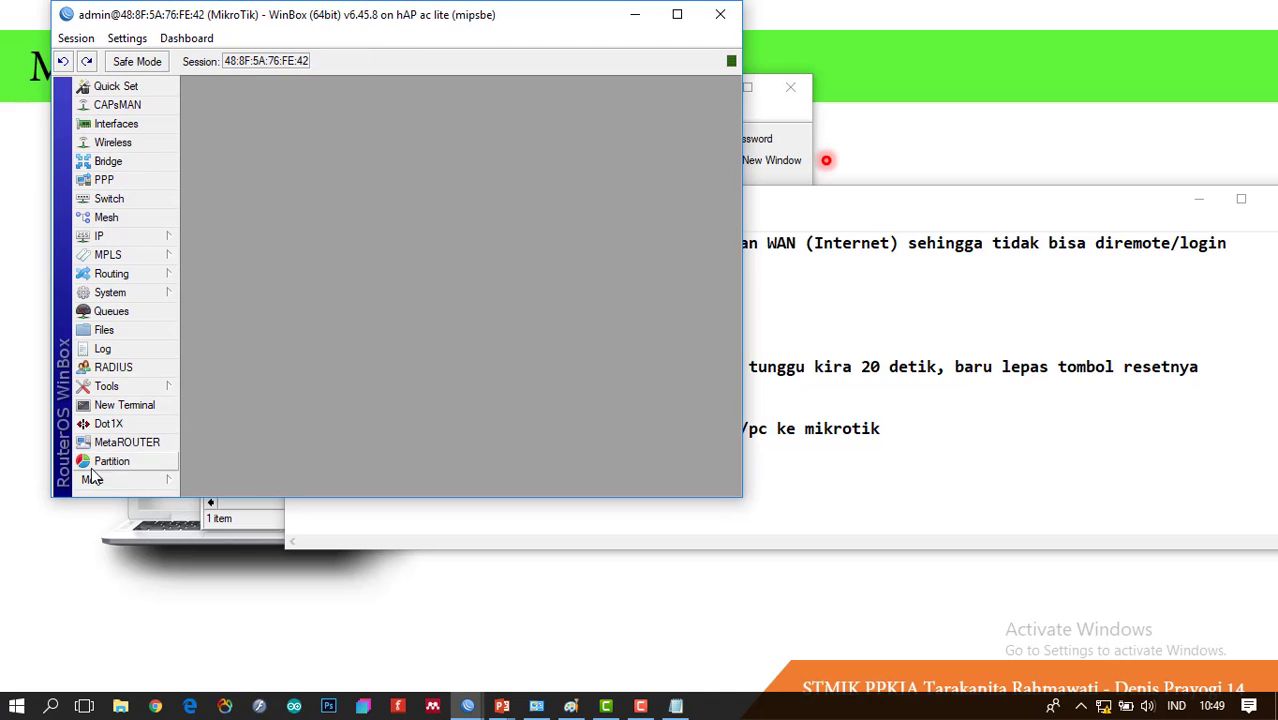
{"action": "left_click", "coordinate": [677, 15]}
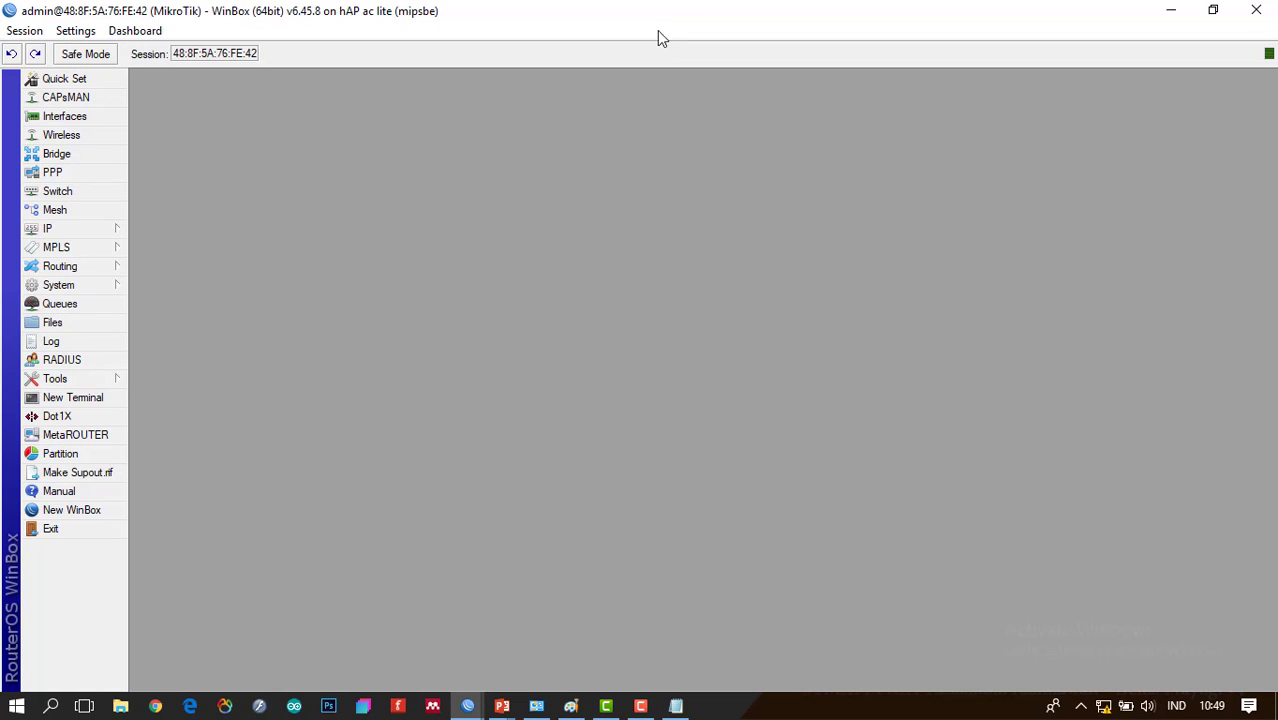
{"action": "left_click", "coordinate": [78, 529]}
Refresh the neighbours list, reconnect to the MikroTik by MAC address, and return to the notes
{"action": "left_click", "coordinate": [386, 104]}
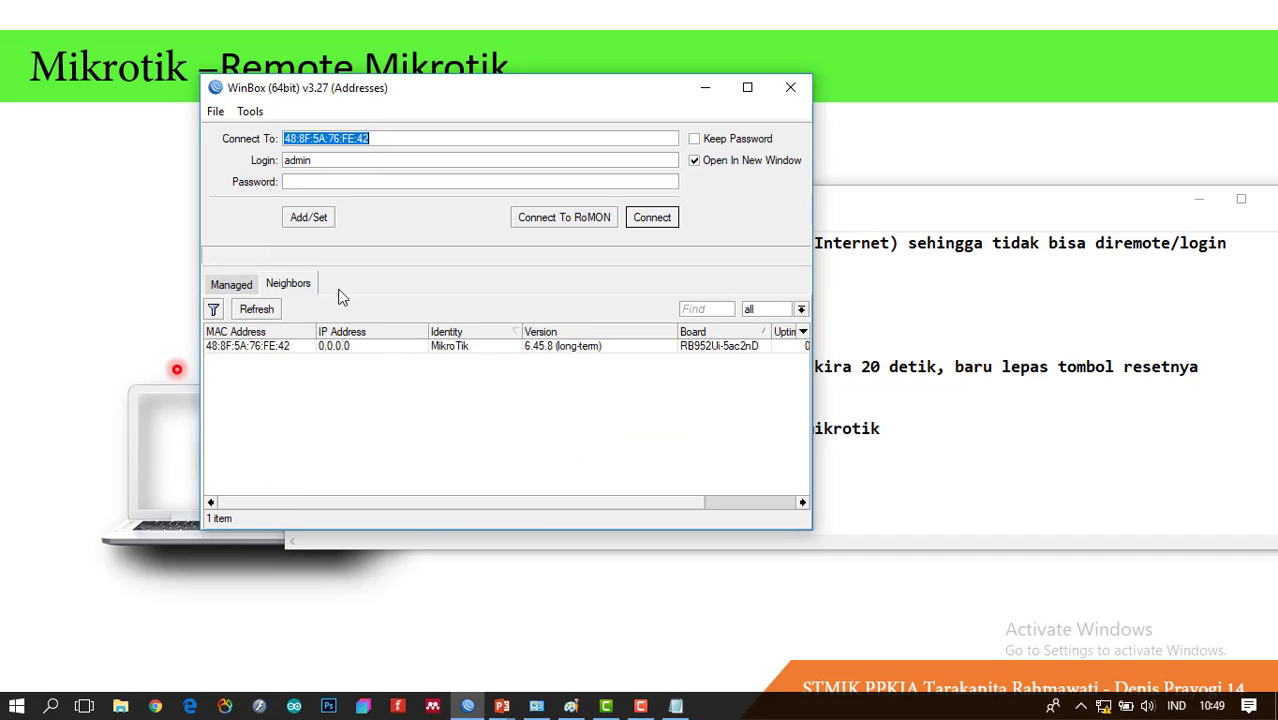
{"action": "left_click", "coordinate": [272, 311]}
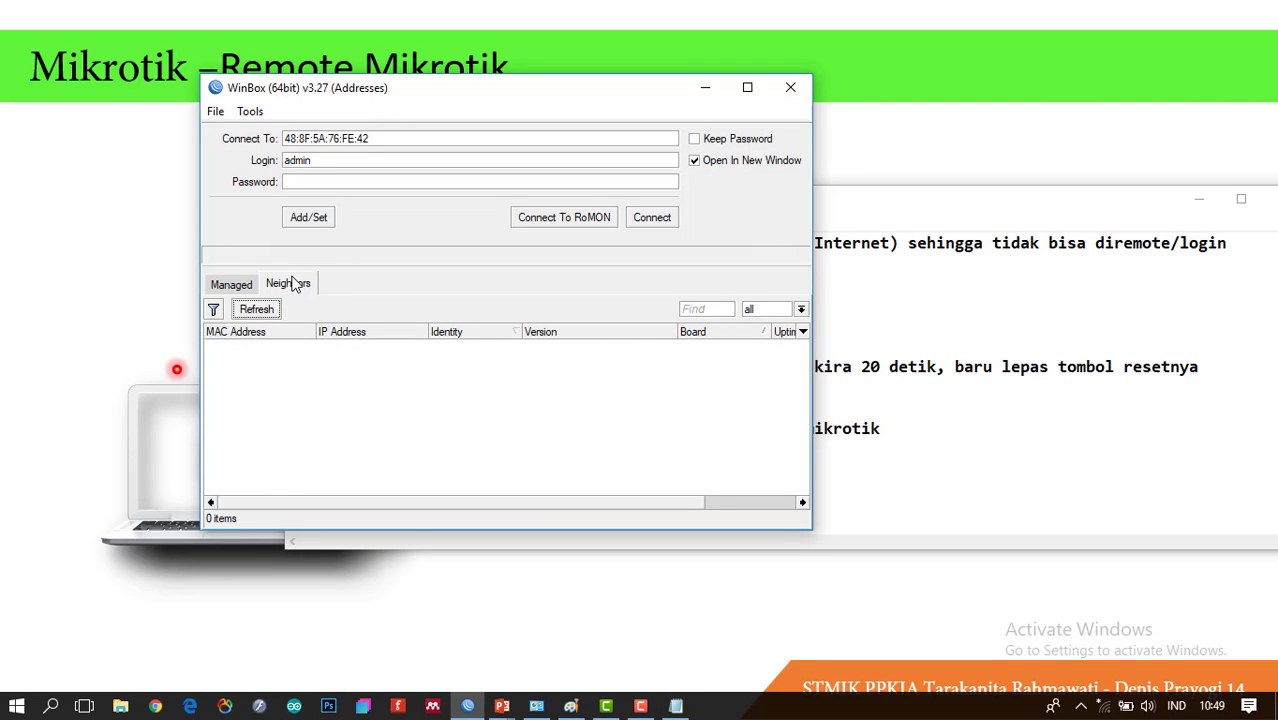
{"action": "left_click", "coordinate": [293, 283]}
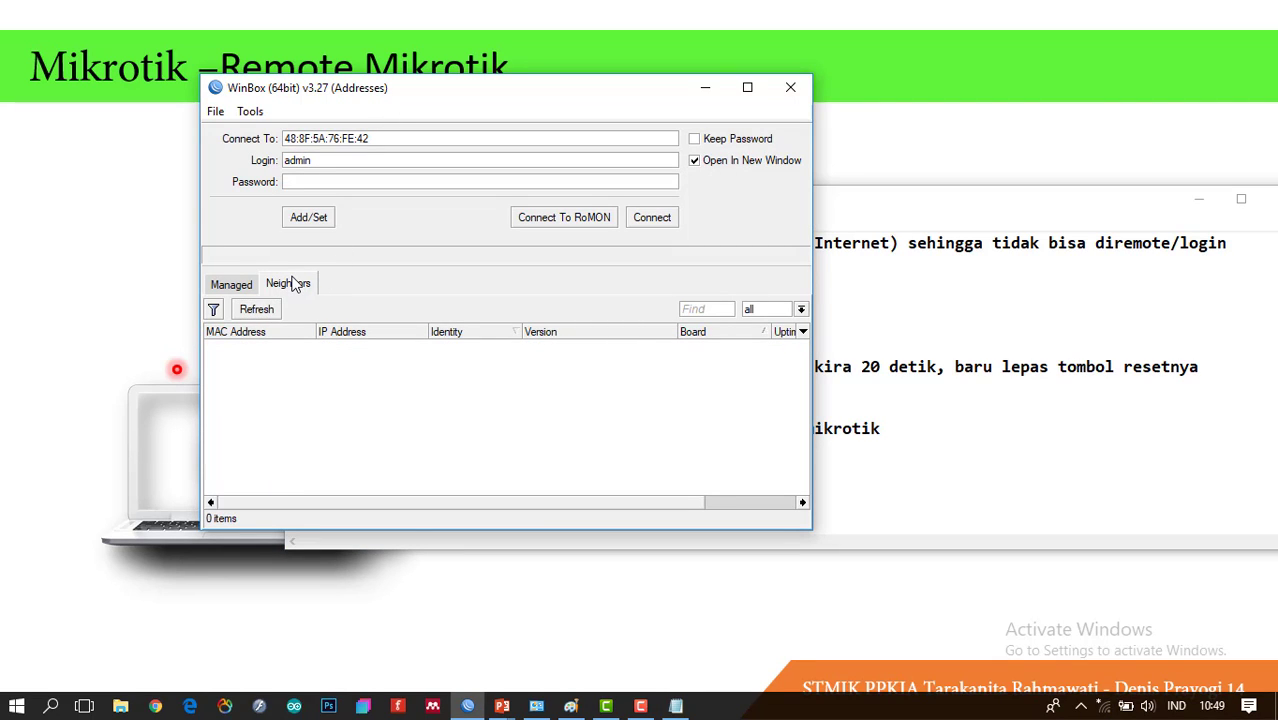
{"action": "left_click", "coordinate": [242, 283]}
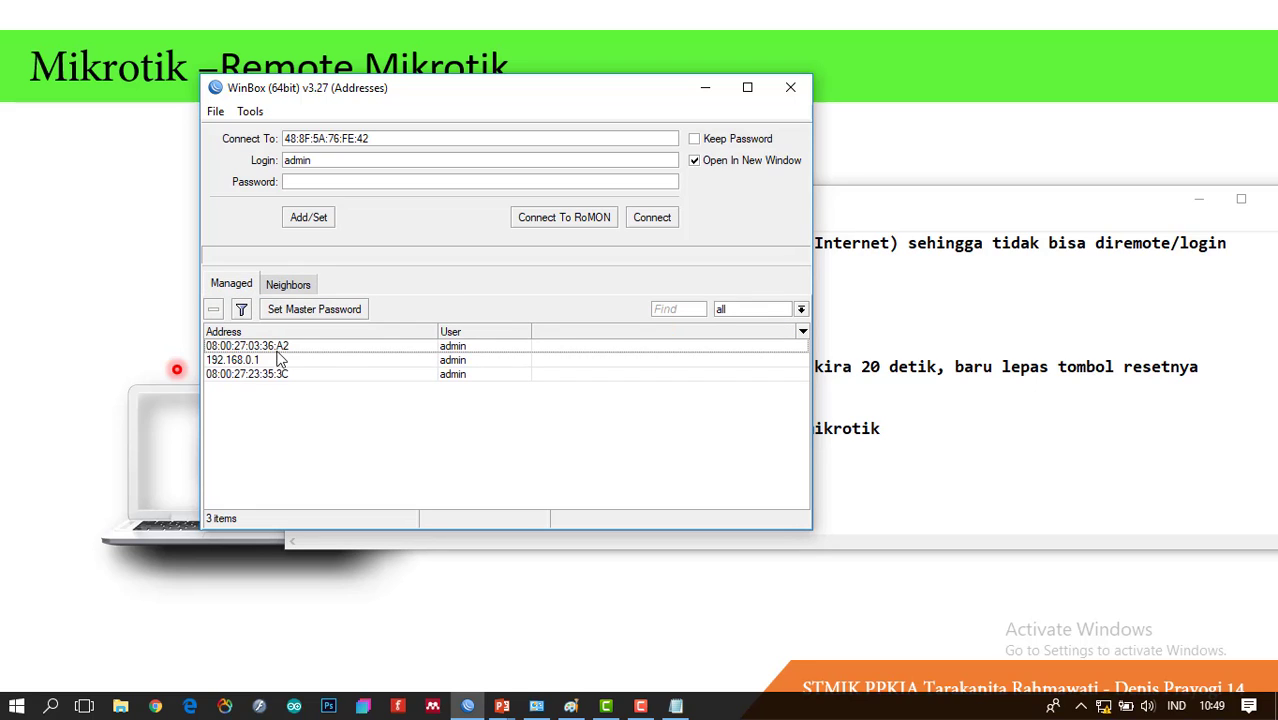
{"action": "left_click", "coordinate": [293, 285]}
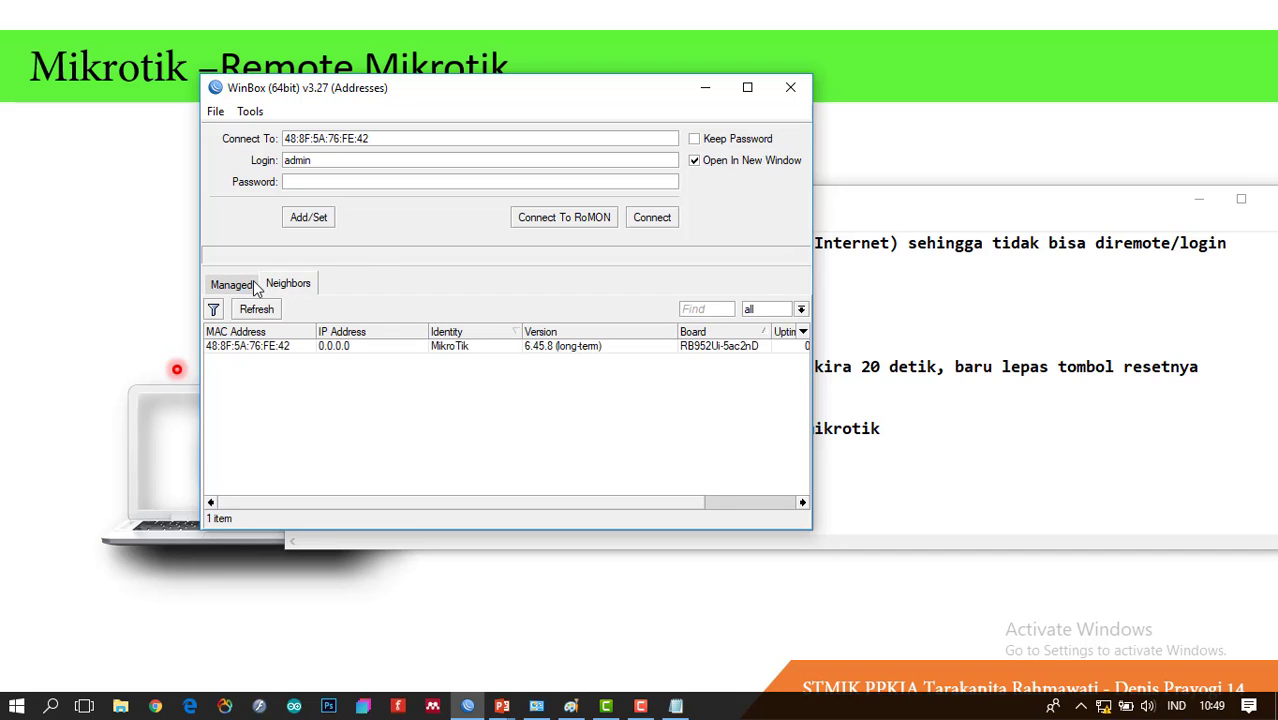
{"action": "left_click", "coordinate": [245, 284]}
{"action": "left_click", "coordinate": [286, 285]}
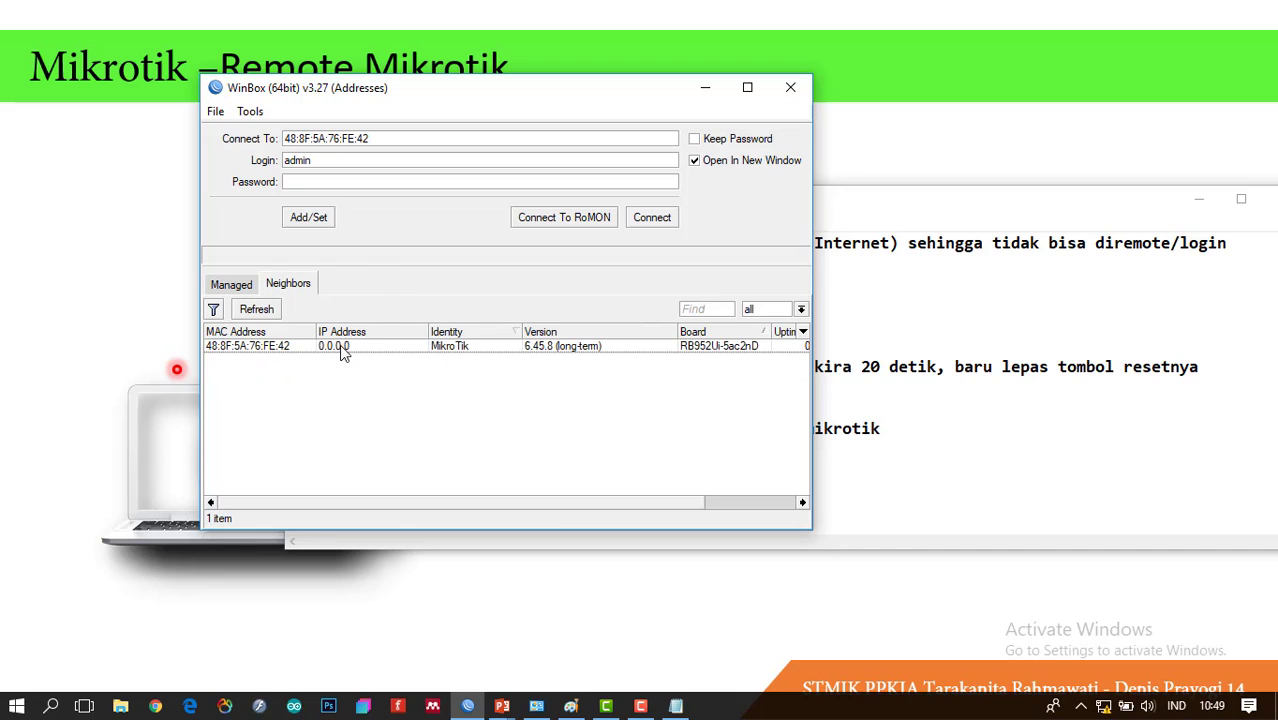
{"action": "left_click", "coordinate": [281, 345]}
{"action": "left_click", "coordinate": [652, 217]}
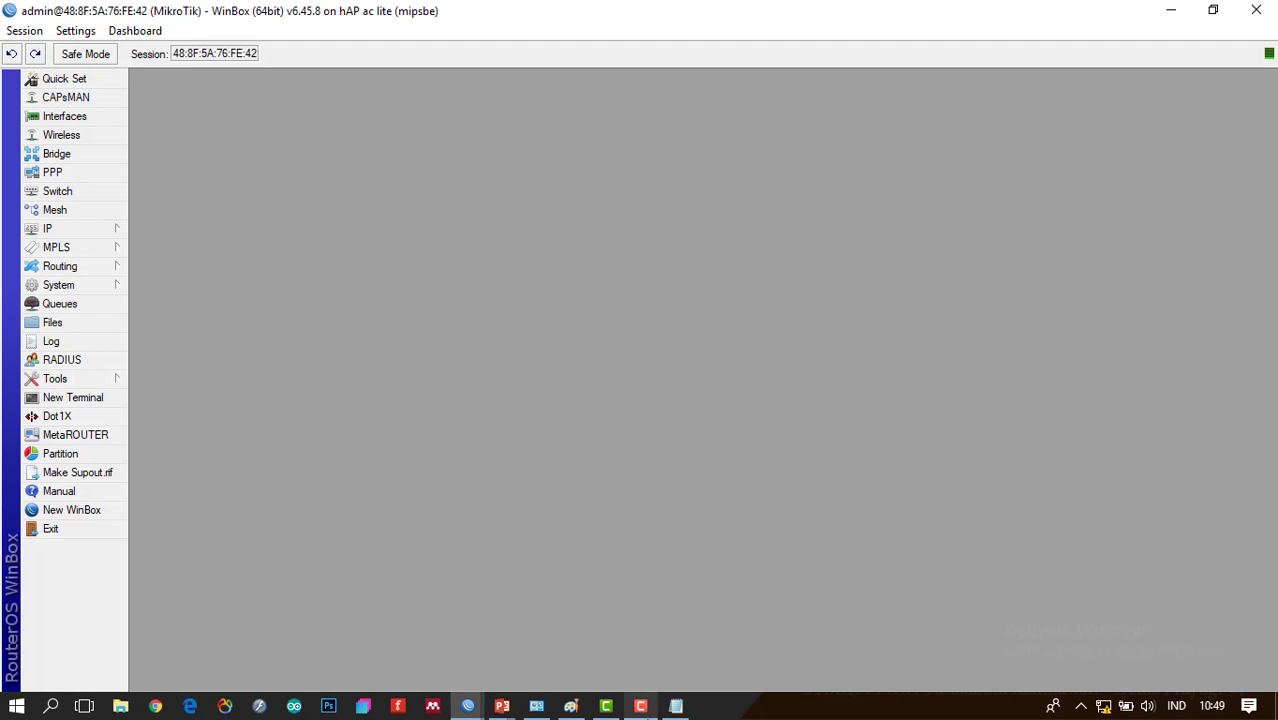
{"action": "left_click", "coordinate": [676, 706]}
{"action": "left_click", "coordinate": [757, 476]}
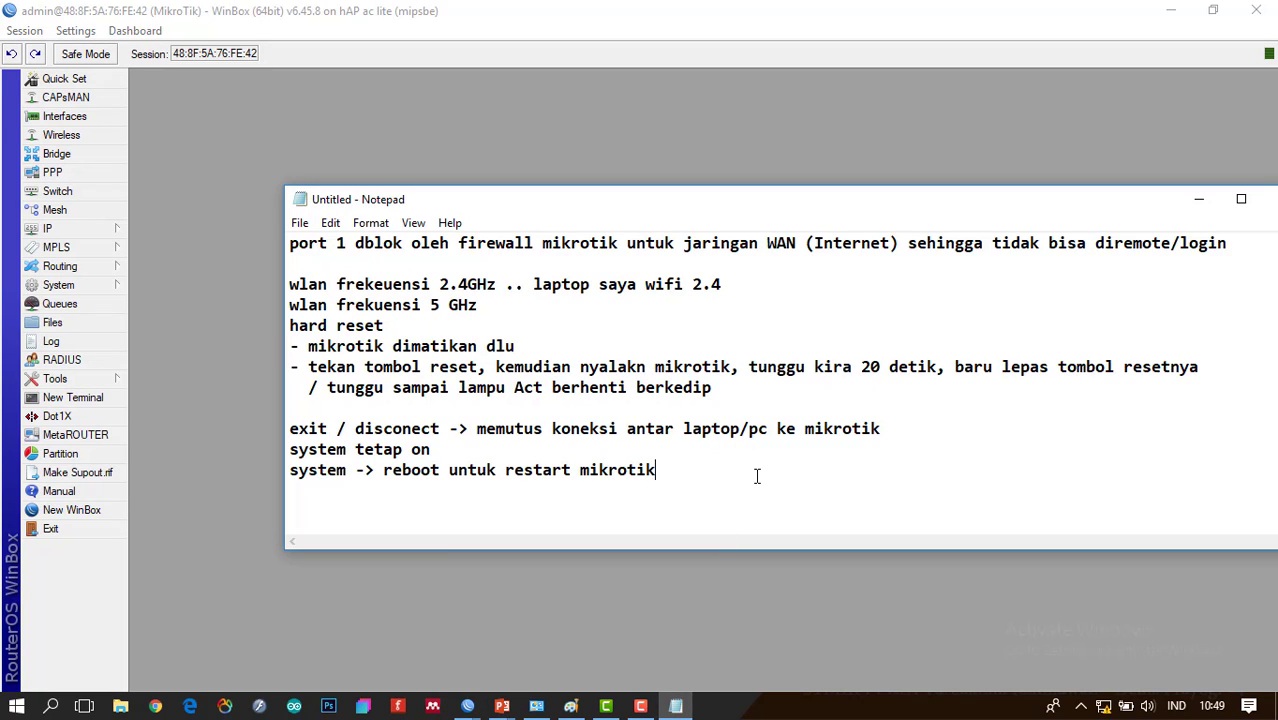
Add a blank line after the last note line in Notepad
{"action": "key", "text": "Return"}
Shut the router down from System > Shutdown, confirming with Yes
{"action": "left_click", "coordinate": [113, 288]}
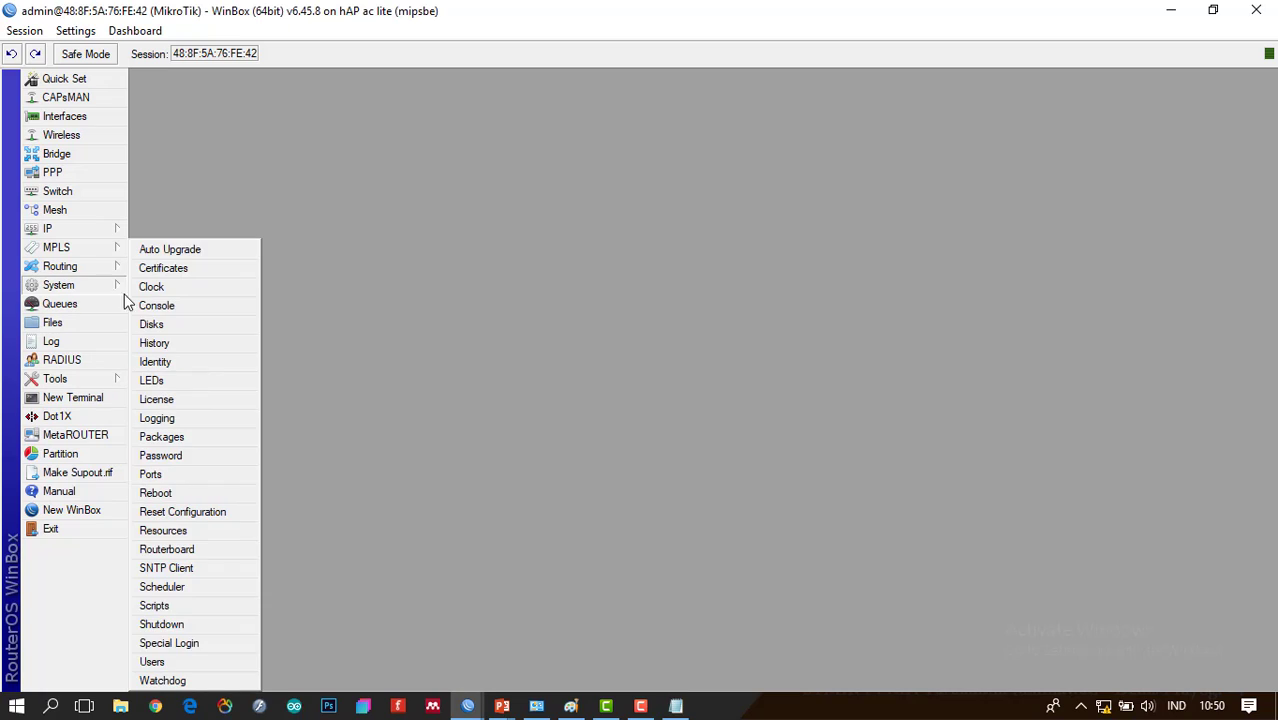
{"action": "left_click", "coordinate": [160, 624]}
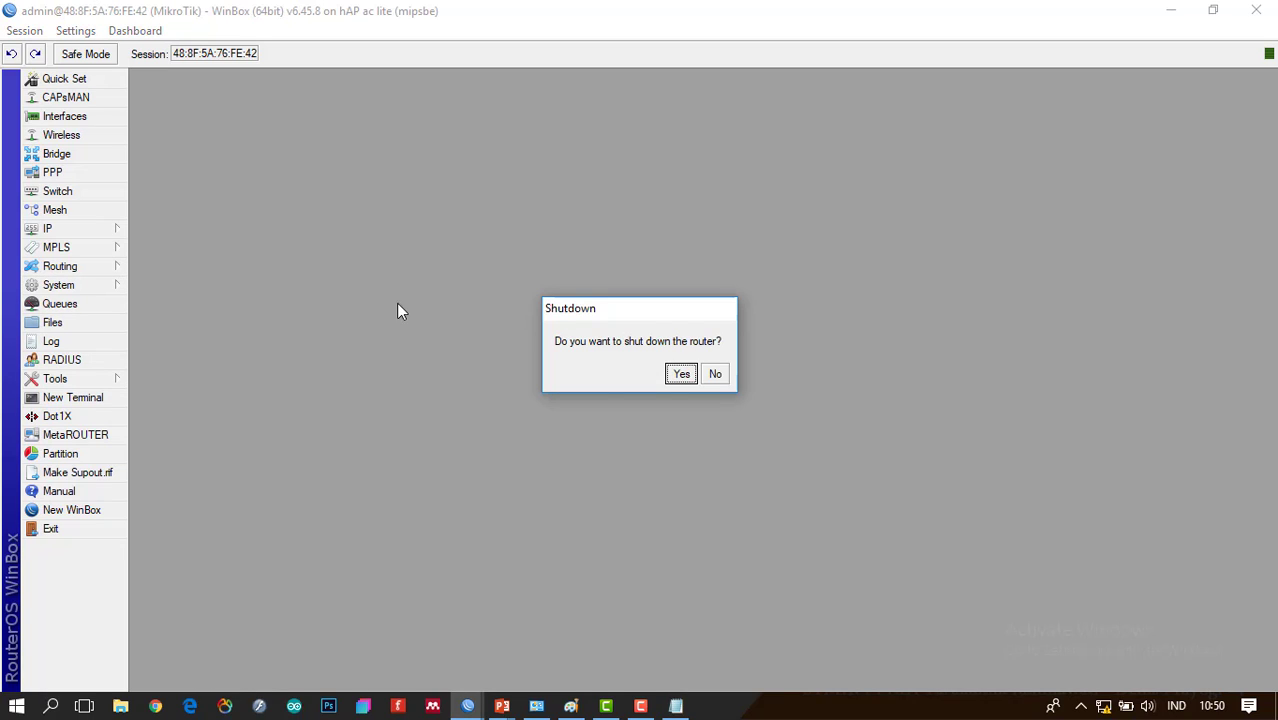
{"action": "left_click", "coordinate": [686, 372]}
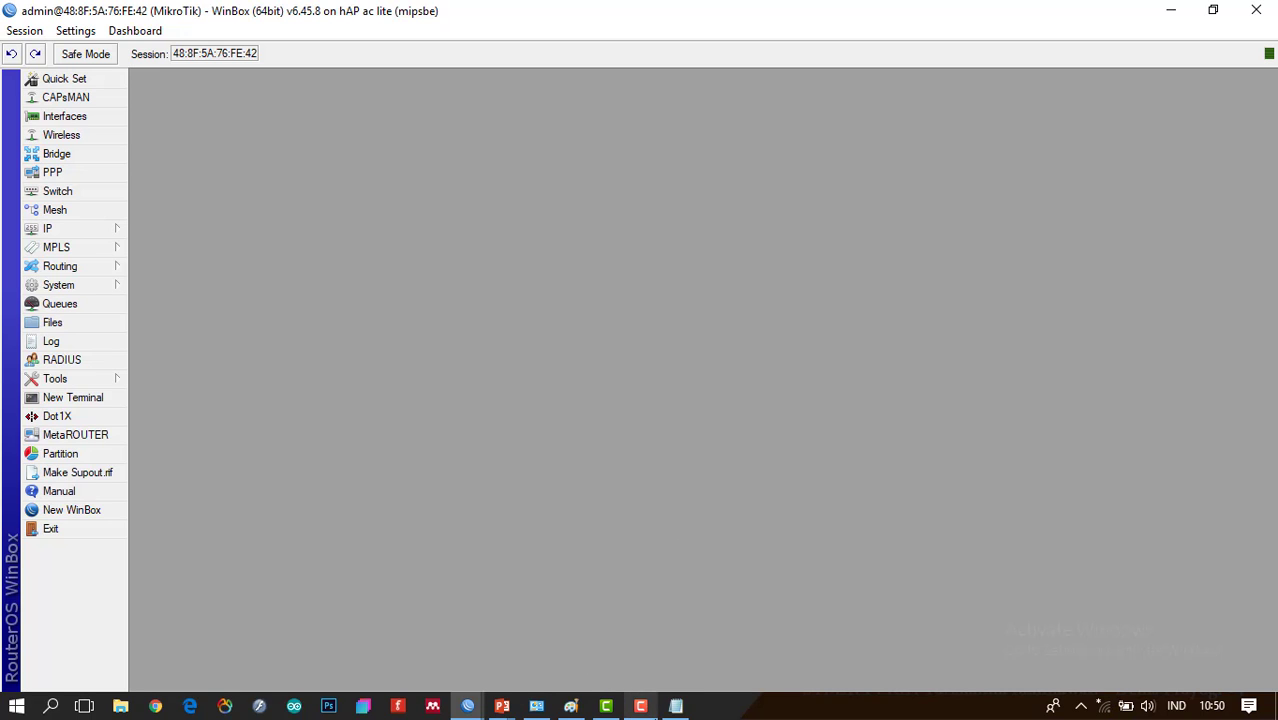
Add the note line 'system -> shutdown untuk mikrotik turn off' in Notepad
{"action": "left_click", "coordinate": [676, 707]}
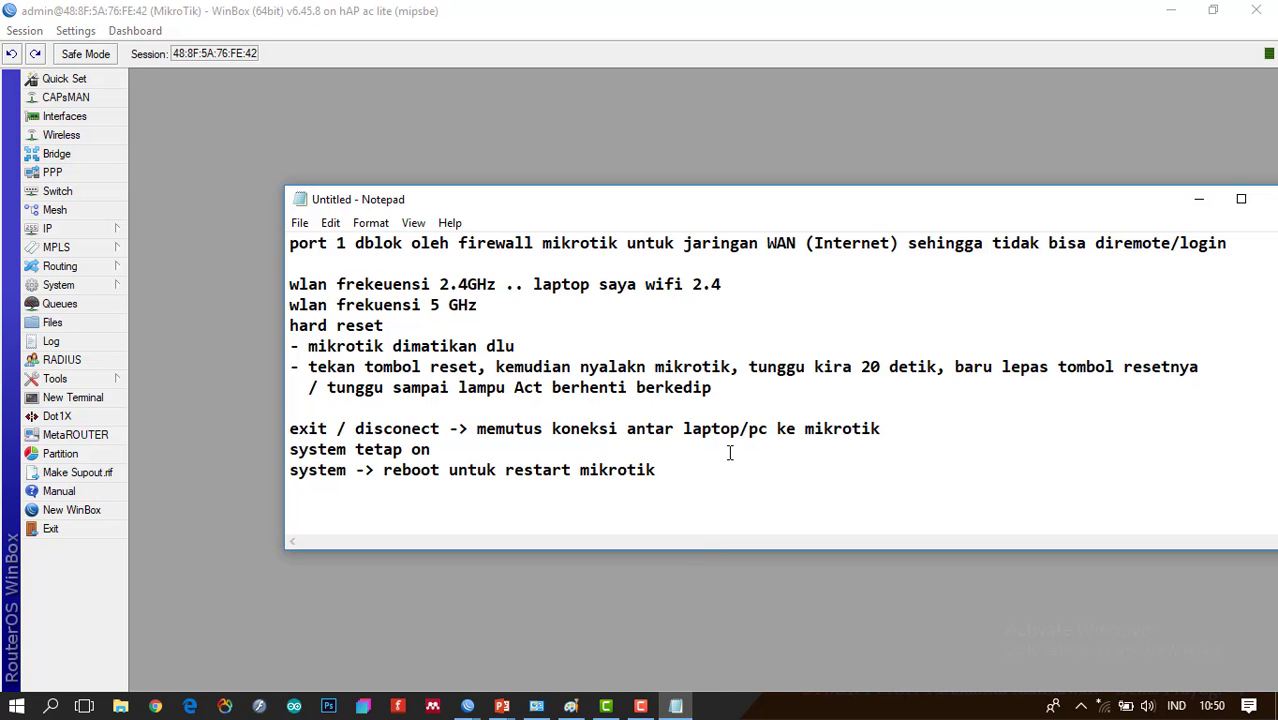
{"action": "key", "text": "Return"}
{"action": "type", "text": "system -> shu"}
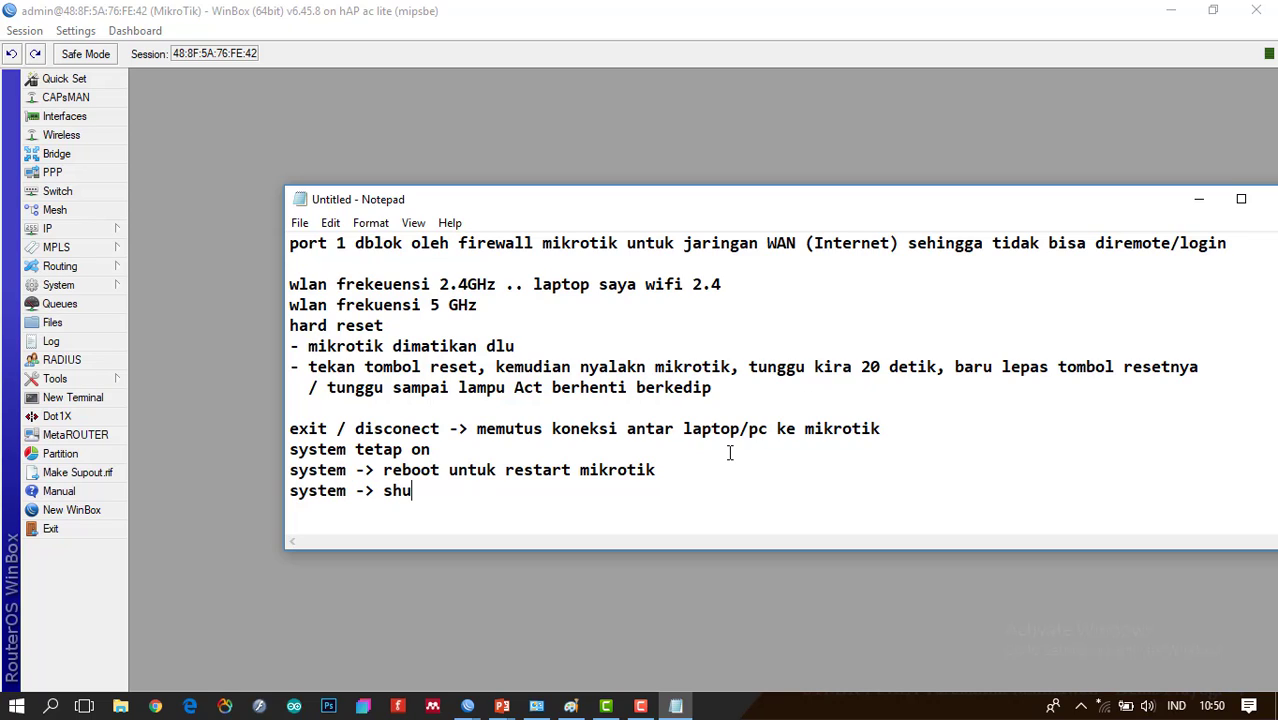
{"action": "type", "text": "tdown untuk "}
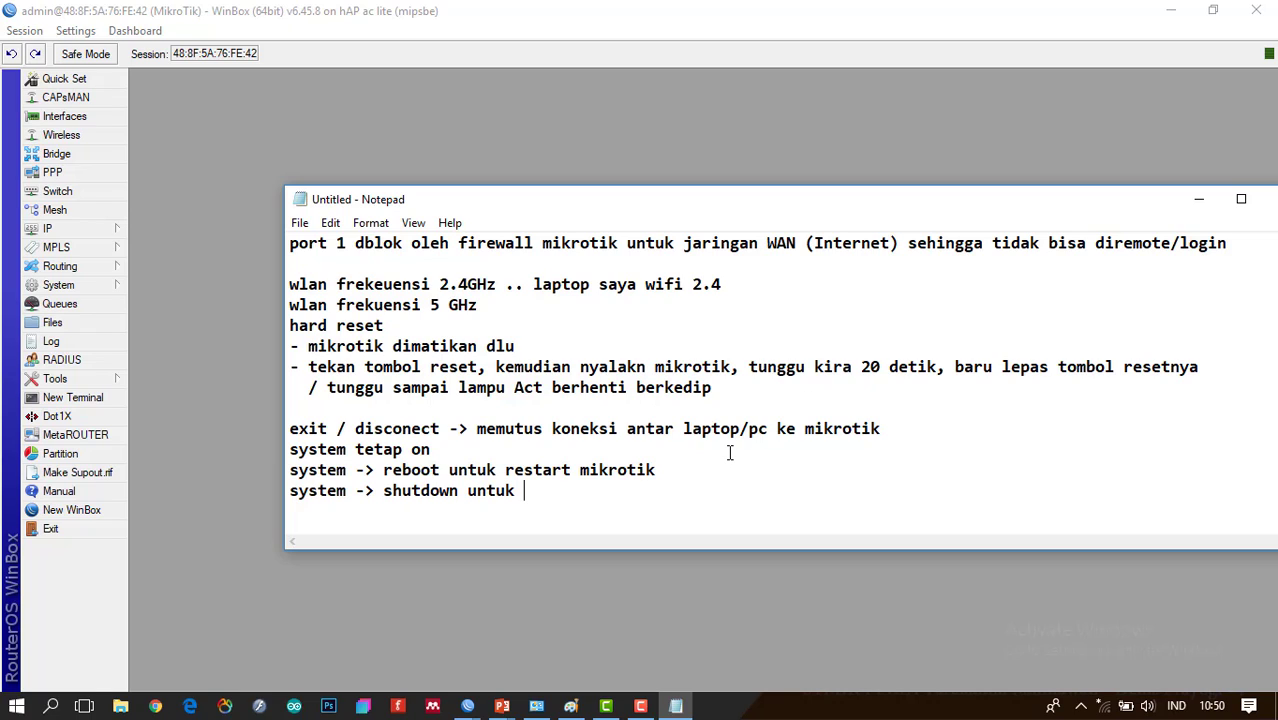
{"action": "type", "text": "mikrotik turn "}
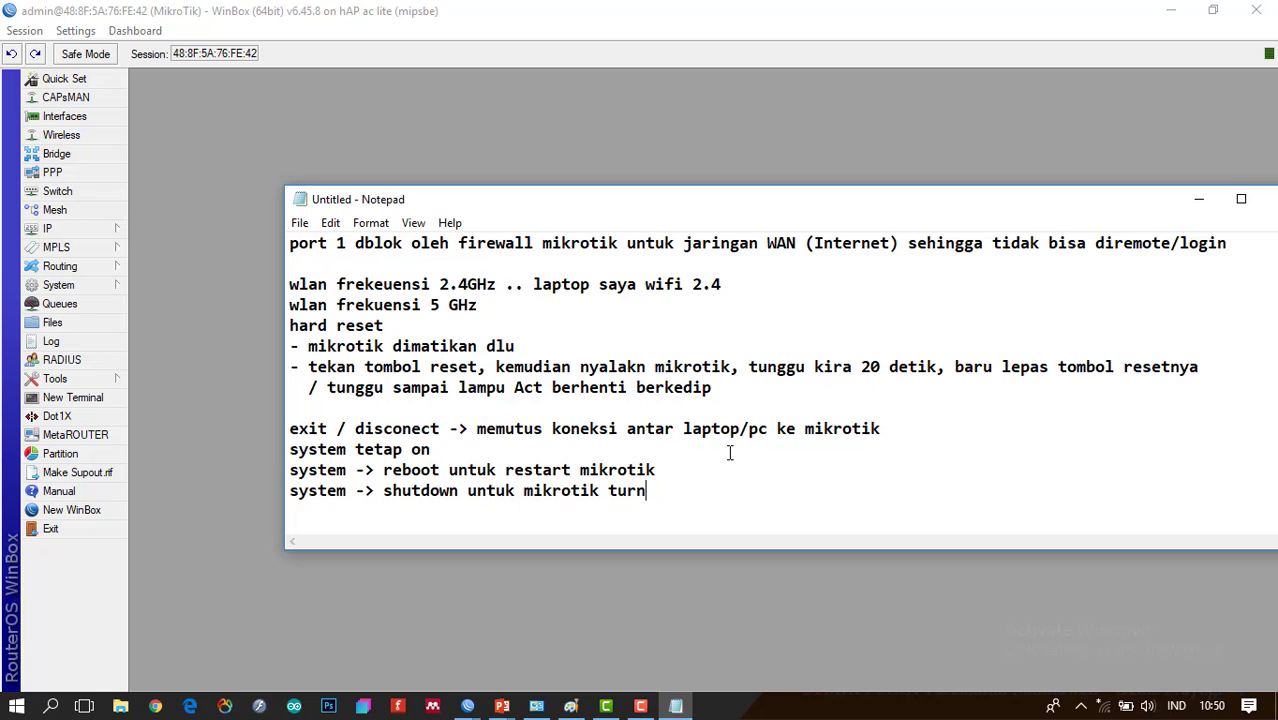
{"action": "type", "text": "off"}
{"action": "left_click", "coordinate": [186, 324]}
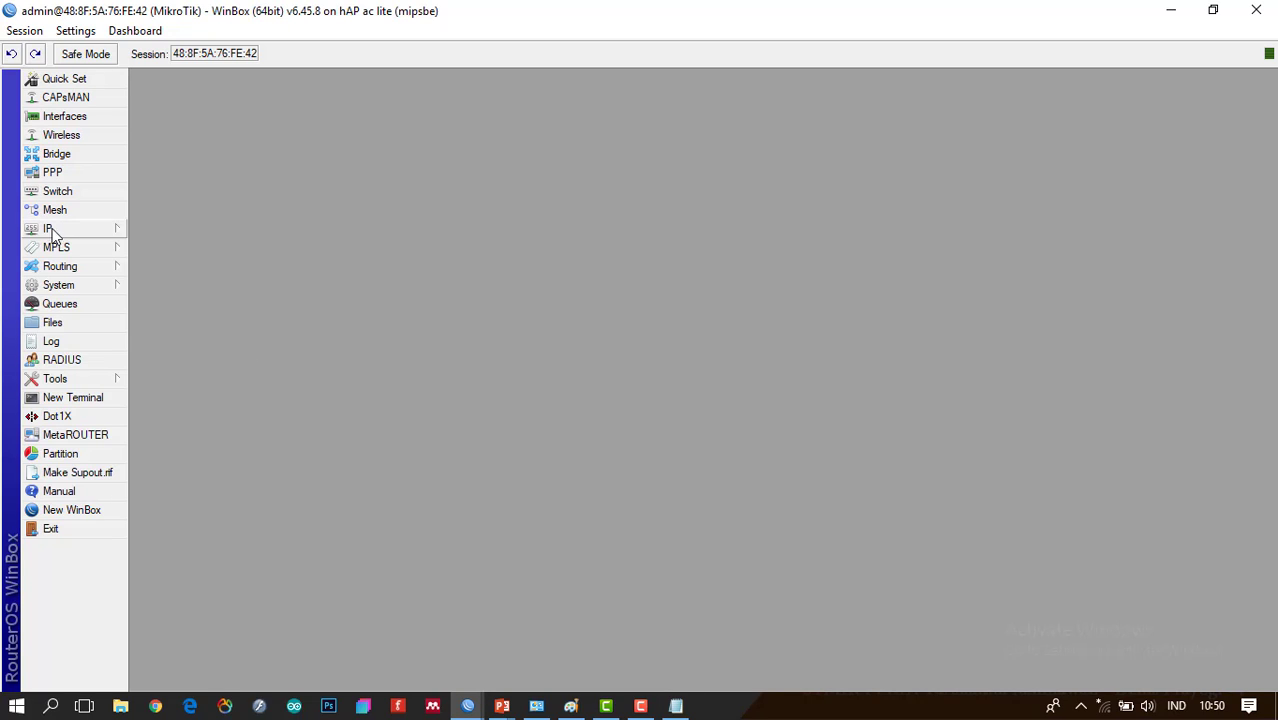
Close the disconnected router session window, leaving only the WinBox login window
{"action": "left_click", "coordinate": [87, 285]}
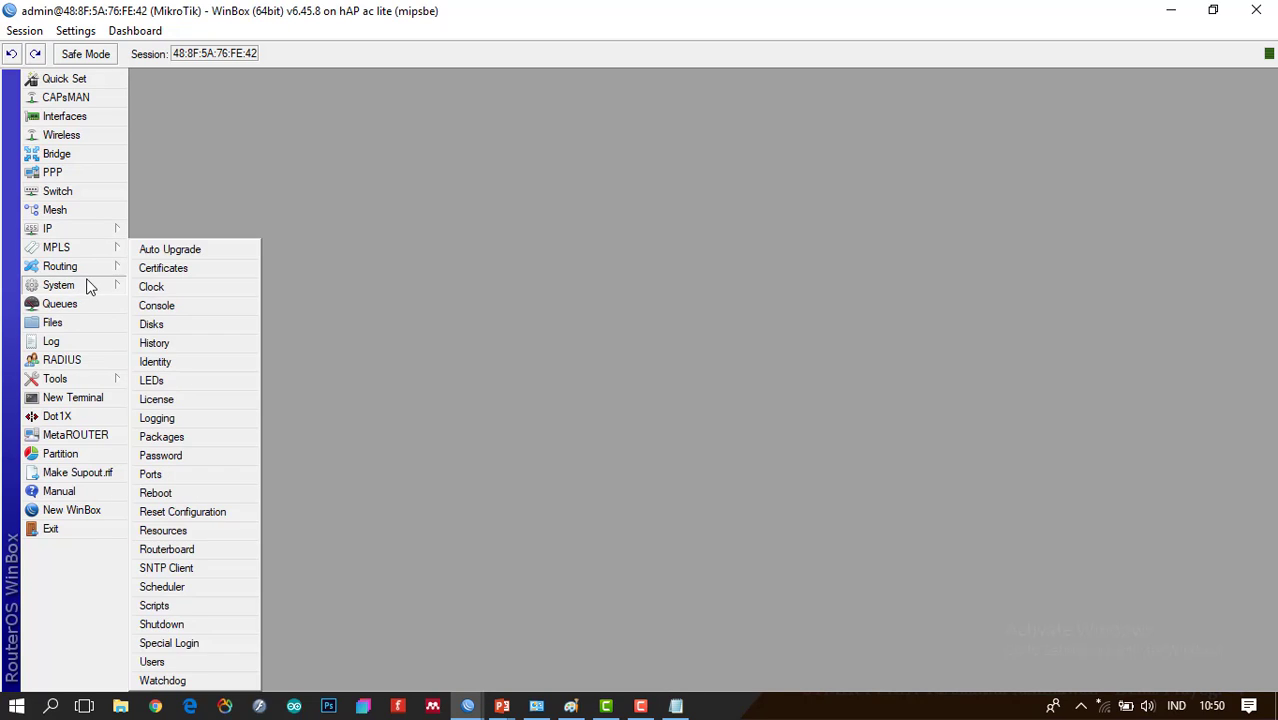
{"action": "left_click", "coordinate": [177, 344]}
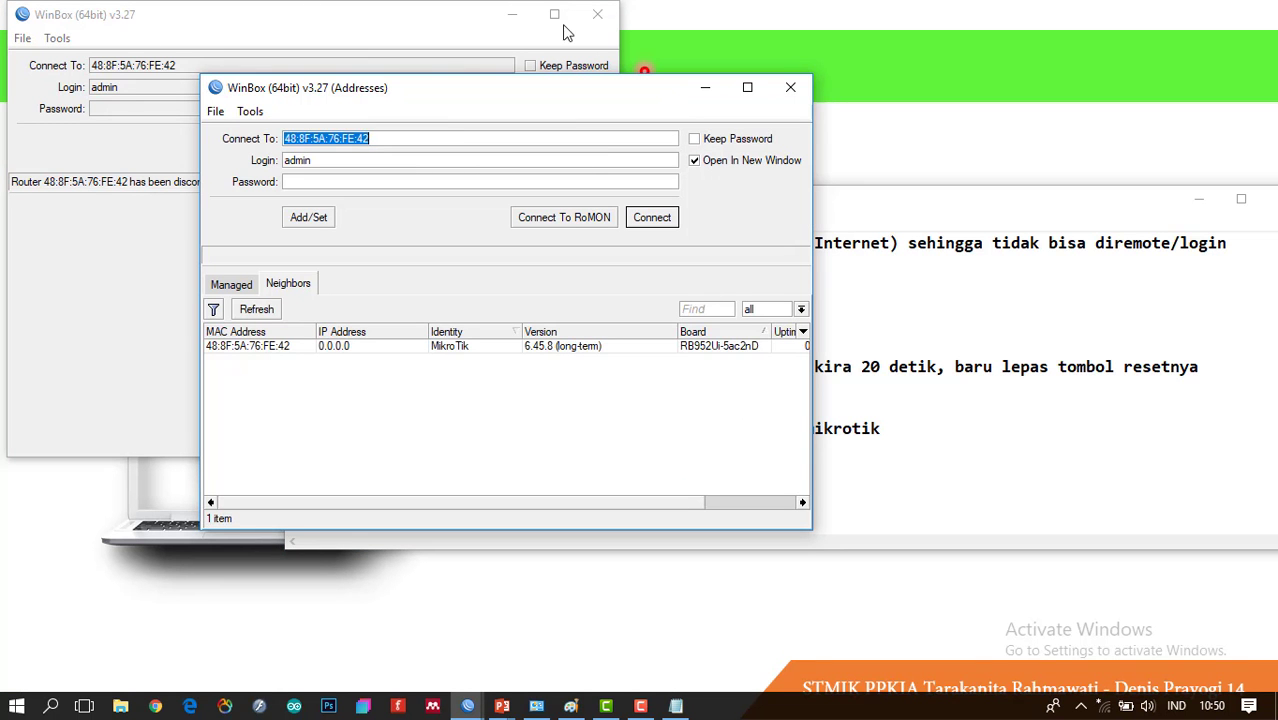
{"action": "left_click", "coordinate": [599, 14]}
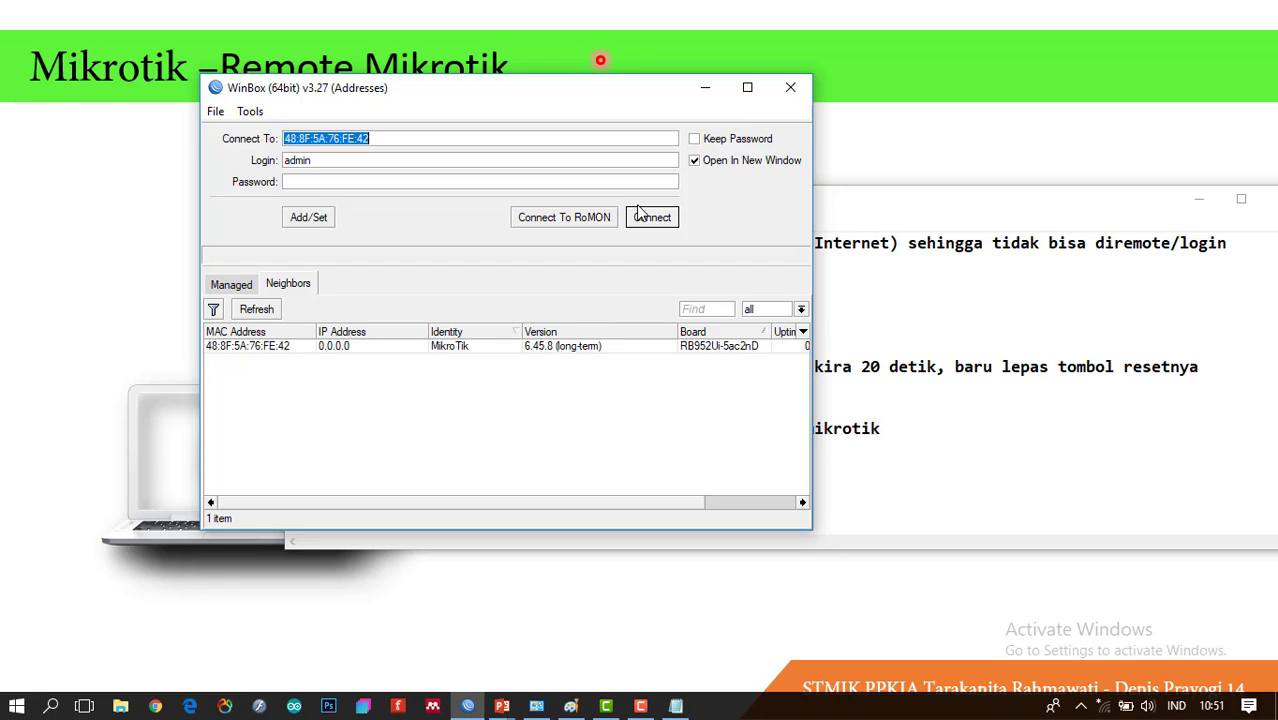
Refresh the Neighbors list repeatedly until it shows 0 items, then return to the Remote Mikrotik slide
{"action": "left_click", "coordinate": [259, 313]}
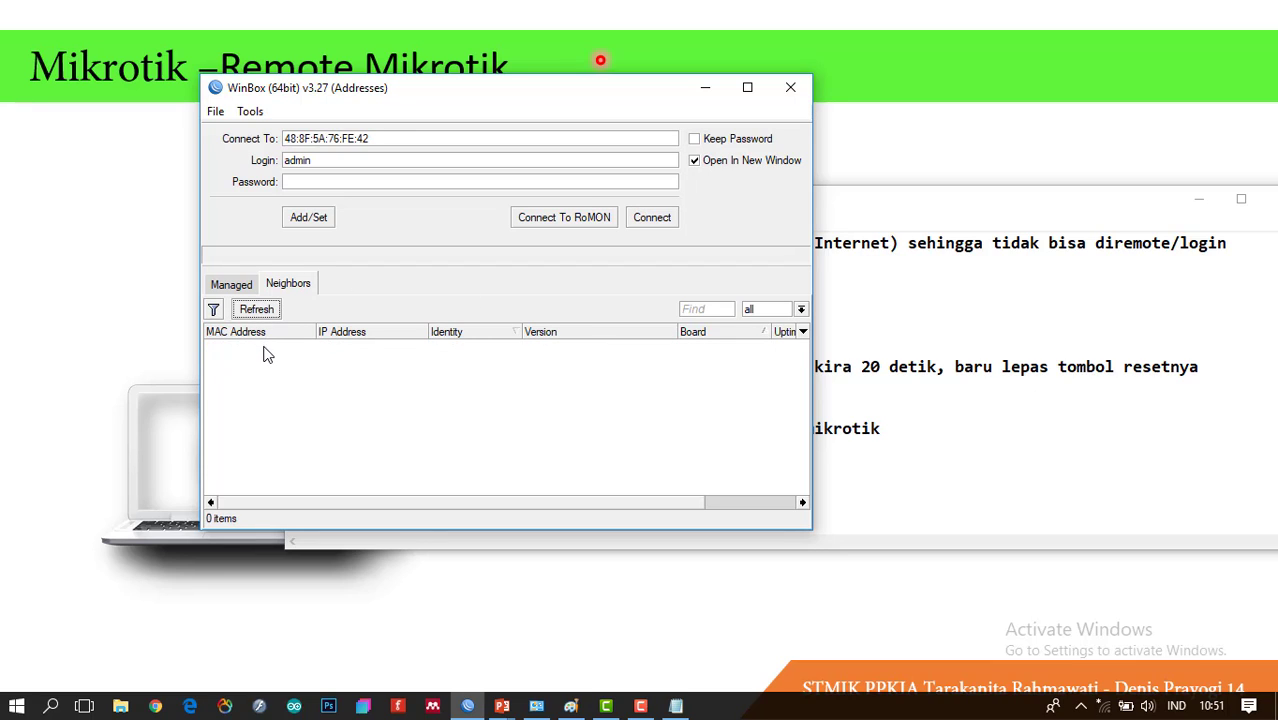
{"action": "left_click", "coordinate": [272, 307]}
{"action": "left_click", "coordinate": [272, 307]}
{"action": "left_click", "coordinate": [271, 309]}
{"action": "left_click", "coordinate": [275, 311]}
{"action": "left_click", "coordinate": [268, 311]}
{"action": "left_click", "coordinate": [246, 312]}
{"action": "left_click", "coordinate": [270, 311]}
{"action": "left_click", "coordinate": [266, 312]}
{"action": "left_click", "coordinate": [1100, 226]}
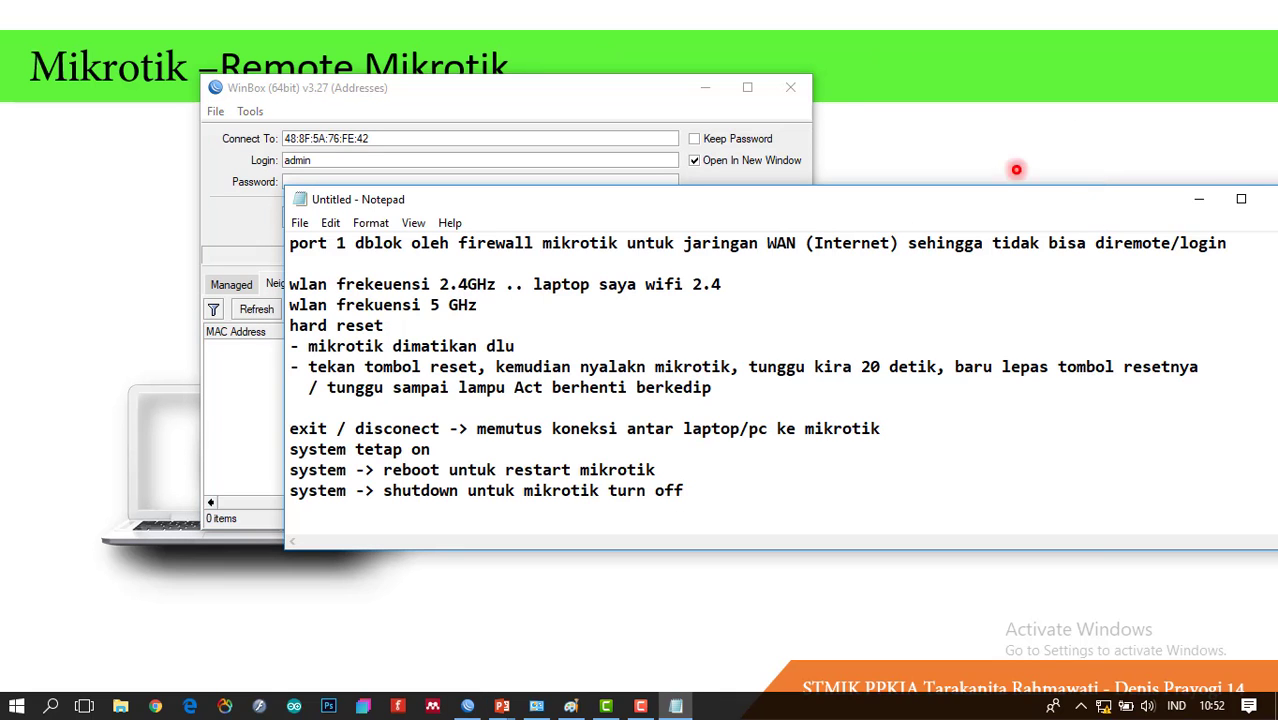
{"action": "left_click", "coordinate": [836, 40]}
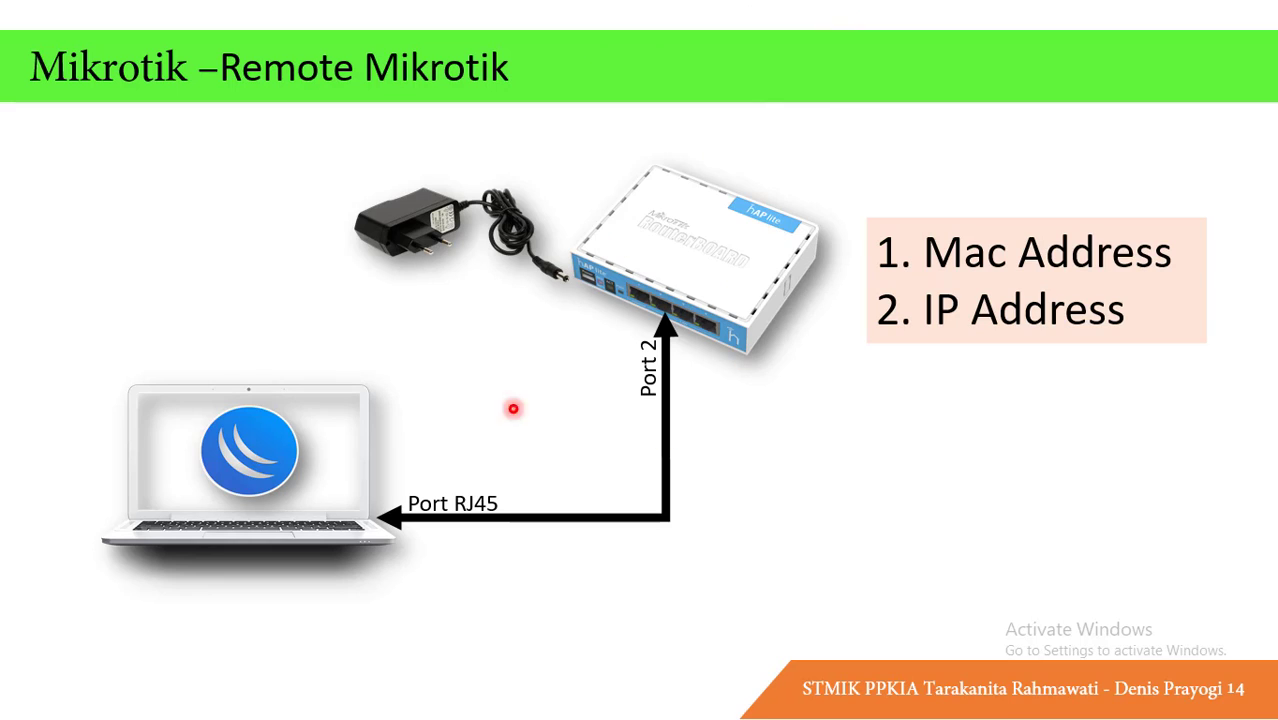